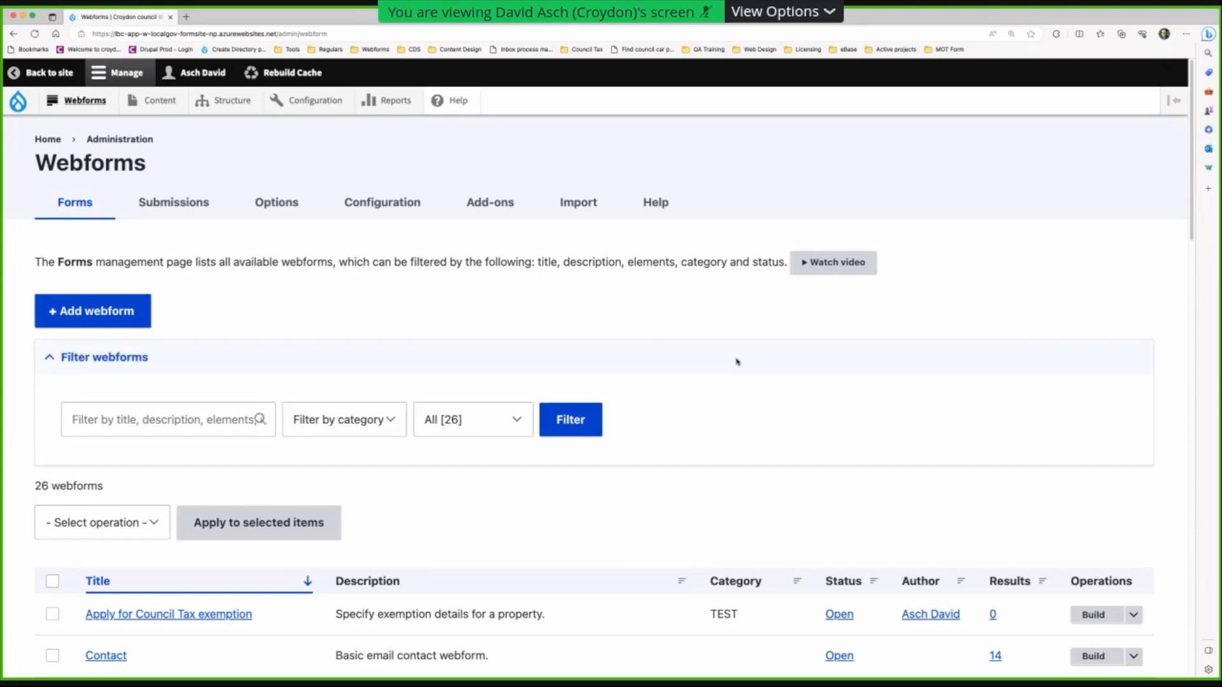
# - Create a new webform titled 'Report a lost or found dog', giving machine name report_a_lost_or_found_dog
pyautogui.scroll(-10, 751, 368)
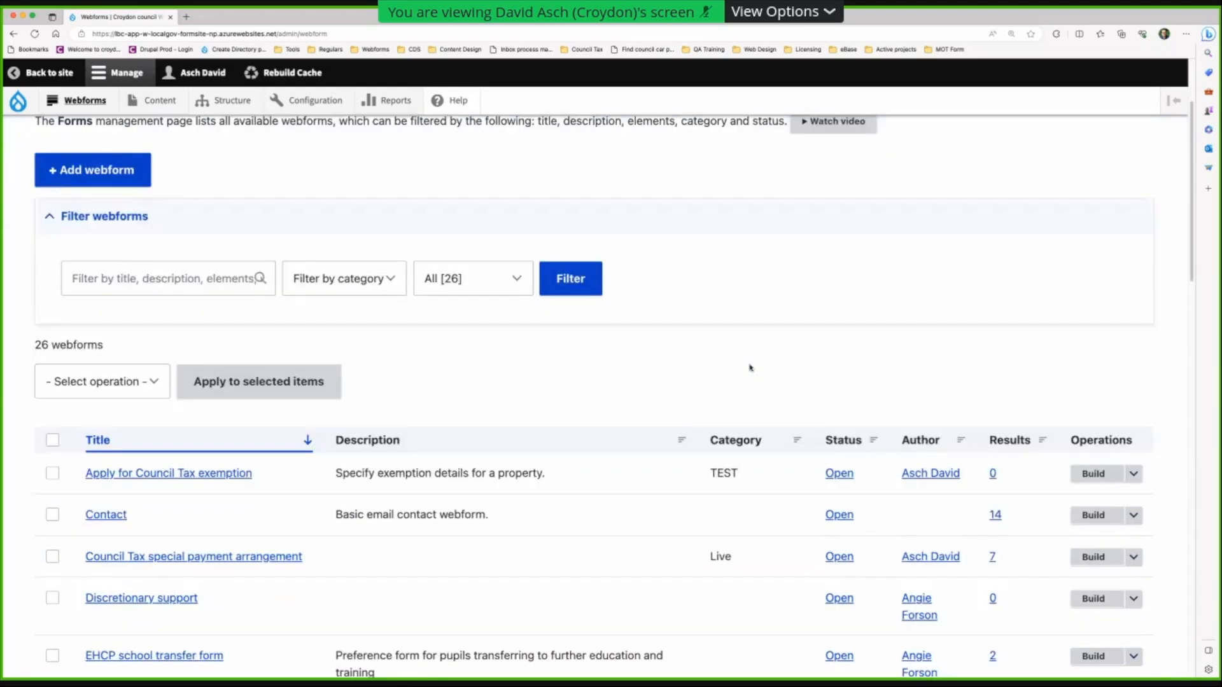
pyautogui.scroll(-5, 751, 367)
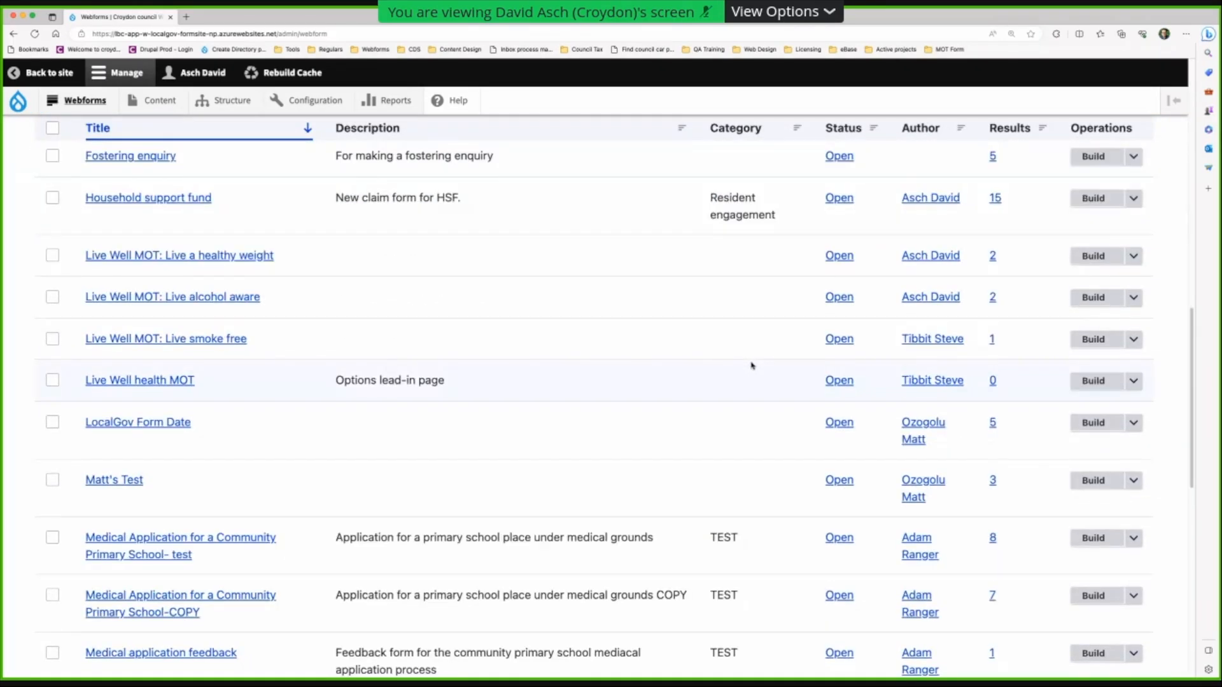
pyautogui.scroll(-4, 751, 367)
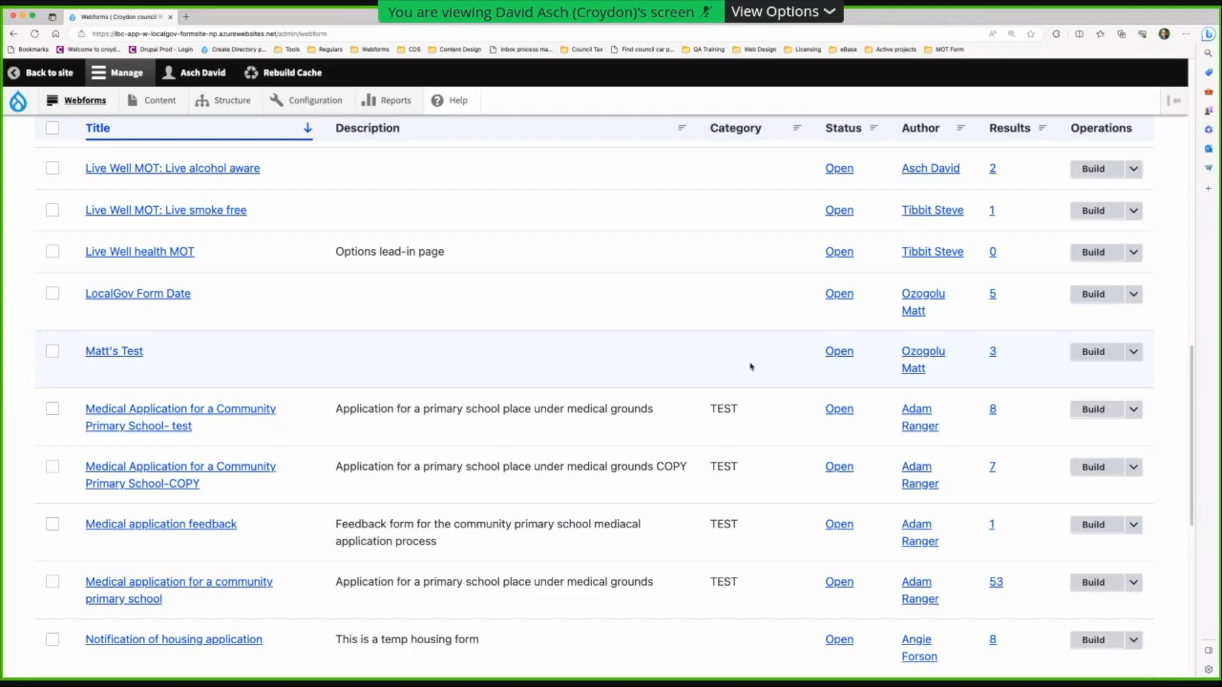
pyautogui.scroll(-5, 751, 367)
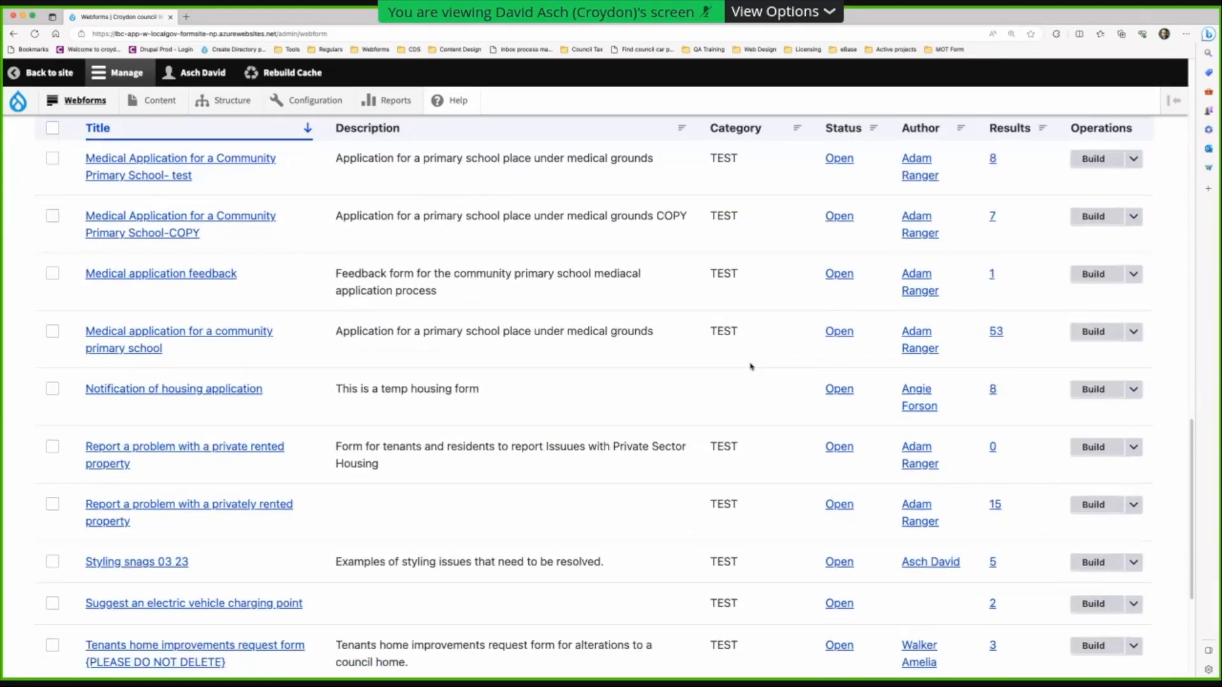
pyautogui.scroll(-1, 751, 367)
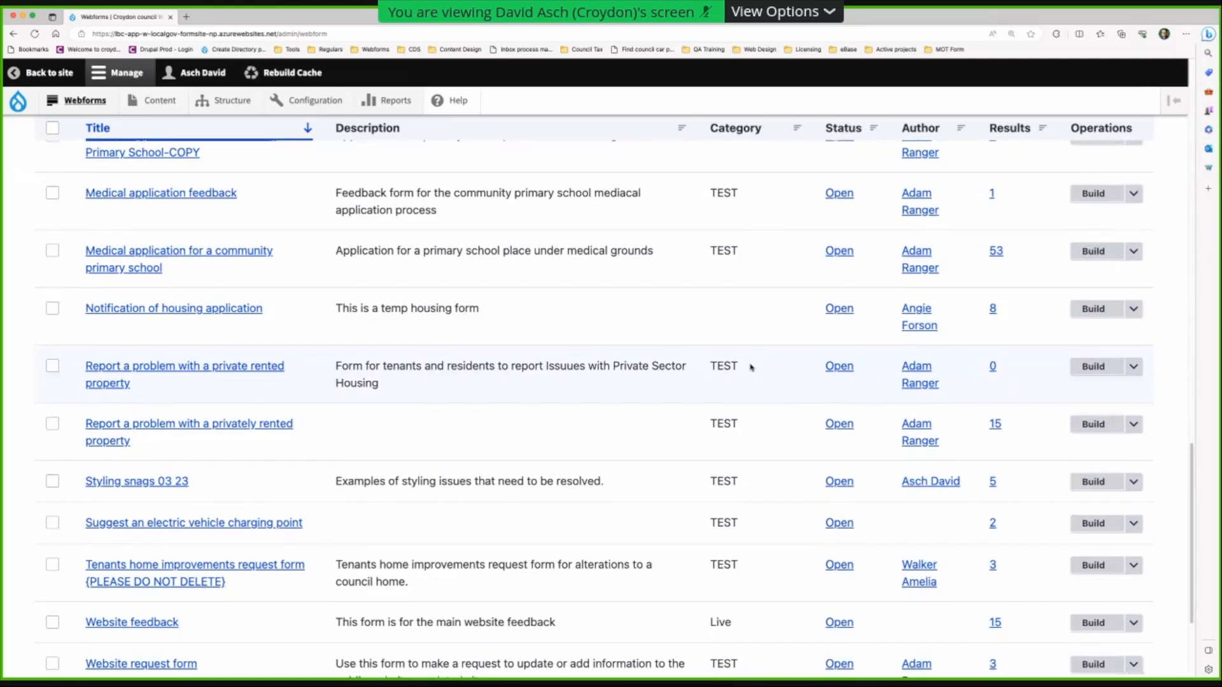
pyautogui.scroll(8, 752, 369)
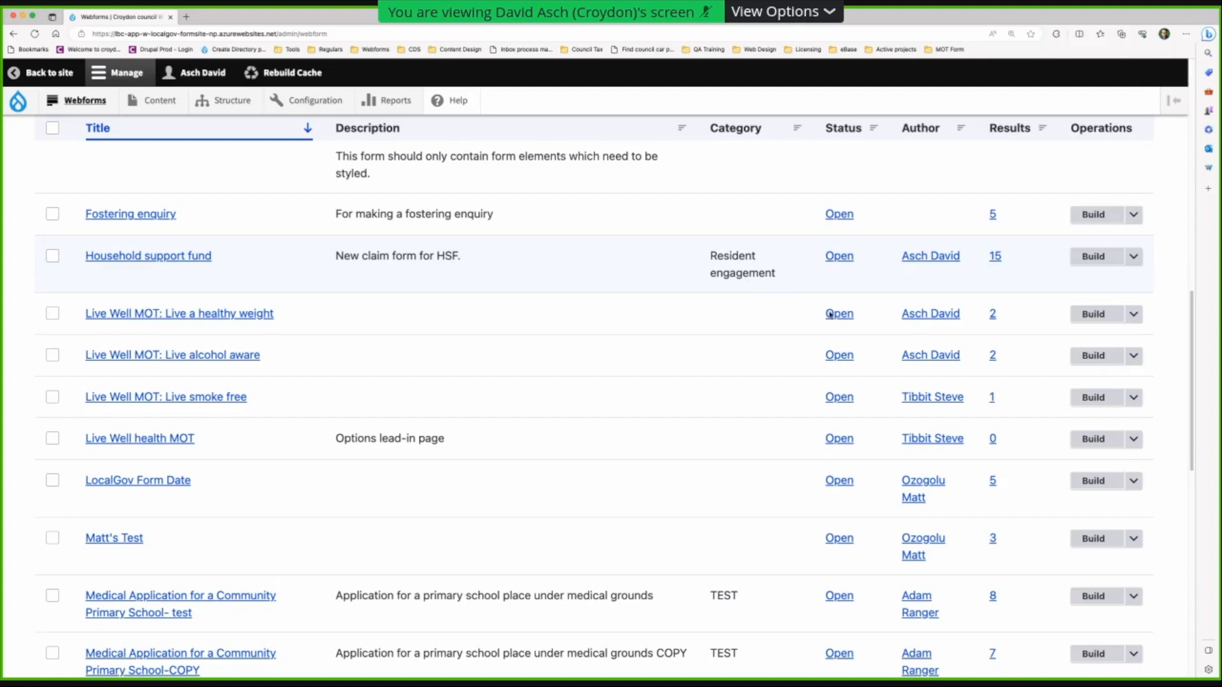
pyautogui.scroll(-1, 923, 323)
pyautogui.scroll(1, 923, 325)
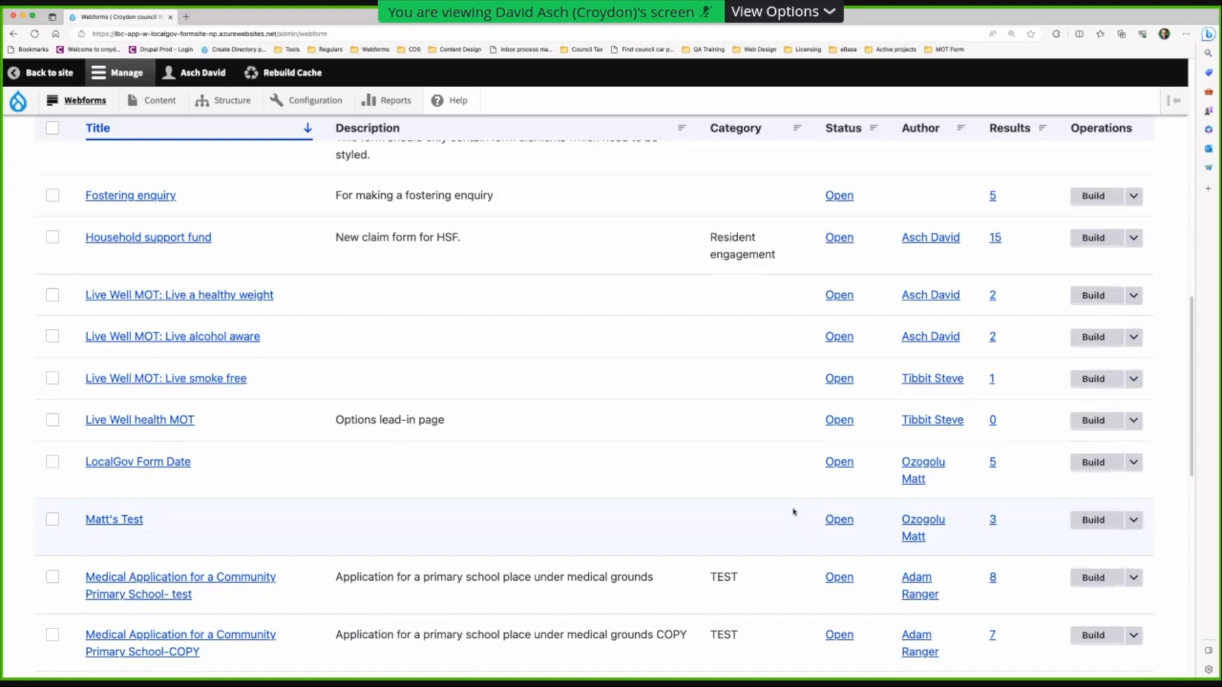
pyautogui.scroll(5, 795, 512)
pyautogui.scroll(7, 796, 513)
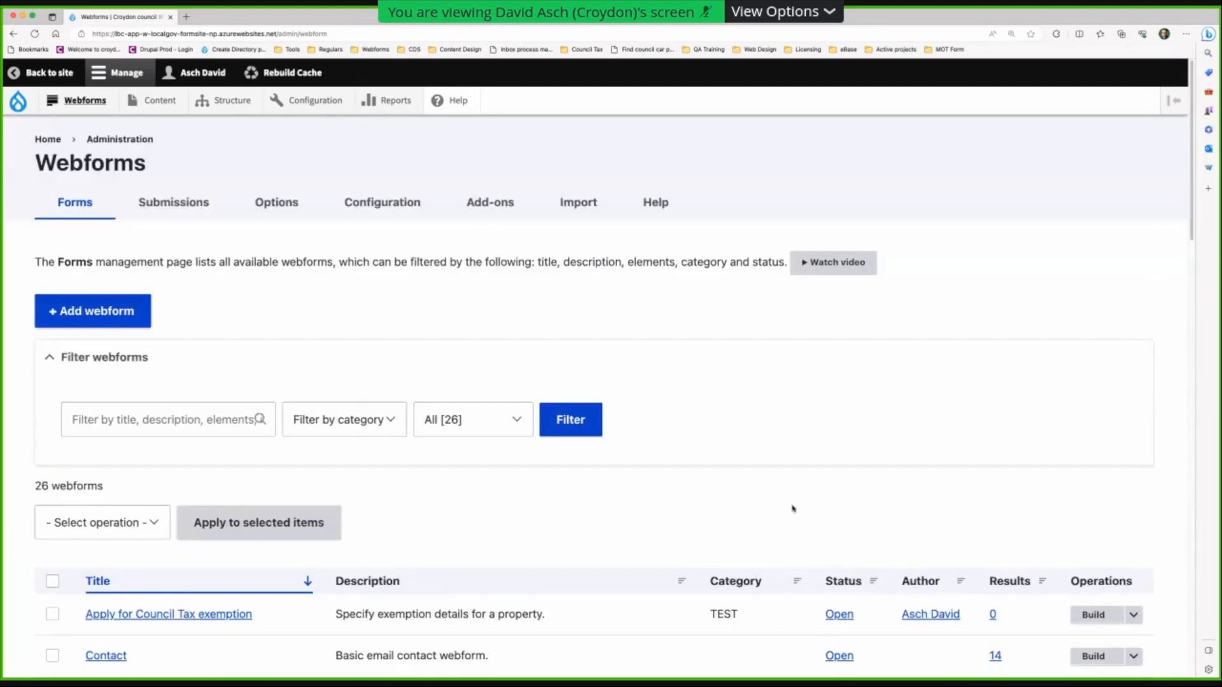
pyautogui.click(92, 315)
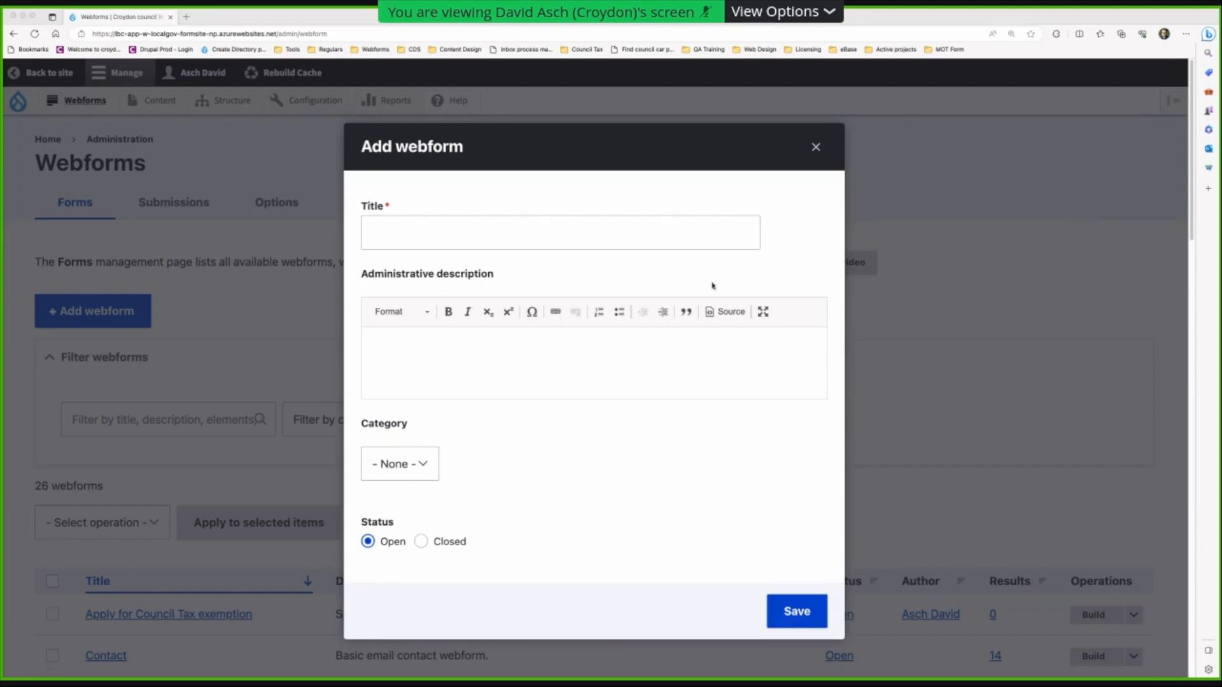
pyautogui.click(386, 239)
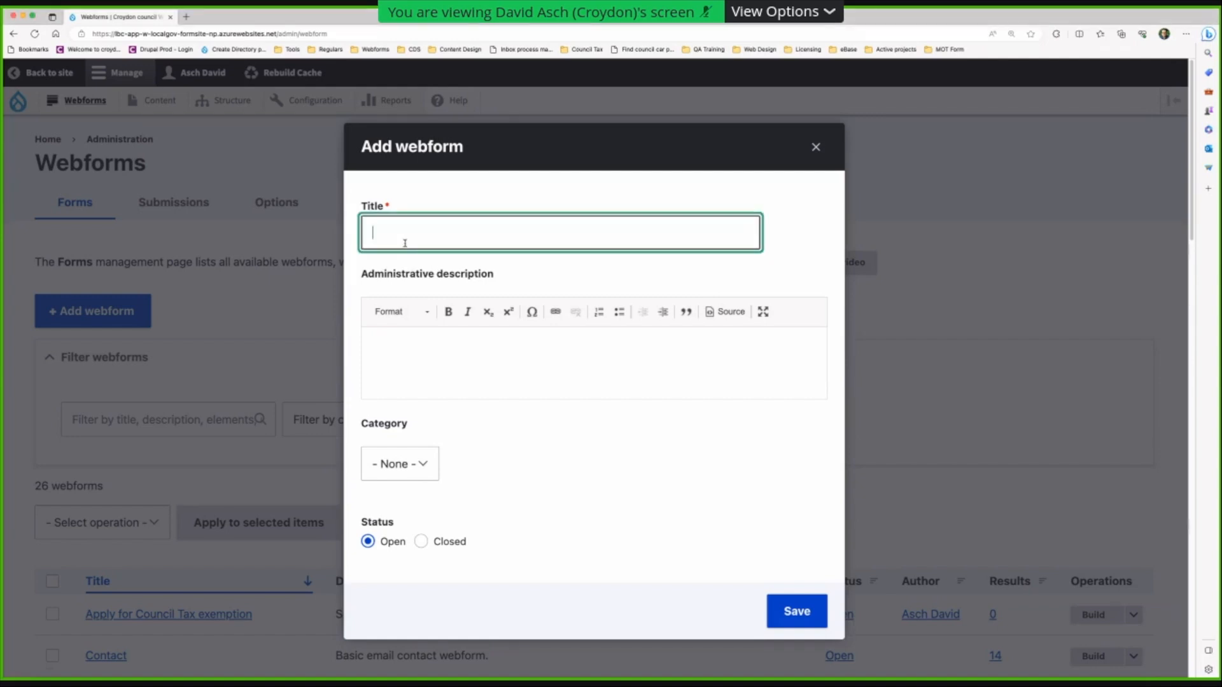
pyautogui.write('Report a lost or found dog')
pyautogui.click(417, 392)
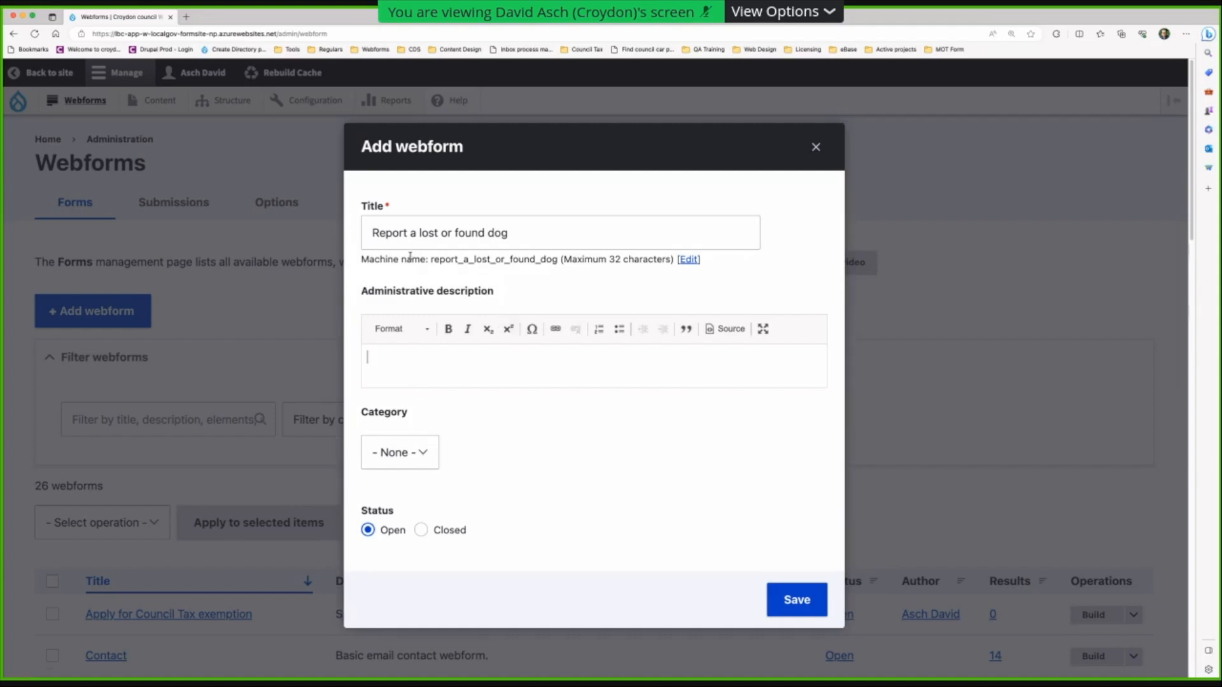
pyautogui.moveTo(362, 260); pyautogui.dragTo(606, 261)
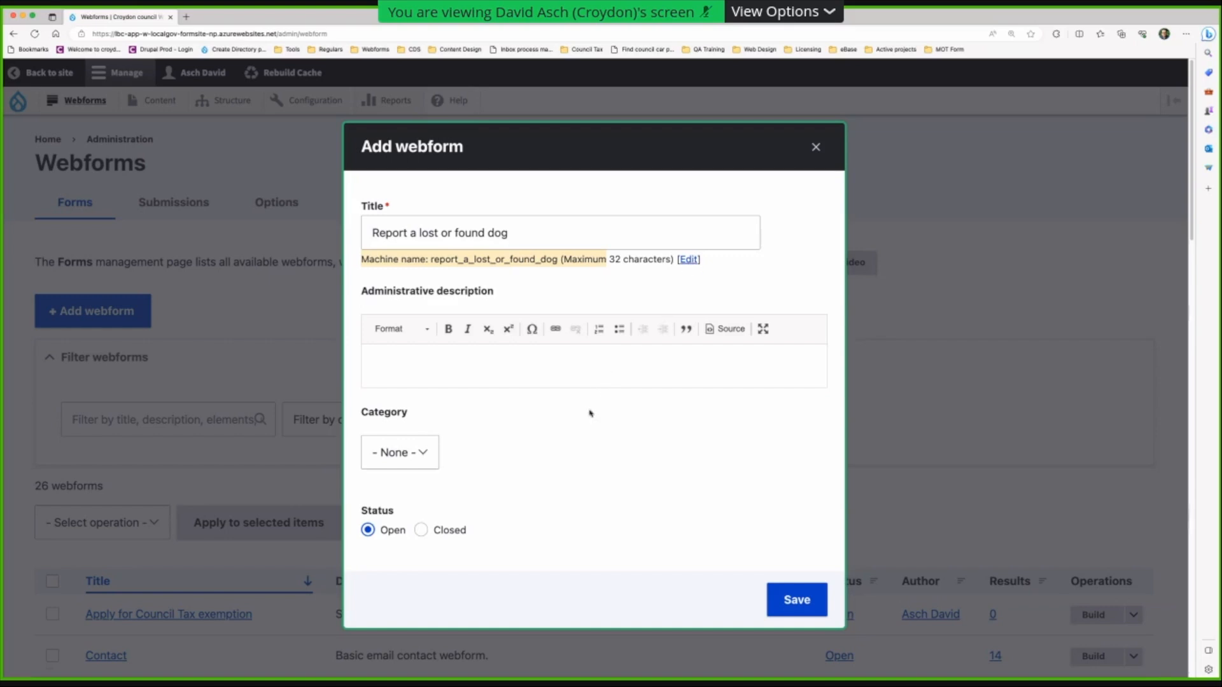
# - Set the webform's category to TEST and save it
pyautogui.click(417, 453)
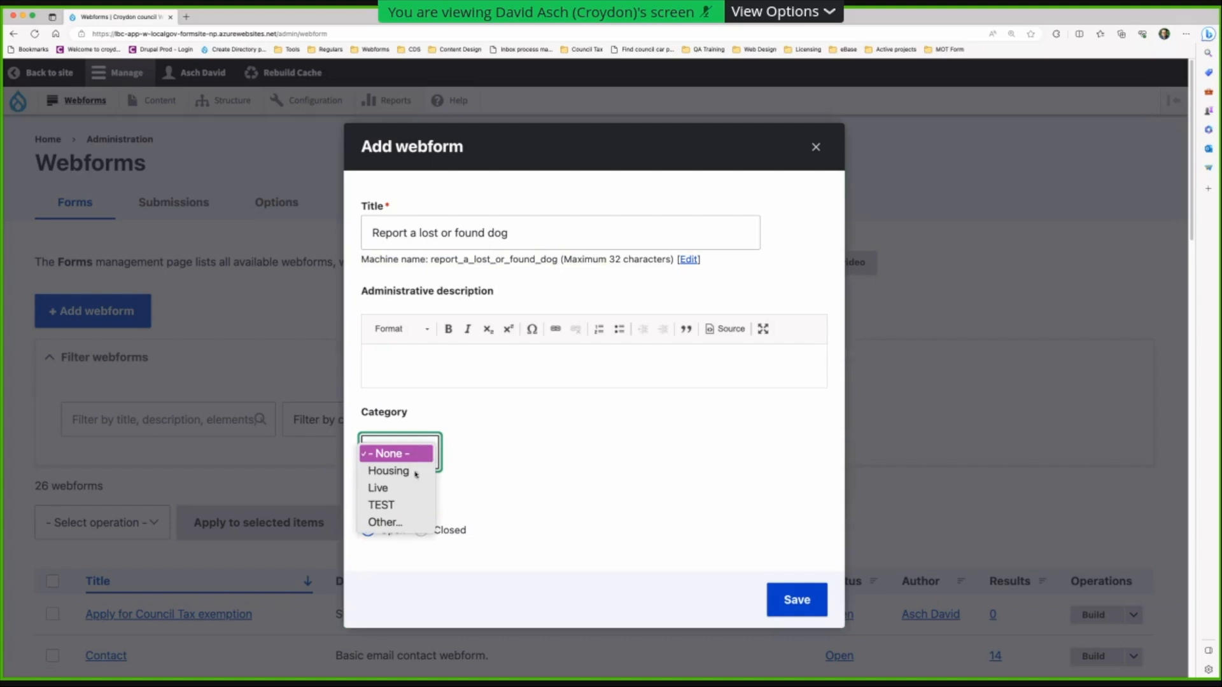
pyautogui.click(408, 504)
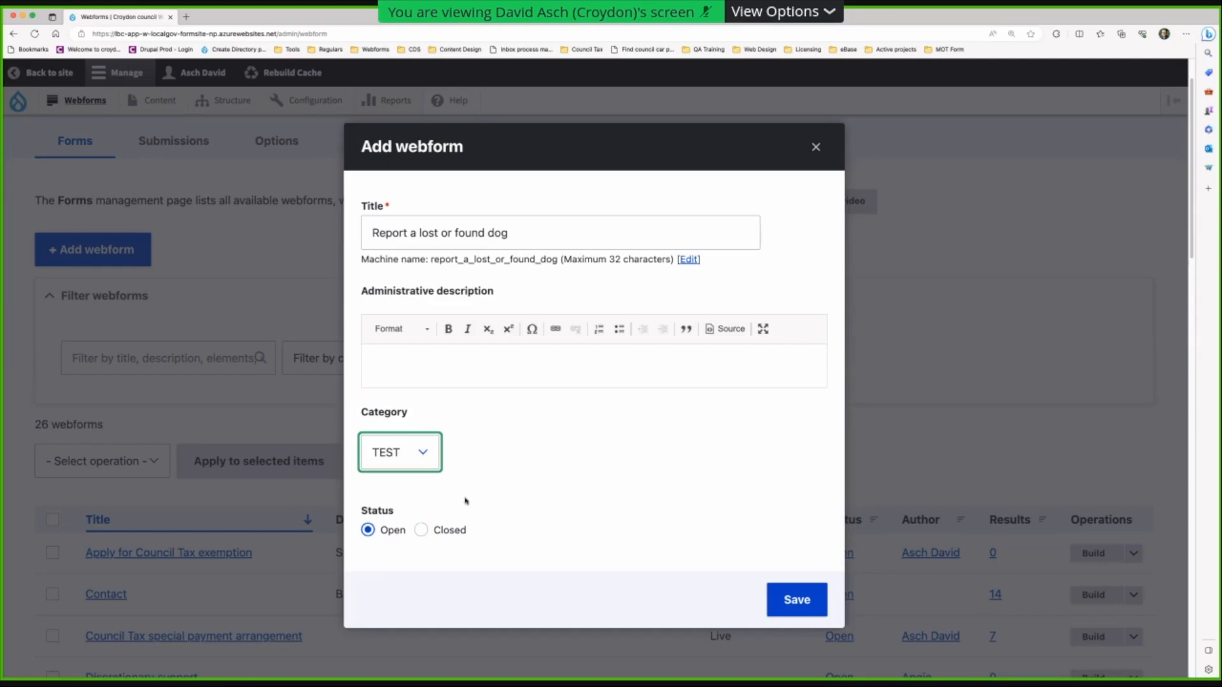
pyautogui.click(805, 600)
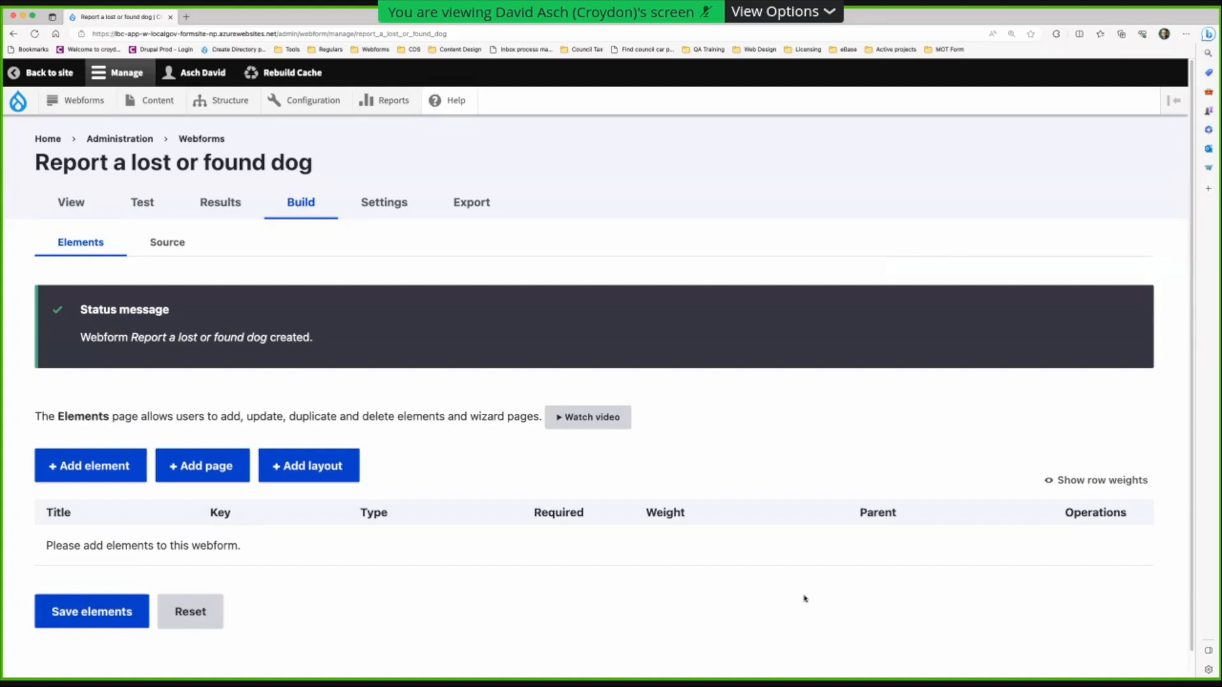
# - Scroll through the still-empty Build elements page of the new webform
pyautogui.scroll(-1, 805, 598)
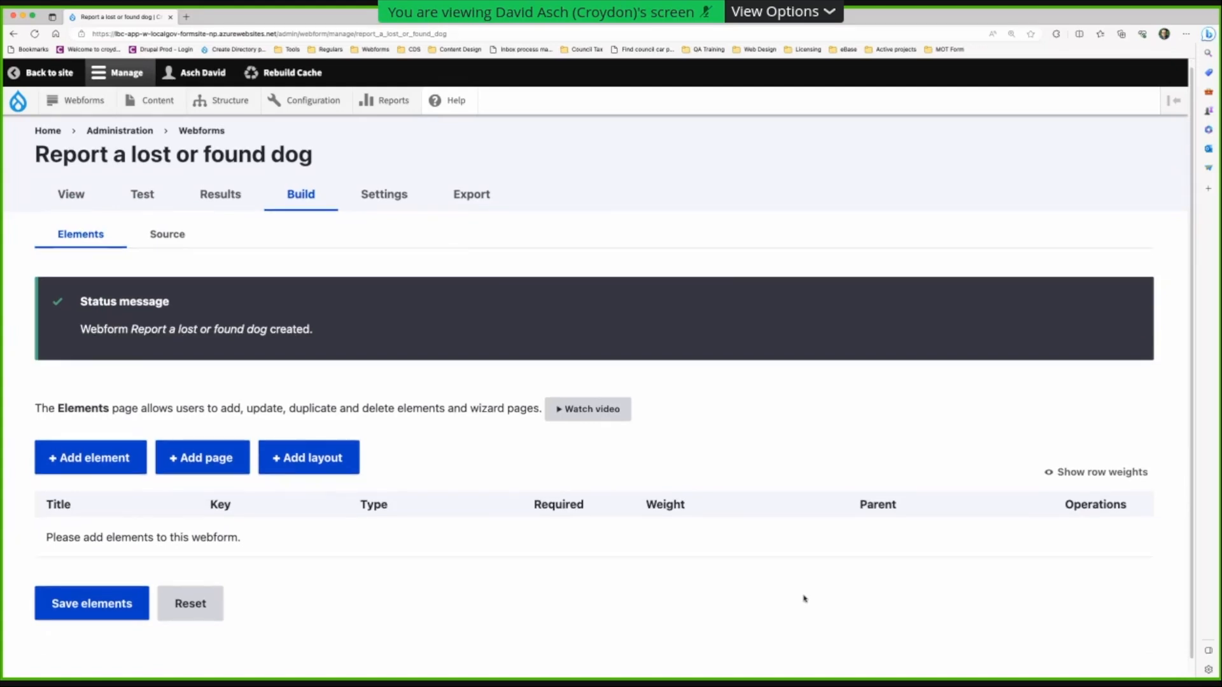
pyautogui.scroll(1, 804, 598)
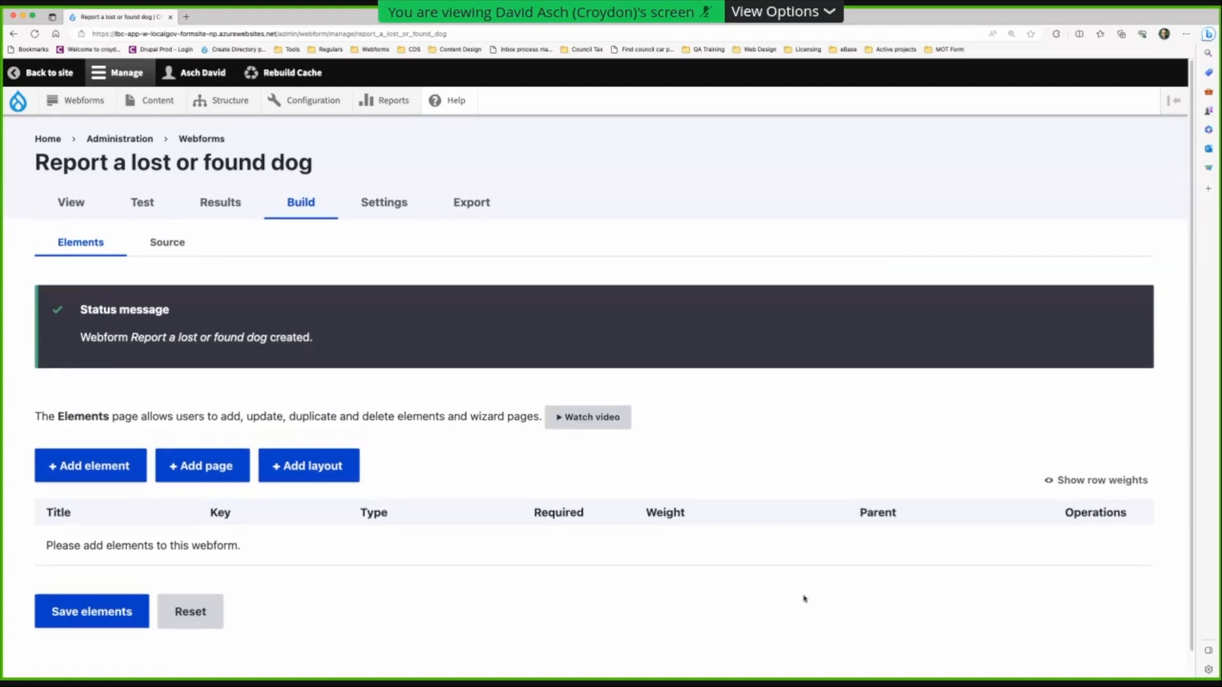
pyautogui.scroll(-3, 804, 598)
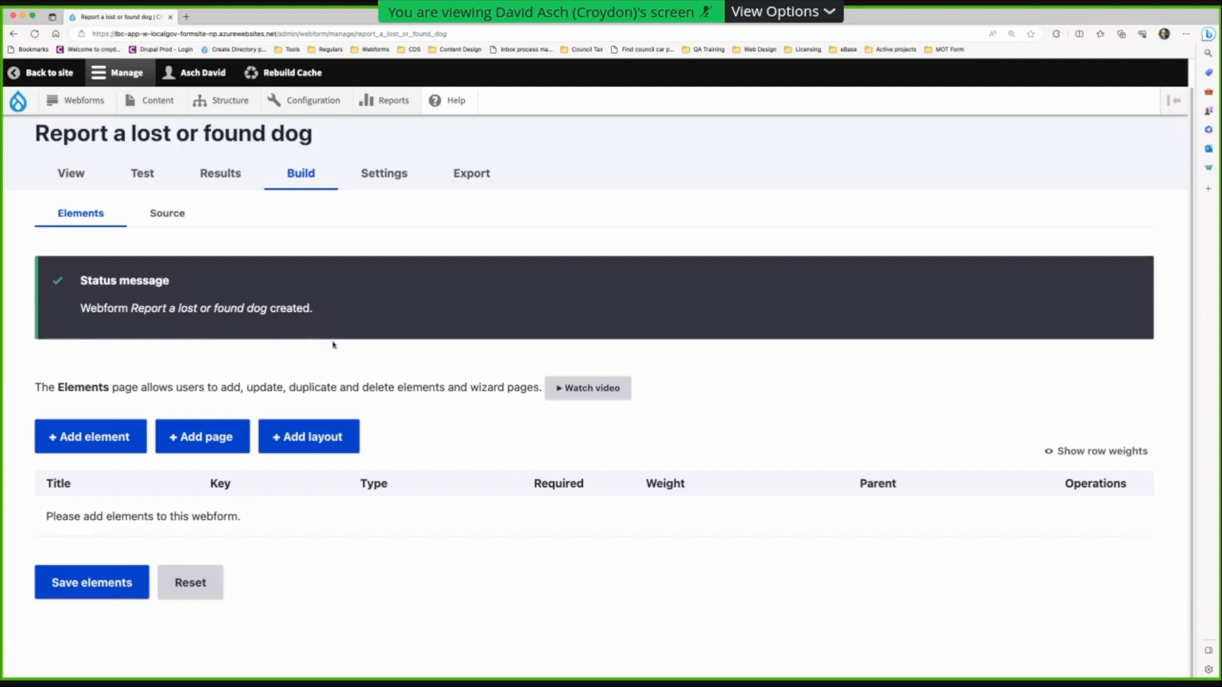
# - Add a wizard page titled 'Is this lost or found?' and make its key editable
pyautogui.click(195, 436)
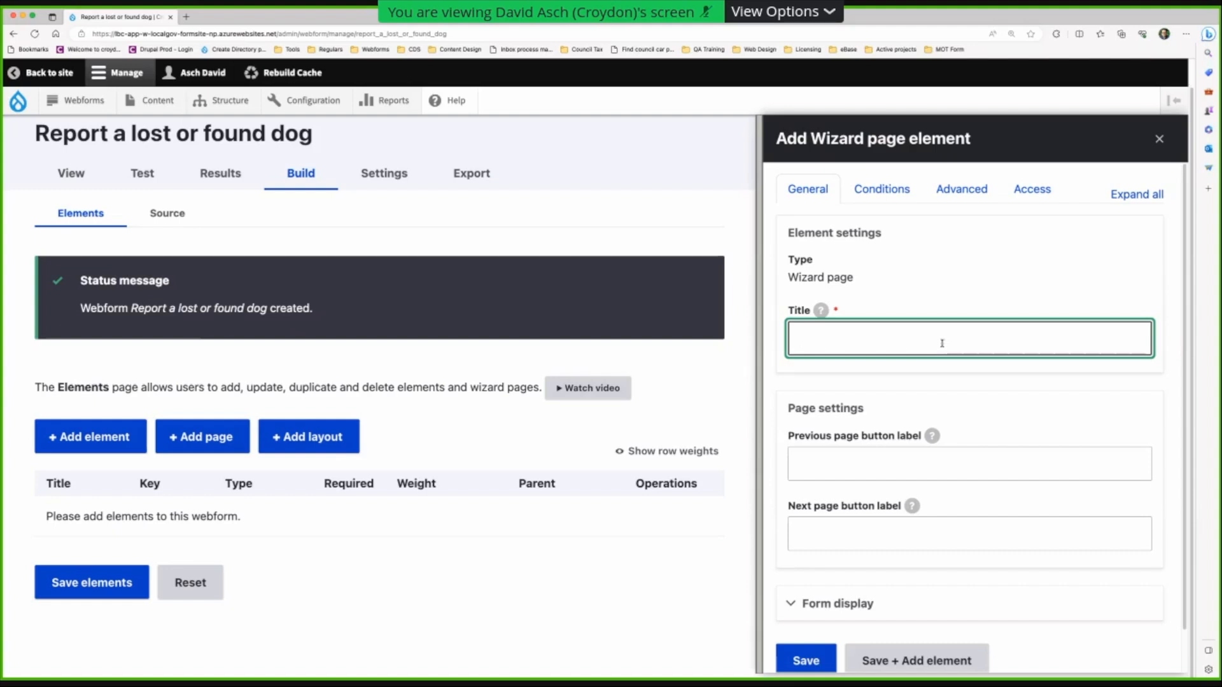
pyautogui.write('Is')
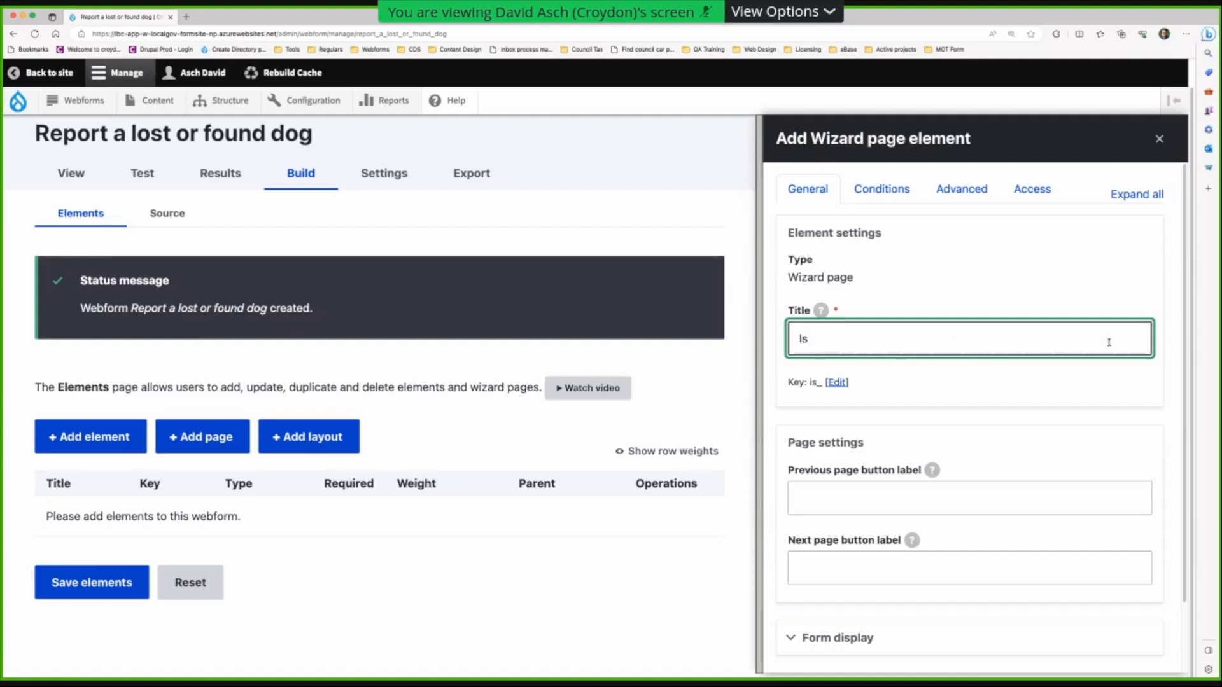
pyautogui.press('super+Tab')
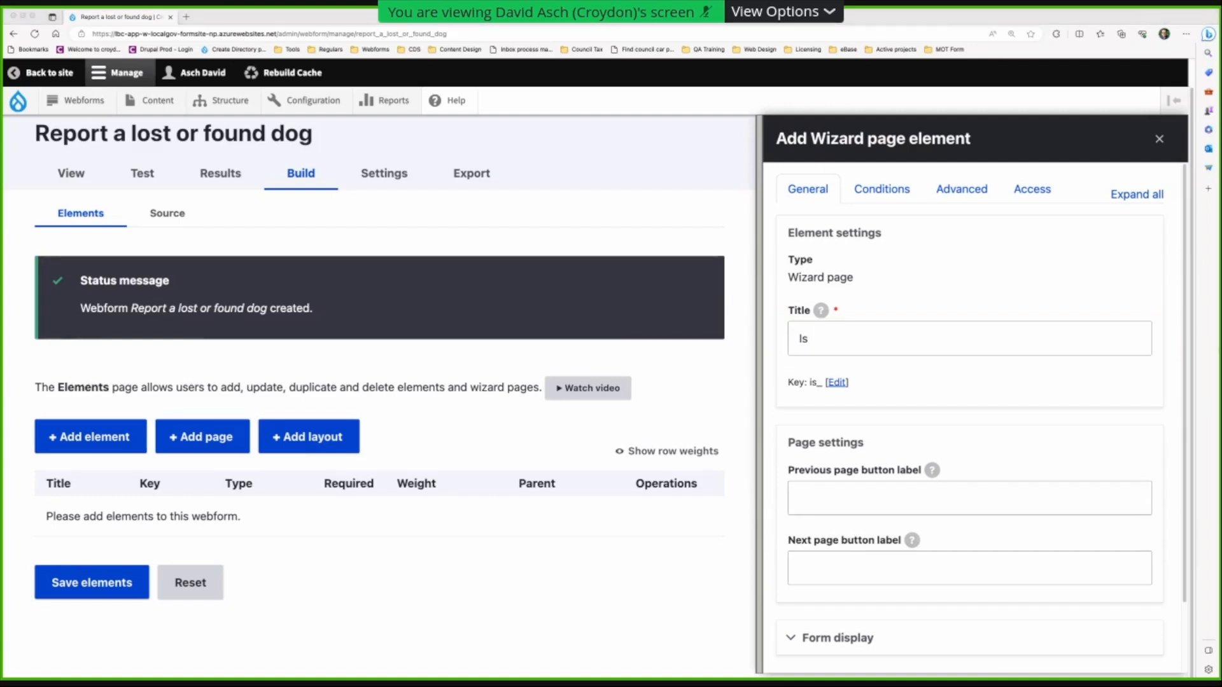
pyautogui.click(893, 349)
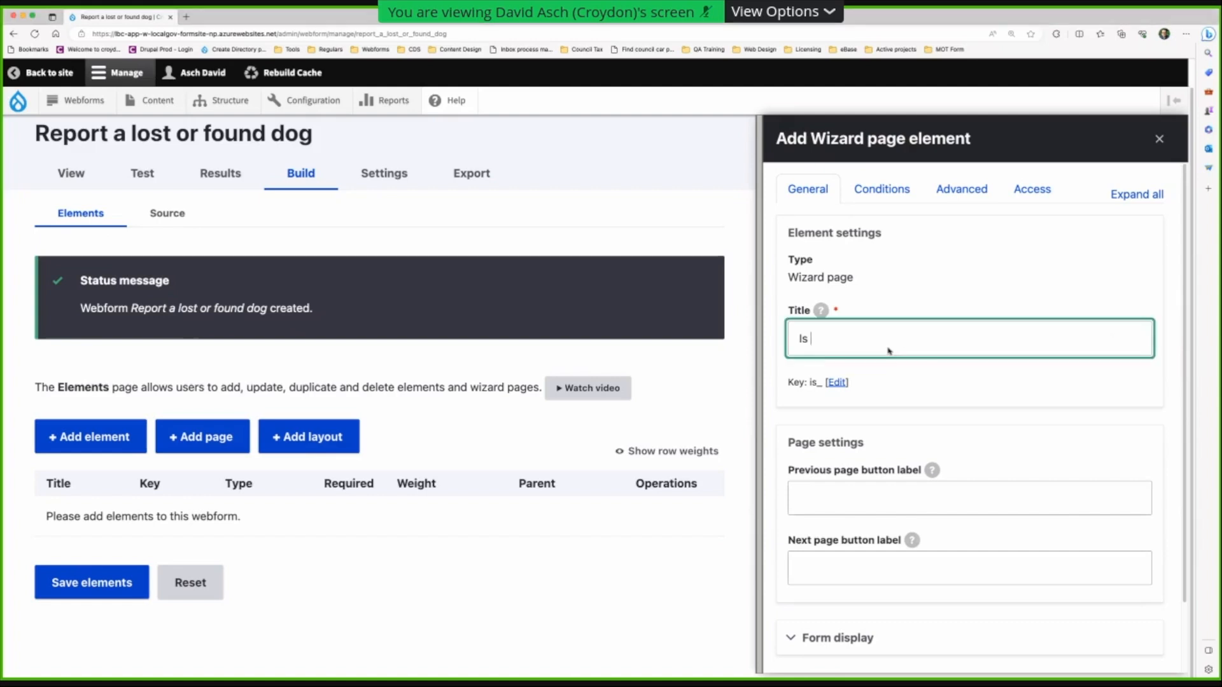
pyautogui.moveTo(893, 350); pyautogui.dragTo(777, 344)
pyautogui.write('Is this lost or found?')
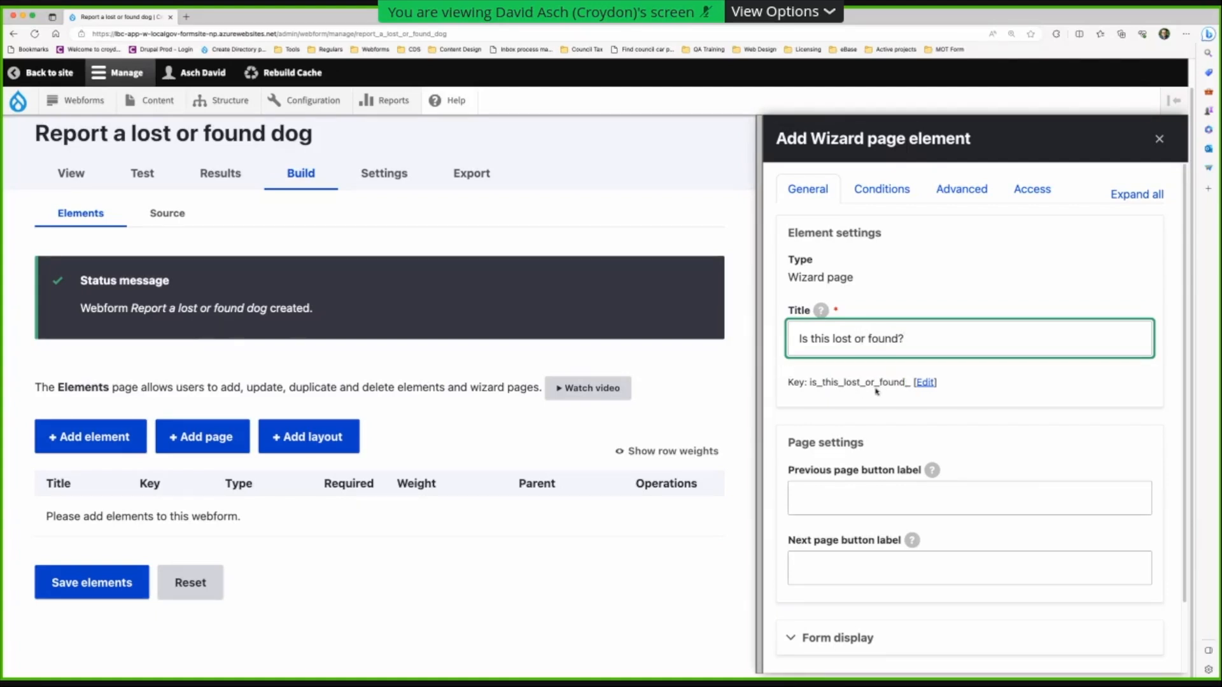
pyautogui.click(921, 383)
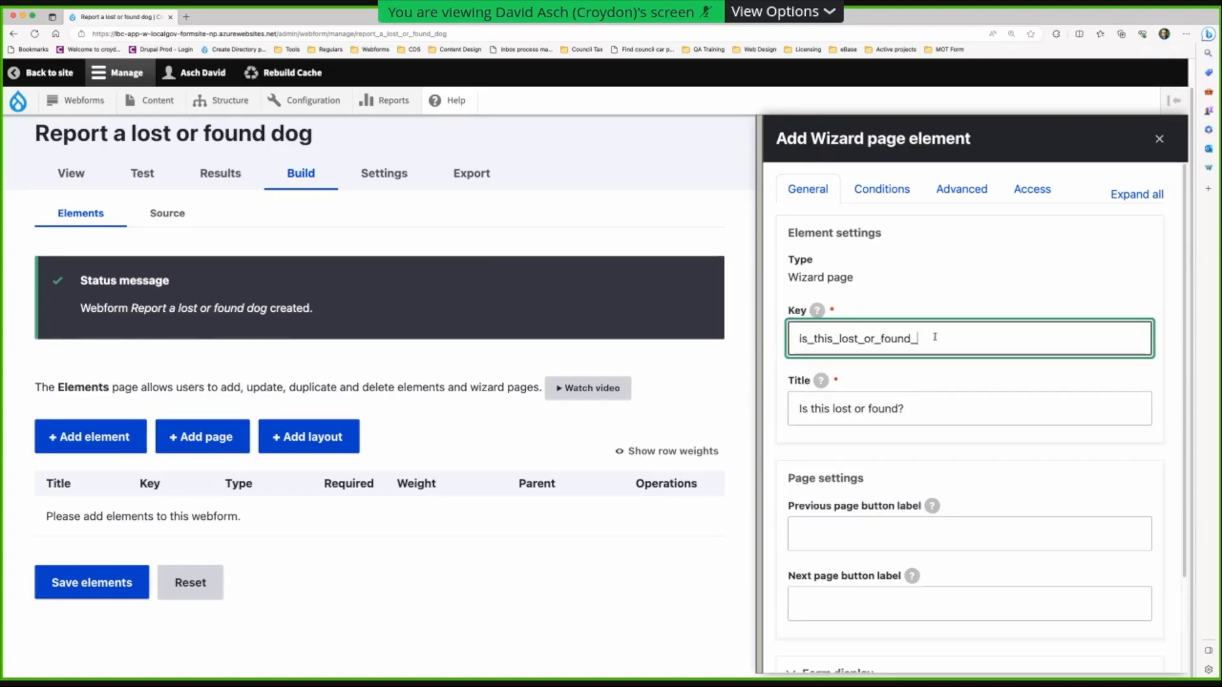
# - Change the page key to lost_or_found and save the wizard page with Save + Add element
pyautogui.press('BackSpace')
pyautogui.press('super+Left')
pyautogui.hotkey('shift', 'Right')
pyautogui.hotkey('shift', 'Right')
pyautogui.hotkey('shift', 'Right')
pyautogui.hotkey('shift', 'Right')
pyautogui.hotkey('shift', 'Right')
pyautogui.hotkey('shift', 'Right')
pyautogui.hotkey('shift', 'Right')
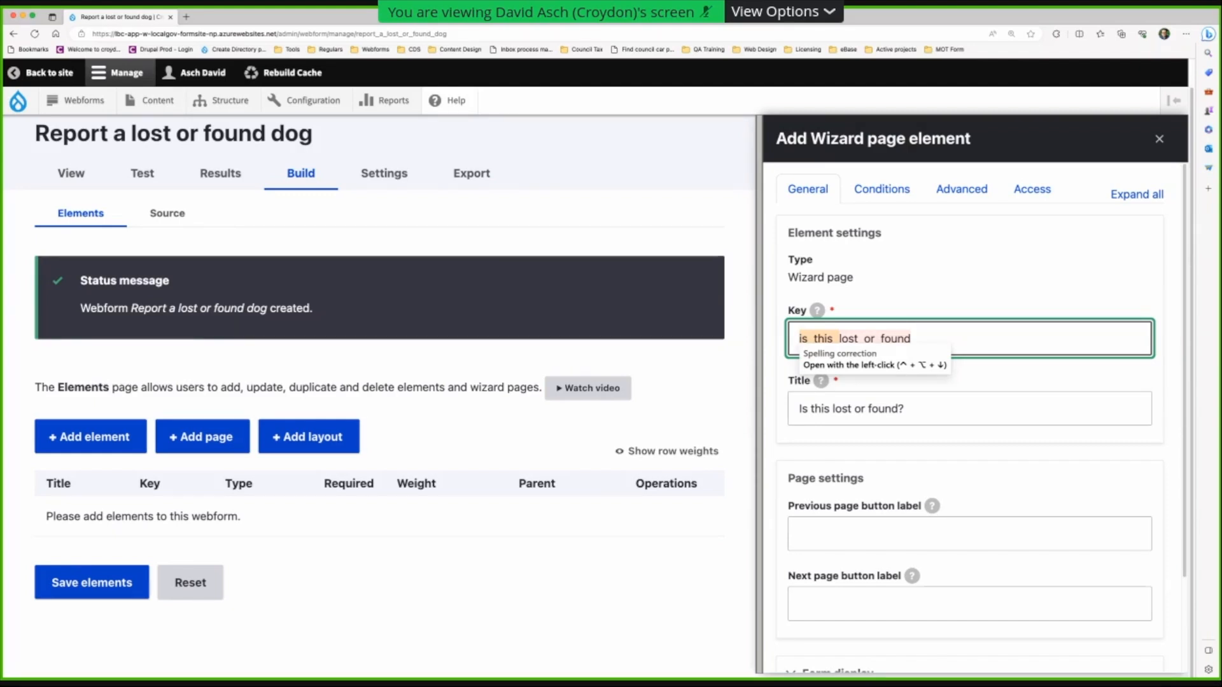
pyautogui.press('BackSpace')
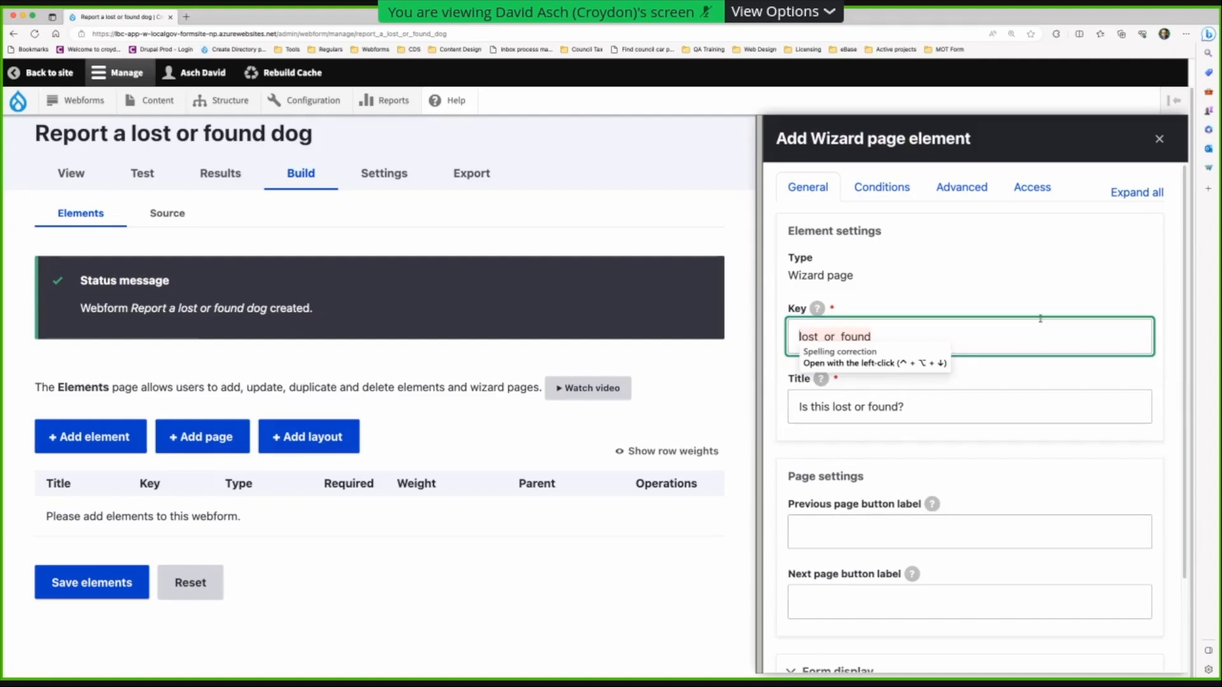
pyautogui.click(913, 455)
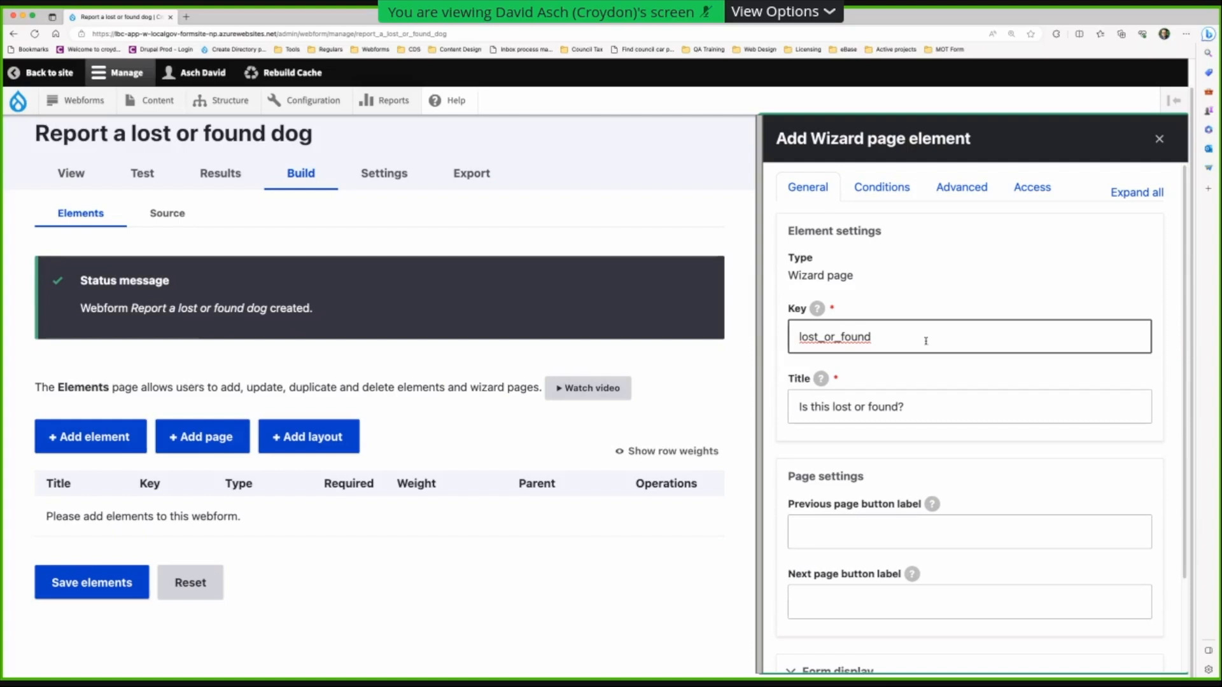
pyautogui.scroll(-3, 933, 452)
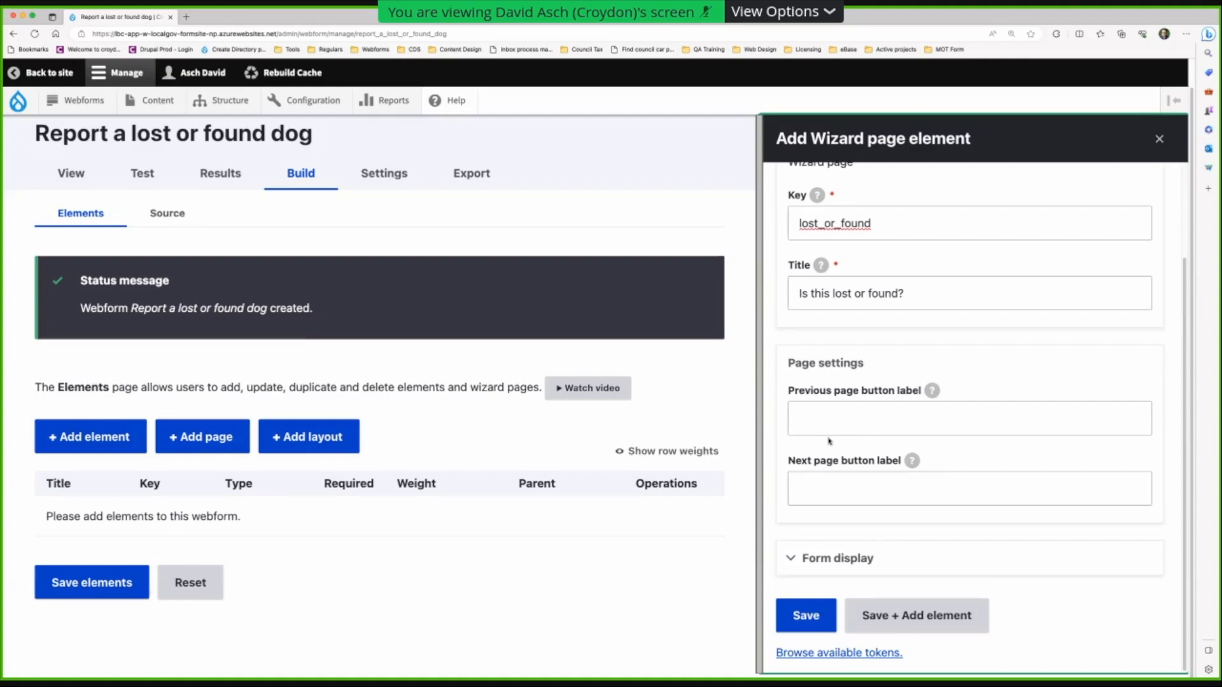
pyautogui.click(830, 425)
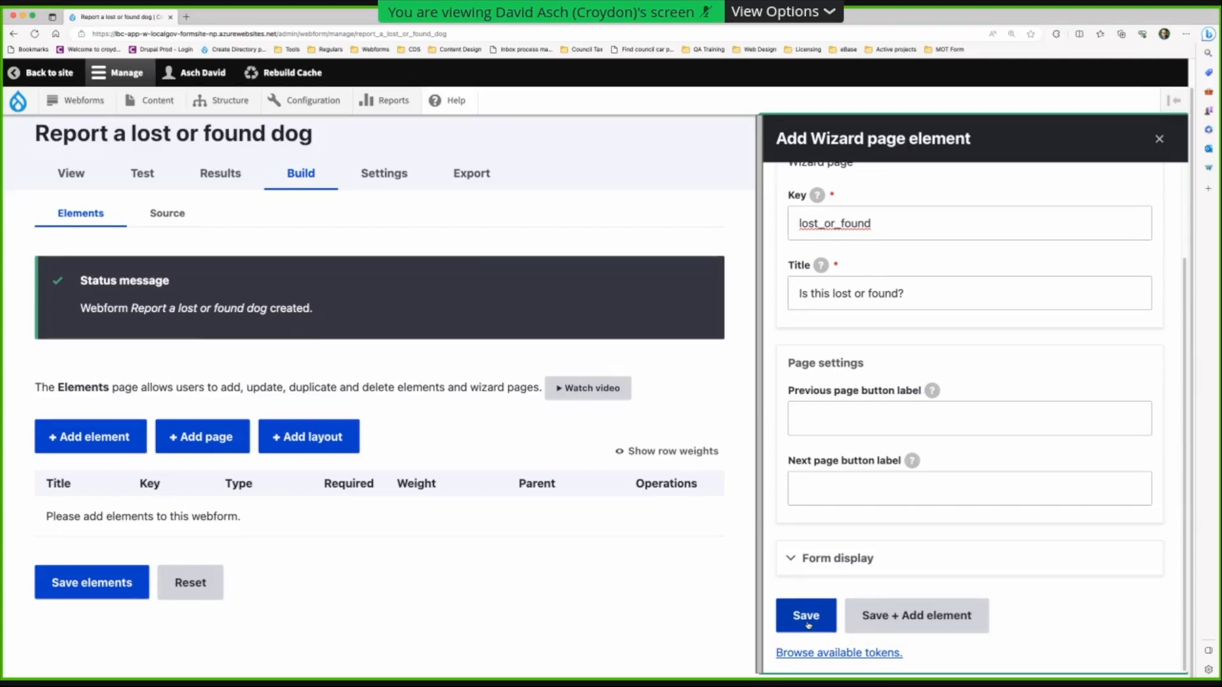
pyautogui.click(926, 616)
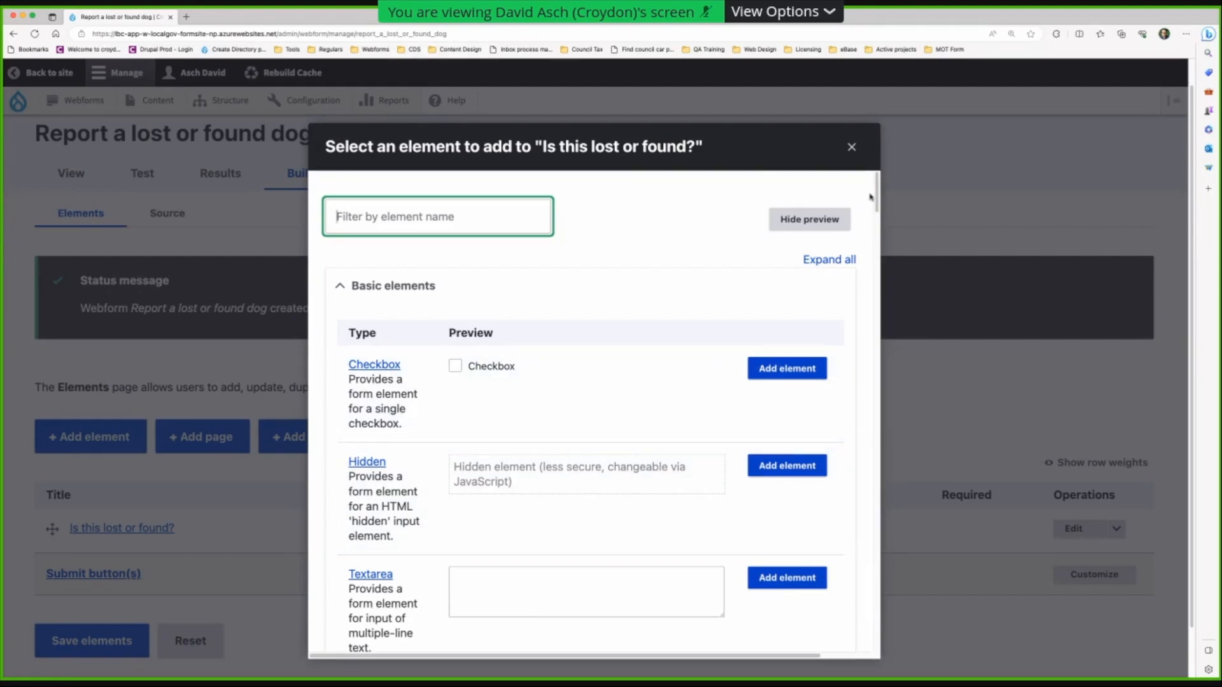
# - Filter the element picker by 'htm' to show only Advanced HTML/Text
pyautogui.moveTo(876, 189)
pyautogui.mouseDown()
pyautogui.moveTo(878, 328)
pyautogui.moveTo(871, 179)
pyautogui.mouseUp()
pyautogui.click(357, 217)
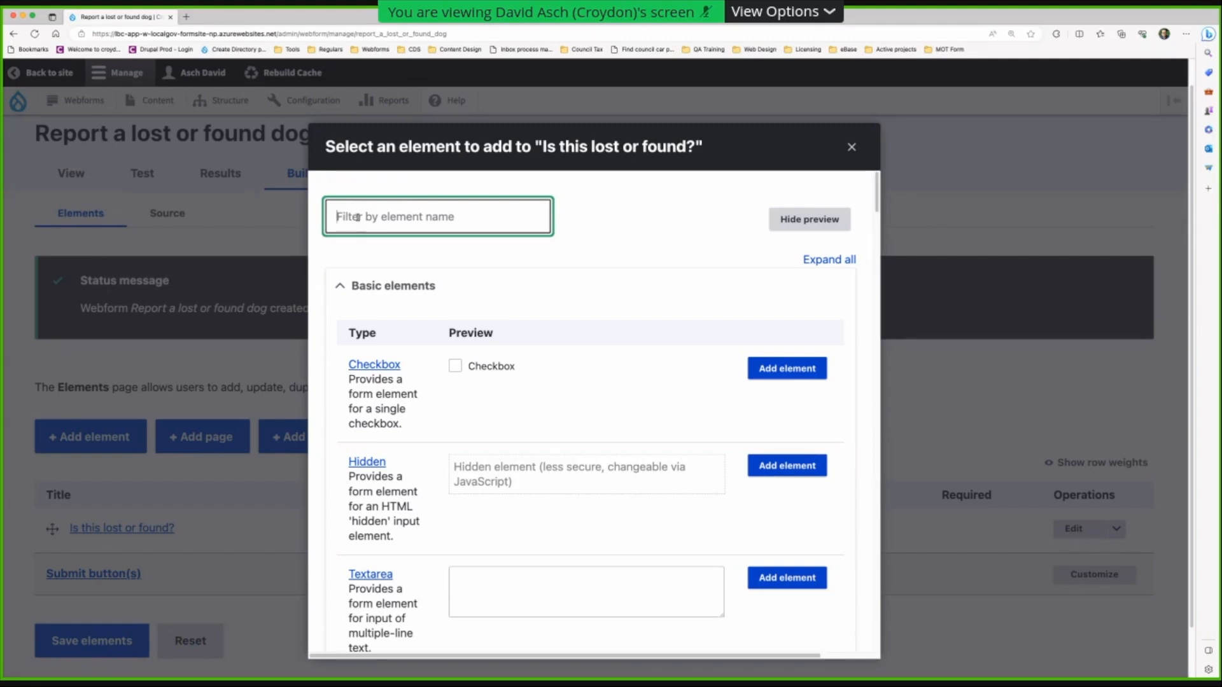
pyautogui.write('html')
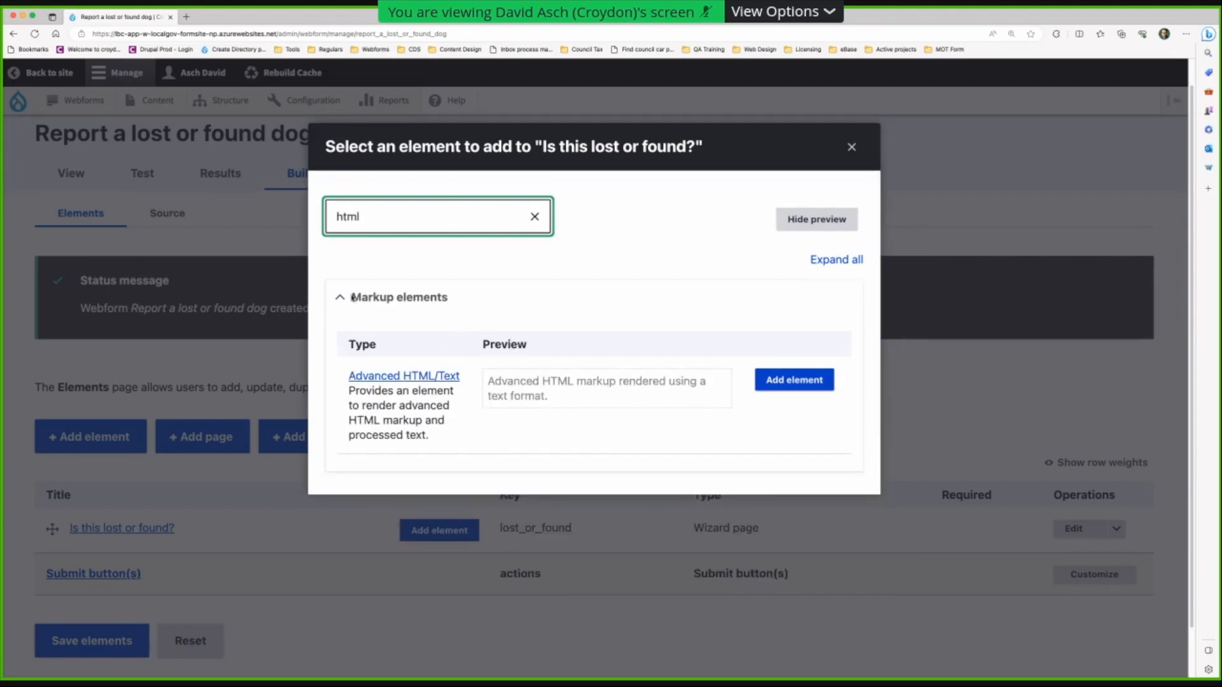
# - Add an Advanced HTML/Text element to the page with key form_intro
pyautogui.click(799, 379)
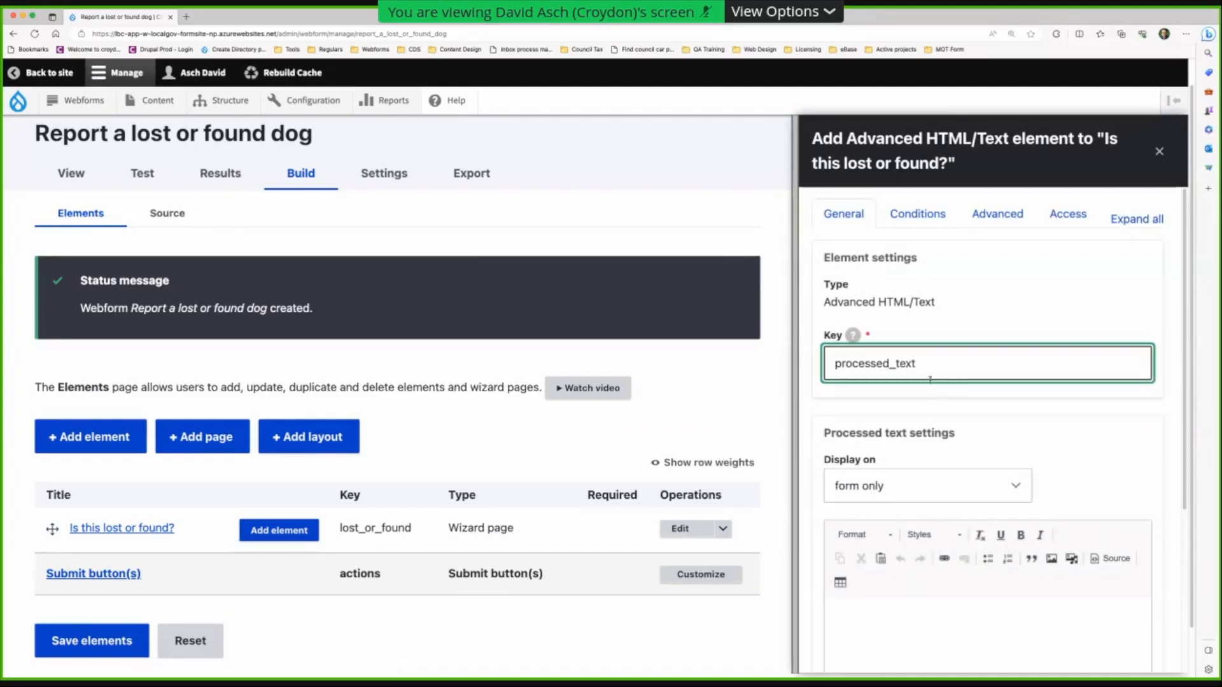
pyautogui.scroll(-1, 959, 385)
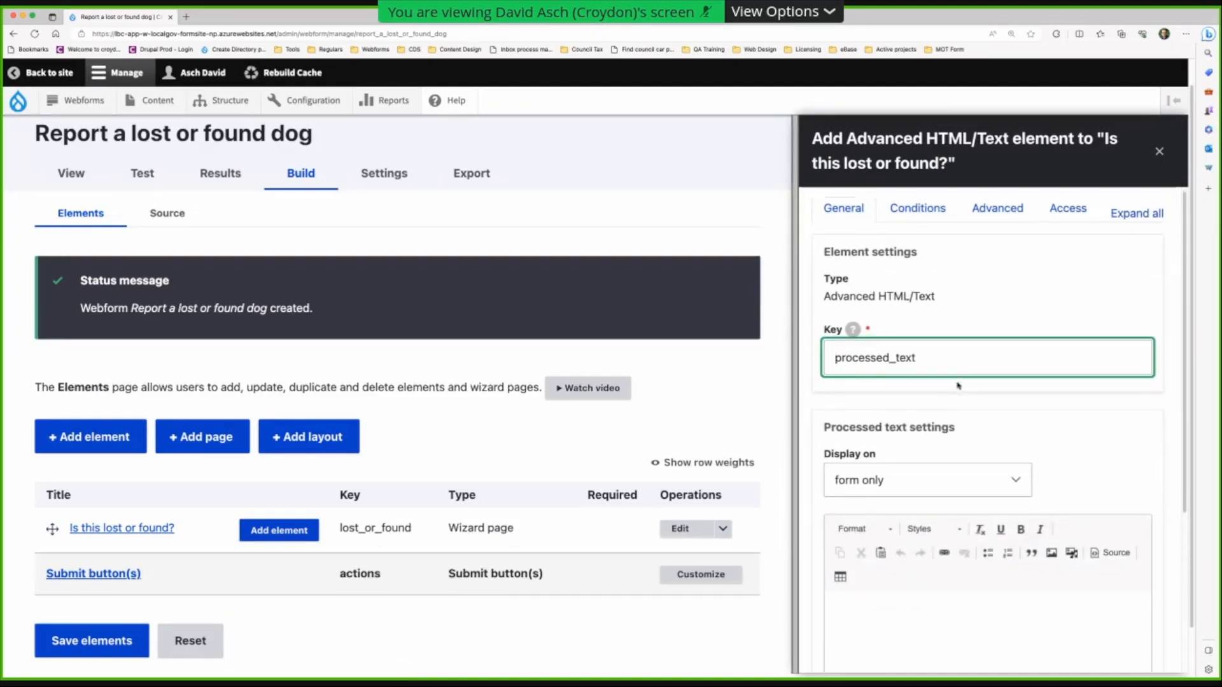
pyautogui.scroll(1, 958, 386)
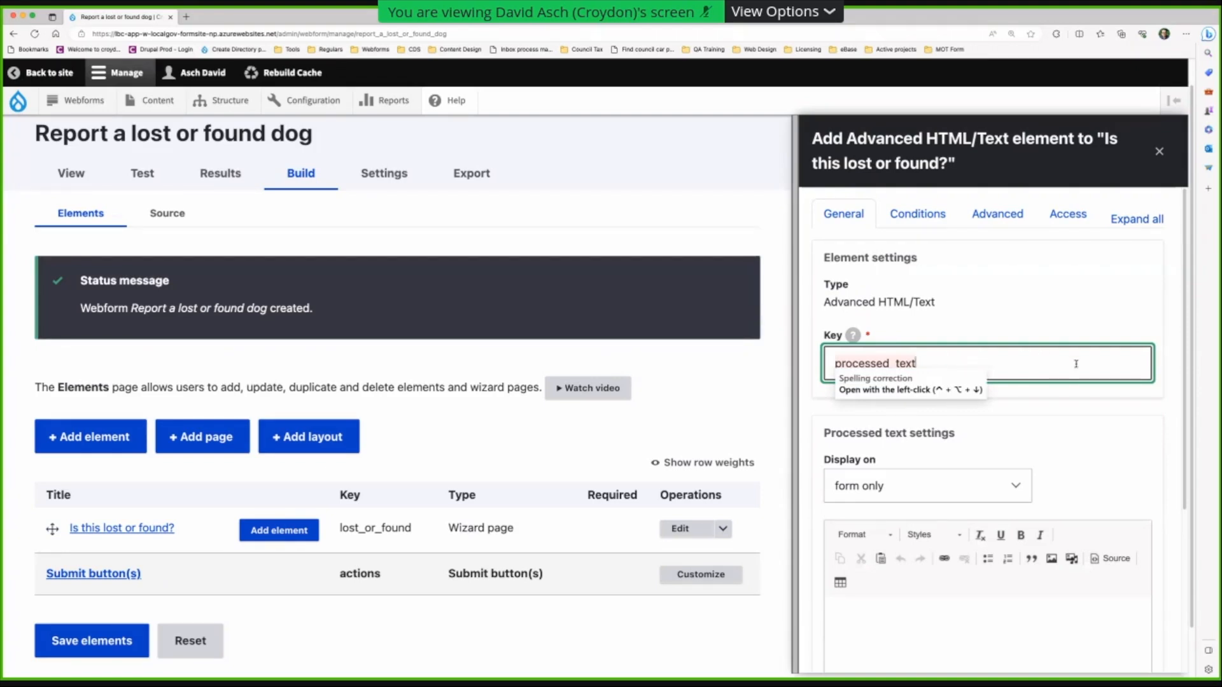
pyautogui.moveTo(970, 372); pyautogui.dragTo(814, 368)
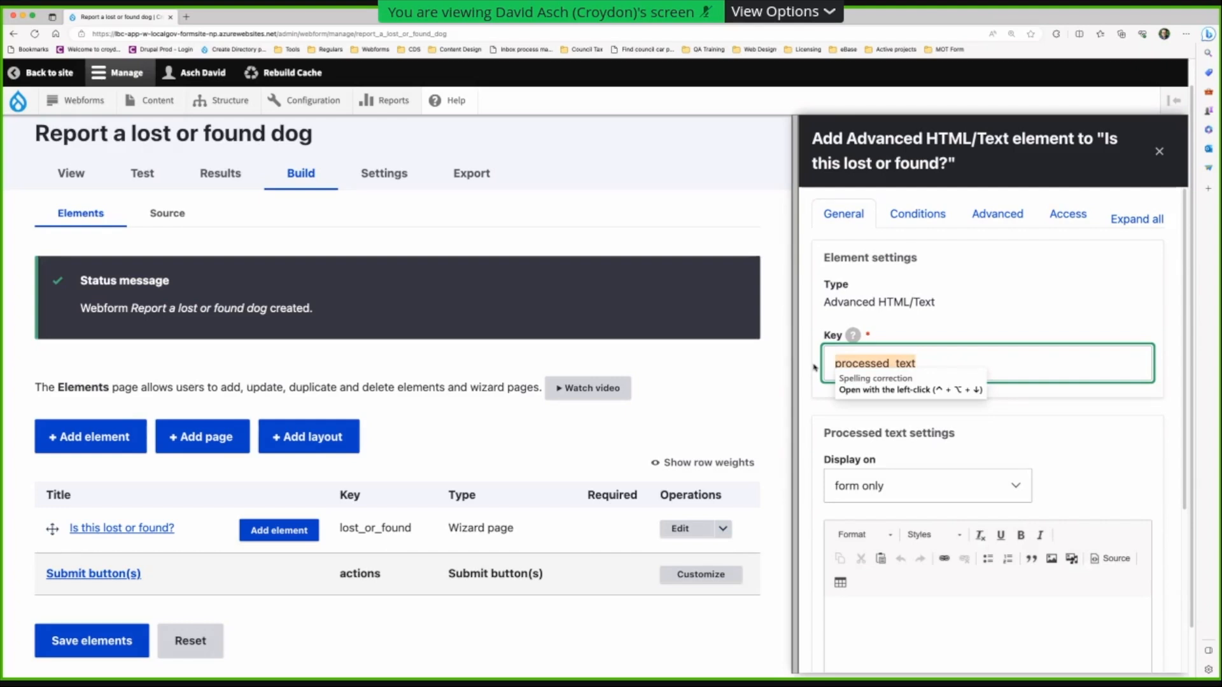
pyautogui.write('form')
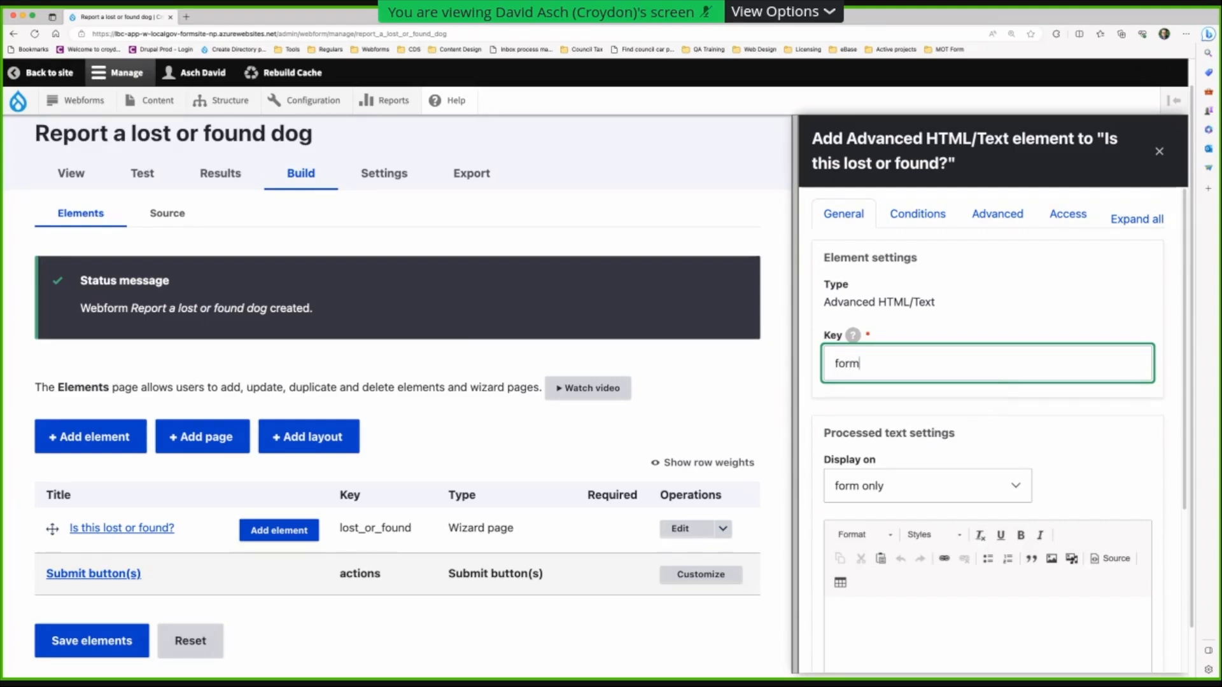
pyautogui.write('_intro')
pyautogui.scroll(-2, 847, 446)
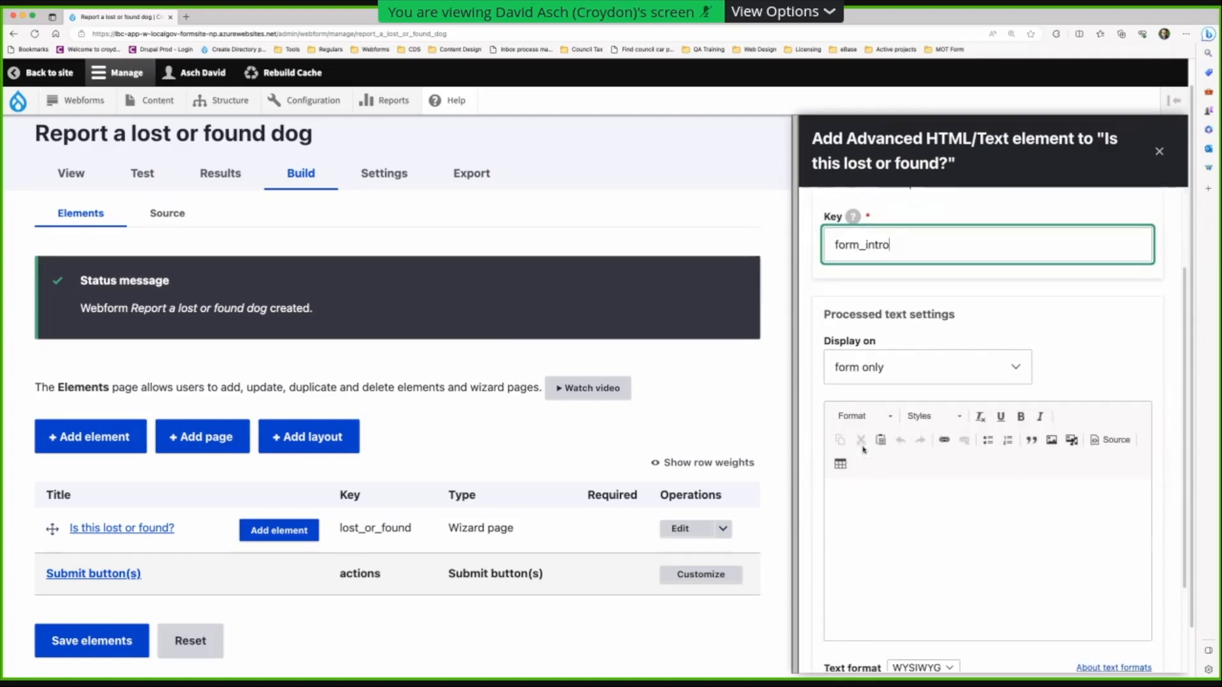
# - Display the text on the form only and paste the intro paragraph 'If your dog is lost or you've found a missing dog…'
pyautogui.click(895, 371)
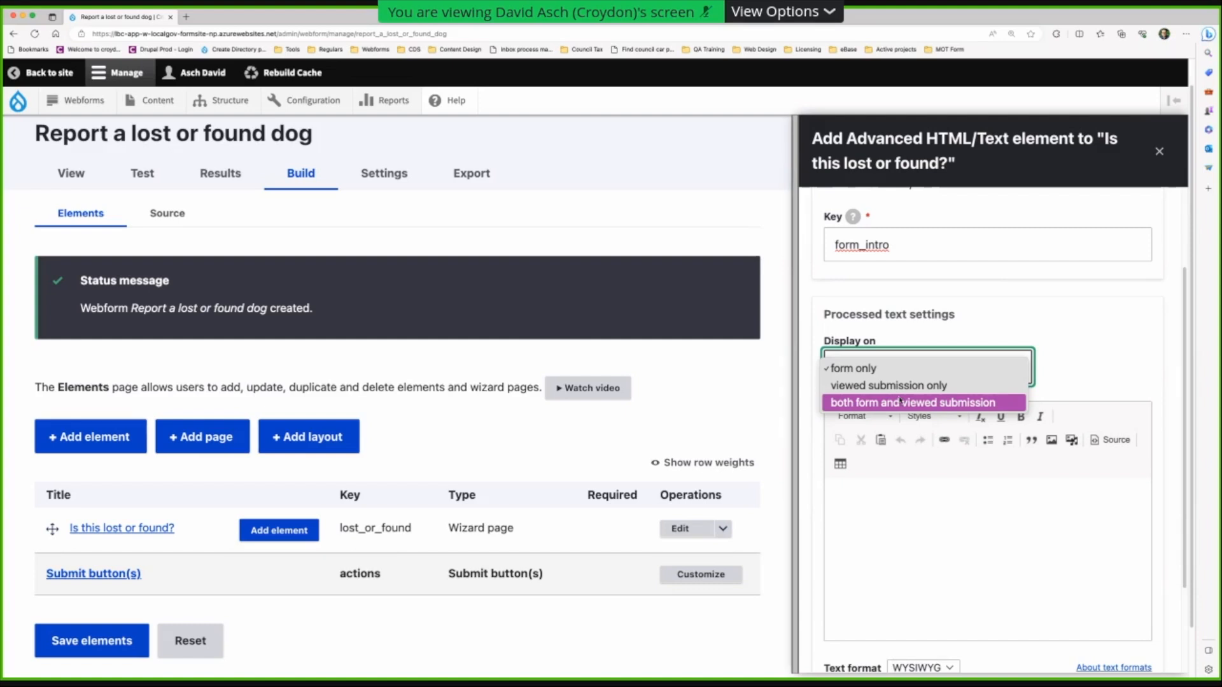
pyautogui.click(1107, 365)
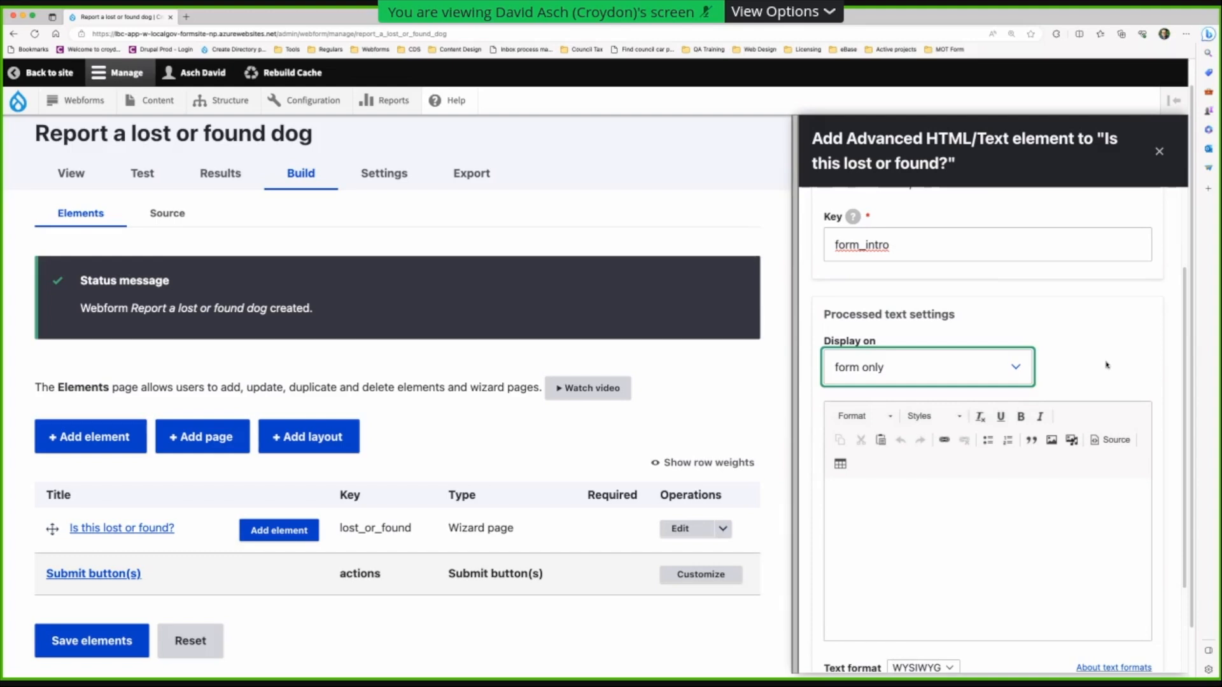
pyautogui.click(928, 477)
pyautogui.click(906, 502)
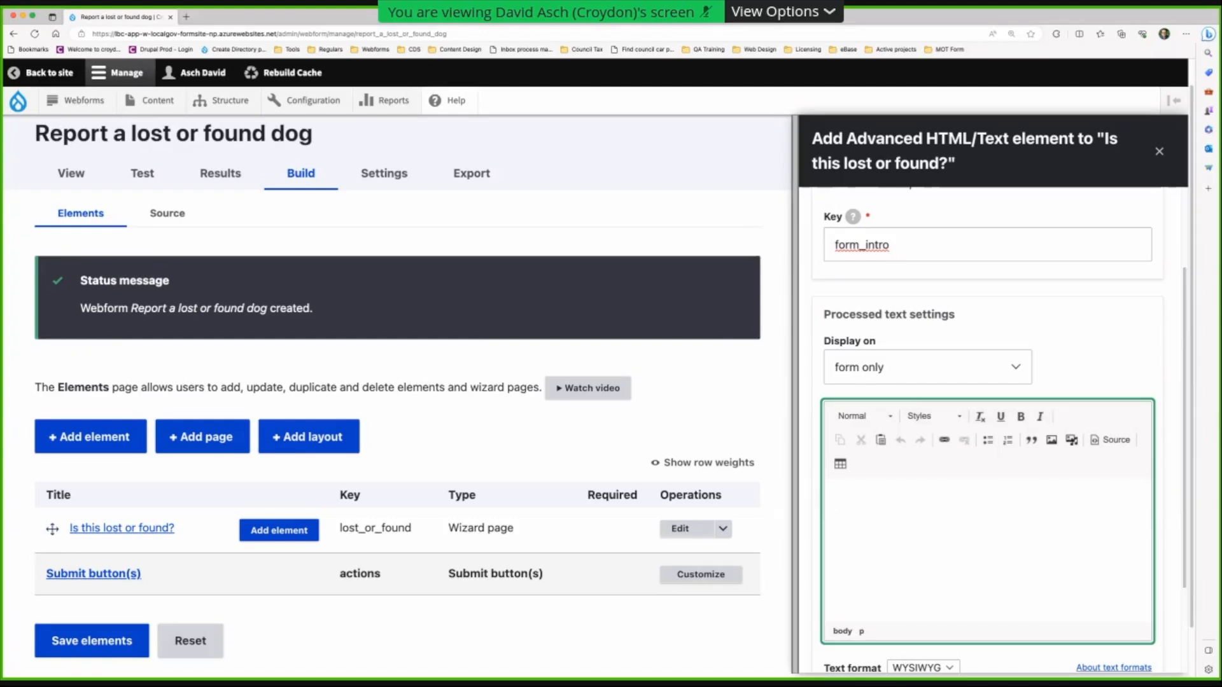
pyautogui.click(1208, 363)
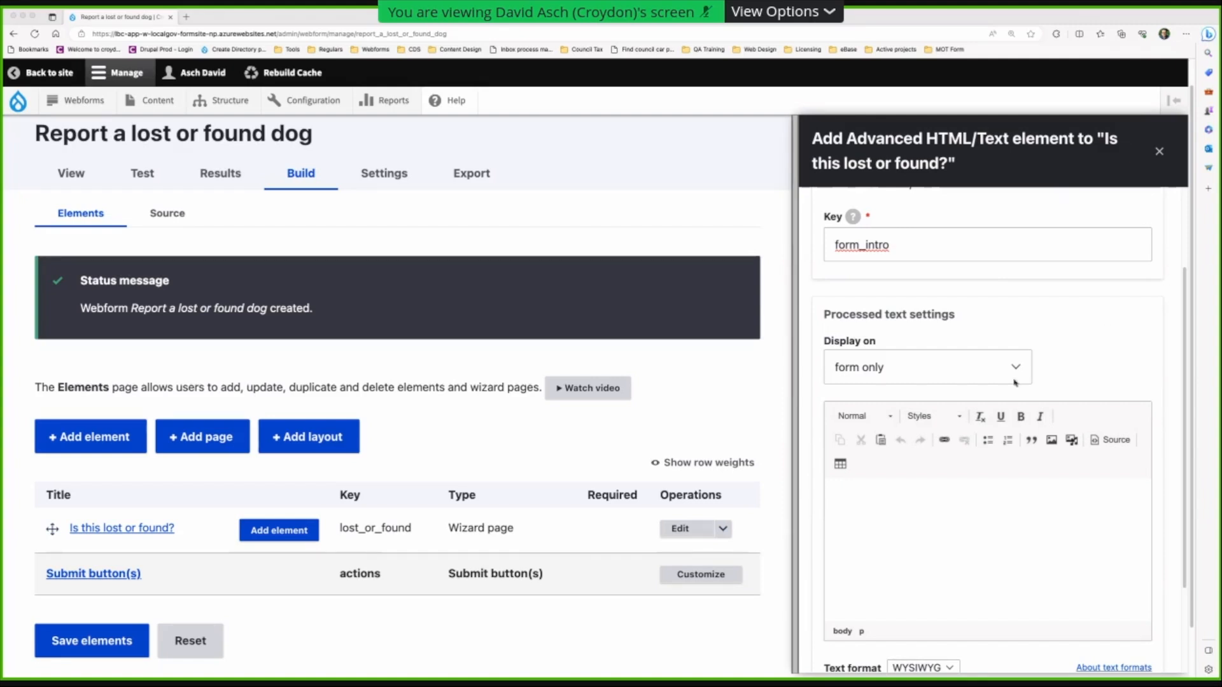
pyautogui.click(845, 534)
pyautogui.write('If your dog is lost or you’ve found a missing dog, you can use this form to report it to our animal wardens.')
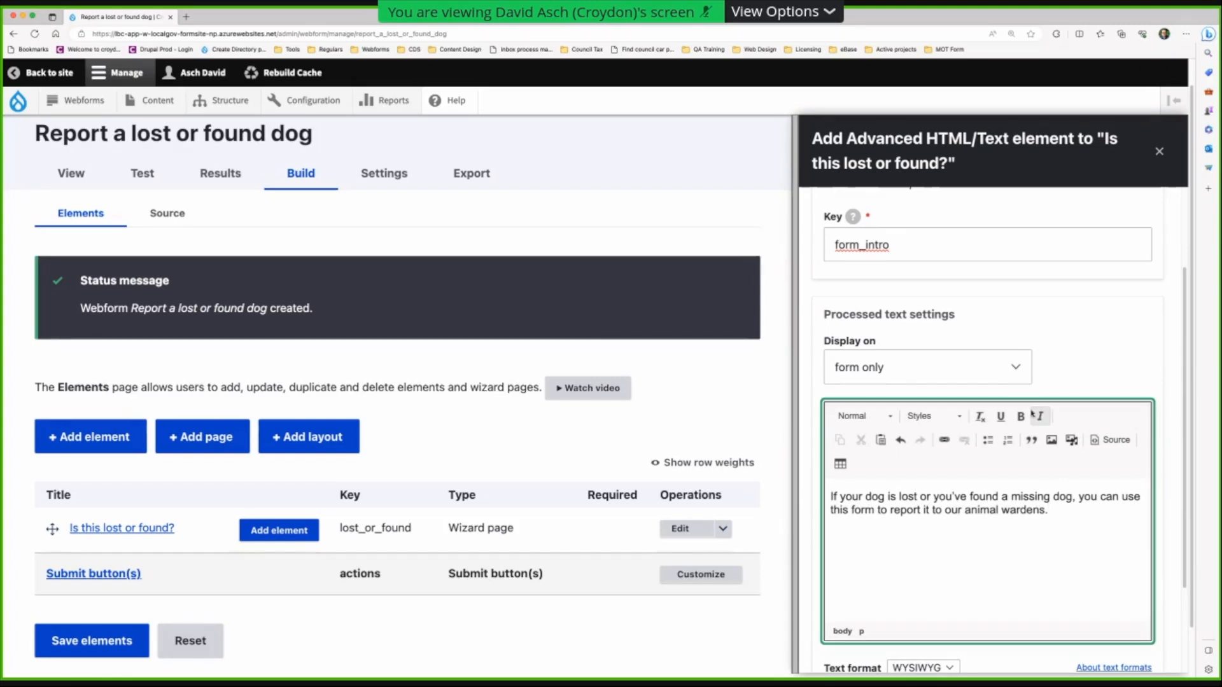
pyautogui.moveTo(313, 134); pyautogui.dragTo(13, 134)
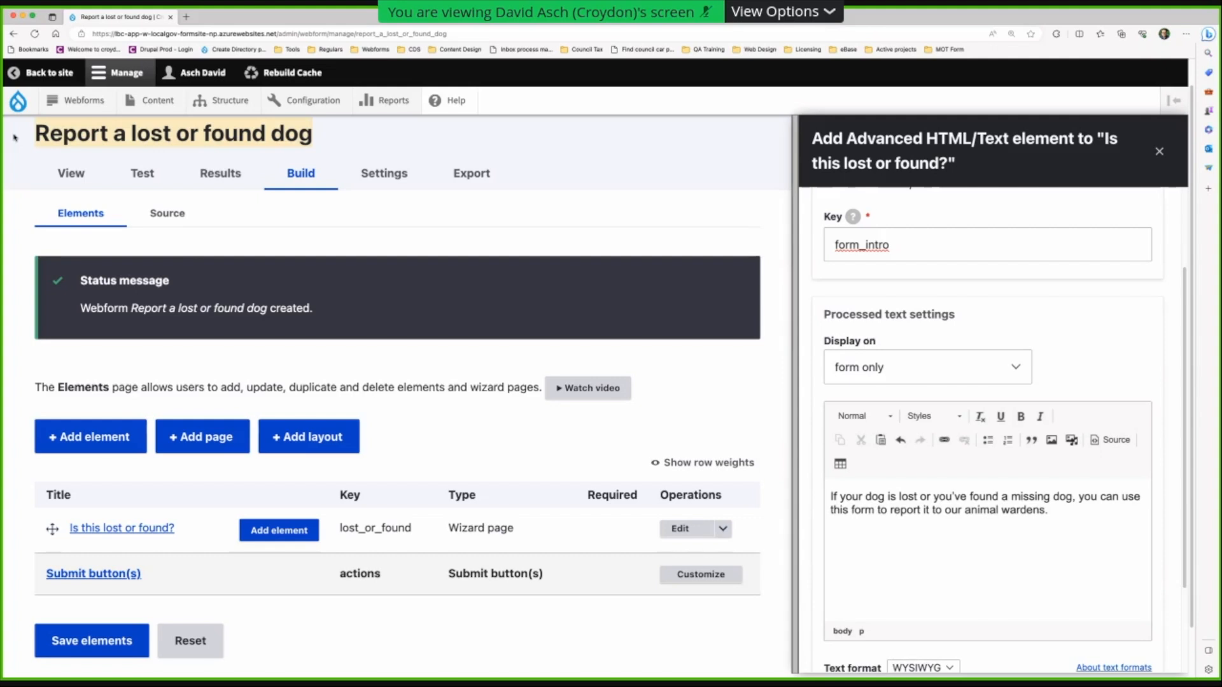
pyautogui.click(1084, 535)
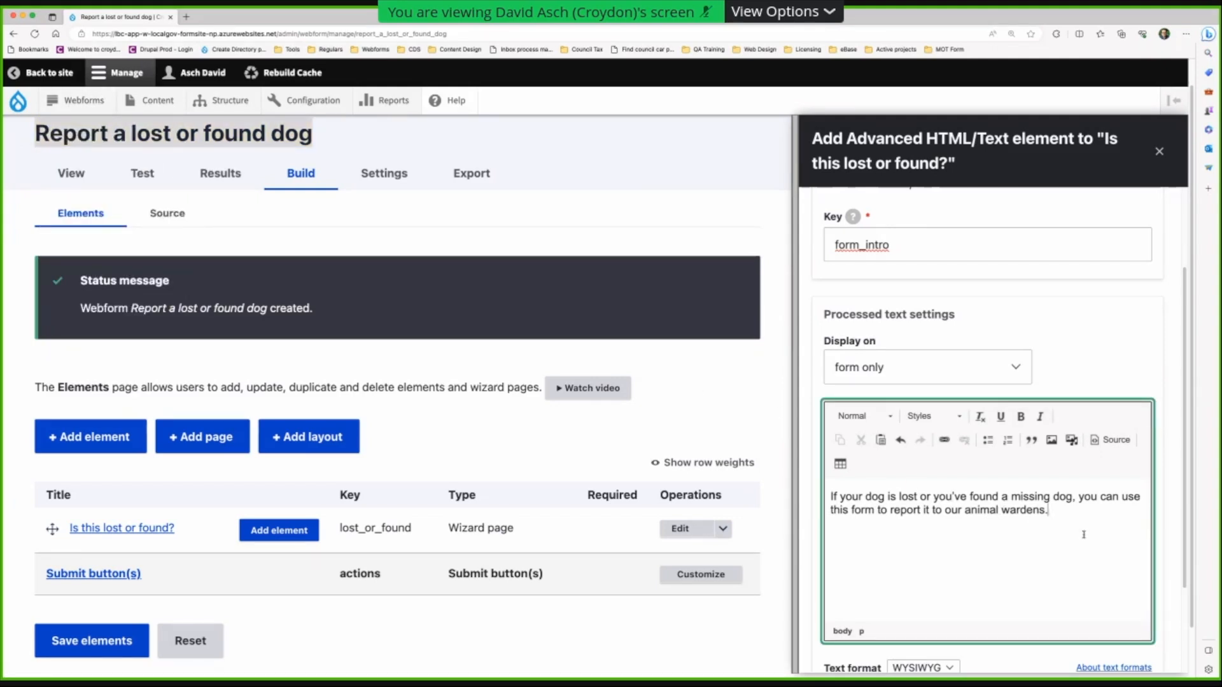
# - Keep the WYSIWYG text format and save the element with Save + Add element
pyautogui.scroll(-2, 1082, 534)
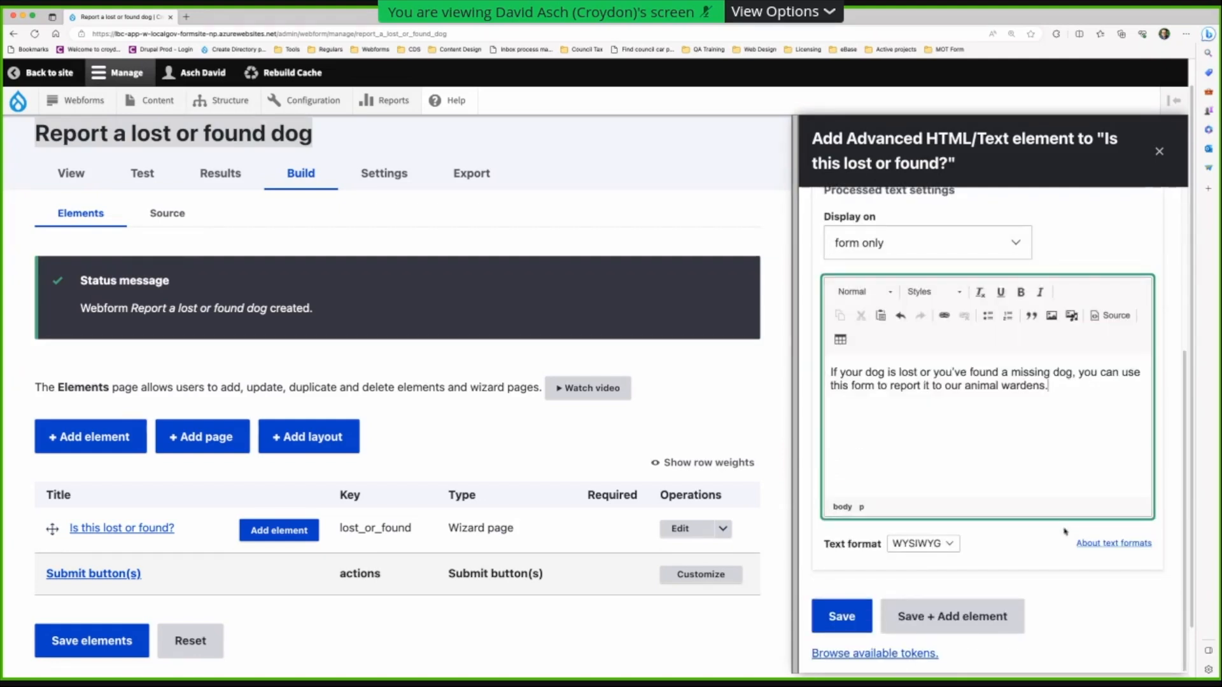
pyautogui.click(923, 543)
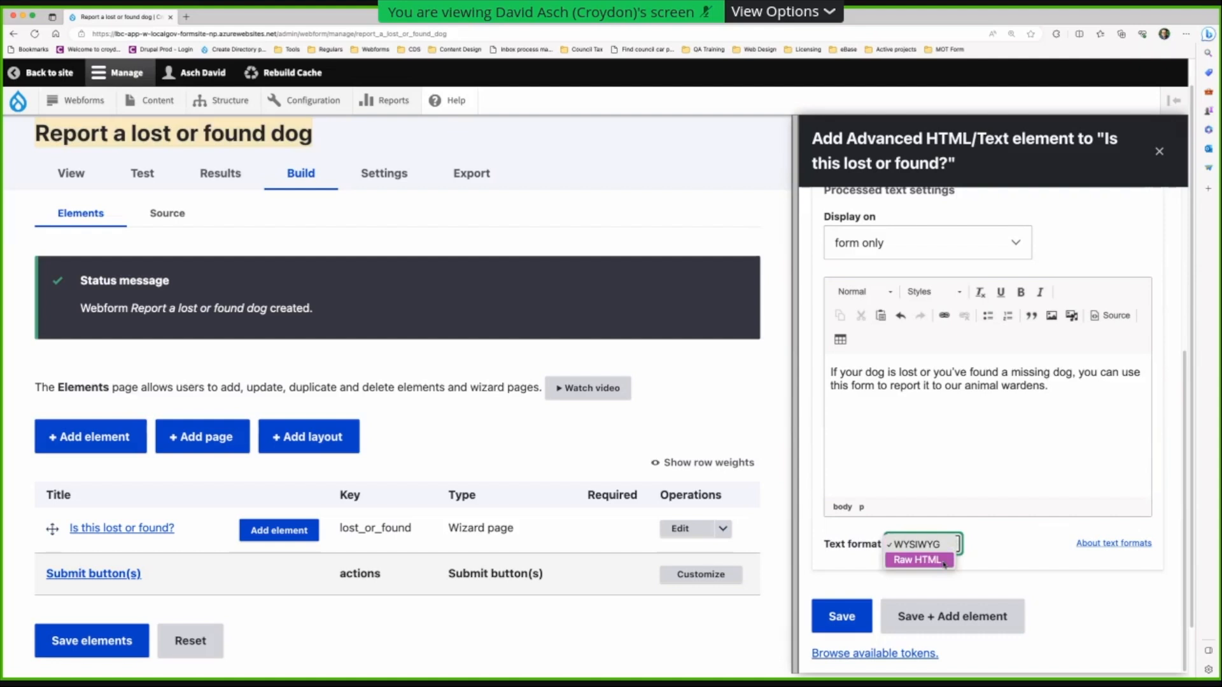
pyautogui.click(991, 551)
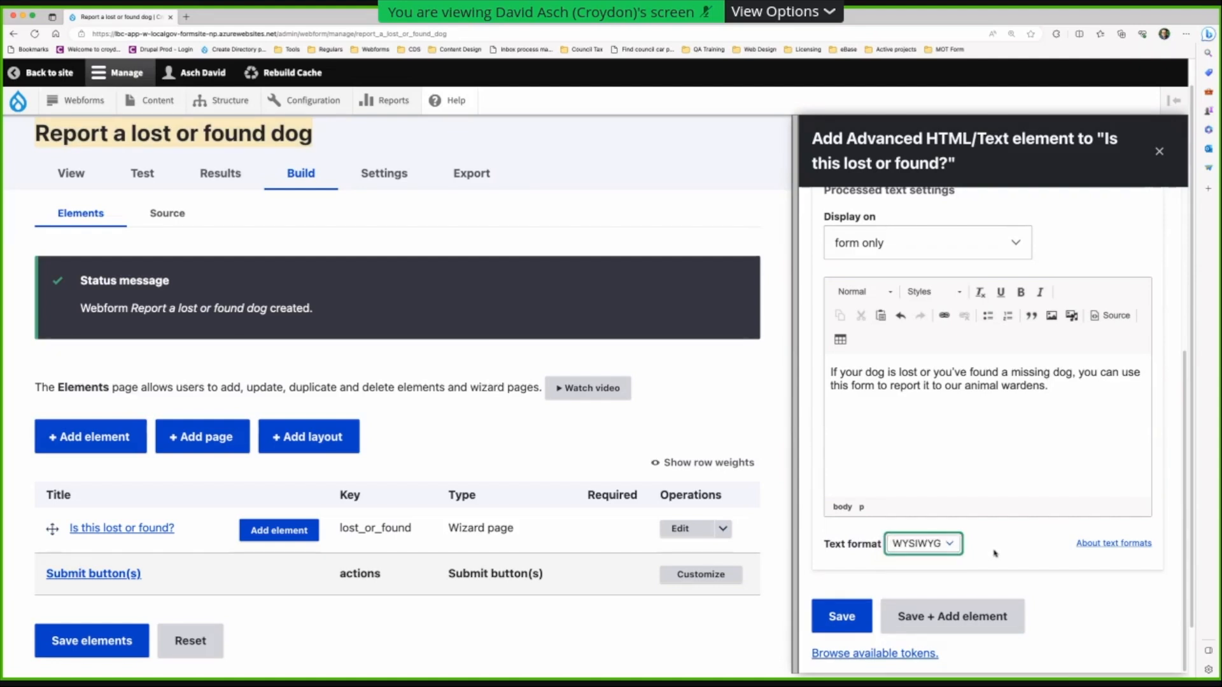
pyautogui.click(965, 616)
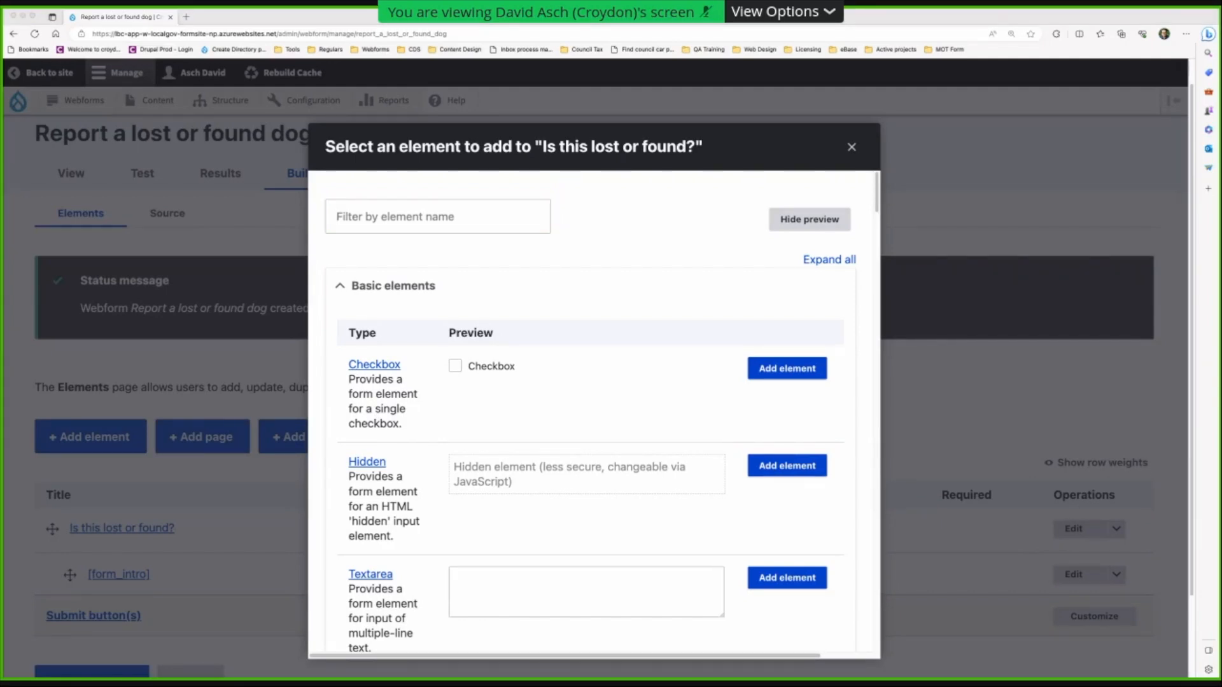
# - Filter elements by 'radio' and add a Radios element to the page
pyautogui.click(475, 226)
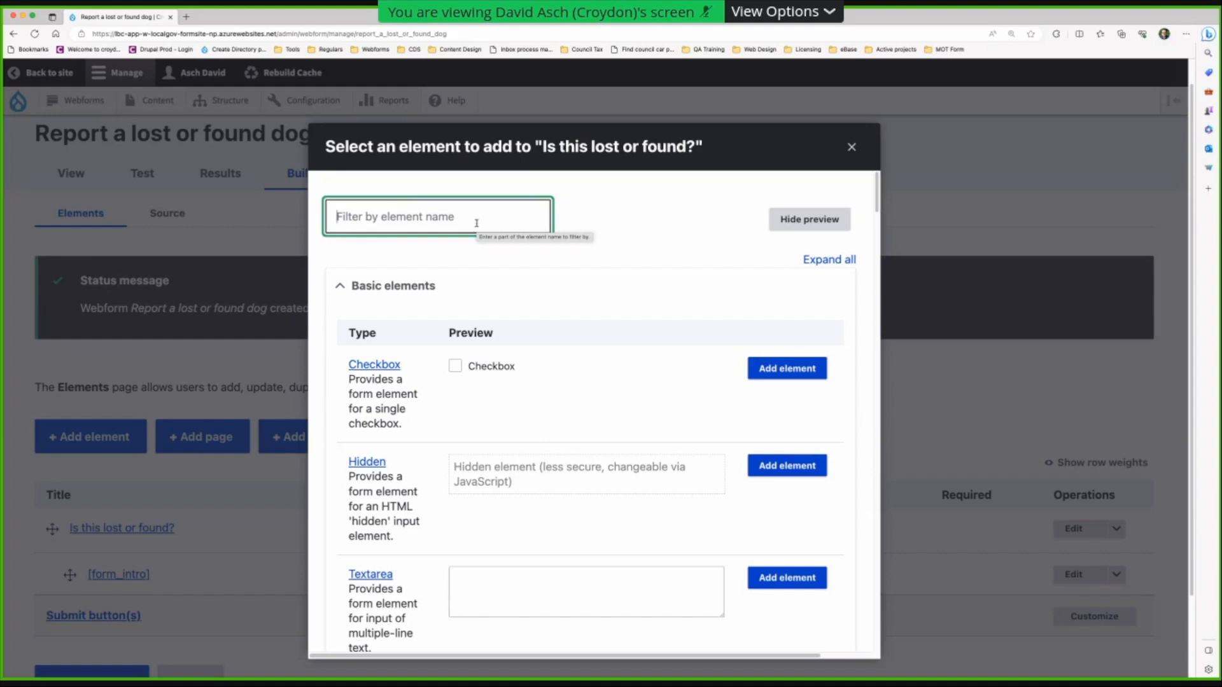
pyautogui.write('radio')
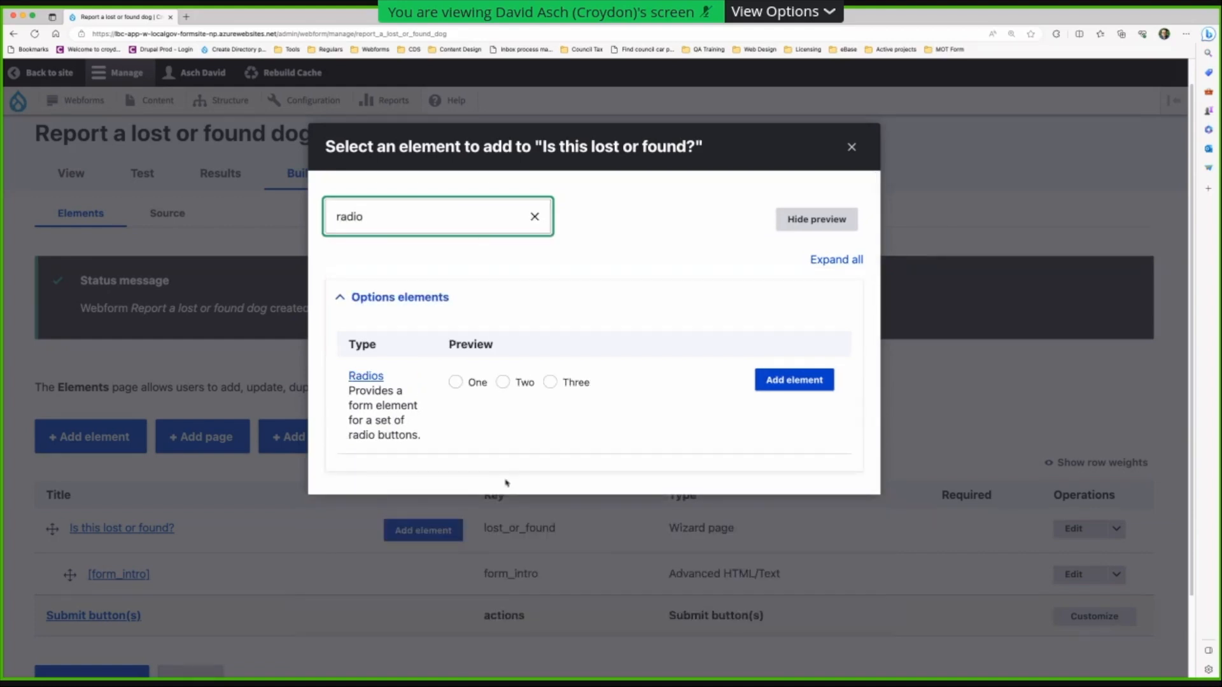
pyautogui.click(796, 378)
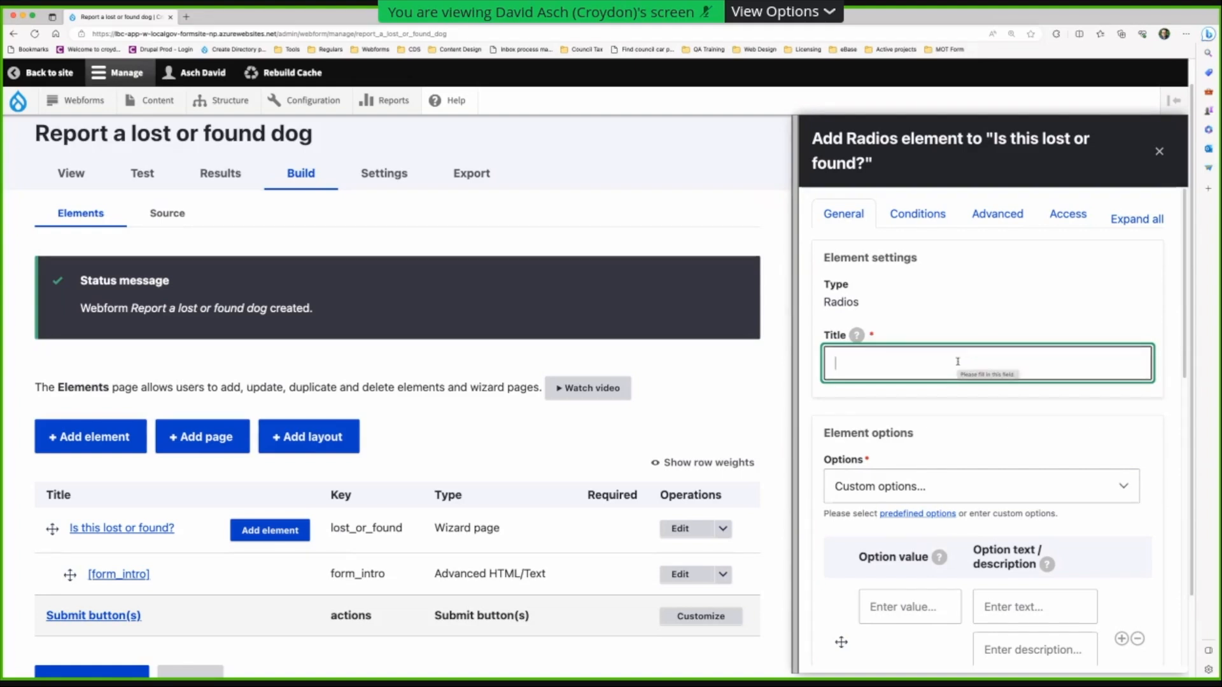
# - Title the radios 'Lost or found?' and choose the predefined Yes/No options
pyautogui.write('Lost or found?')
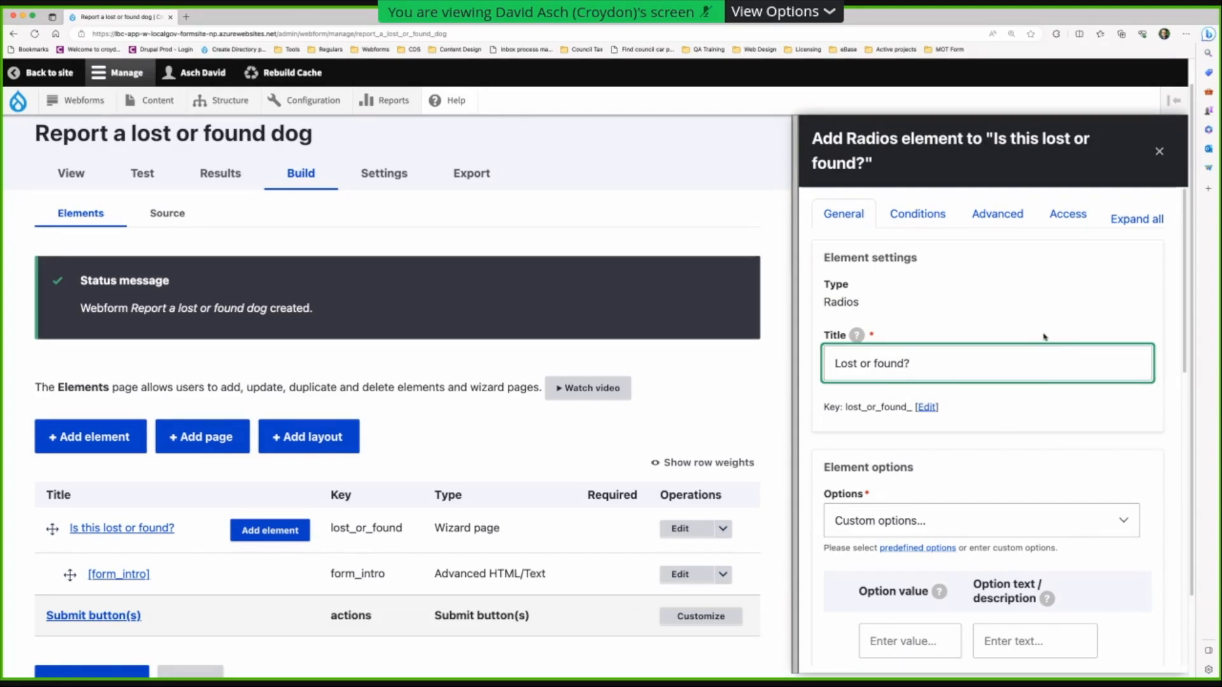
pyautogui.scroll(-3, 919, 405)
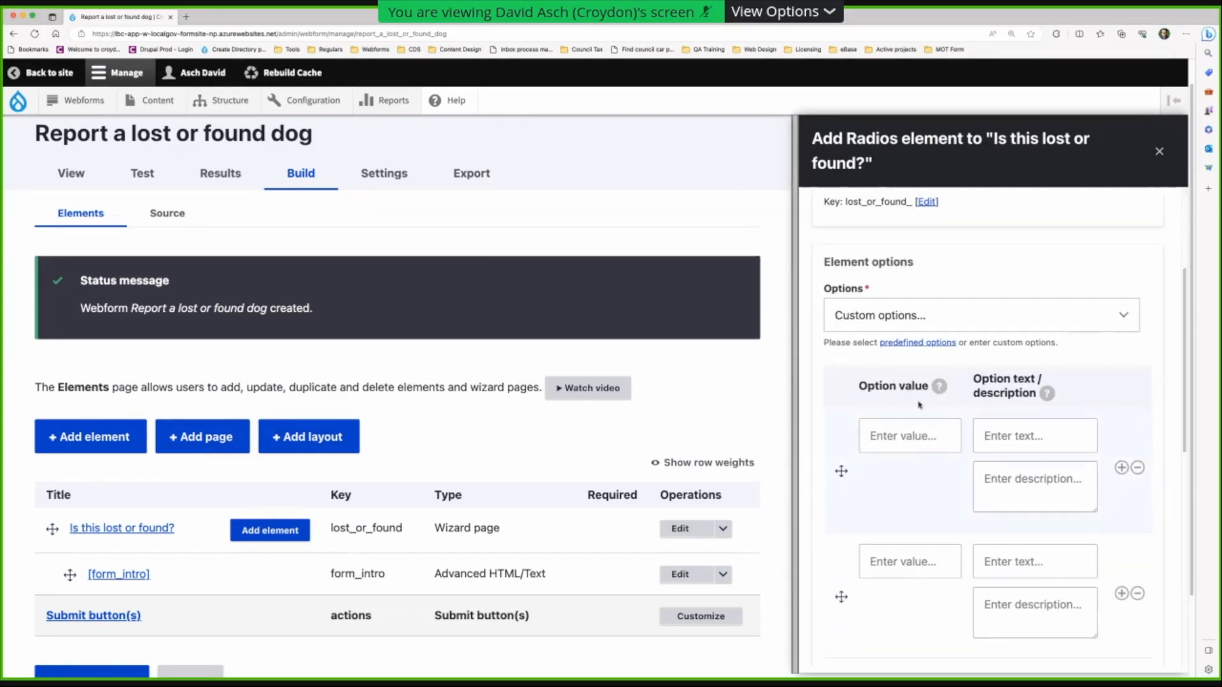
pyautogui.scroll(-2, 933, 469)
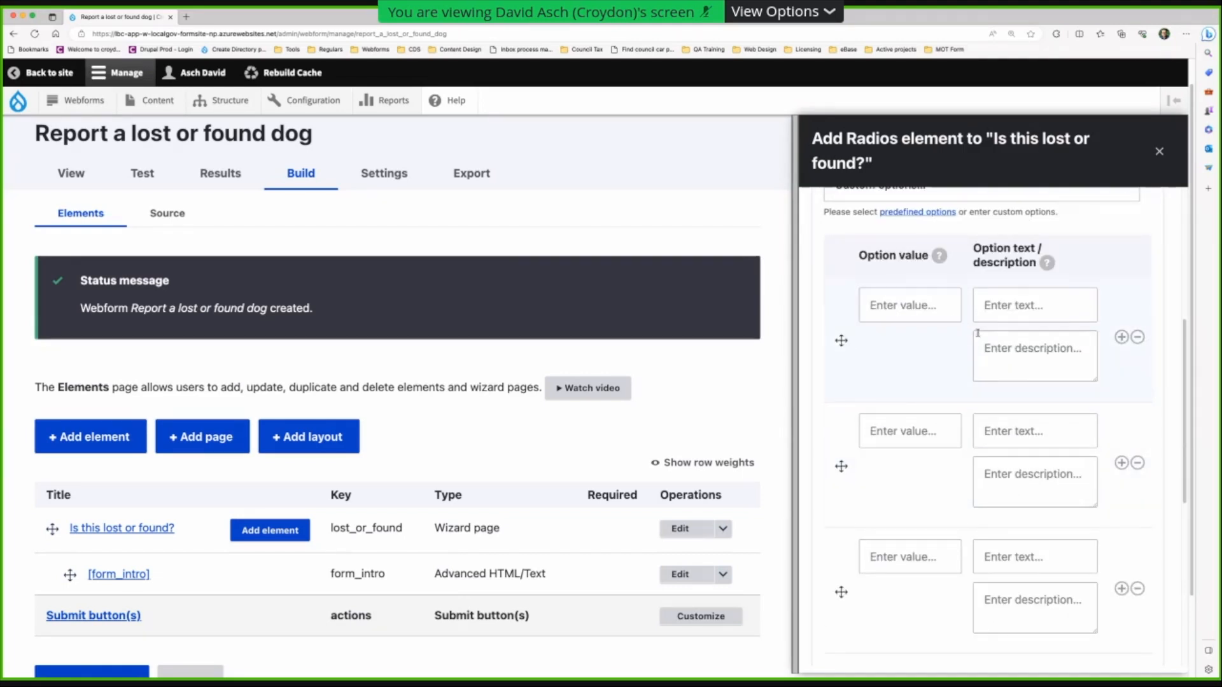
pyautogui.scroll(2, 975, 330)
pyautogui.click(961, 304)
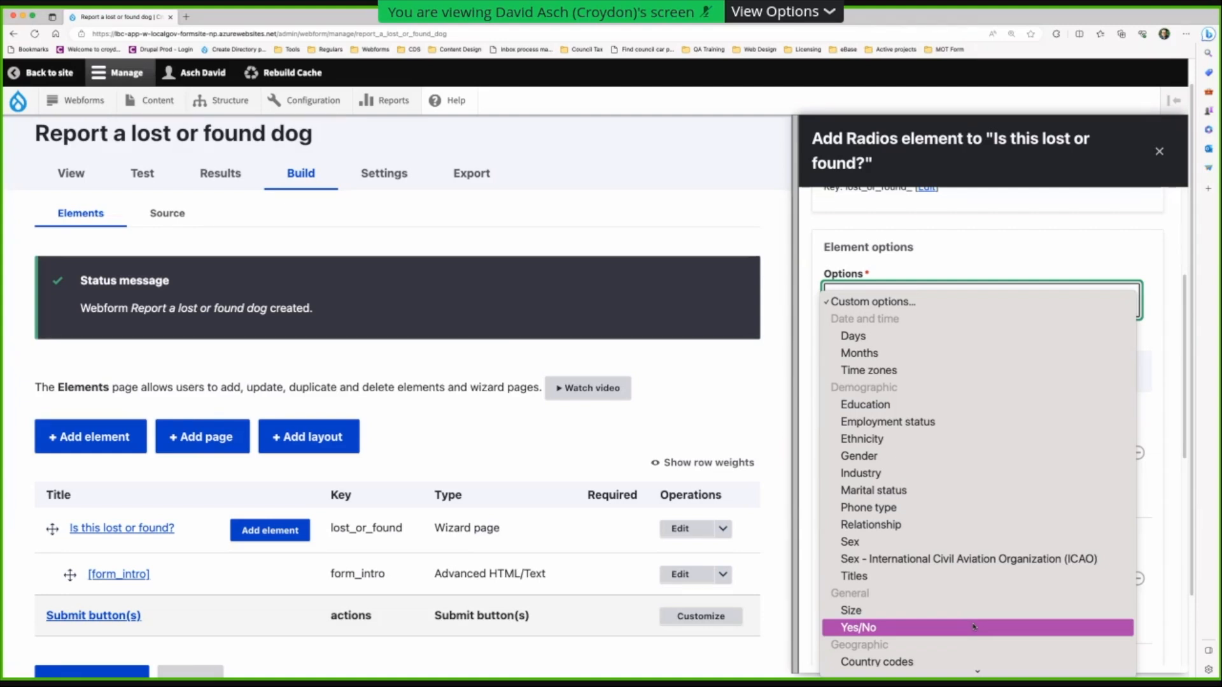
pyautogui.click(973, 627)
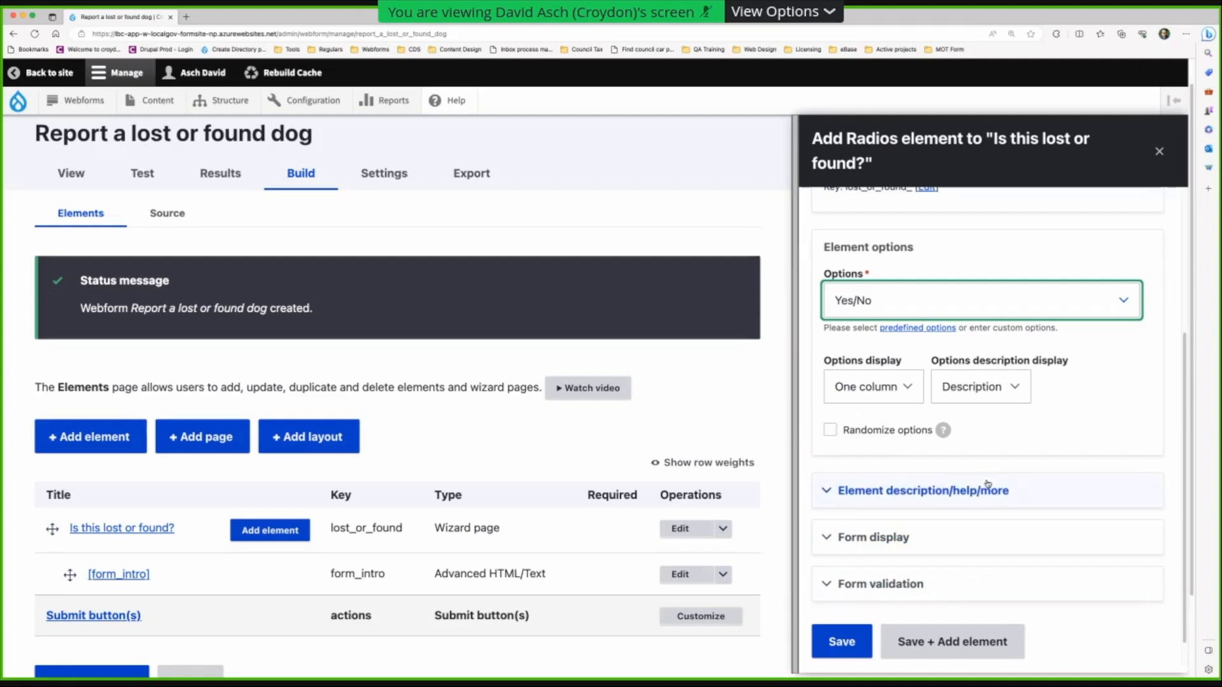
pyautogui.scroll(-2, 987, 486)
pyautogui.scroll(-1, 988, 484)
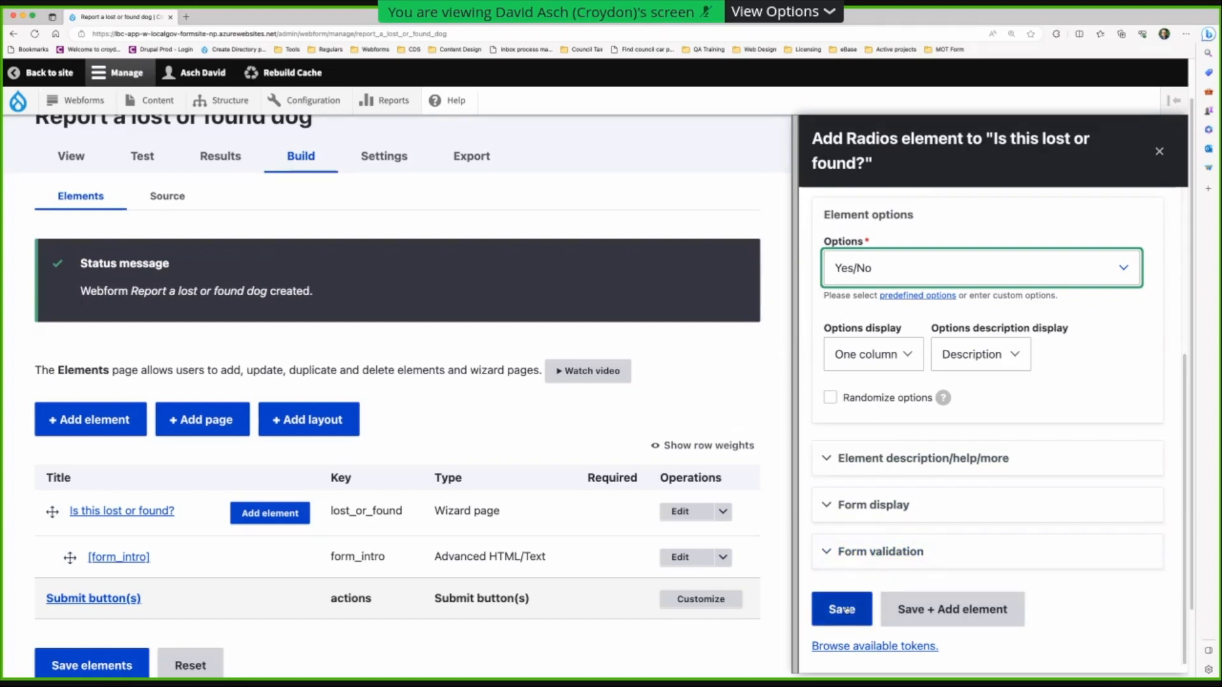
# - Save the 'Lost or found?' radios and dismiss the element picker without adding anything
pyautogui.click(1017, 608)
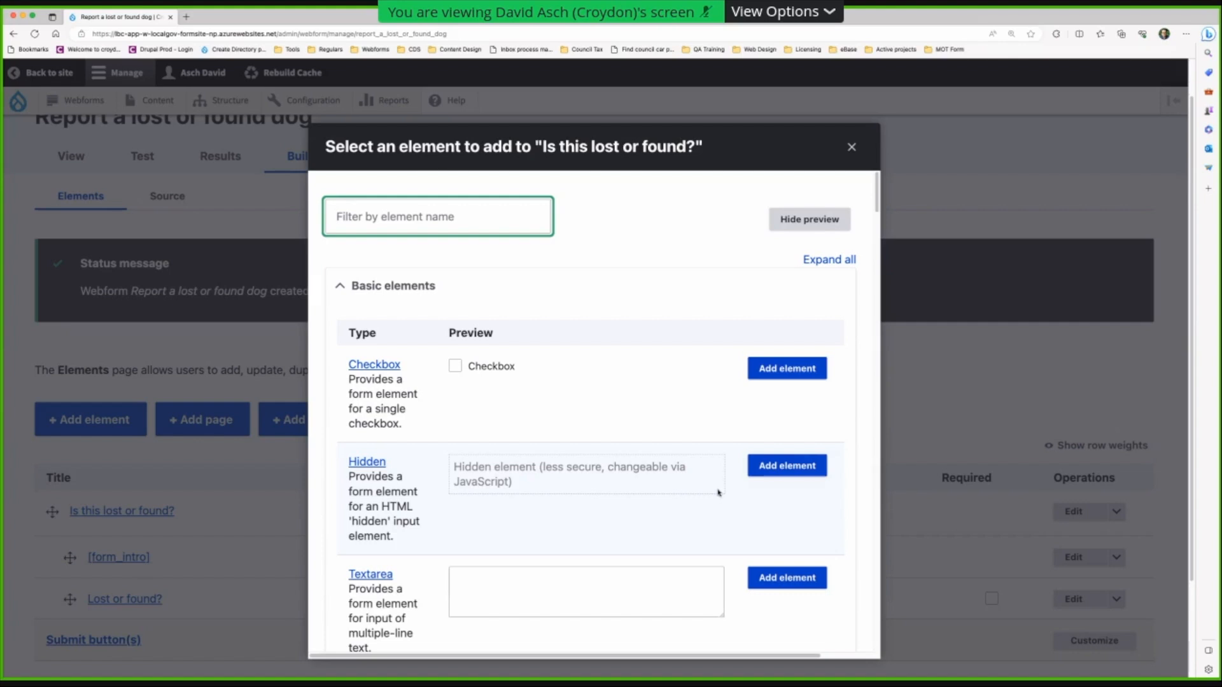
pyautogui.click(851, 147)
pyautogui.scroll(-1, 420, 406)
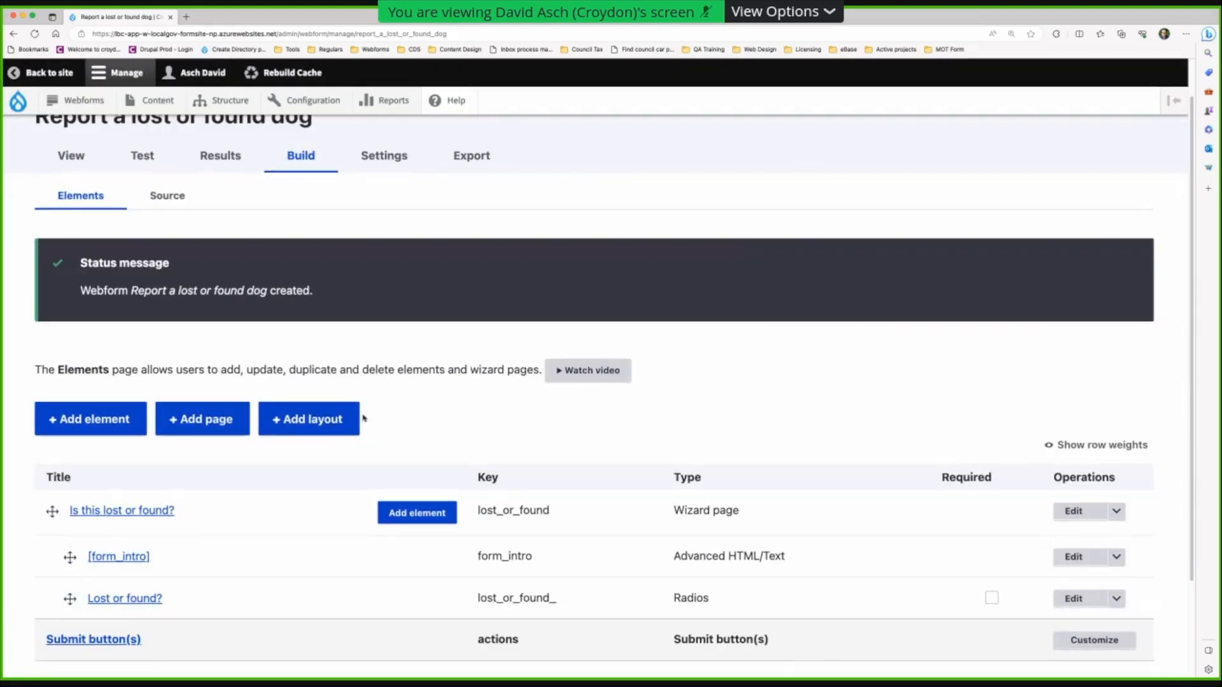
# - Create a second wizard page titled 'Lost dog details' and save it to add an element
pyautogui.click(217, 420)
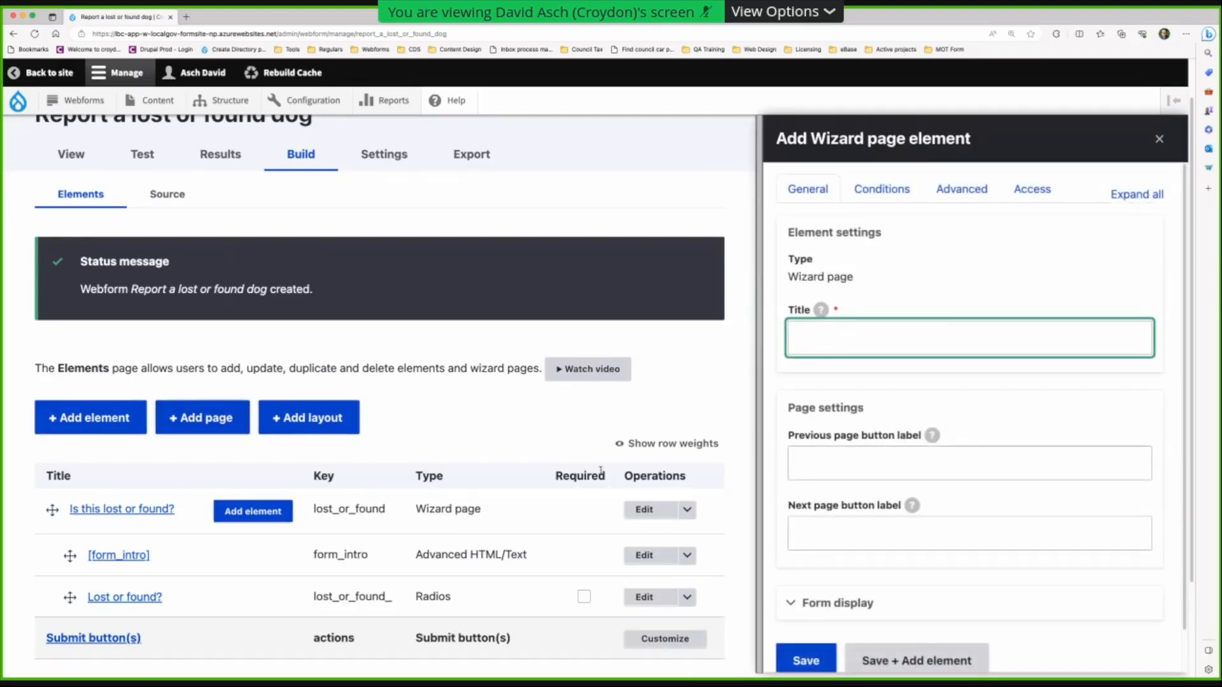
pyautogui.write('Dog')
pyautogui.press('BackSpace')
pyautogui.press('BackSpace')
pyautogui.press('BackSpace')
pyautogui.press('BackSpace')
pyautogui.write('Lost dof')
pyautogui.press('BackSpace')
pyautogui.write('g details')
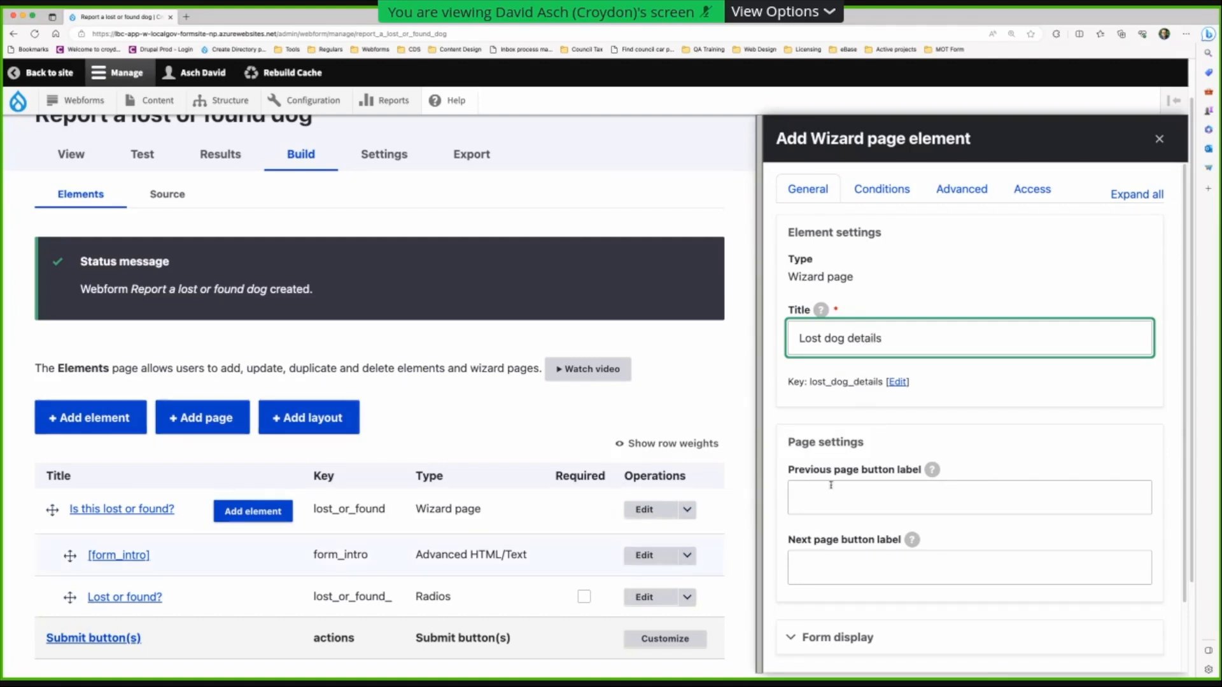
pyautogui.scroll(-1, 846, 483)
pyautogui.scroll(-3, 846, 483)
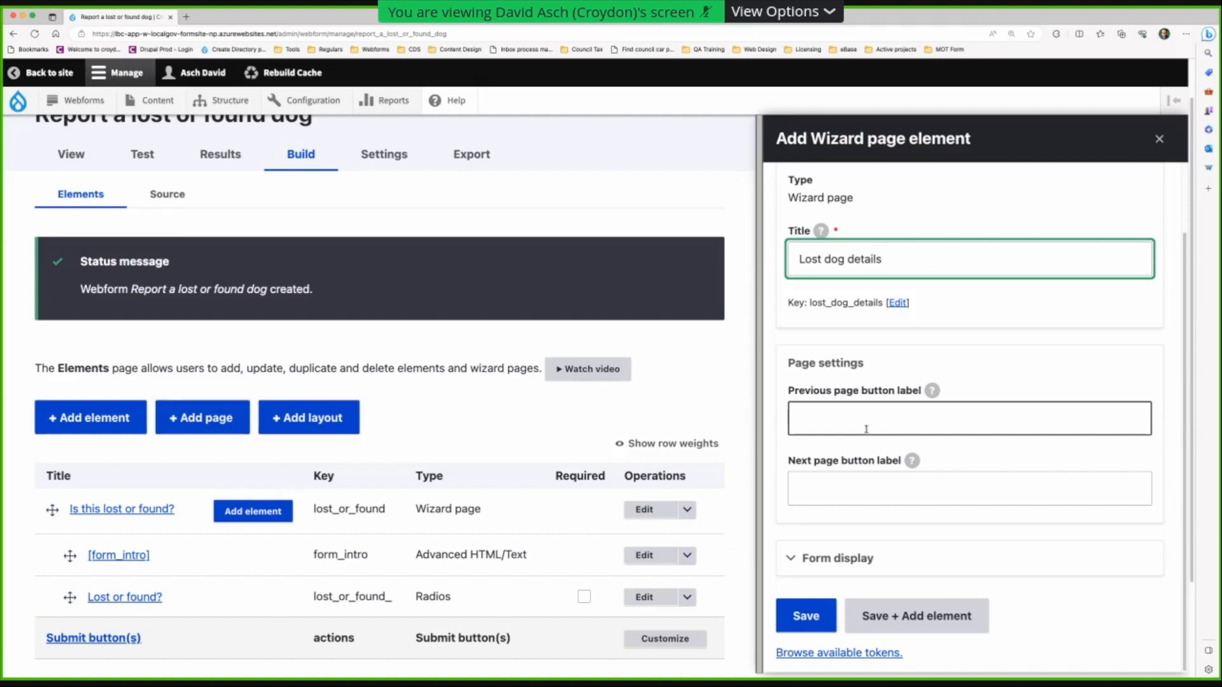
pyautogui.click(943, 614)
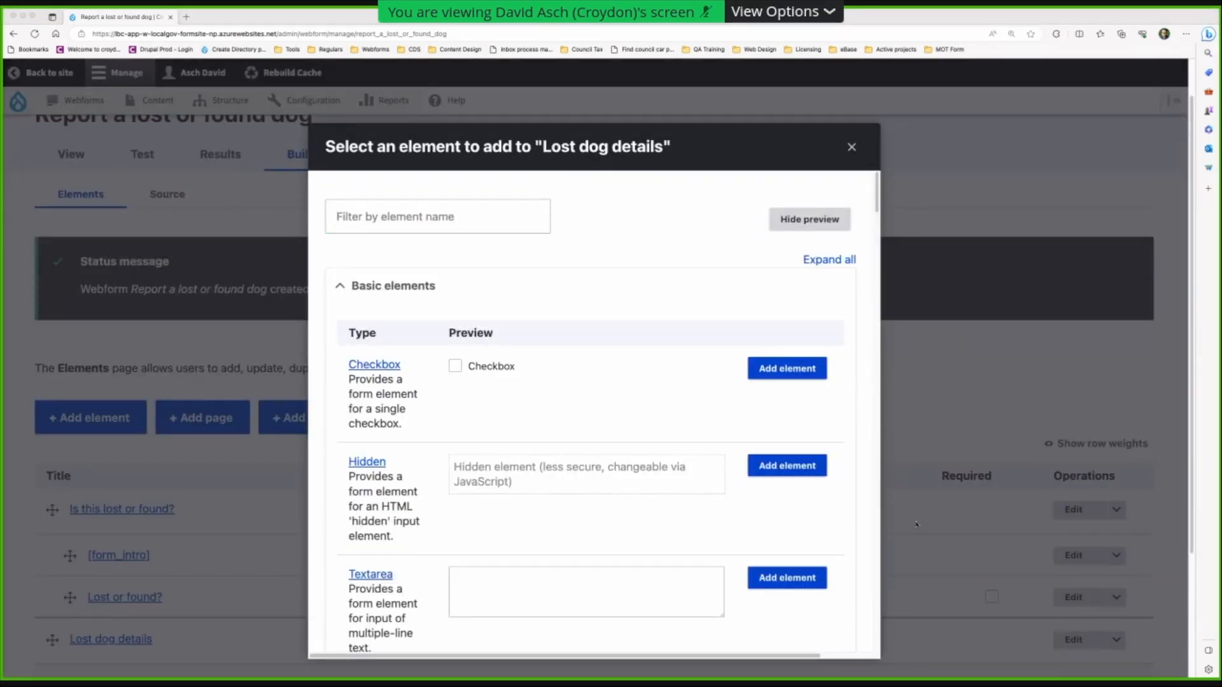
# - Filter the element list for 'text' and add a Text field to Lost dog details
pyautogui.click(1001, 492)
pyautogui.click(470, 219)
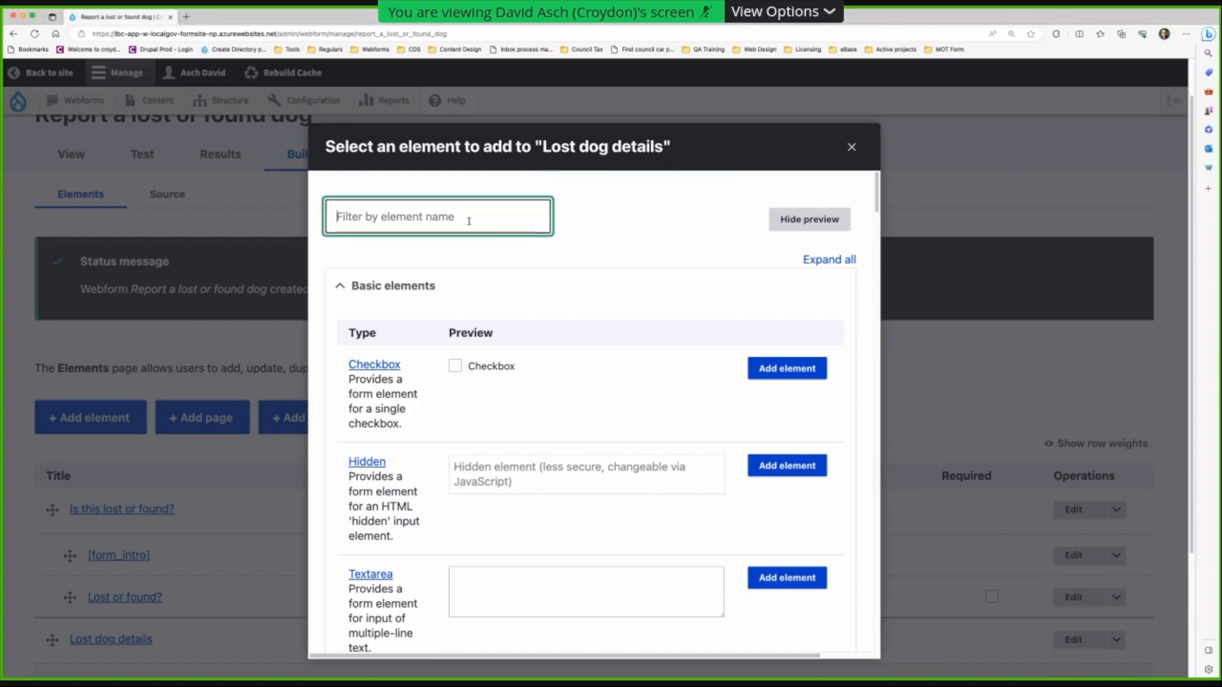
pyautogui.write('texrt')
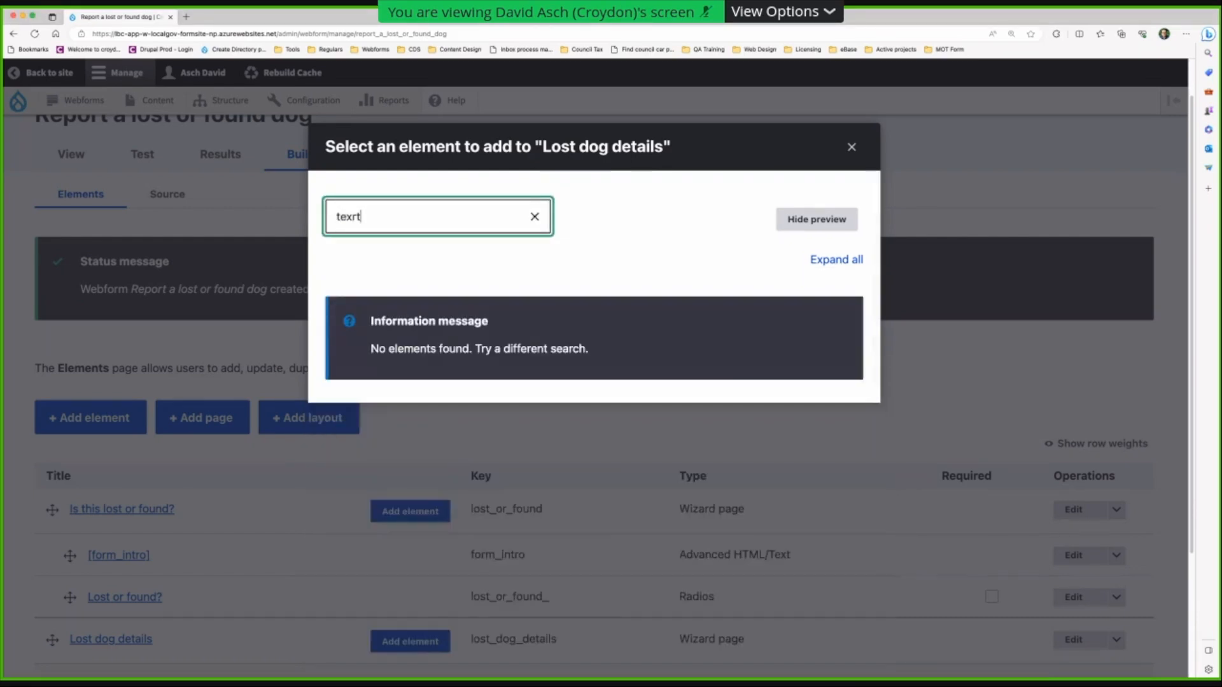
pyautogui.press('BackSpace')
pyautogui.press('BackSpace')
pyautogui.write('t')
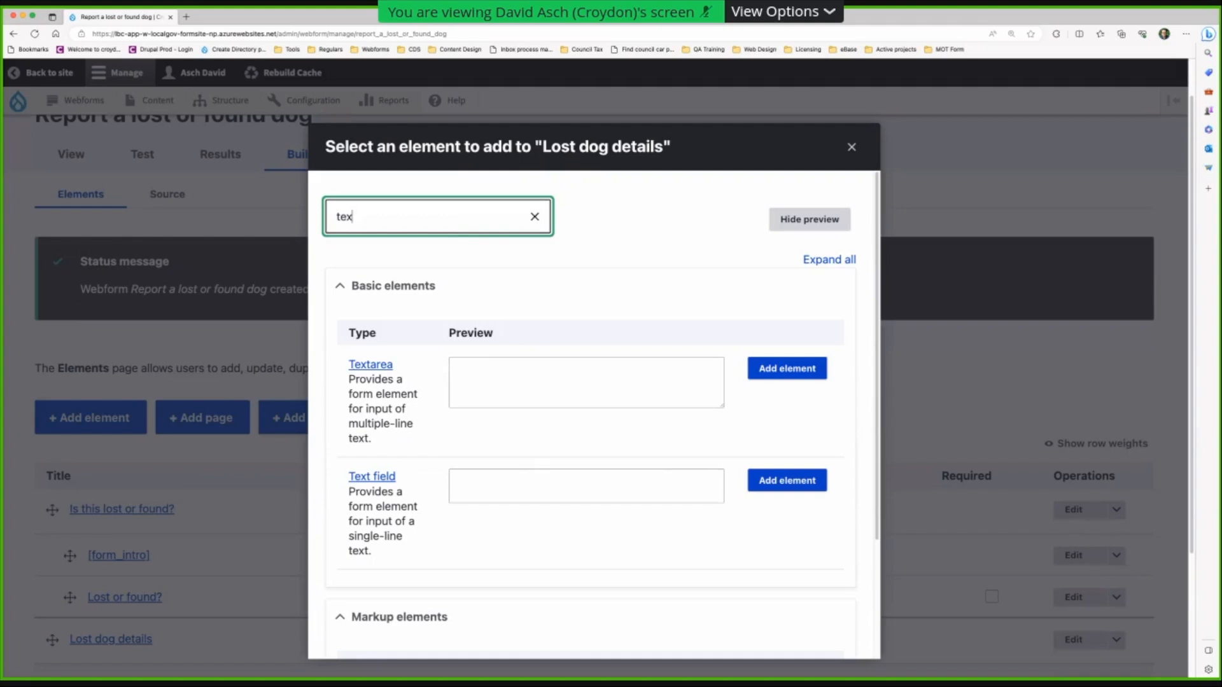
pyautogui.click(780, 488)
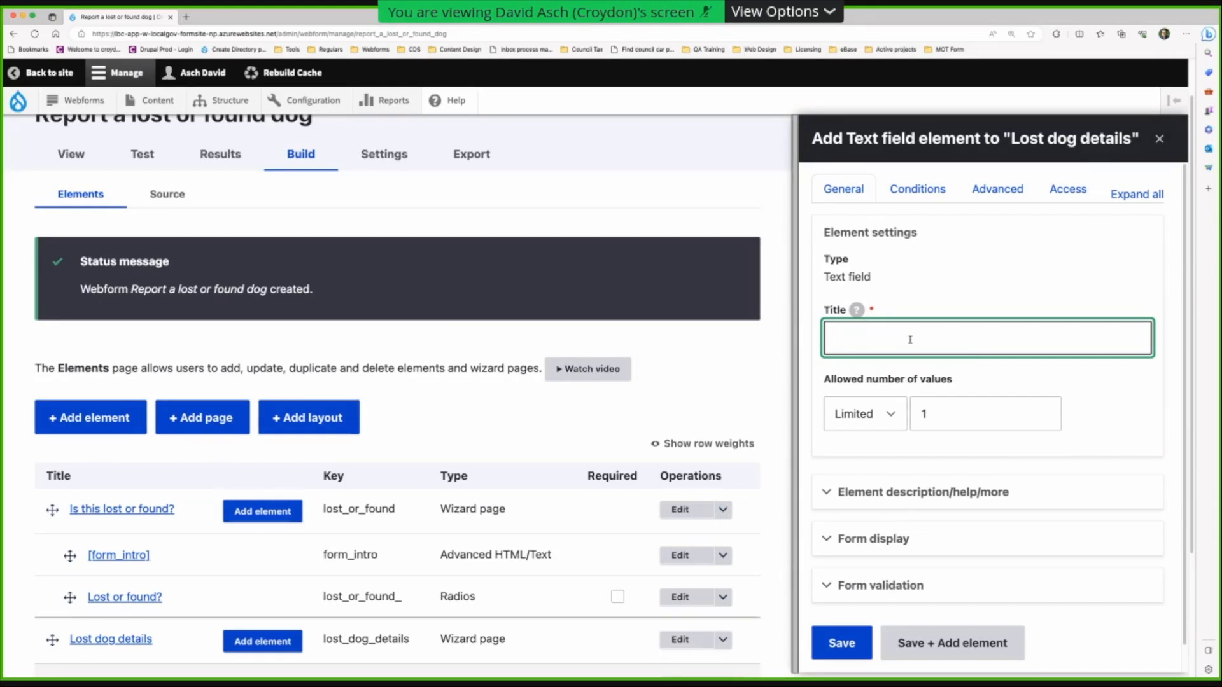
# - Add a required 'Colour(s) of dog' text field with message 'You must tell us the colour(s) of the dog.'
pyautogui.write('Co')
pyautogui.write('lour(')
pyautogui.write('s)_')
pyautogui.write('of ')
pyautogui.write('dog')
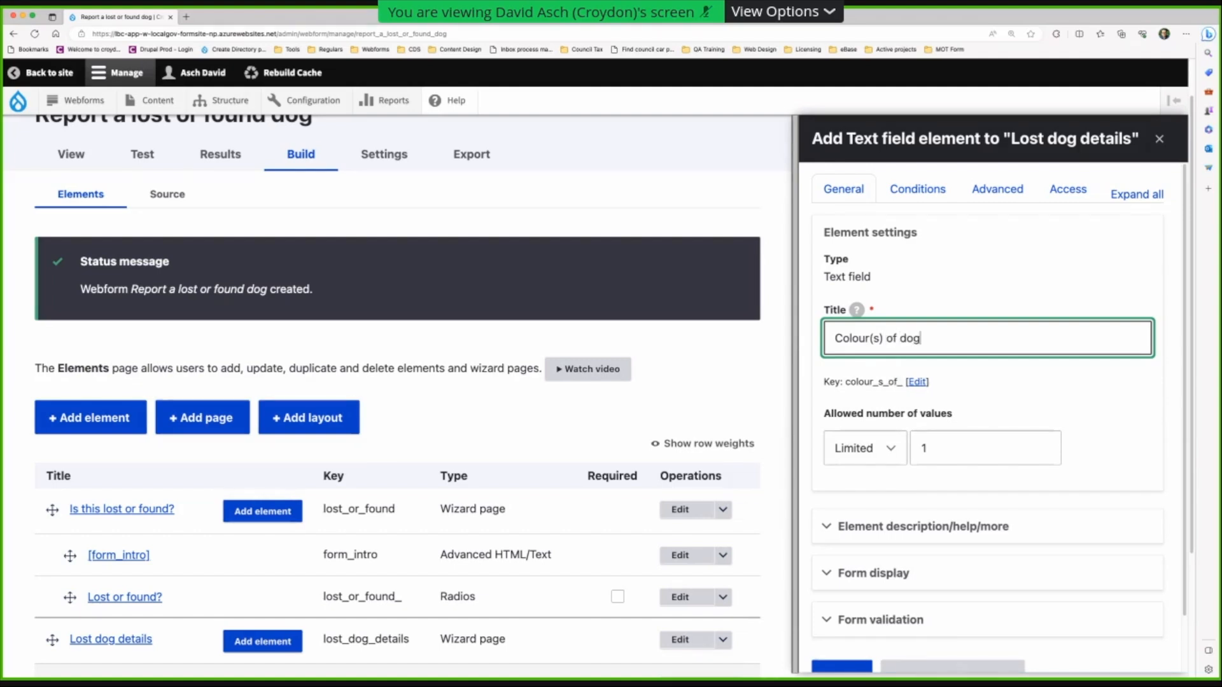
pyautogui.scroll(-2, 913, 474)
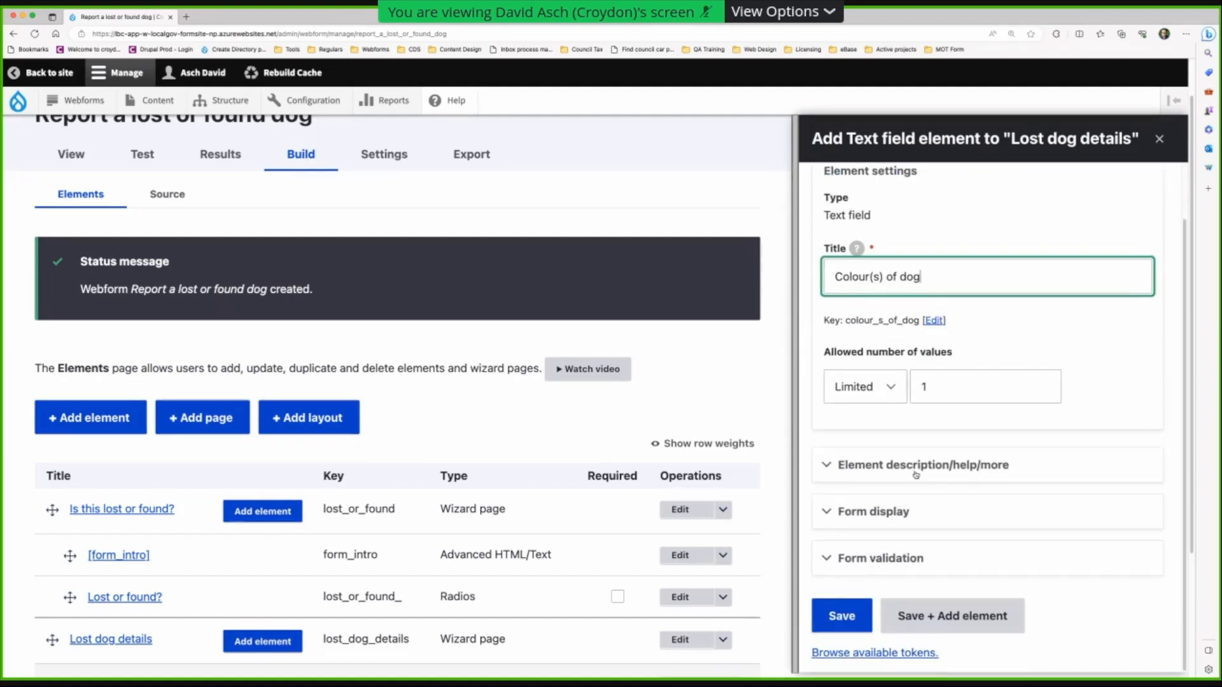
pyautogui.click(852, 556)
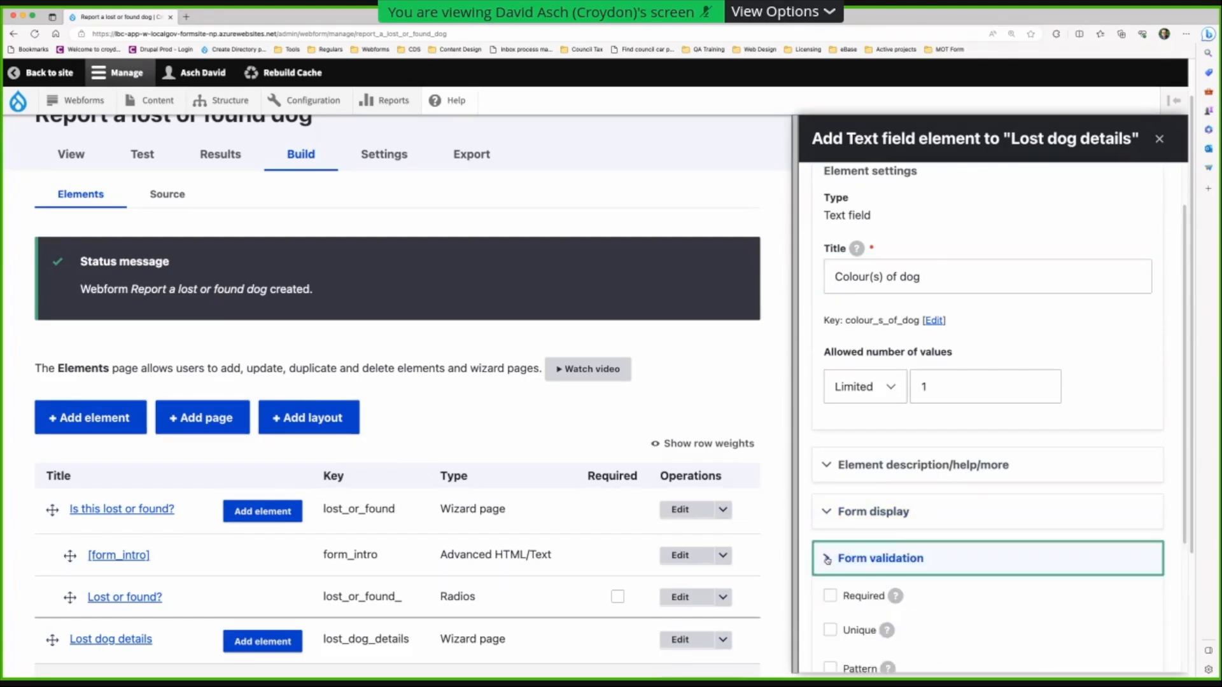
pyautogui.scroll(-5, 853, 555)
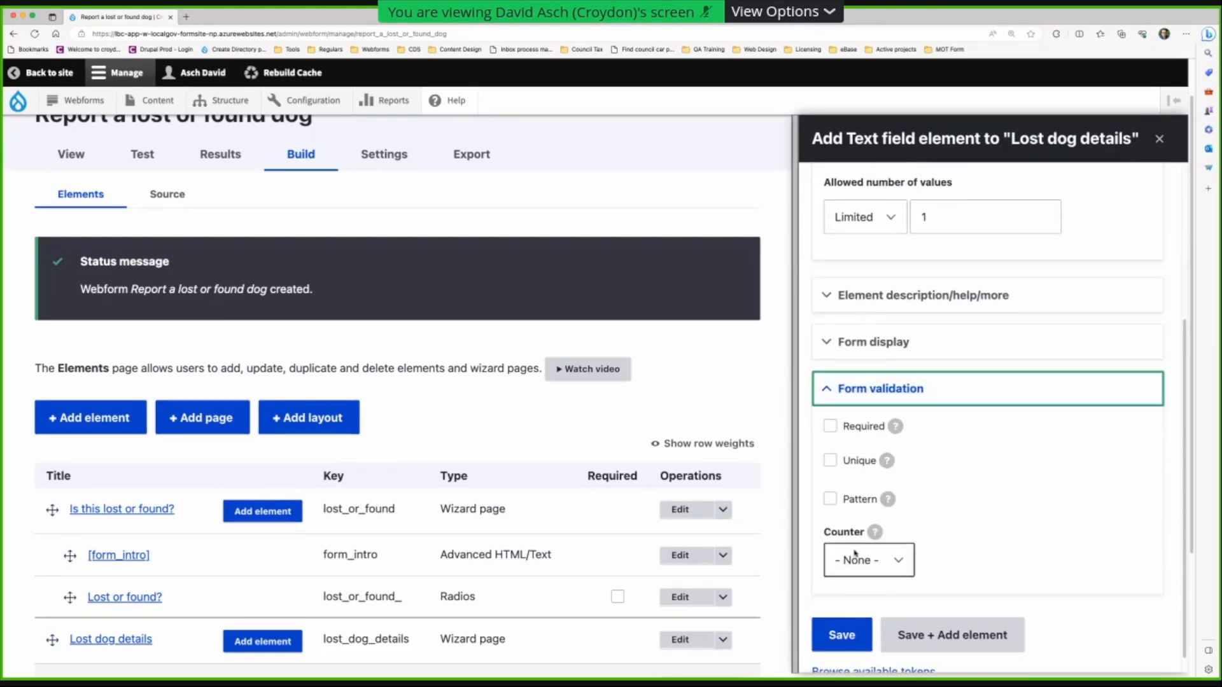
pyautogui.click(829, 427)
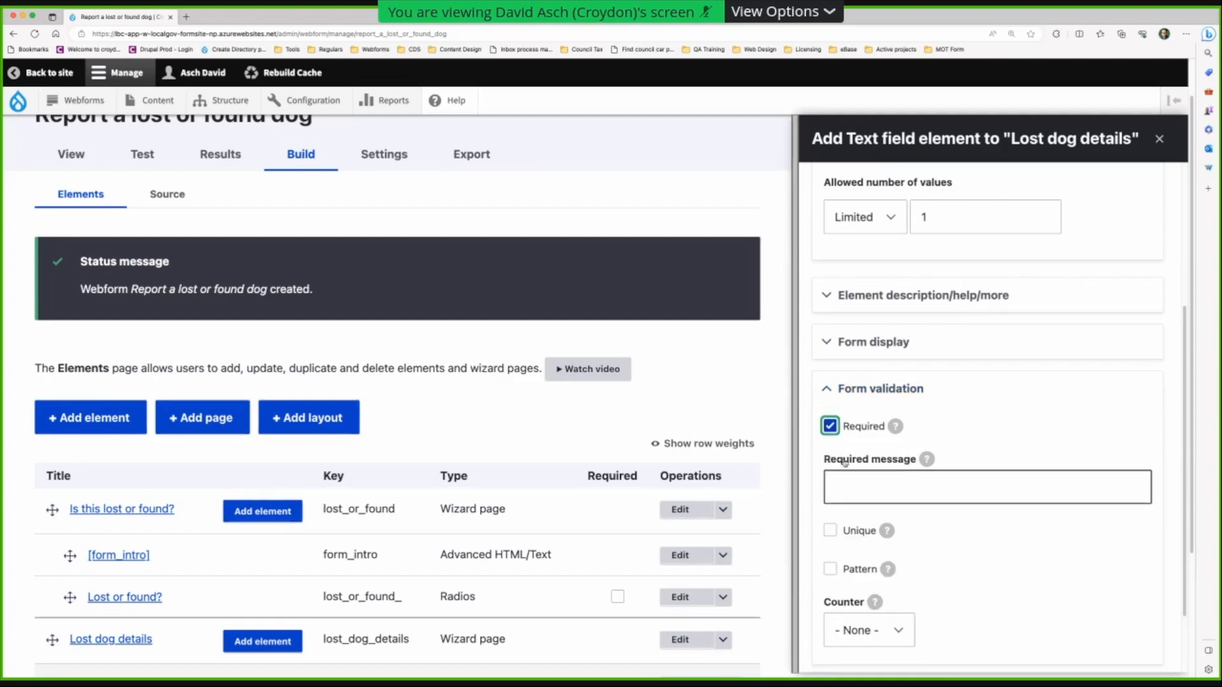
pyautogui.click(856, 479)
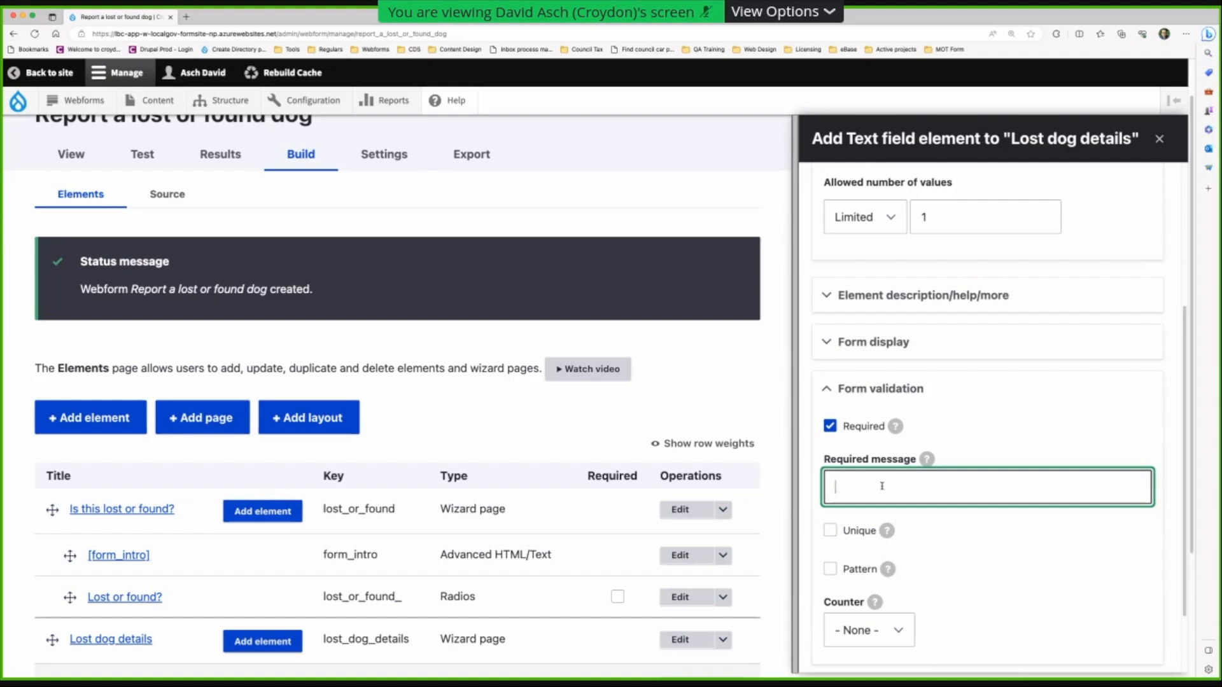
pyautogui.write('You must tell us the colour(s')
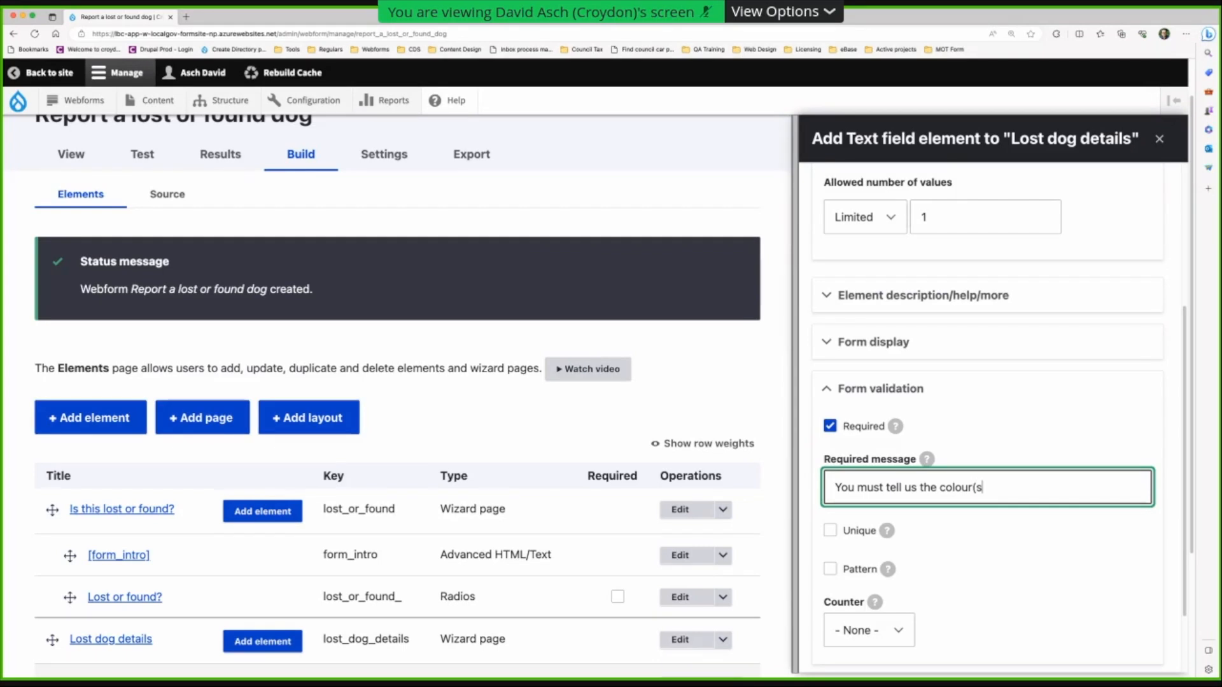
pyautogui.write(') of the dog')
pyautogui.scroll(-3, 852, 490)
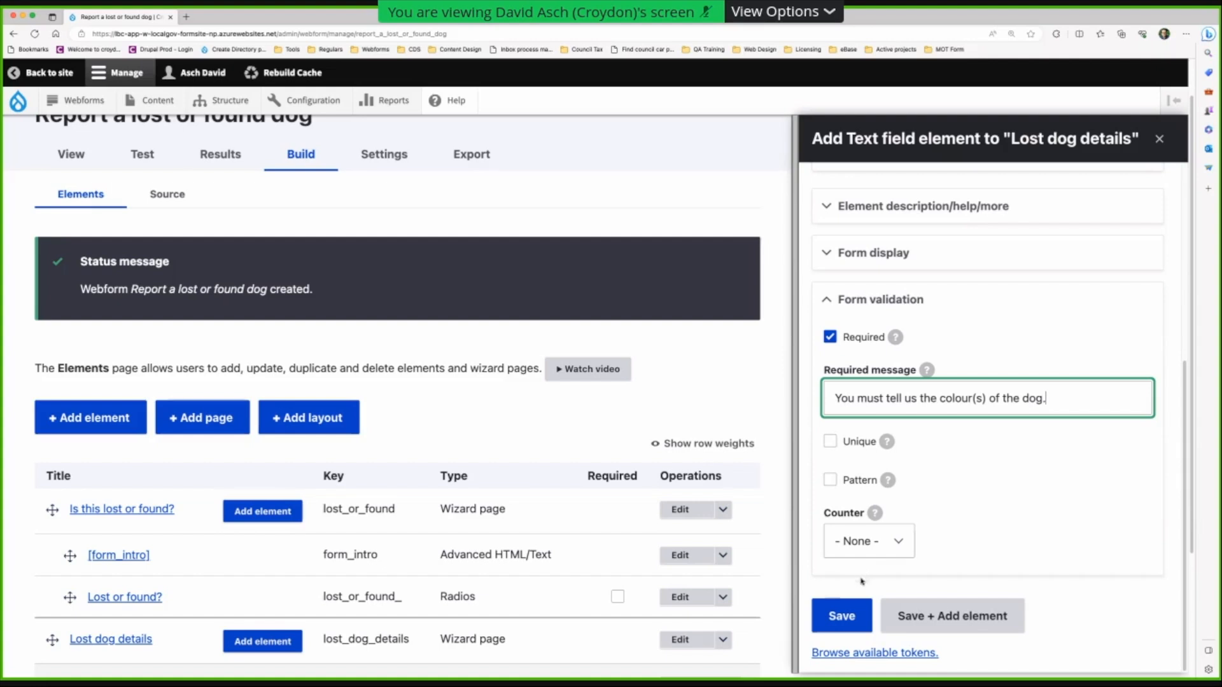
pyautogui.click(924, 616)
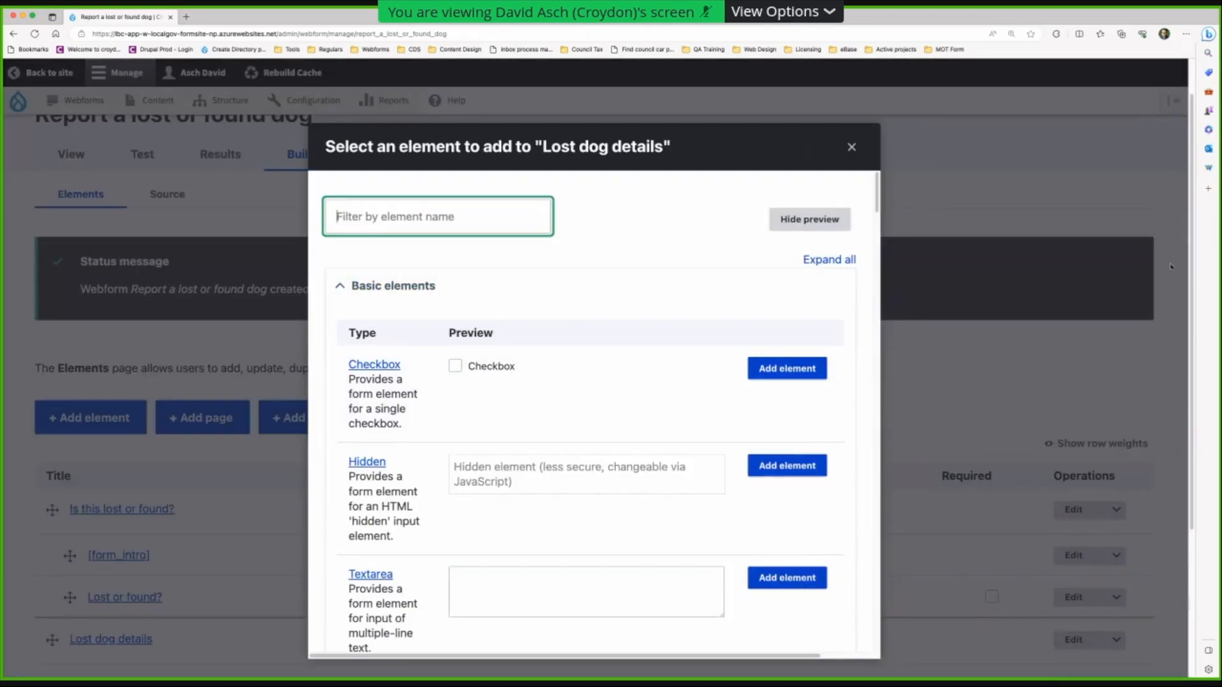
# - Add a required 'Breed' text field with message 'You must tell us the dog's breed.'
pyautogui.write('text')
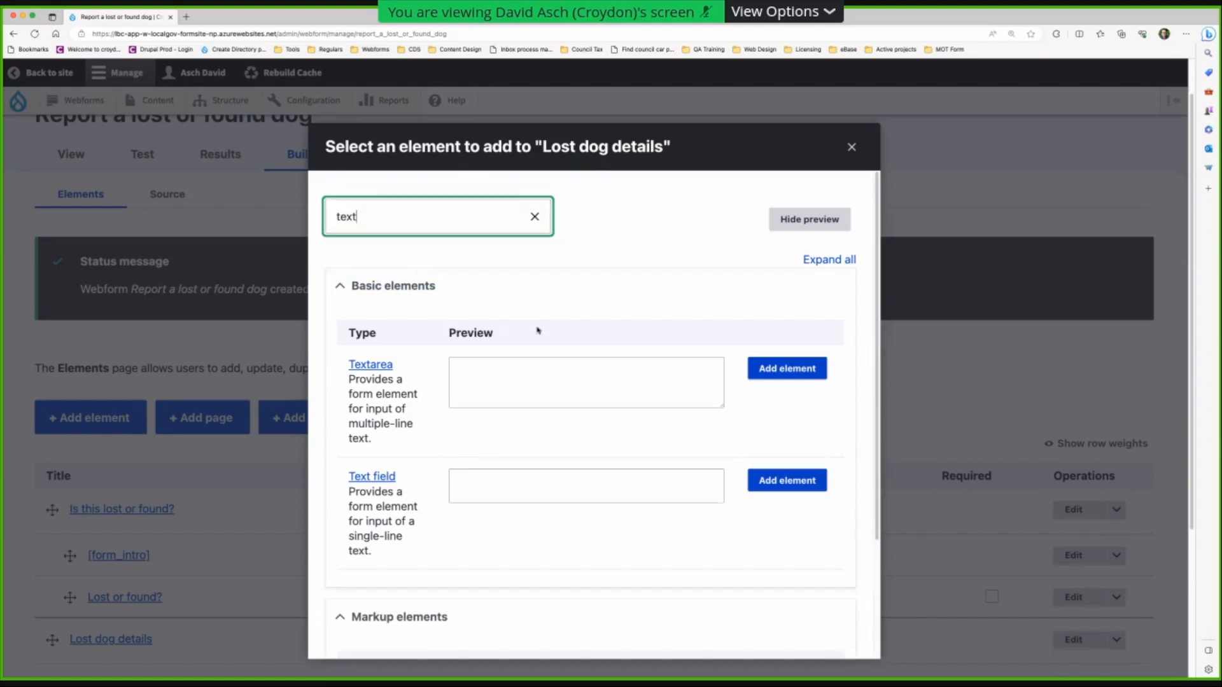
pyautogui.click(768, 482)
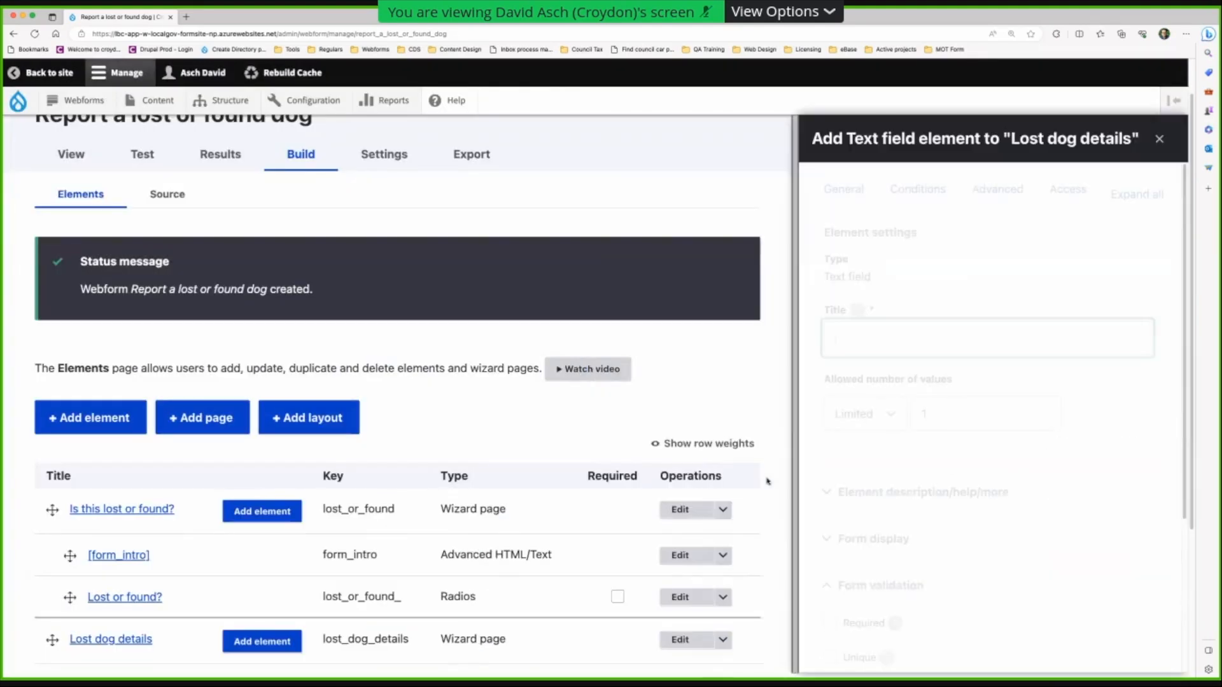
pyautogui.write('Breed')
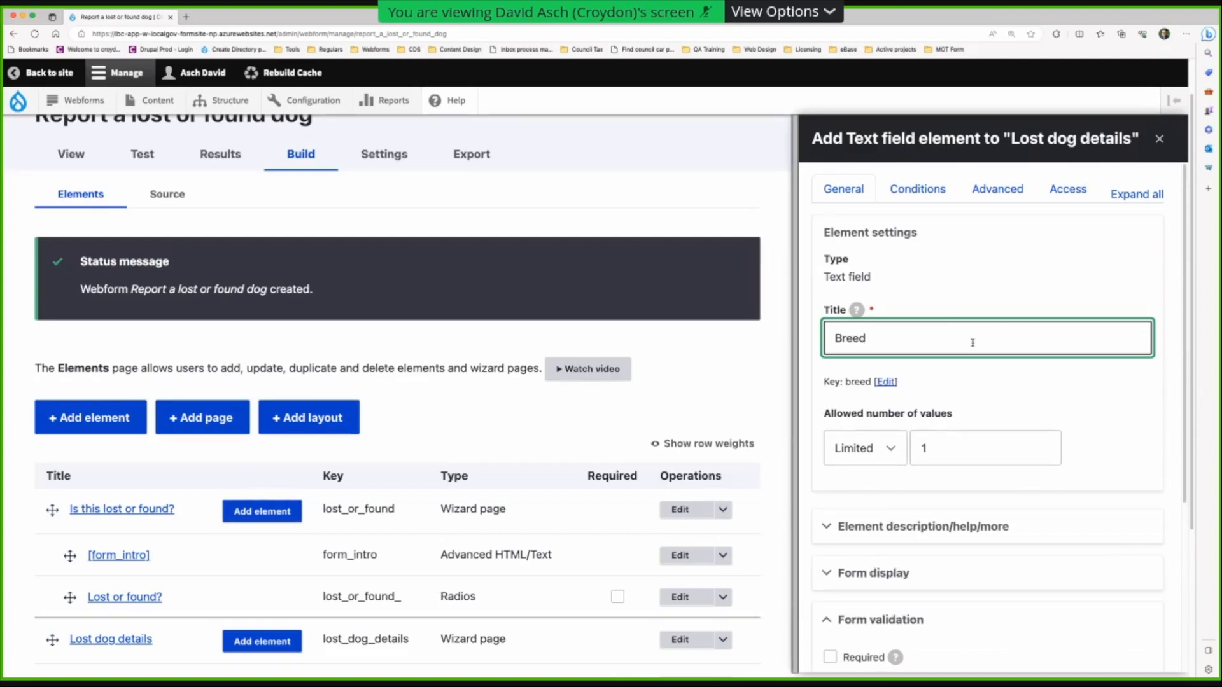
pyautogui.scroll(-4, 973, 342)
pyautogui.click(830, 406)
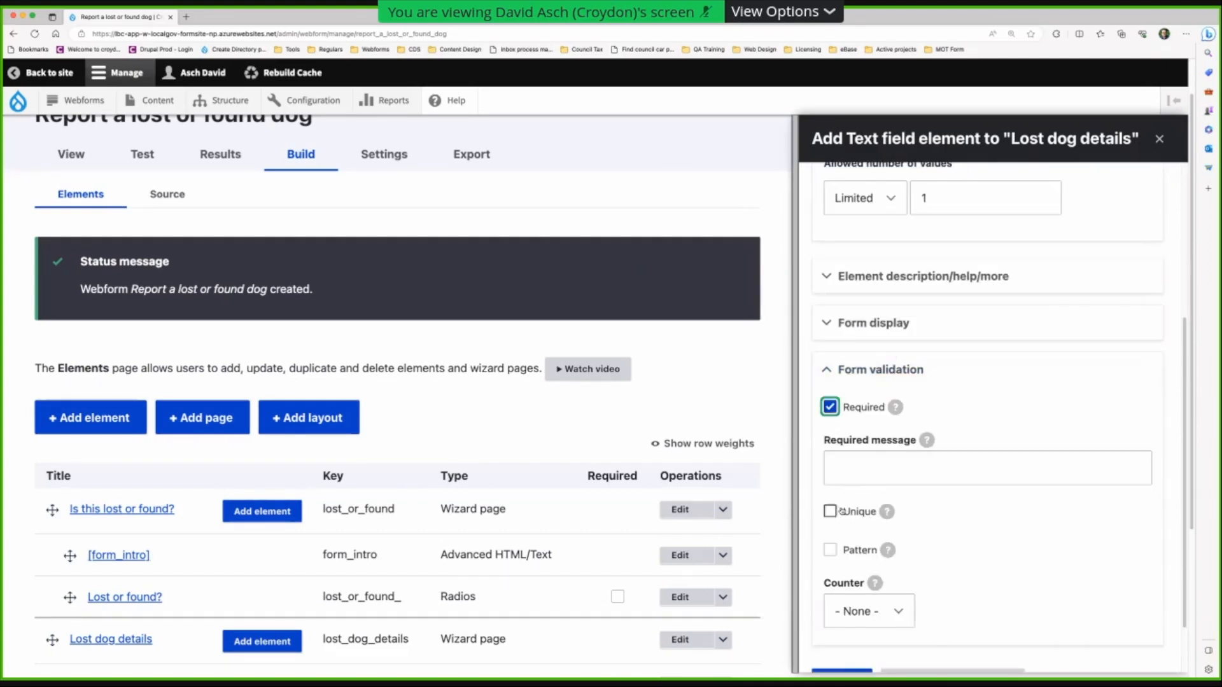
pyautogui.scroll(-2, 886, 510)
pyautogui.click(954, 396)
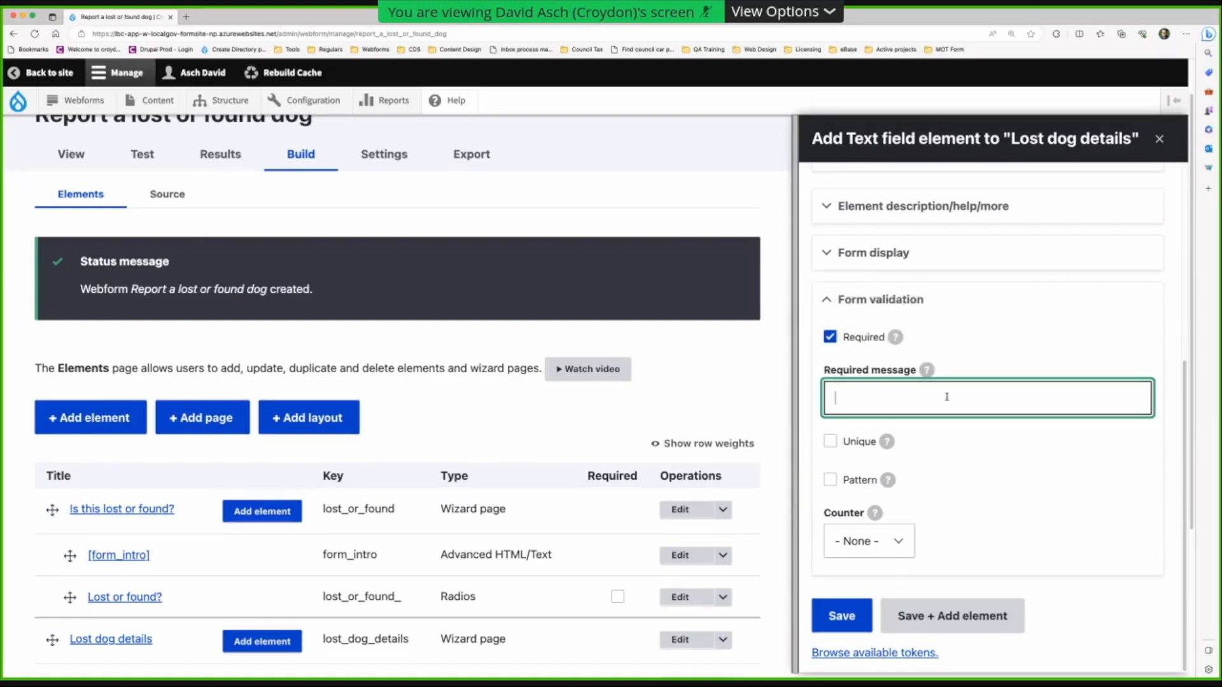
pyautogui.write('You must tell us th')
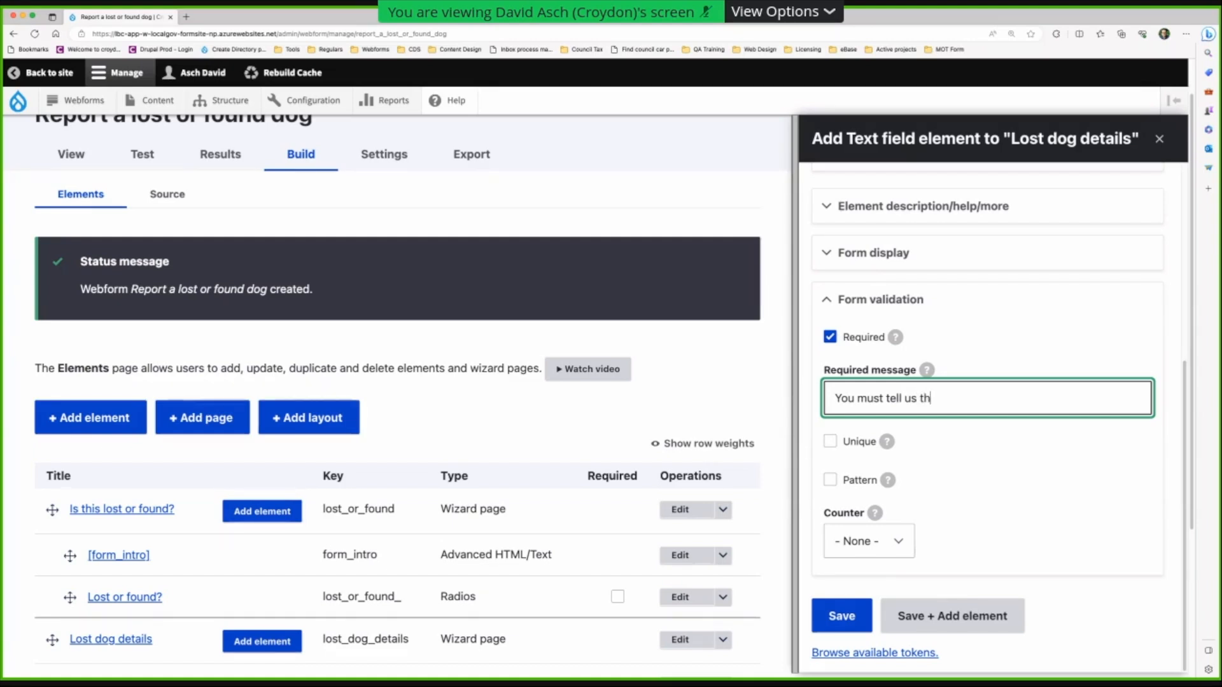
pyautogui.write("e dog's breed.")
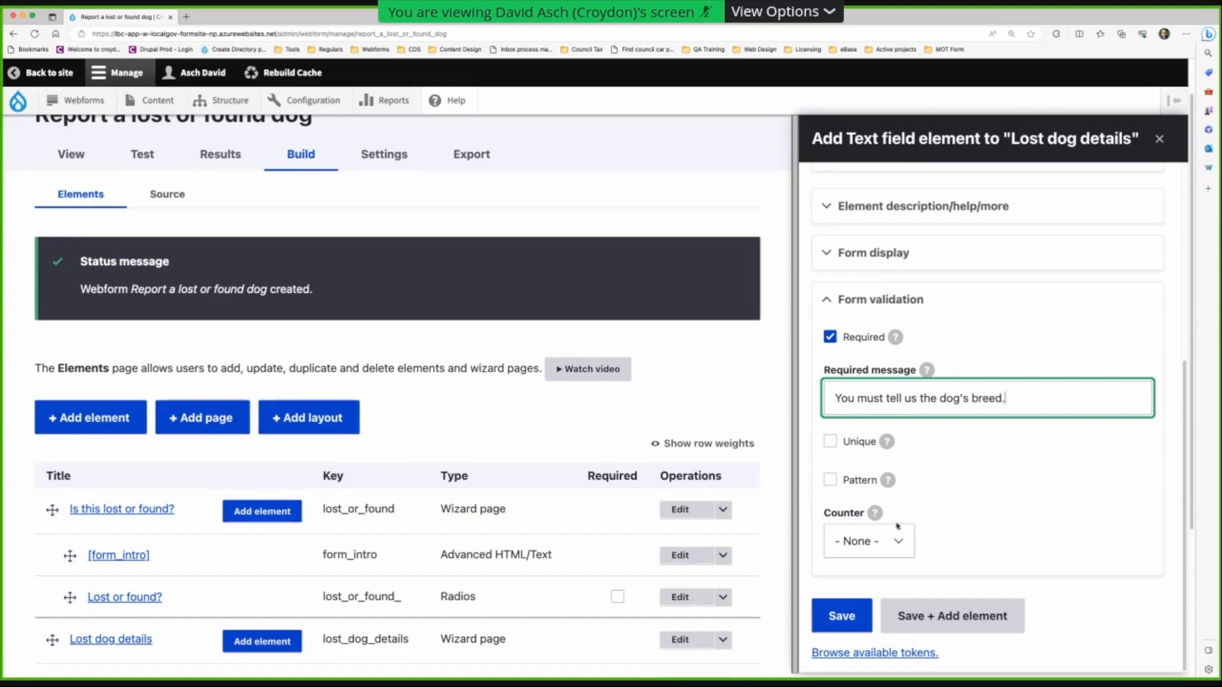
pyautogui.click(922, 621)
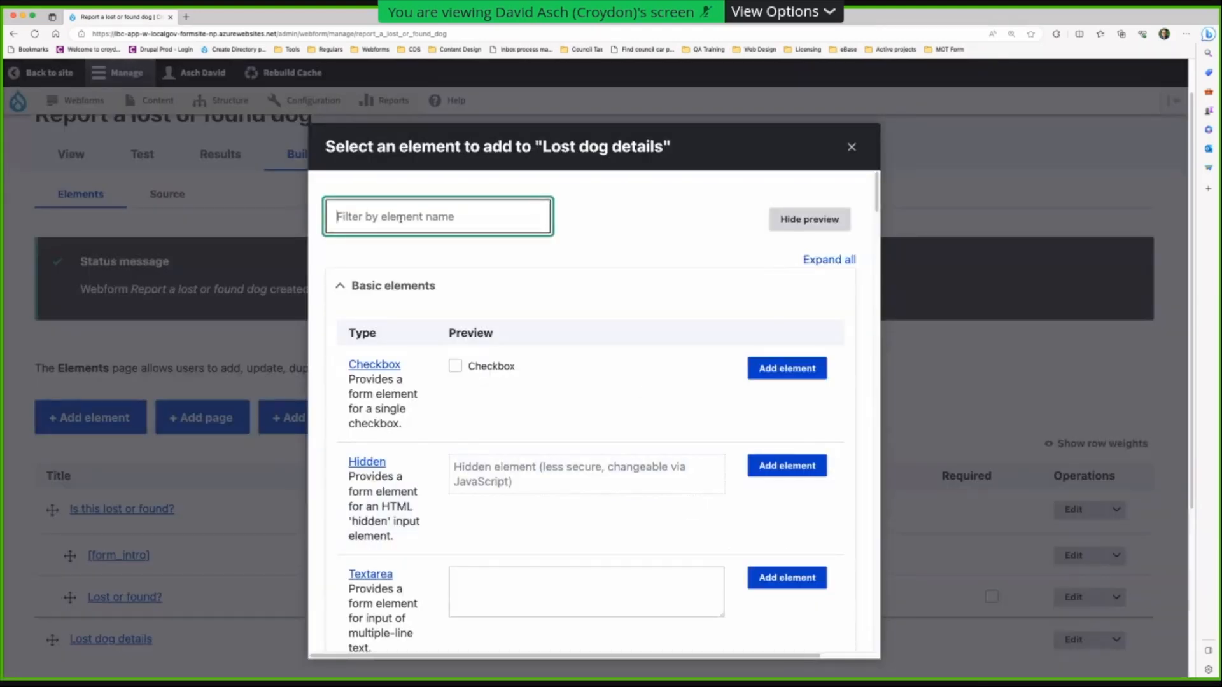
# - Filter for 'text' and add another Text field to Lost dog details
pyautogui.write('text')
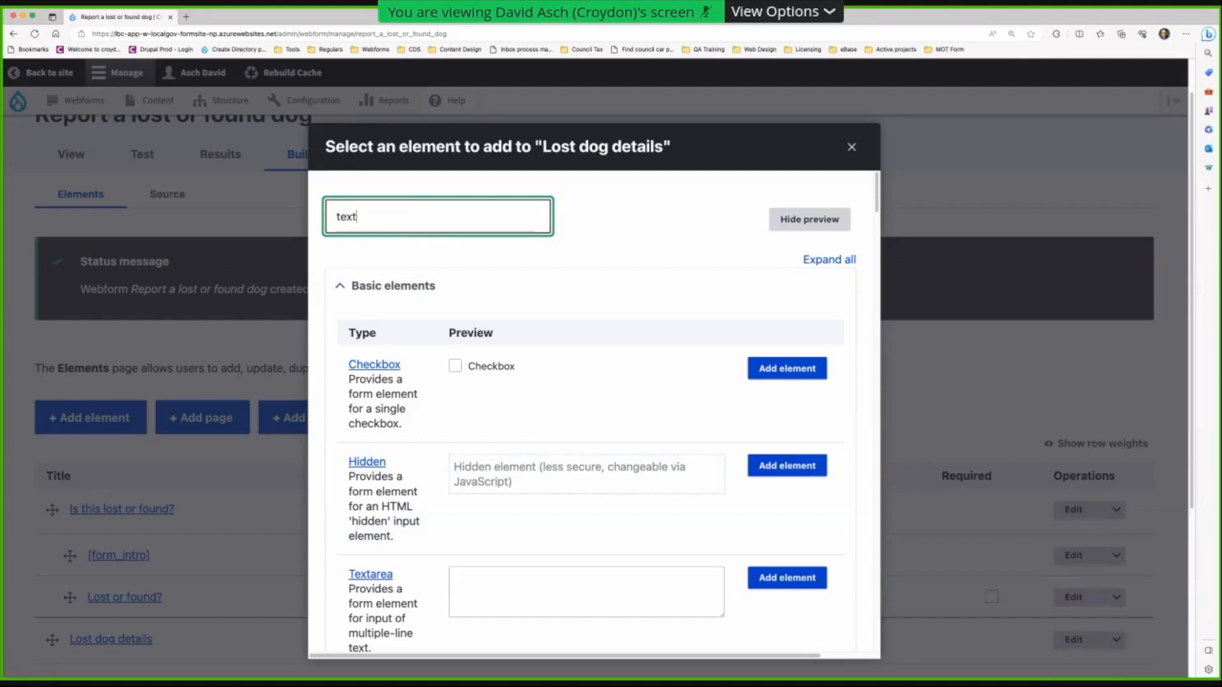
pyautogui.click(486, 479)
pyautogui.write("Dog's name")
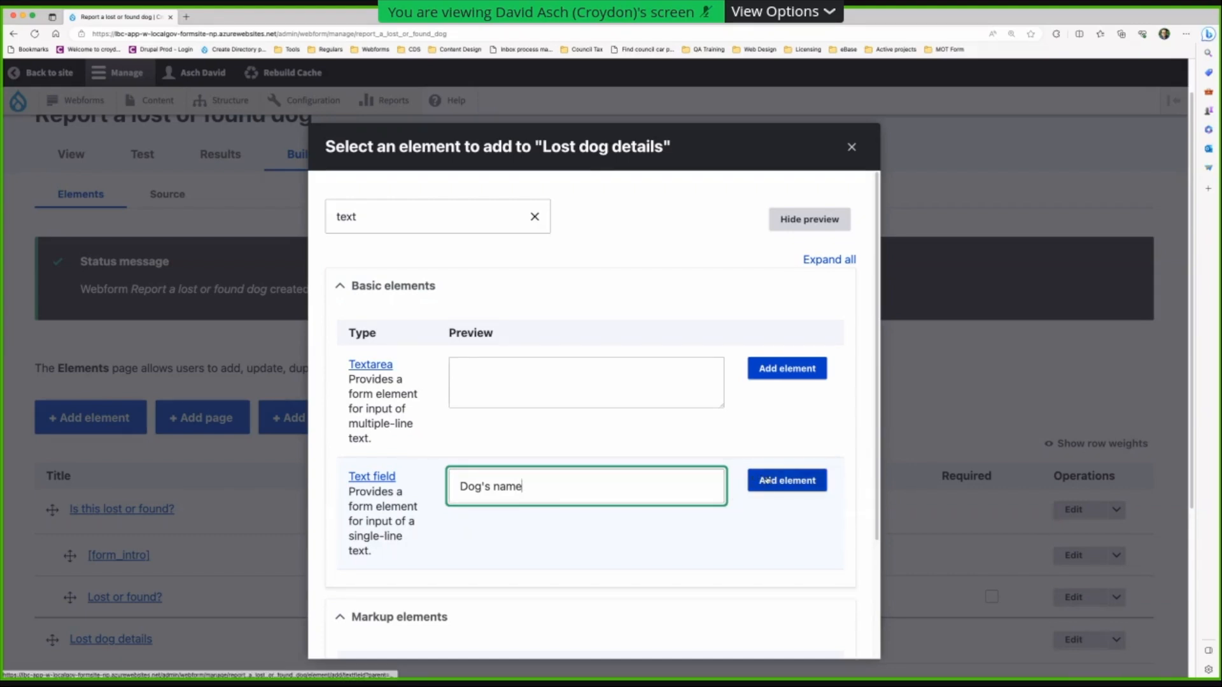
pyautogui.moveTo(453, 500); pyautogui.dragTo(573, 488)
pyautogui.click(799, 487)
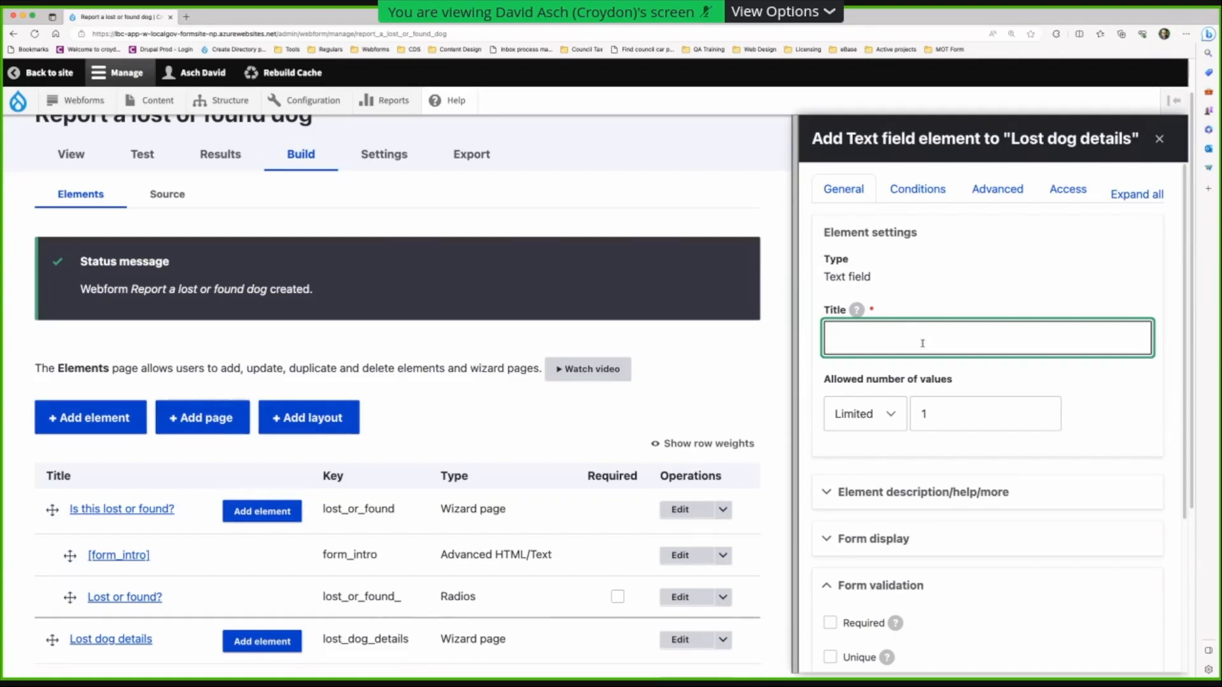
# - Title it 'Dog's name', require it with message 'You must tell us the dog's name', and save
pyautogui.write("Dog's name")
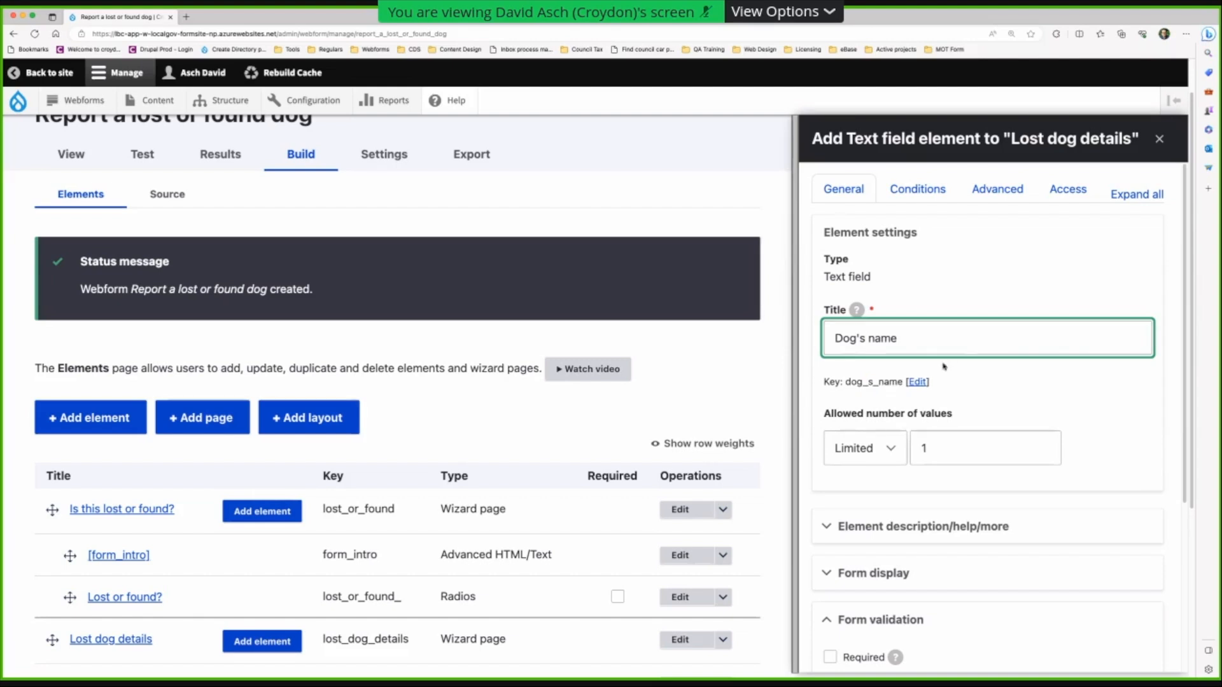
pyautogui.scroll(-2, 944, 367)
pyautogui.scroll(-3, 944, 366)
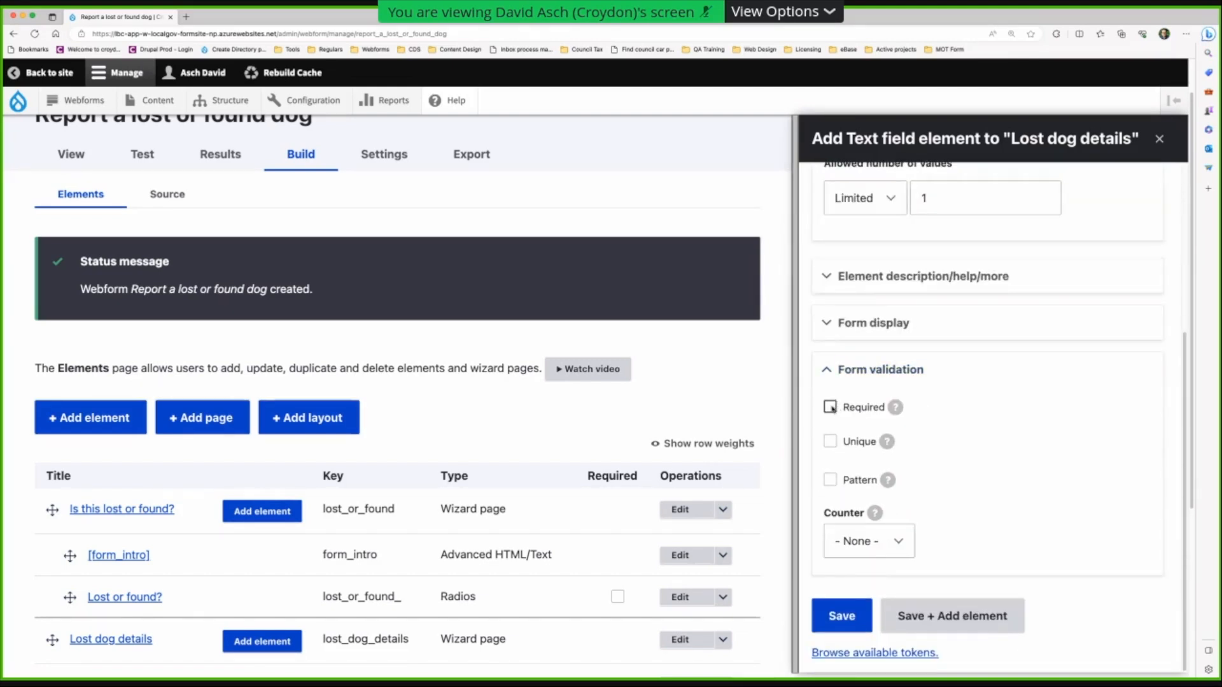
pyautogui.click(831, 408)
pyautogui.click(847, 468)
pyautogui.write('You must ')
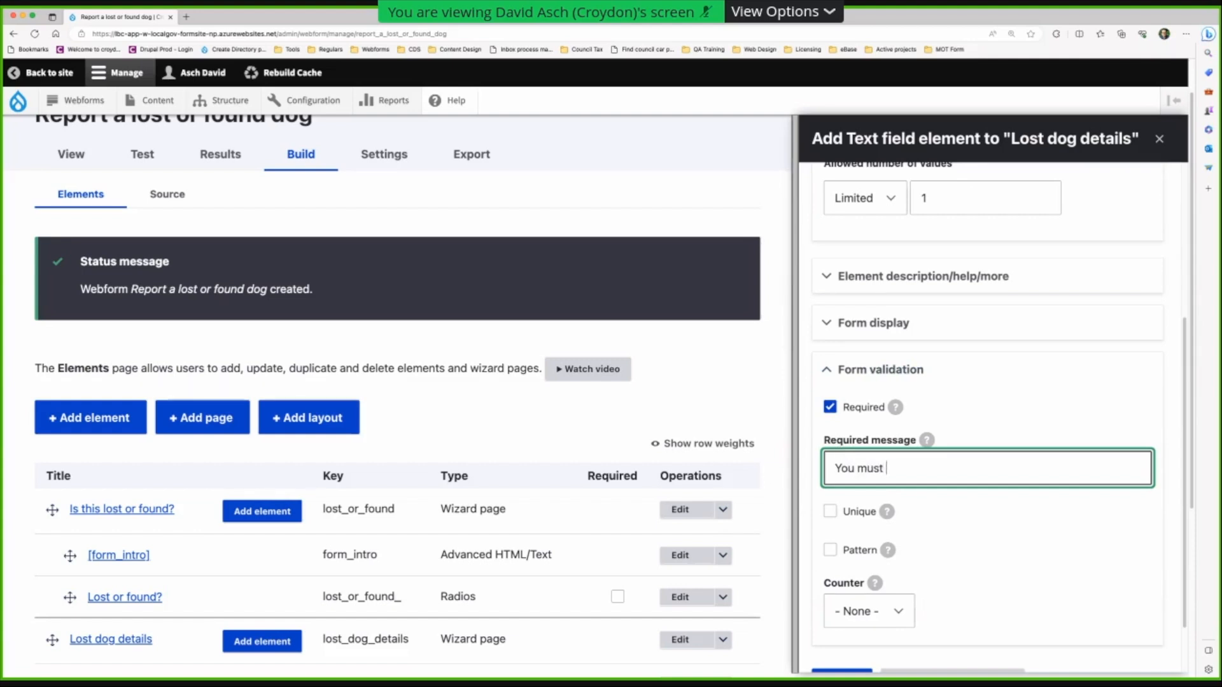
pyautogui.write('tell us the dog')
pyautogui.write("'s nmanme")
pyautogui.press('BackSpace')
pyautogui.press('BackSpace')
pyautogui.press('BackSpace')
pyautogui.press('BackSpace')
pyautogui.press('BackSpace')
pyautogui.write('ame')
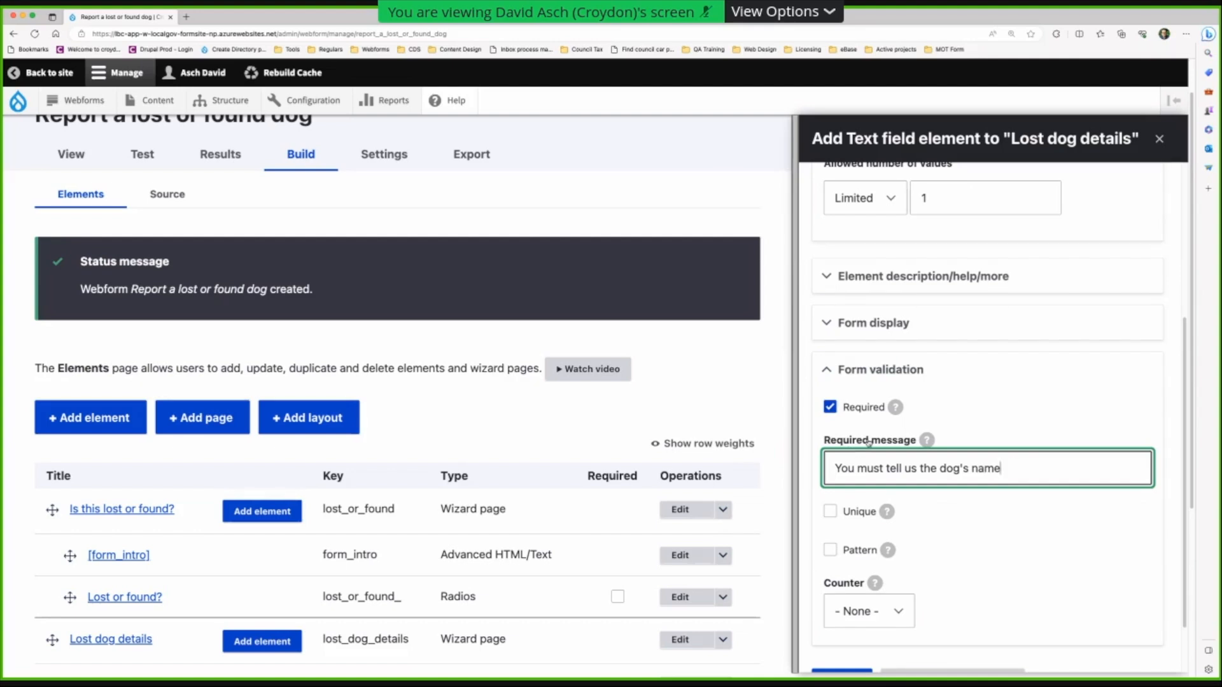
pyautogui.scroll(-2, 870, 443)
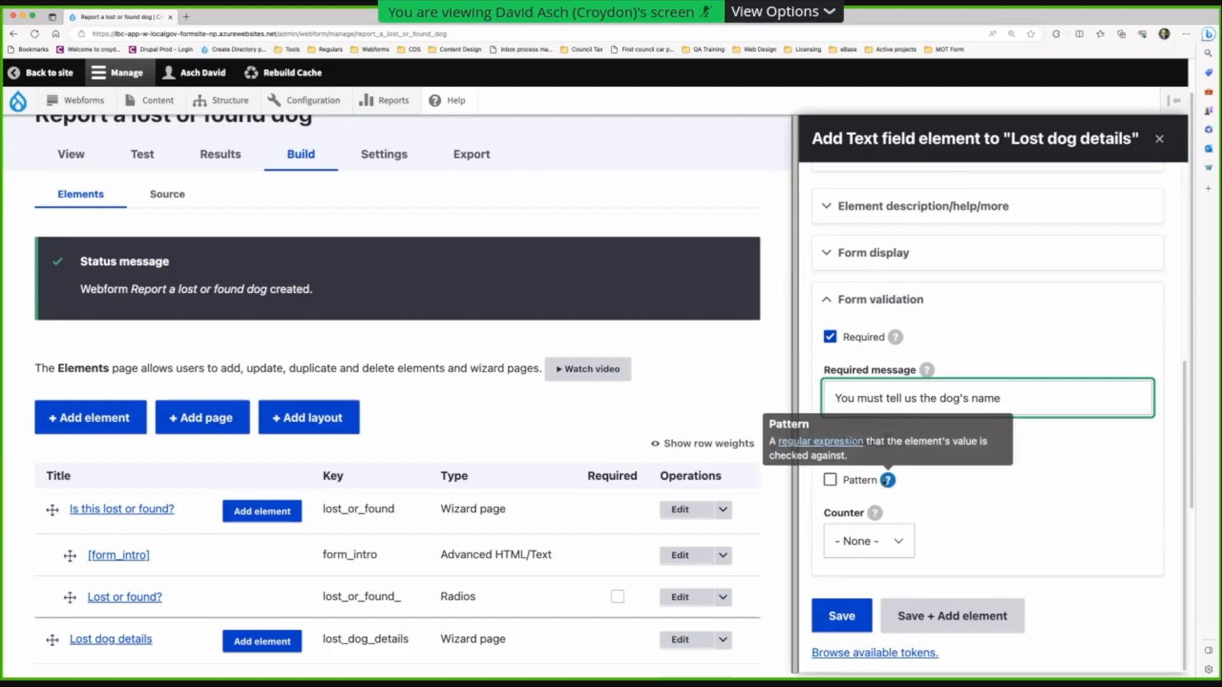
pyautogui.click(919, 612)
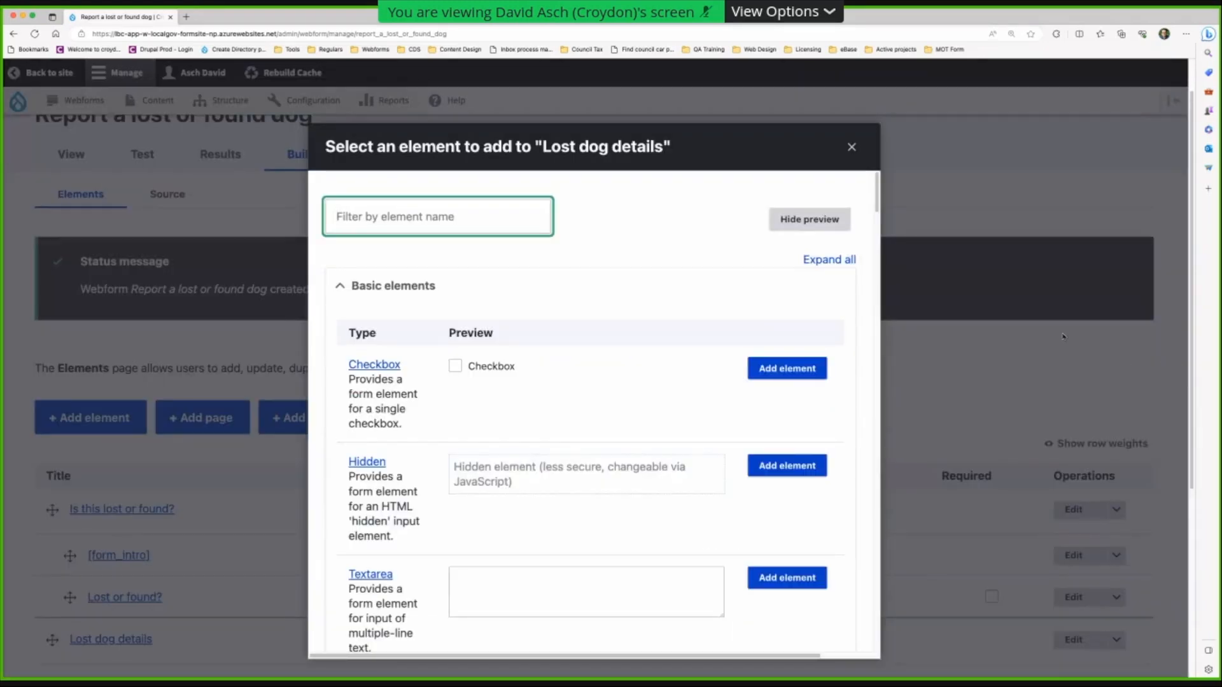
pyautogui.click(1125, 335)
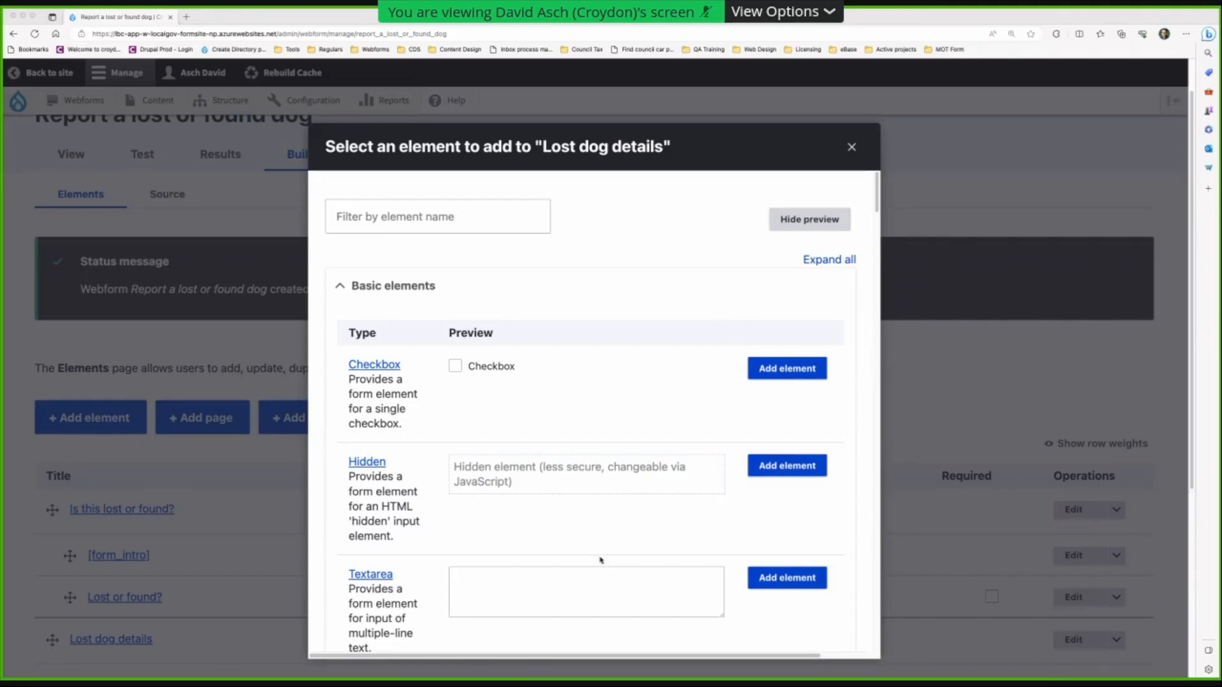
# - Add a required textarea 'Where was the dog last seen?' with message 'You must tell us where you last saw the dog'
pyautogui.click(783, 573)
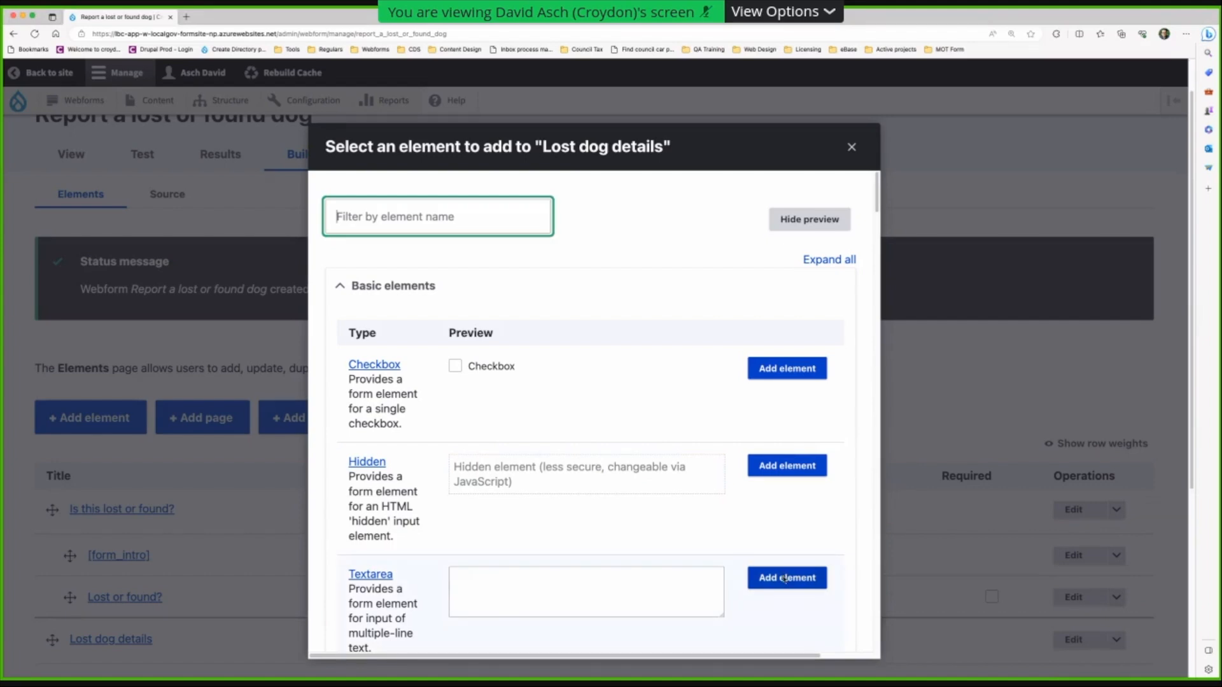
pyautogui.click(783, 579)
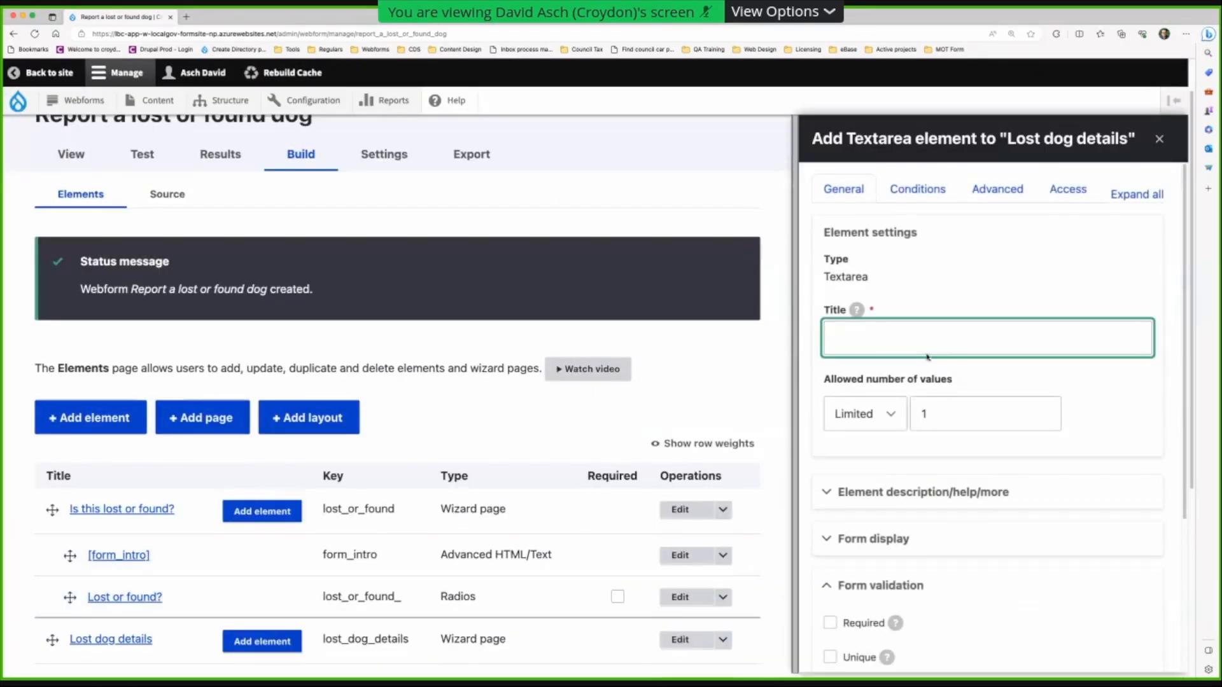
pyautogui.write('Where was the dog last seen?')
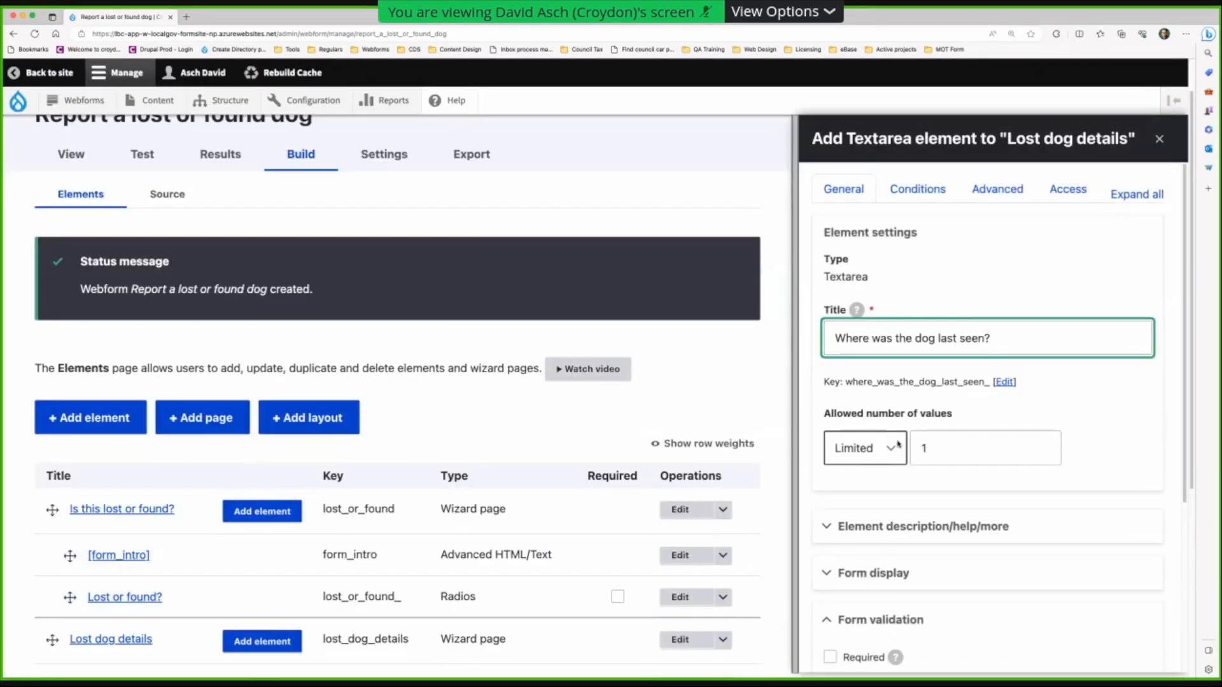
pyautogui.scroll(-3, 898, 444)
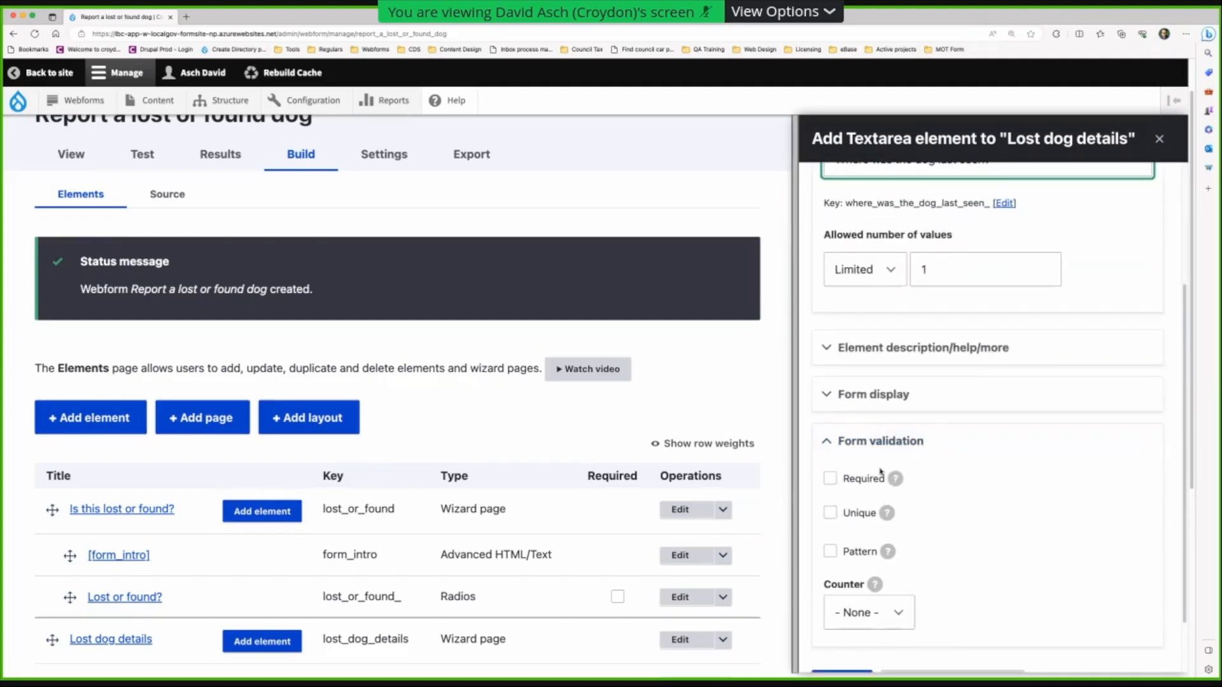
pyautogui.scroll(-1, 881, 471)
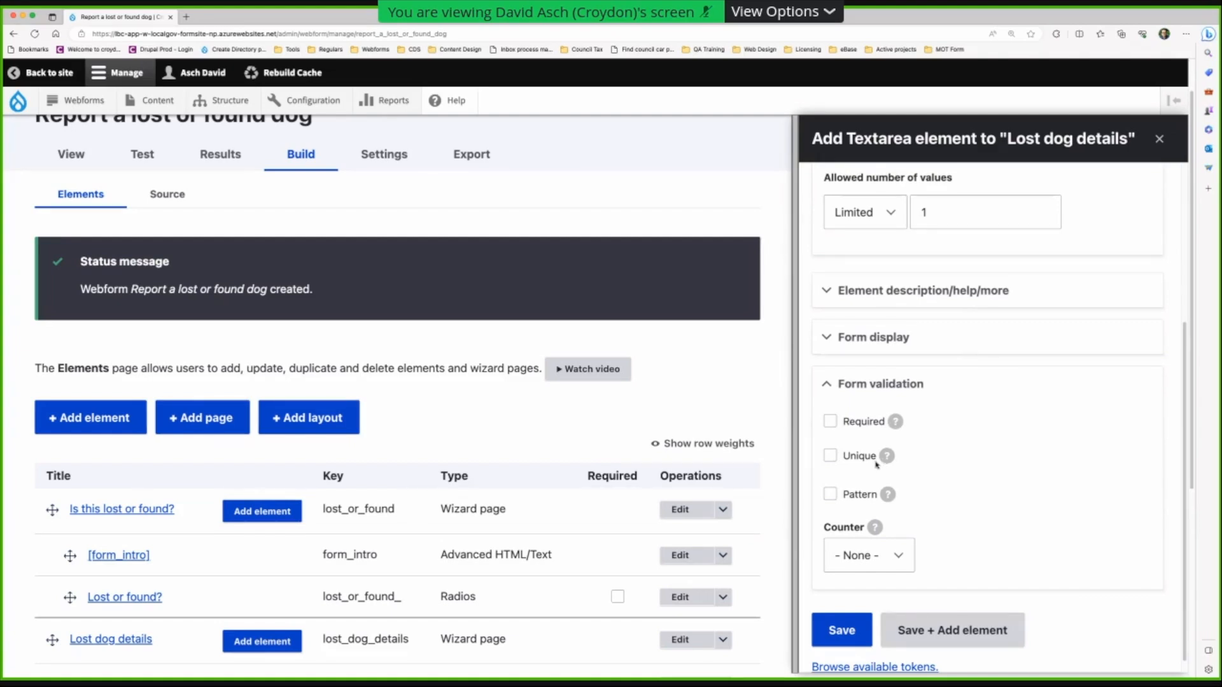
pyautogui.click(830, 422)
pyautogui.click(854, 485)
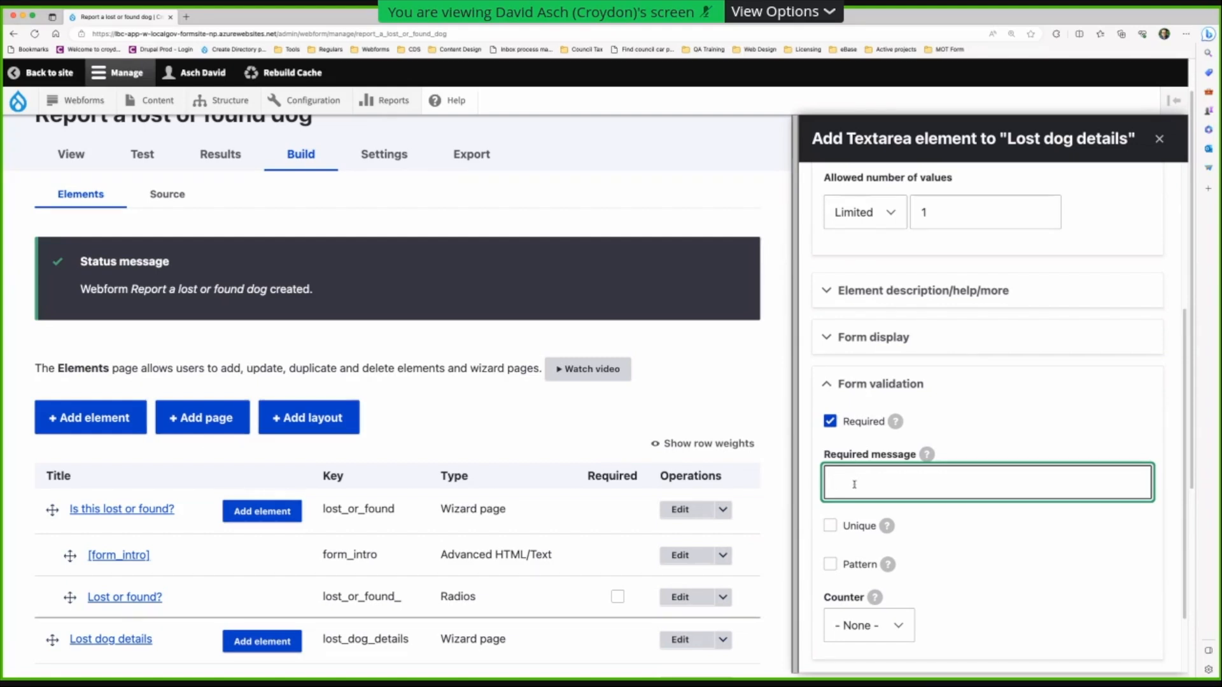
pyautogui.write('You must tell us where you last saw the dog')
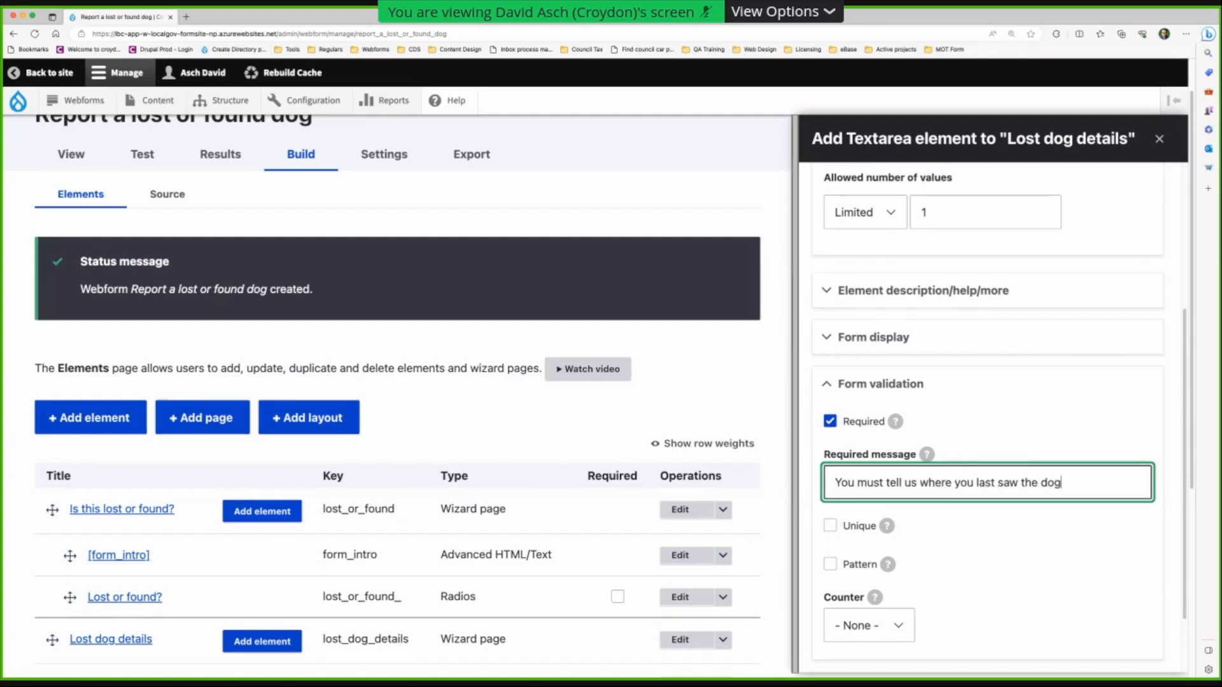
pyautogui.scroll(-2, 908, 616)
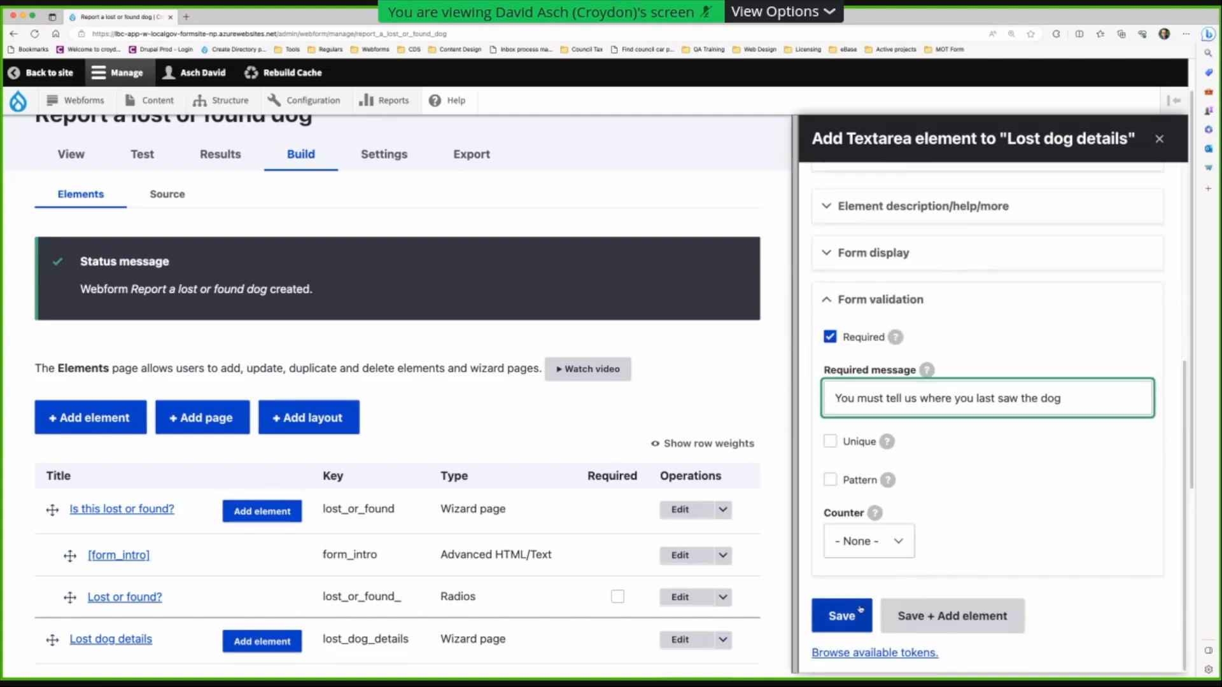
pyautogui.click(908, 616)
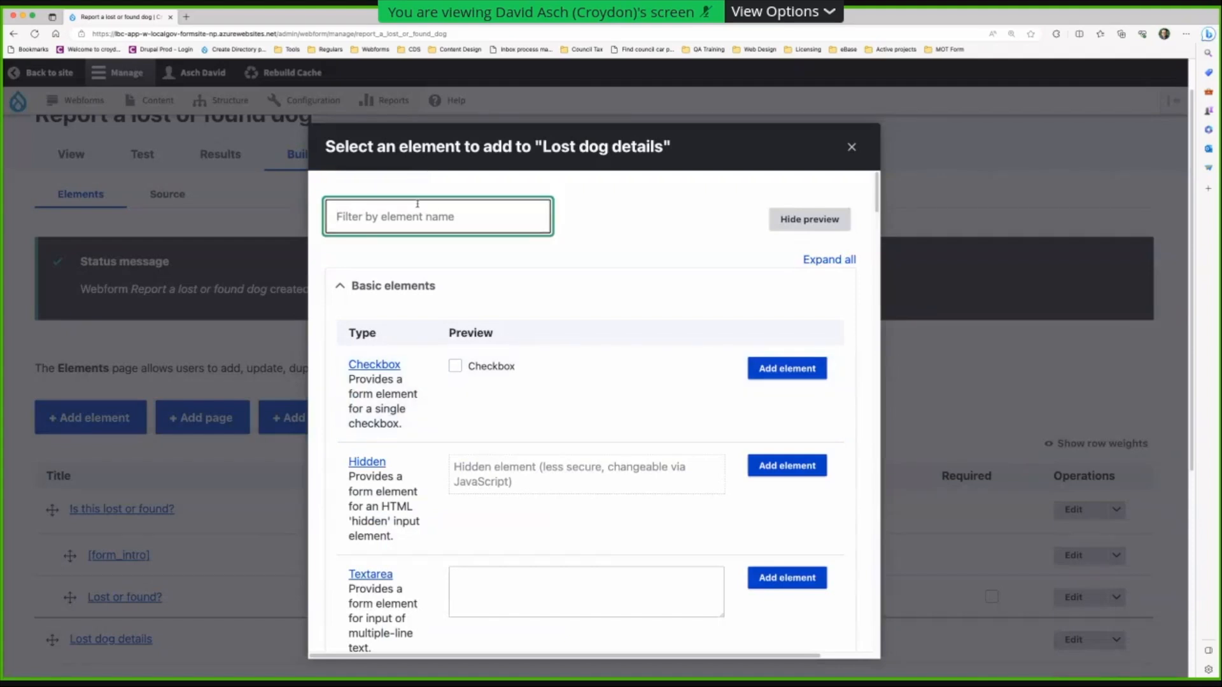
# - Add a Radios question 'Does the dog have a collar?' with Yes/No answer options
pyautogui.write('radio')
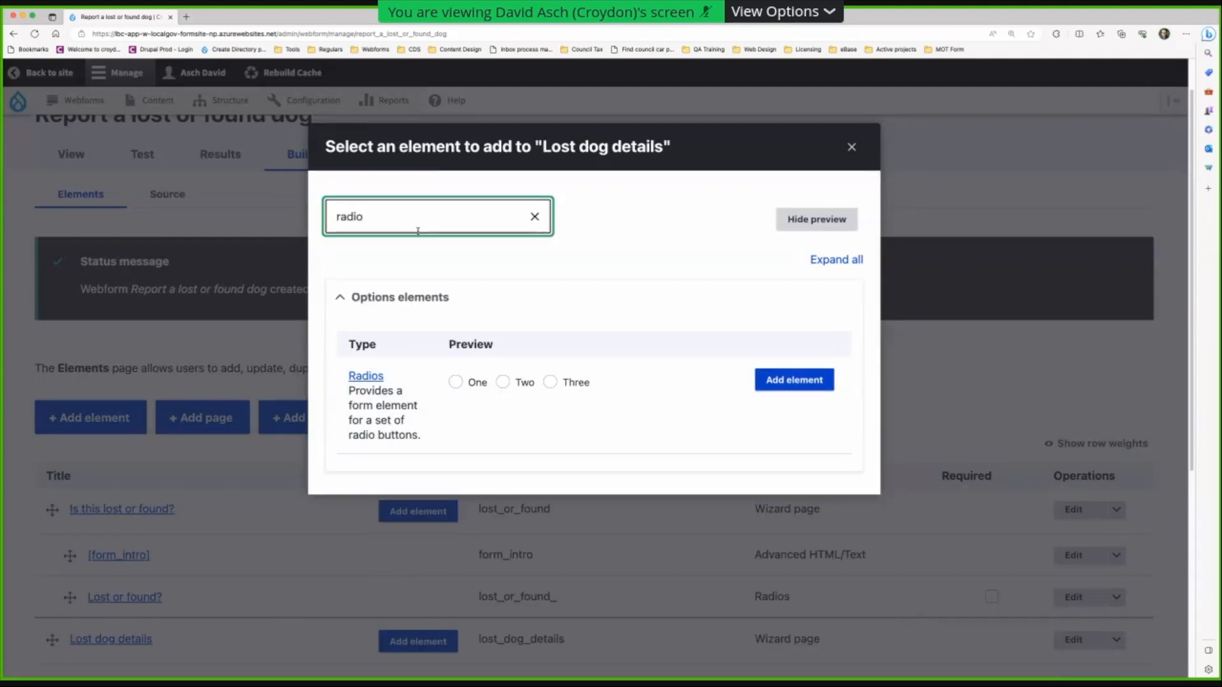
pyautogui.click(771, 385)
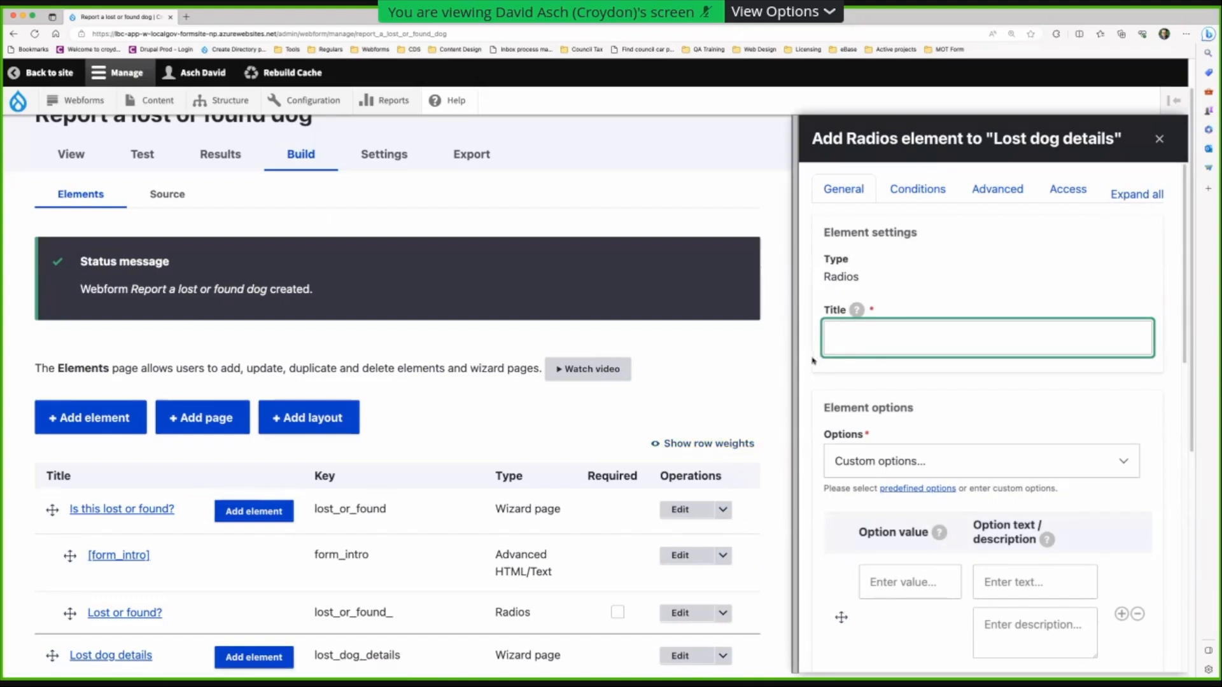
pyautogui.write('Does the dog have a collar?')
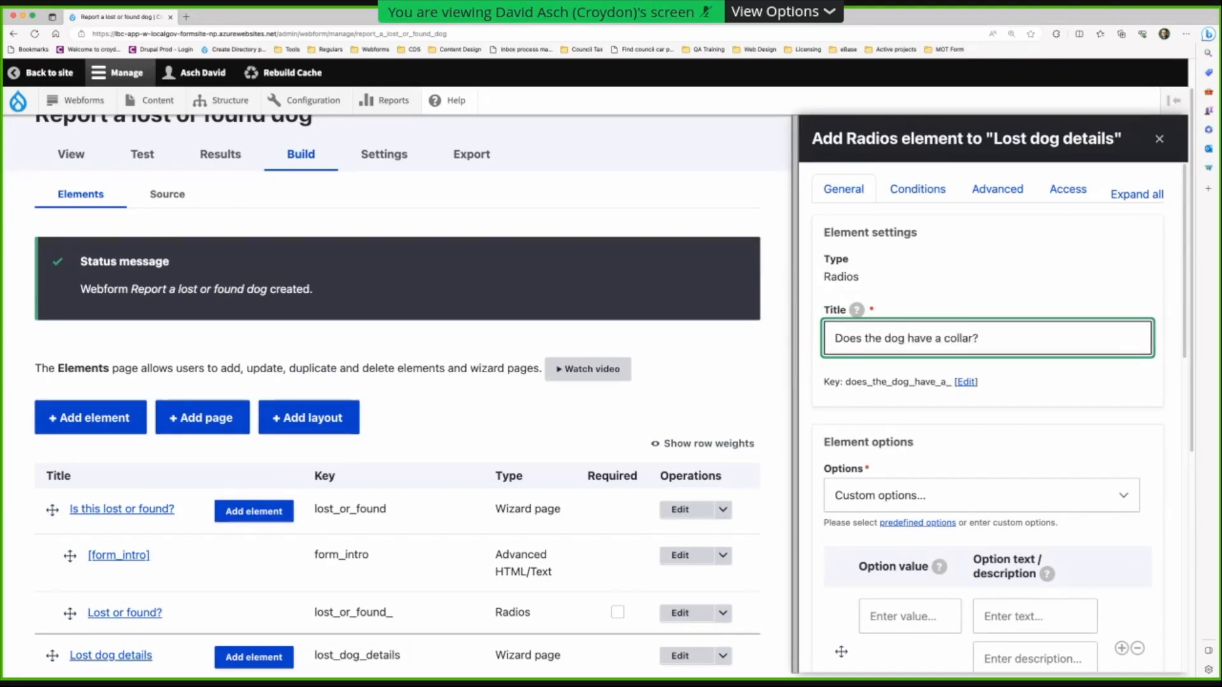
pyautogui.click(891, 495)
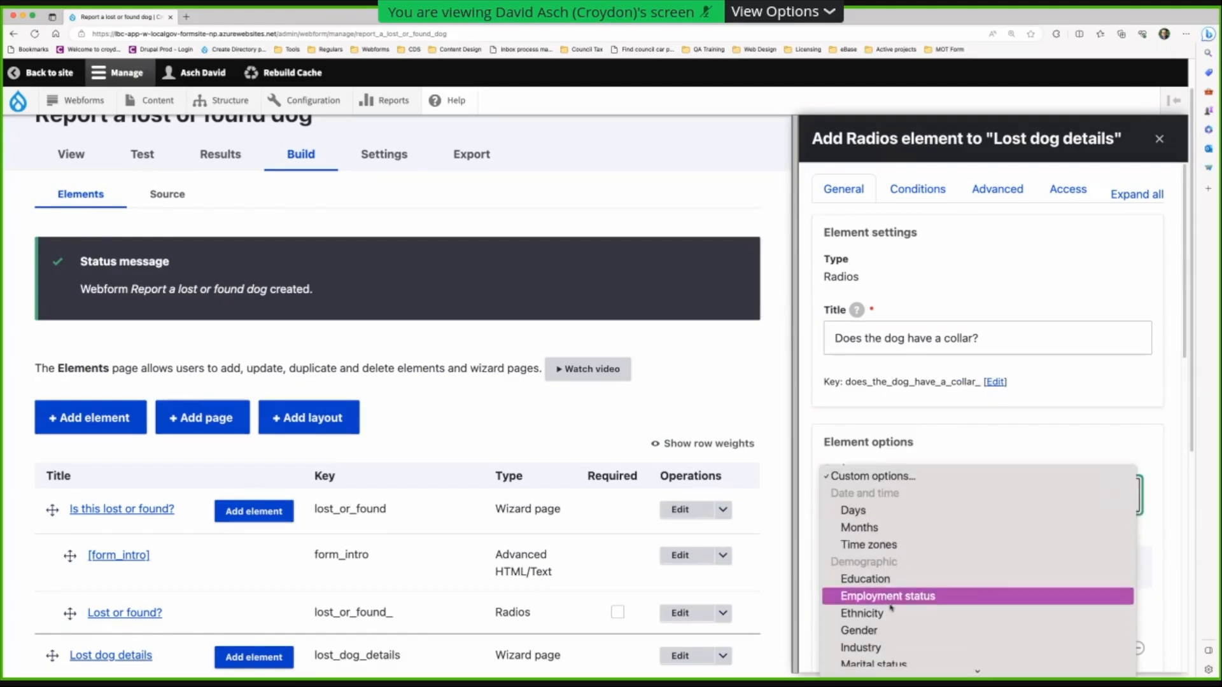
pyautogui.click(860, 642)
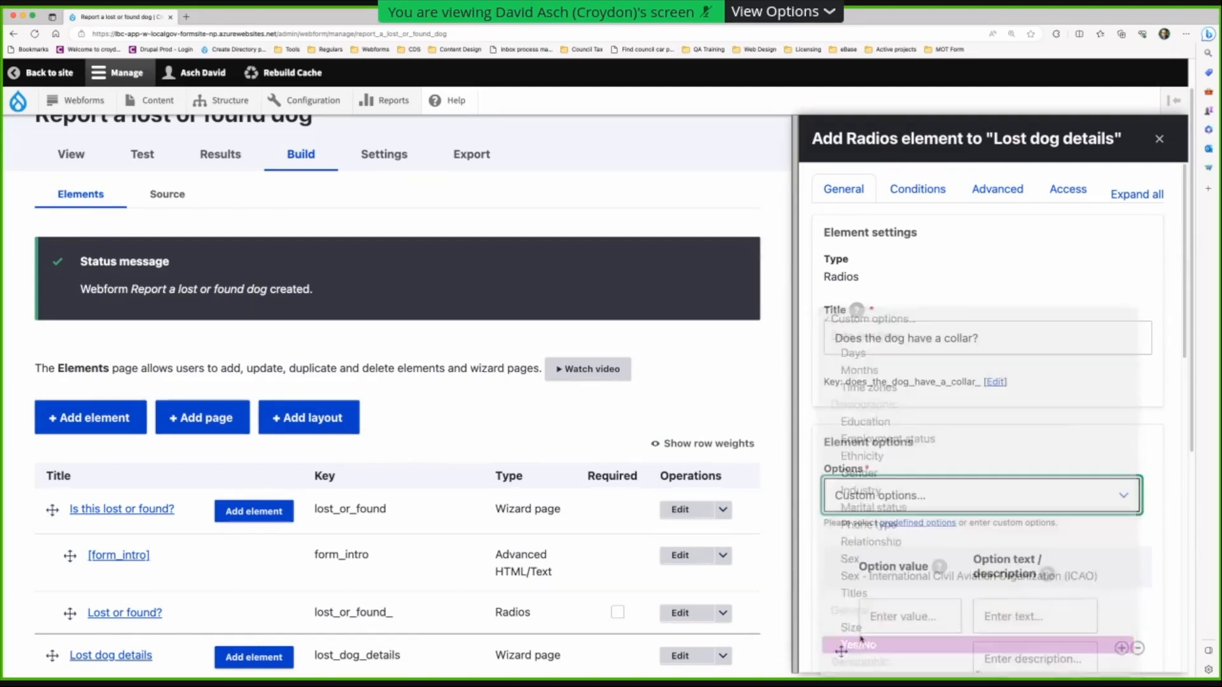
# - Make it required with message 'You must tell us if the dog has a collar.' and save
pyautogui.scroll(-5, 853, 553)
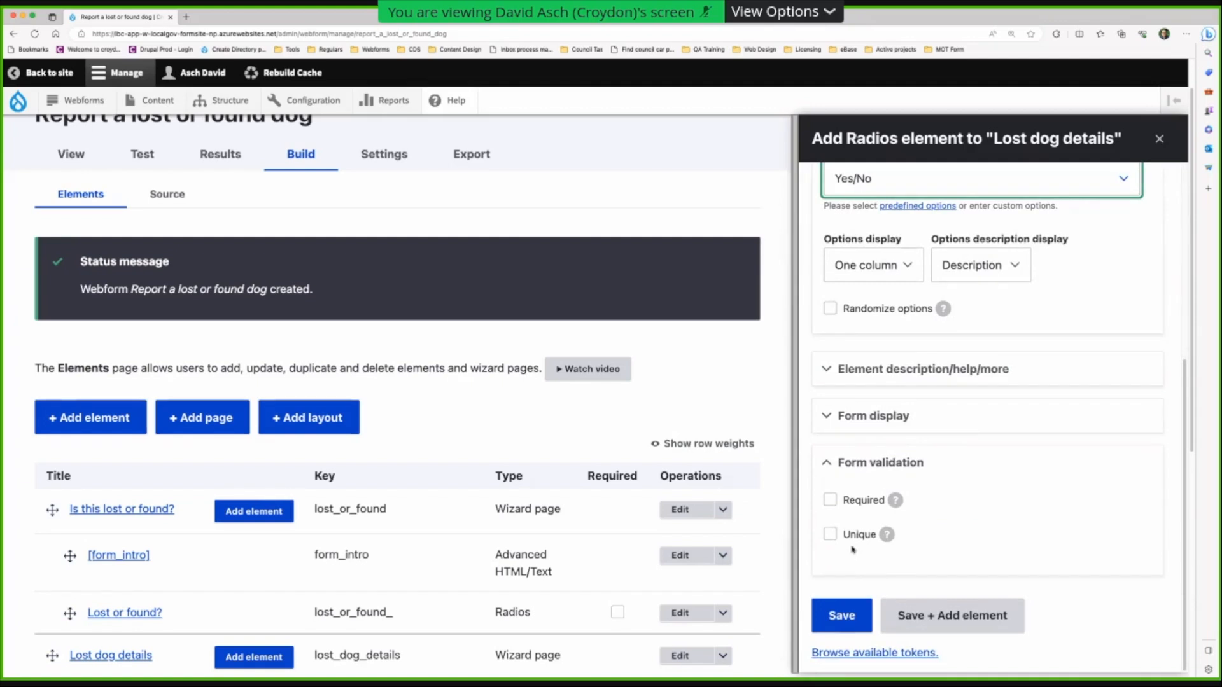
pyautogui.click(831, 500)
pyautogui.click(876, 558)
pyautogui.write('You')
pyautogui.press('BackSpace')
pyautogui.press('BackSpace')
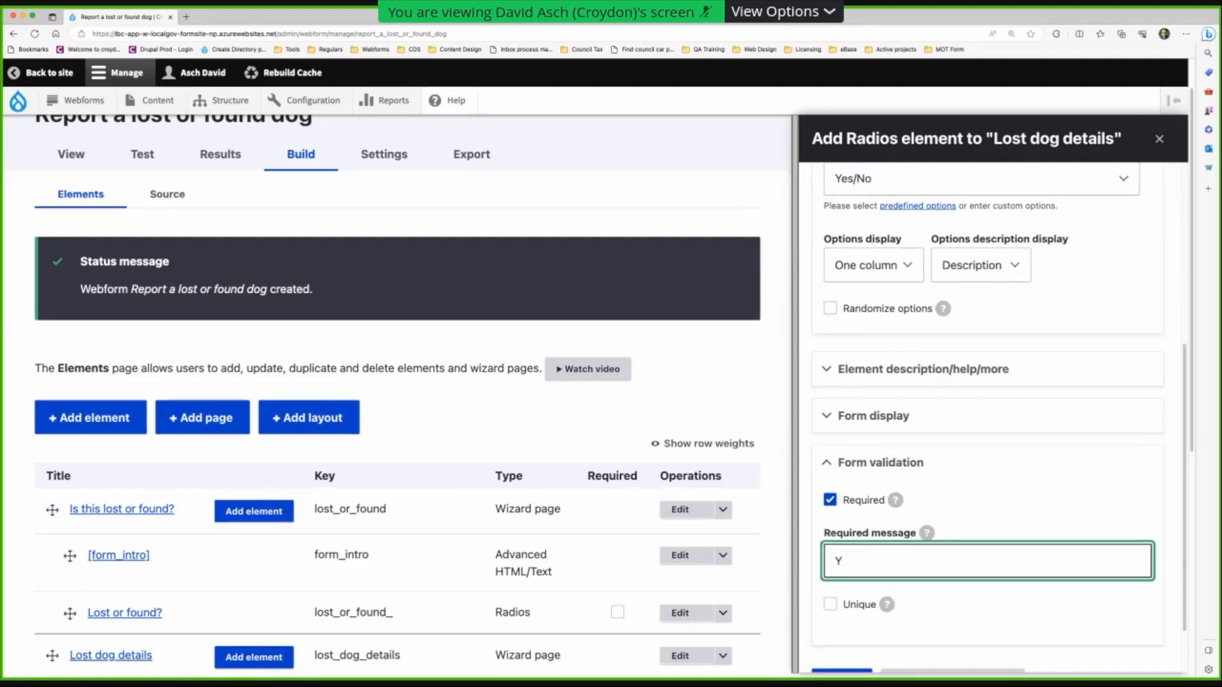
pyautogui.write('ou must tell us if the do')
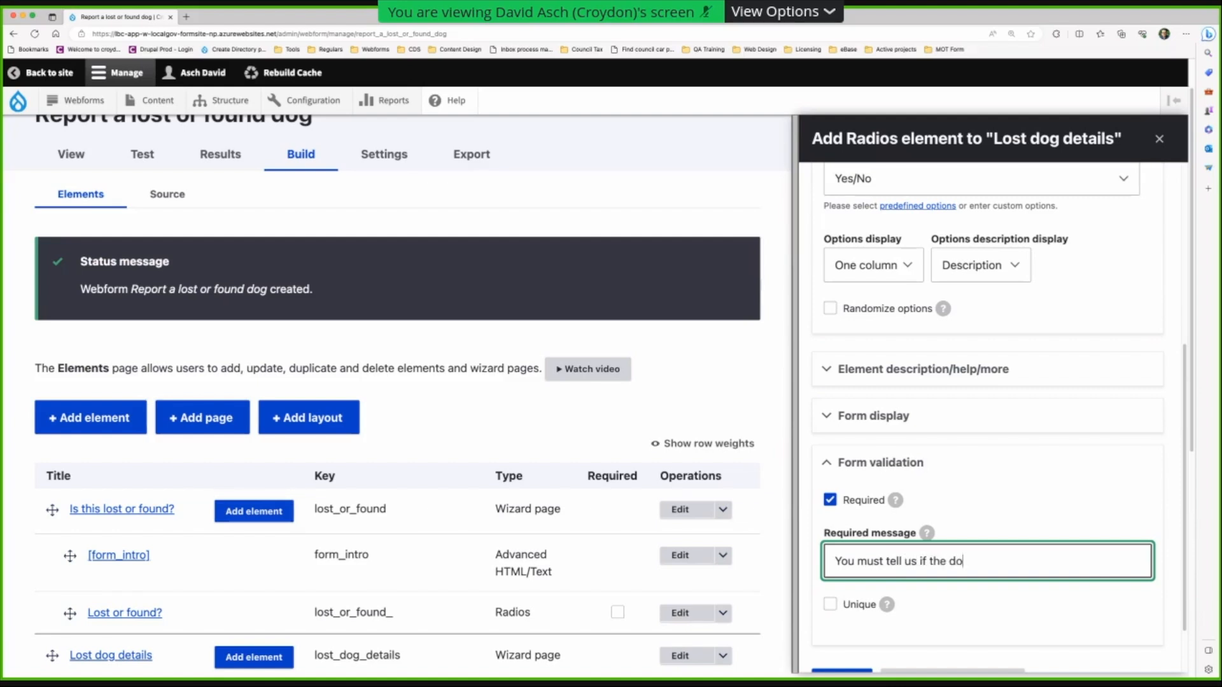
pyautogui.write('g has a collar.')
pyautogui.scroll(-2, 792, 521)
pyautogui.scroll(-1, 792, 521)
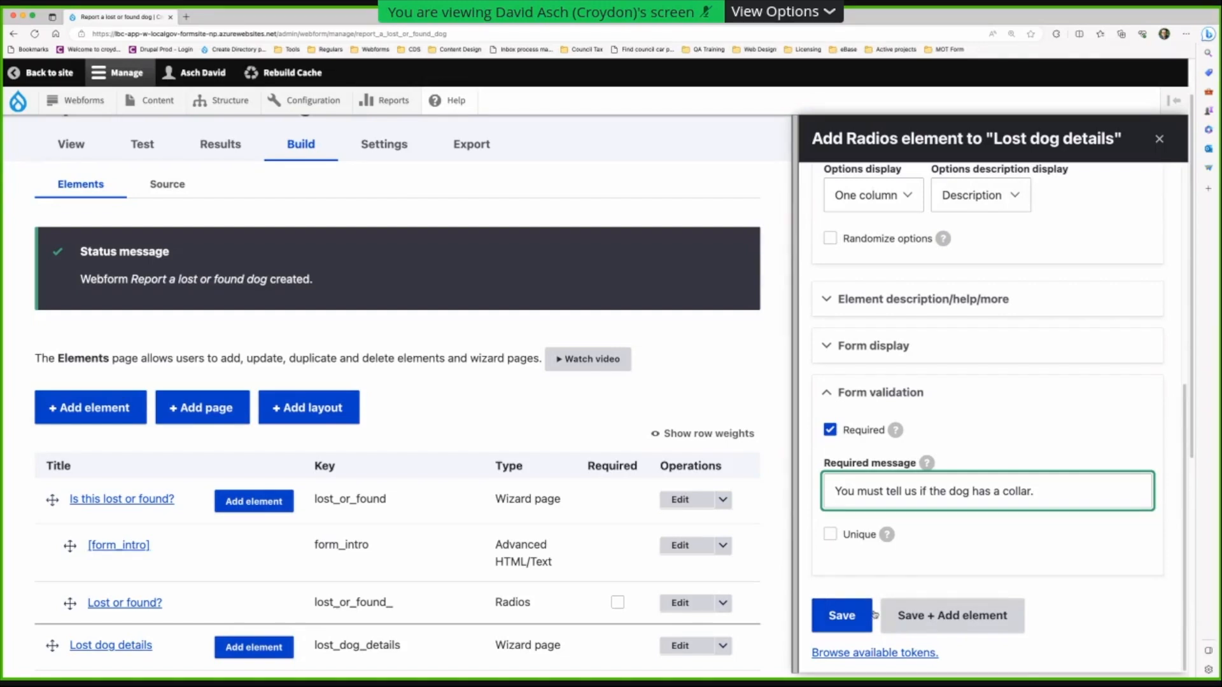
pyautogui.click(912, 615)
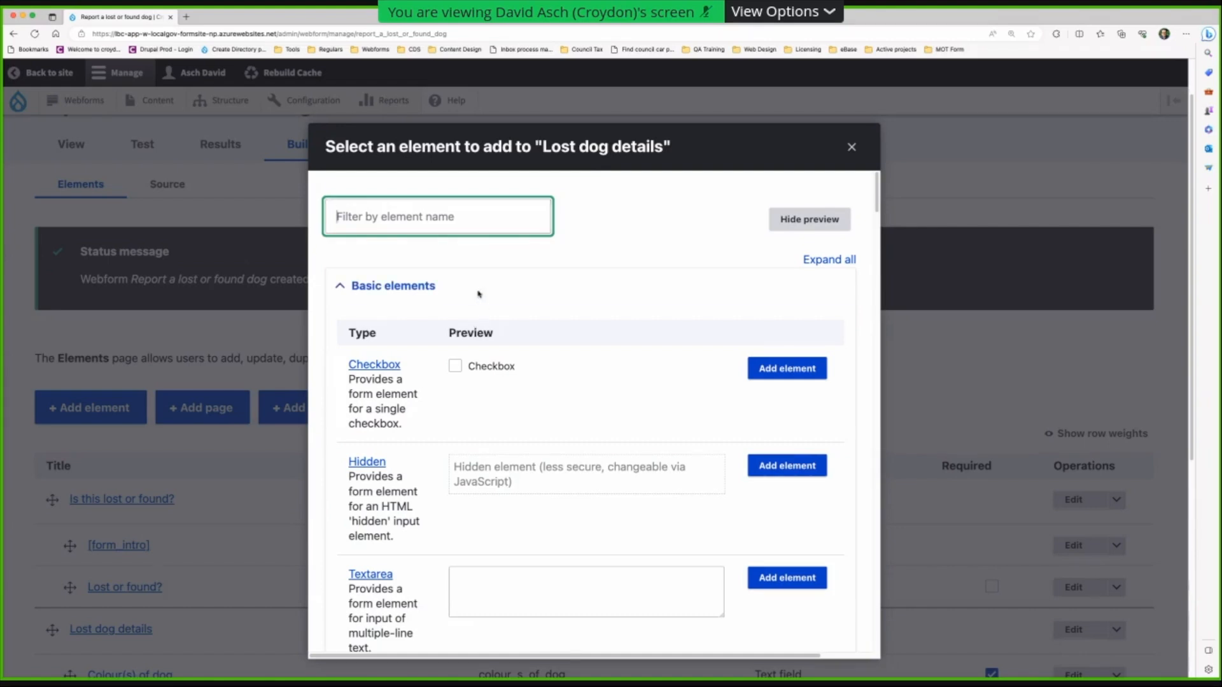
# - Add a textarea titled 'Describe the collar' to Lost dog details
pyautogui.click(803, 583)
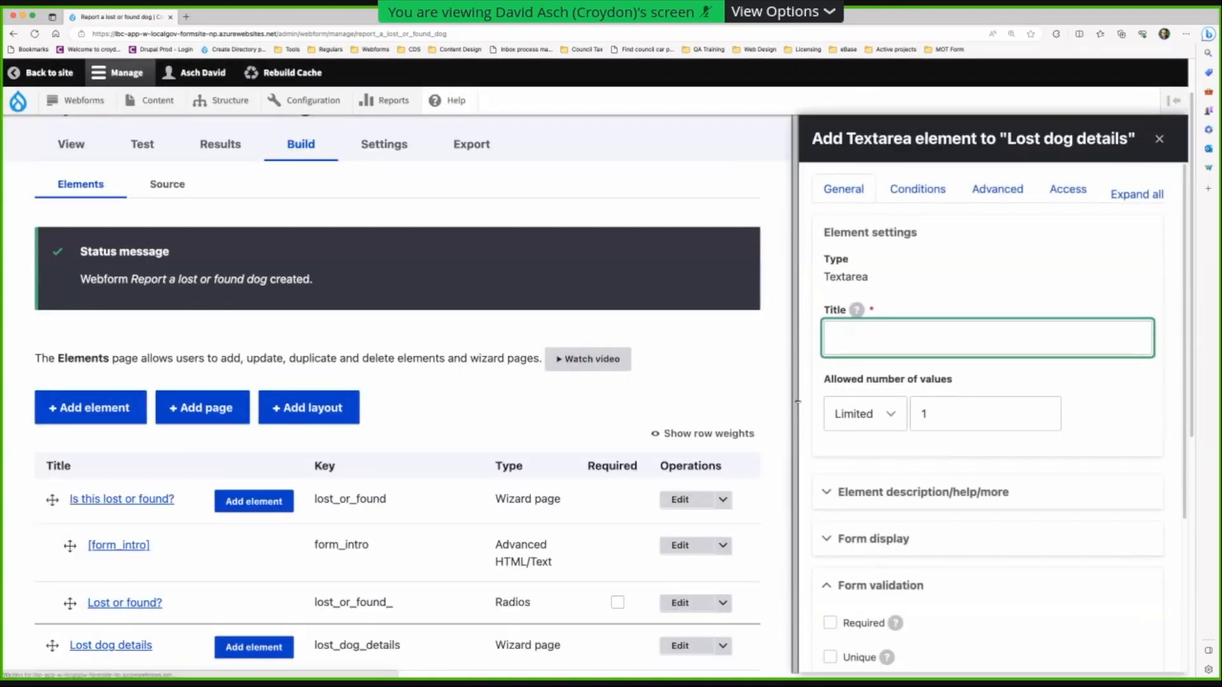
pyautogui.write('Please describe the collar')
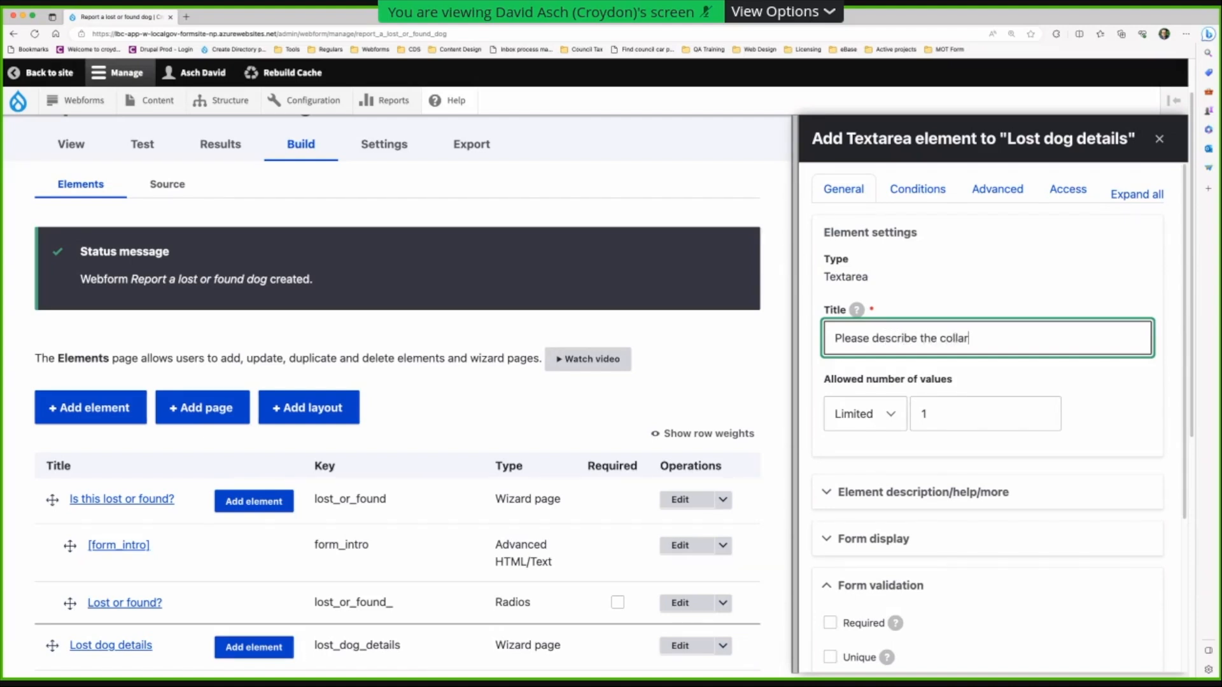
pyautogui.moveTo(836, 338); pyautogui.dragTo(877, 338)
pyautogui.write('D')
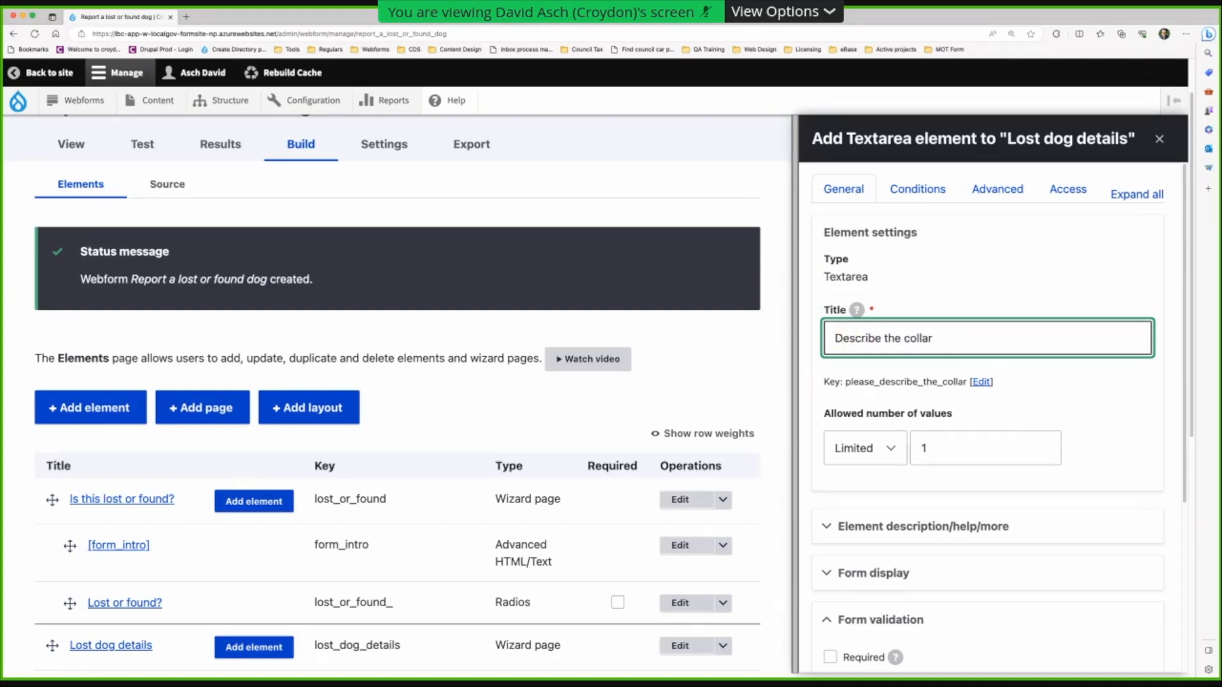
# - Make it required with message 'You must tell us the details of the collar'
pyautogui.scroll(-5, 894, 442)
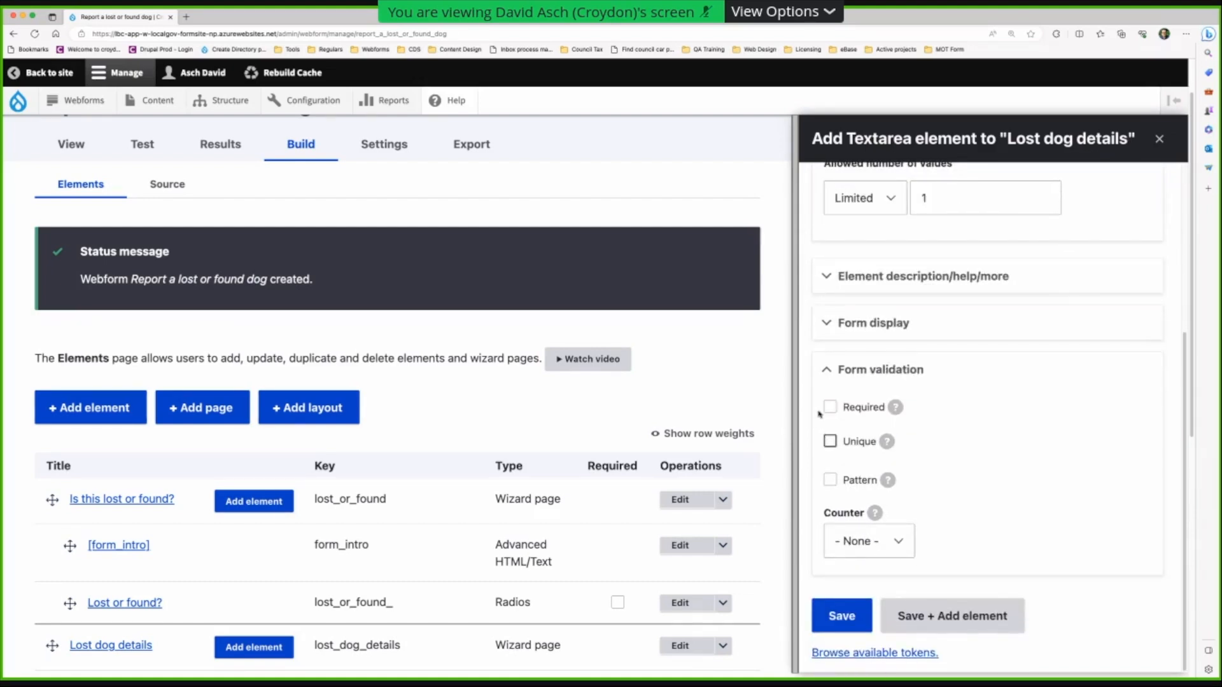
pyautogui.click(829, 407)
pyautogui.click(844, 474)
pyautogui.write('P')
pyautogui.press('BackSpace')
pyautogui.write('Yo')
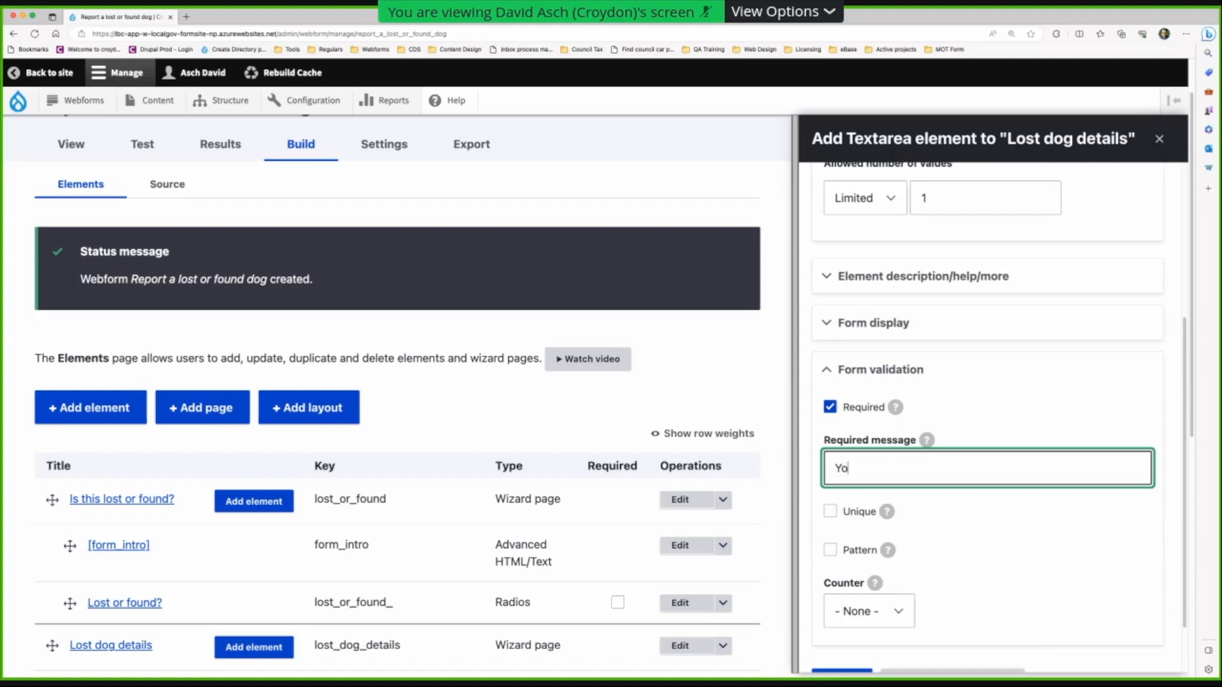
pyautogui.write('u must tell us the det')
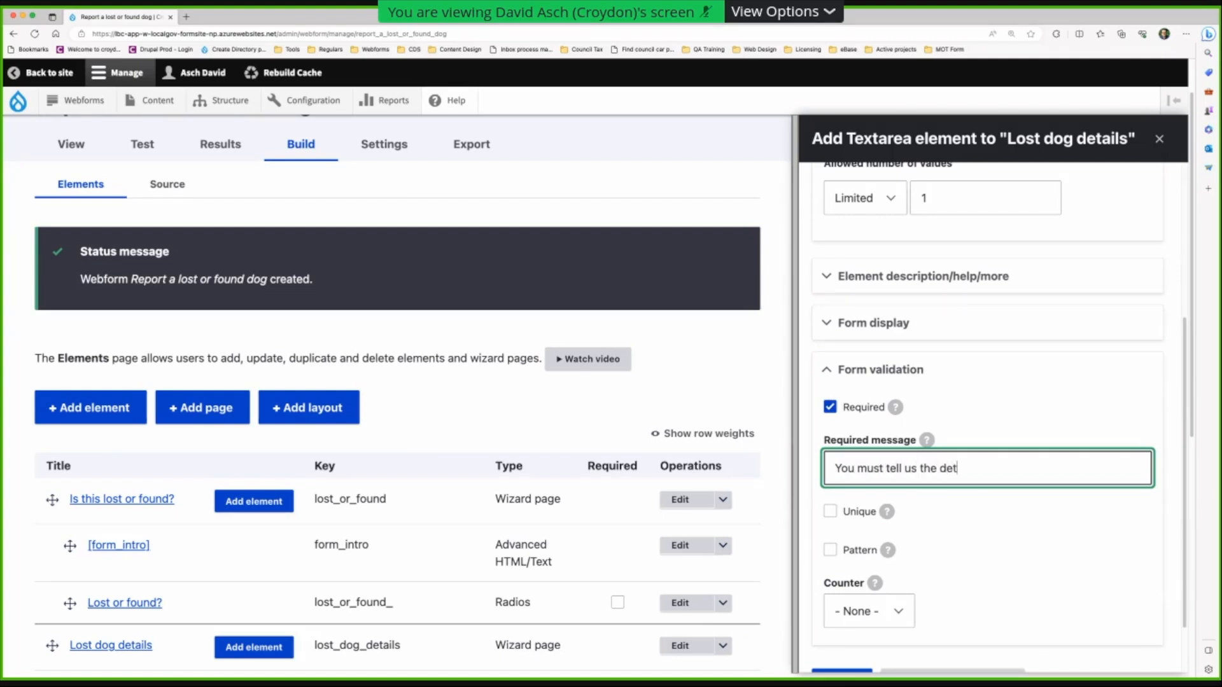
pyautogui.write('ails of the collar')
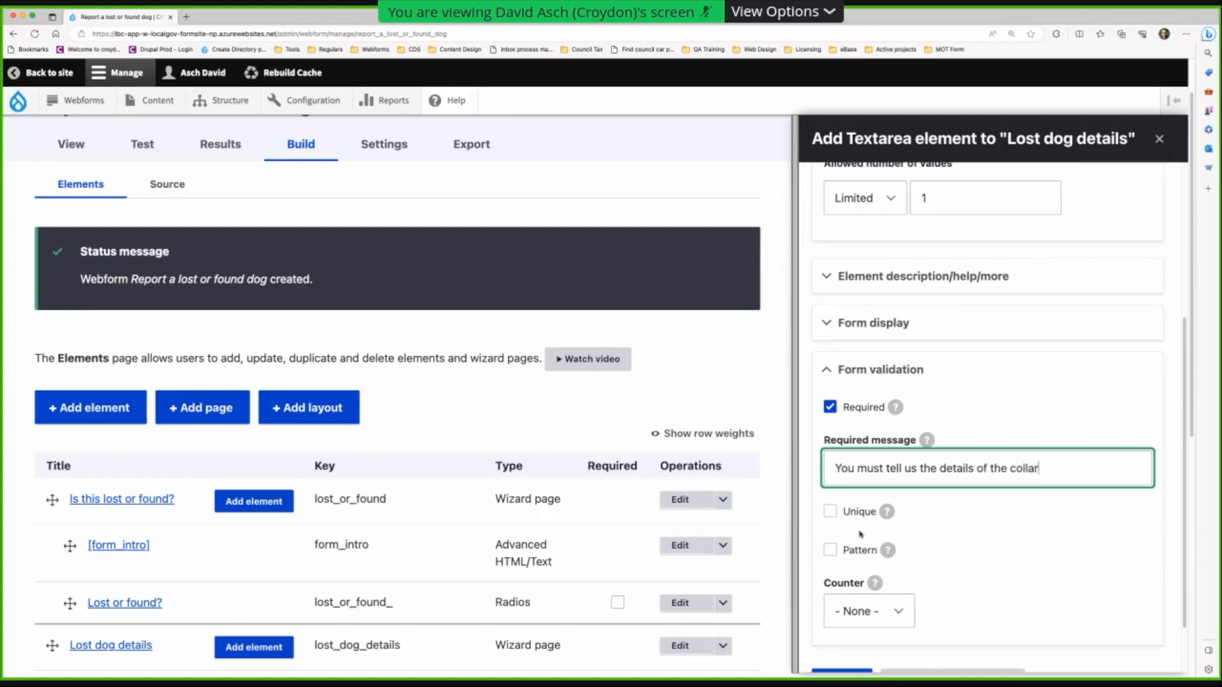
pyautogui.scroll(-2, 853, 509)
pyautogui.scroll(5, 865, 538)
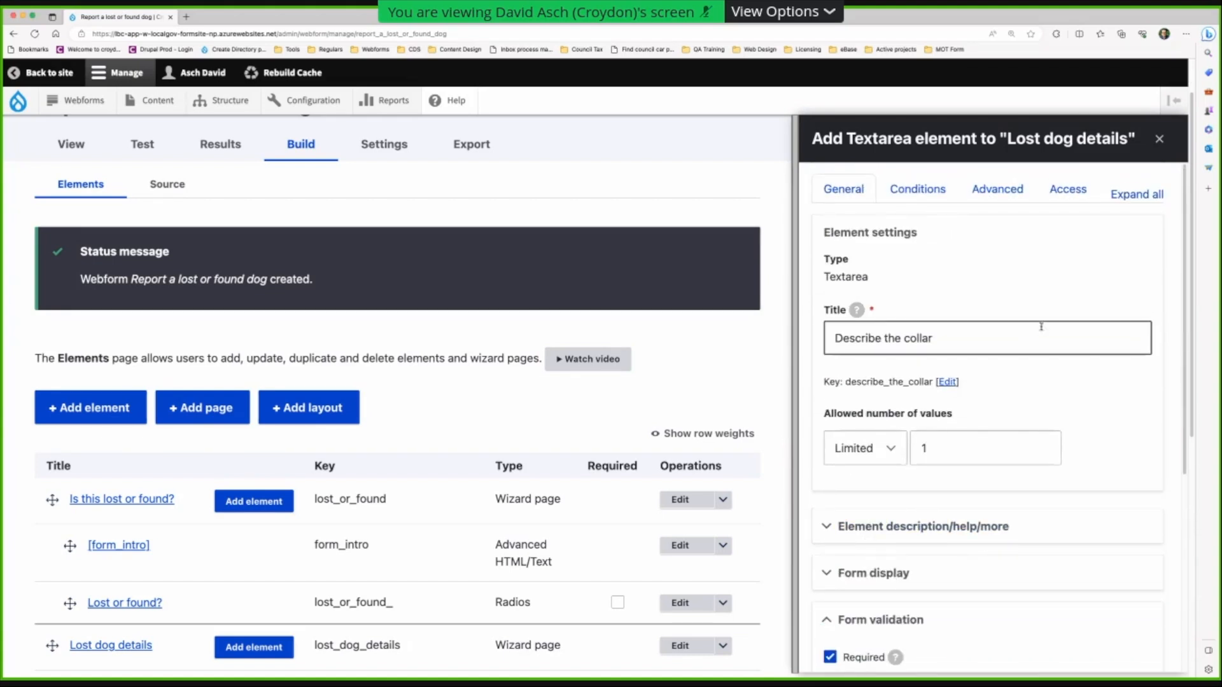
# - Add a Visible condition, matching all, based on the 'Does the dog have a collar?' question
pyautogui.click(917, 186)
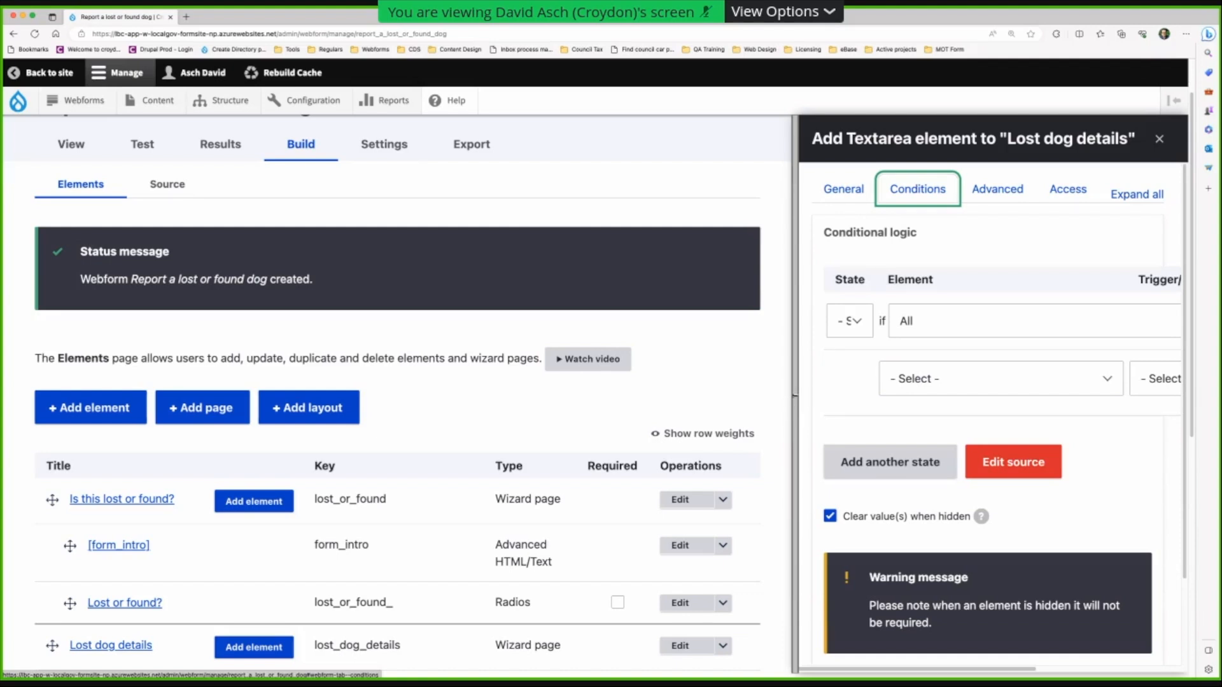
pyautogui.moveTo(795, 396); pyautogui.dragTo(75, 369)
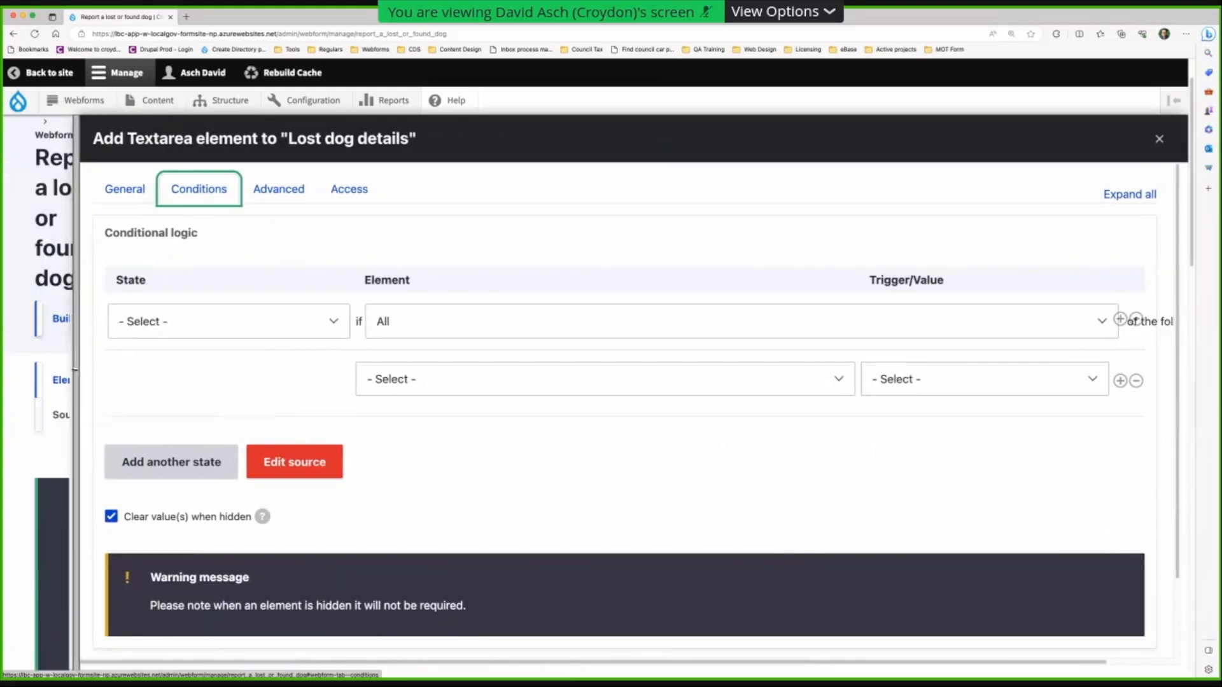
pyautogui.click(273, 330)
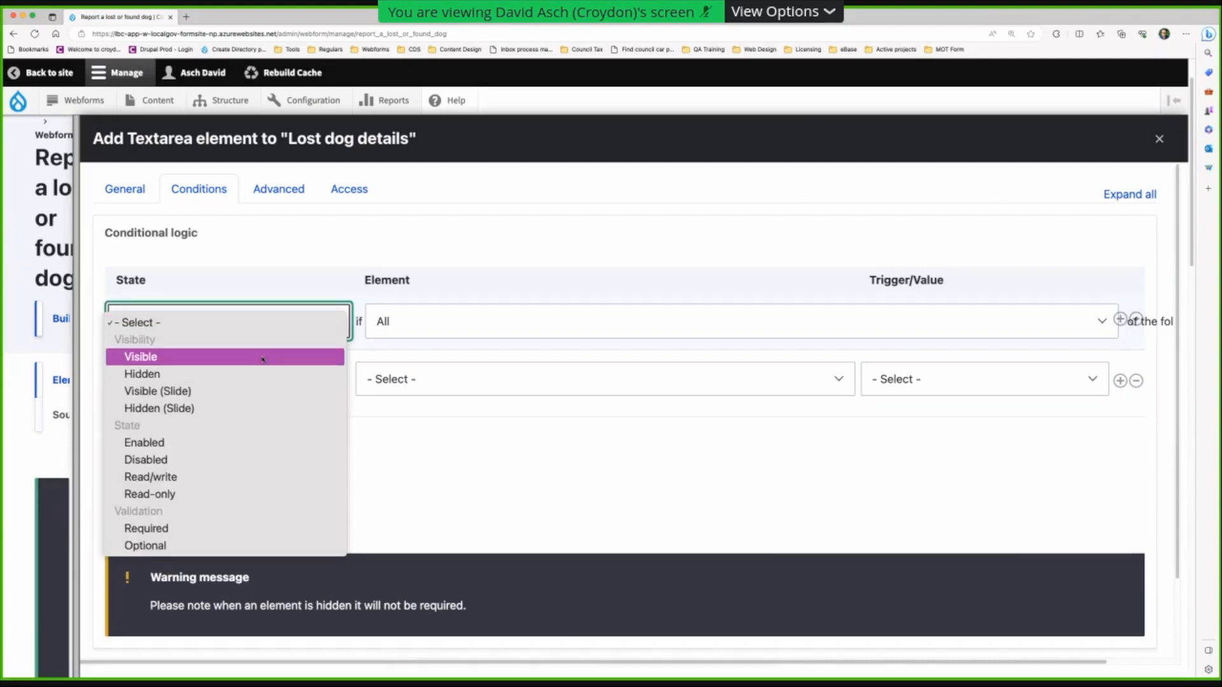
pyautogui.click(262, 358)
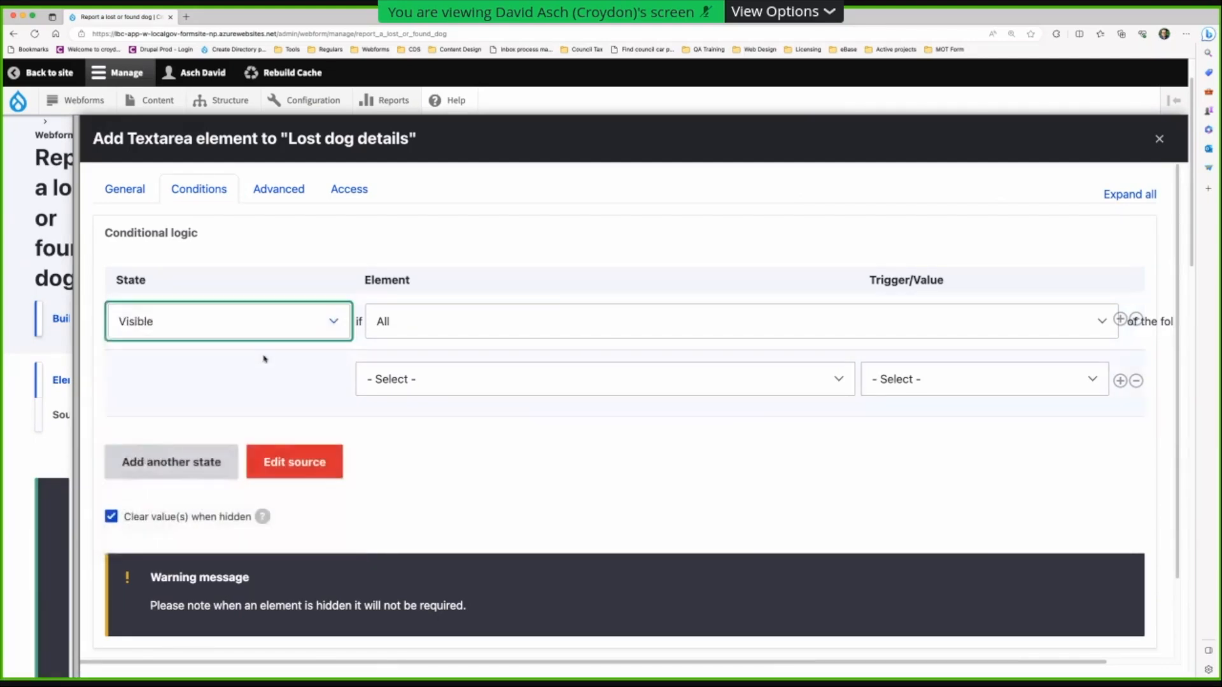
pyautogui.click(527, 330)
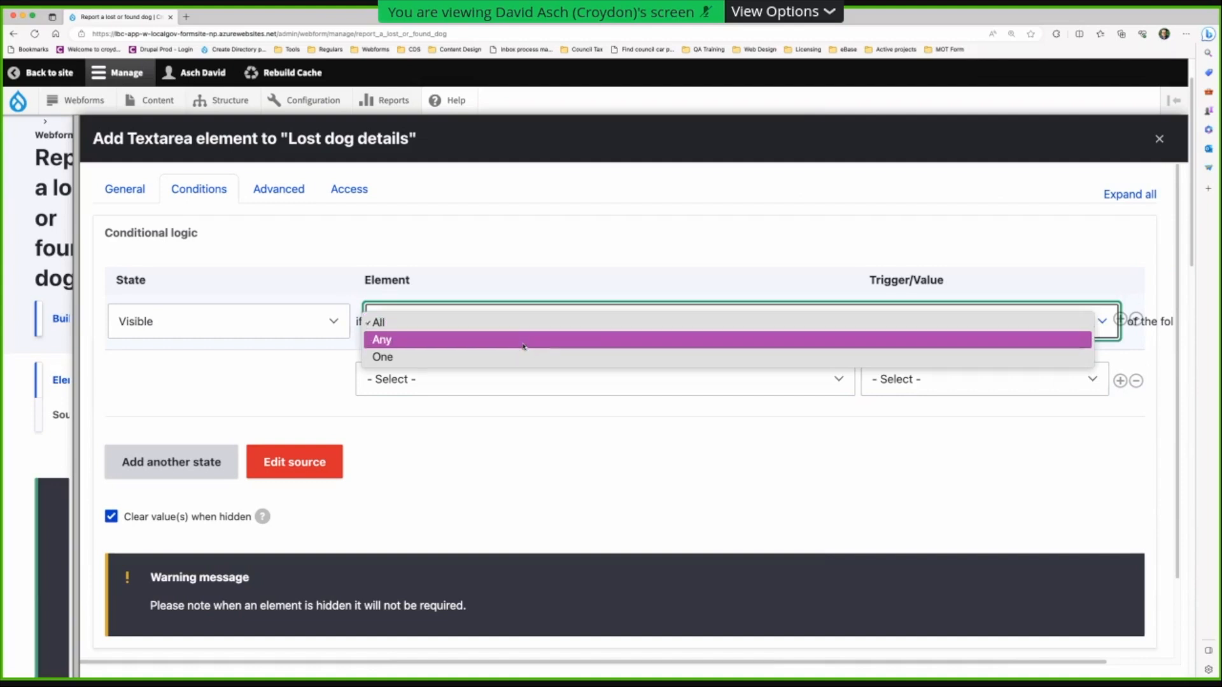
pyautogui.click(518, 330)
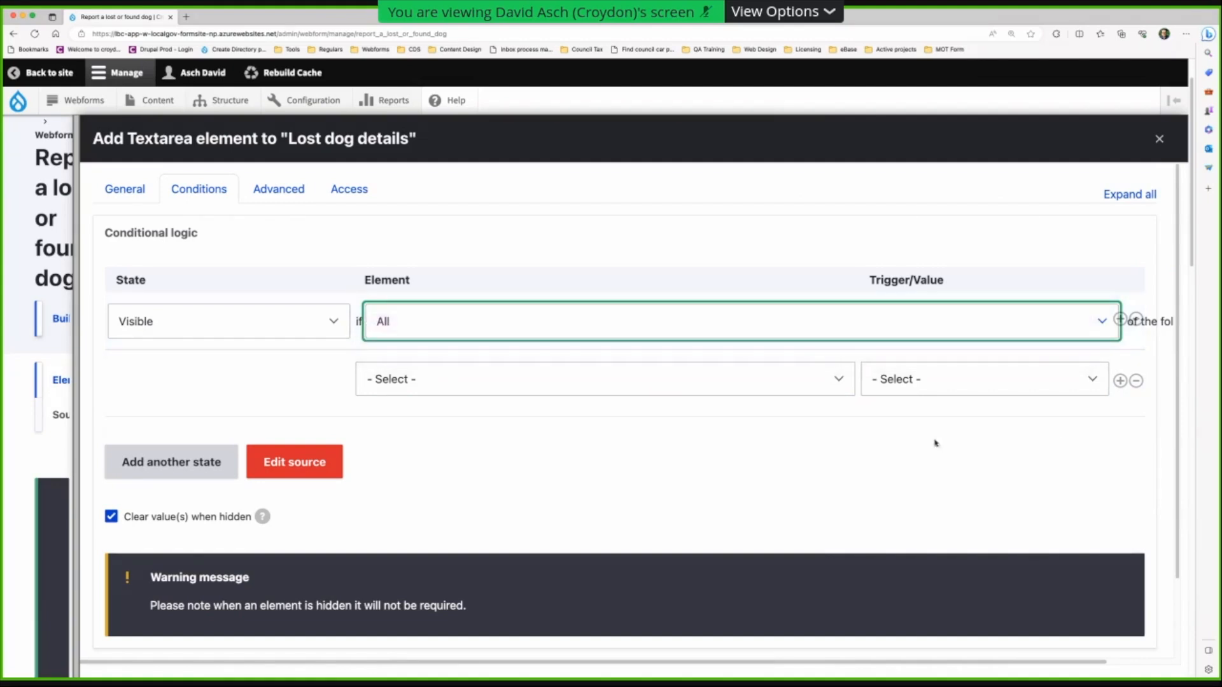
pyautogui.click(639, 381)
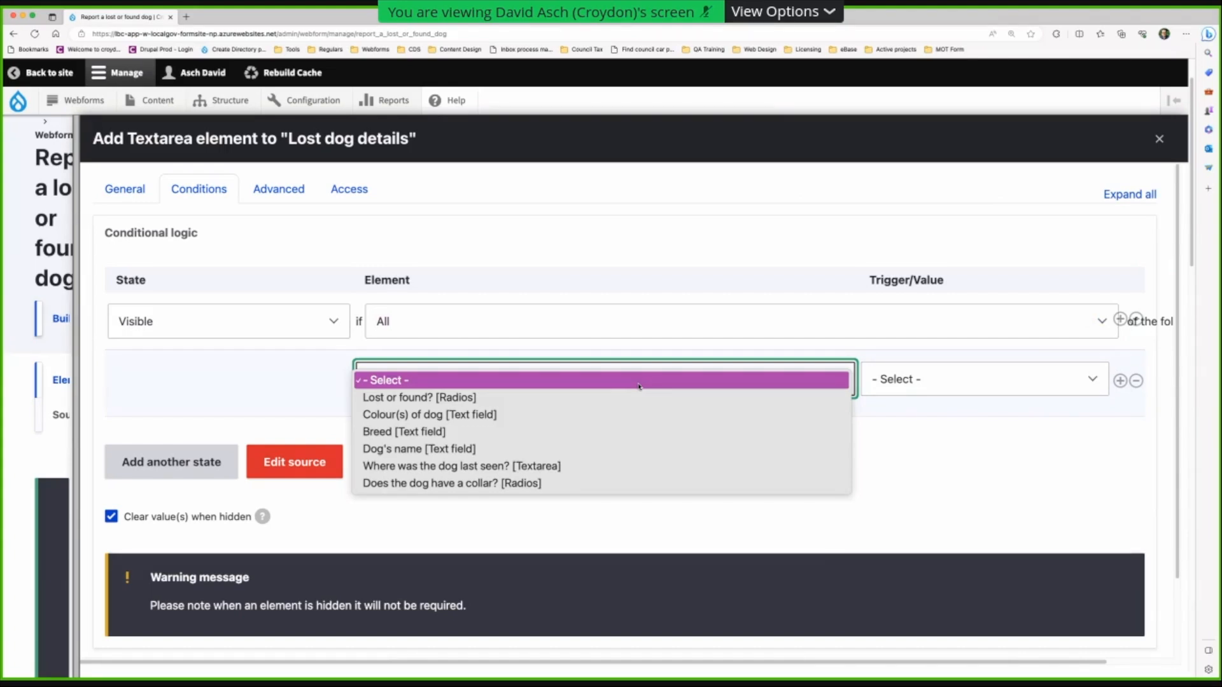
pyautogui.click(424, 483)
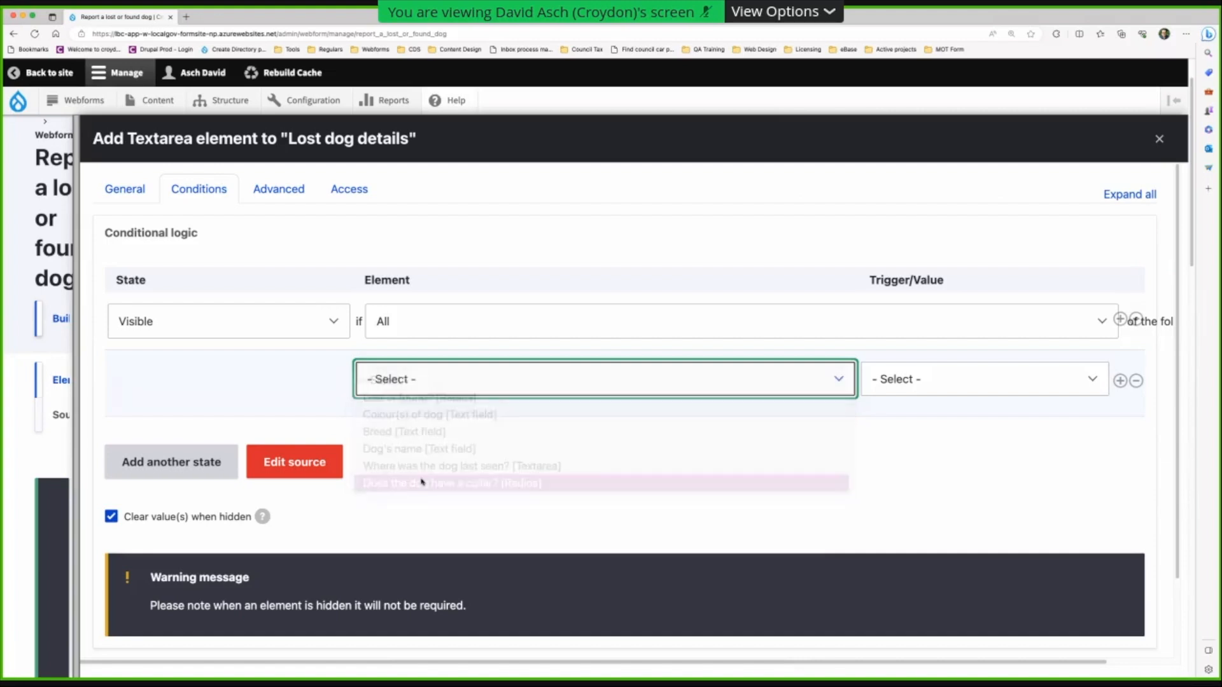
# - Trigger the condition when the value is Yes, and save the textarea
pyautogui.click(991, 385)
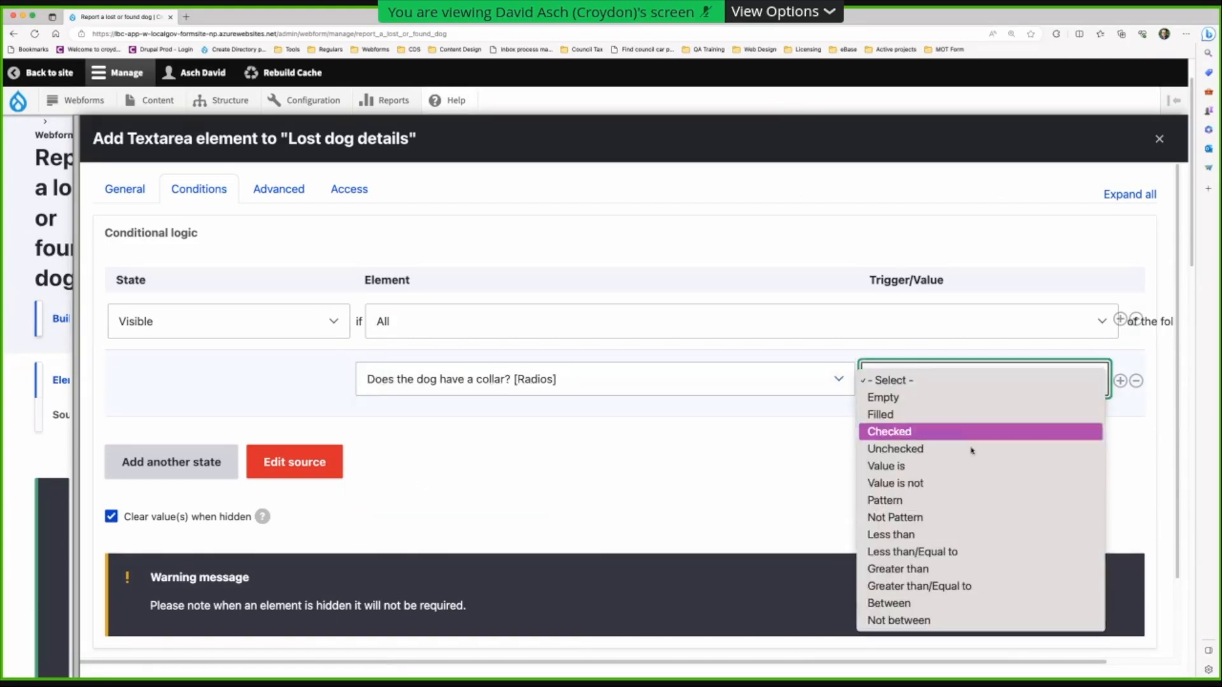
pyautogui.click(970, 466)
pyautogui.click(930, 426)
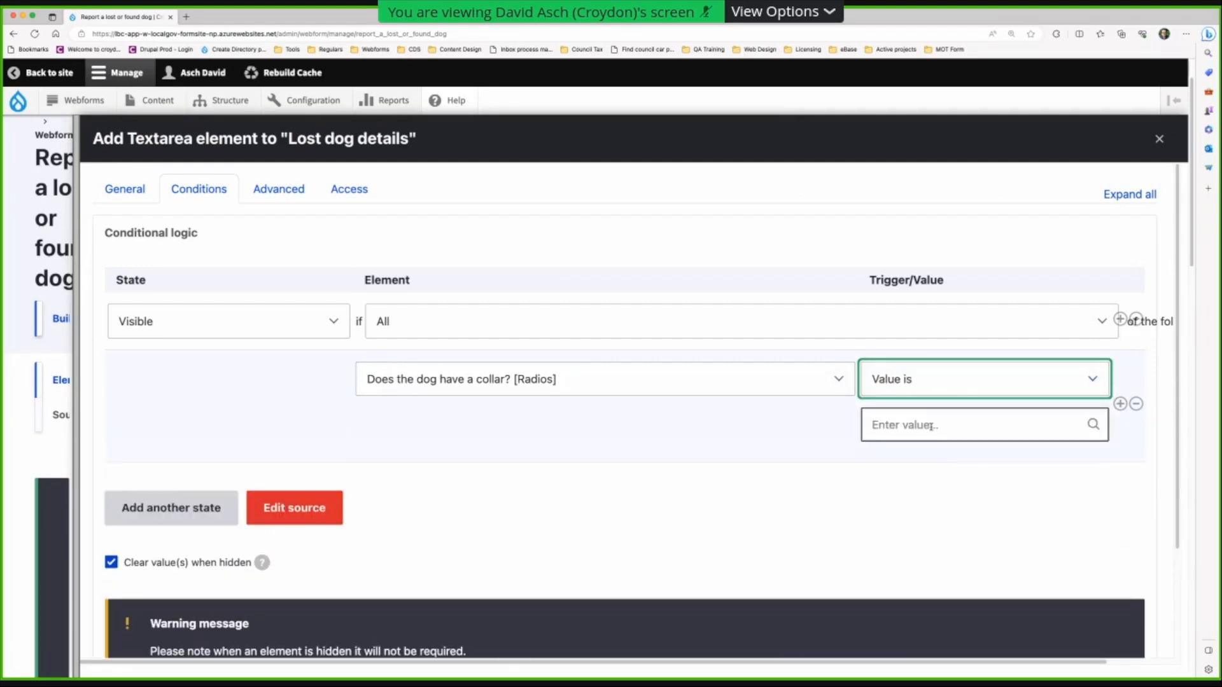
pyautogui.click(901, 459)
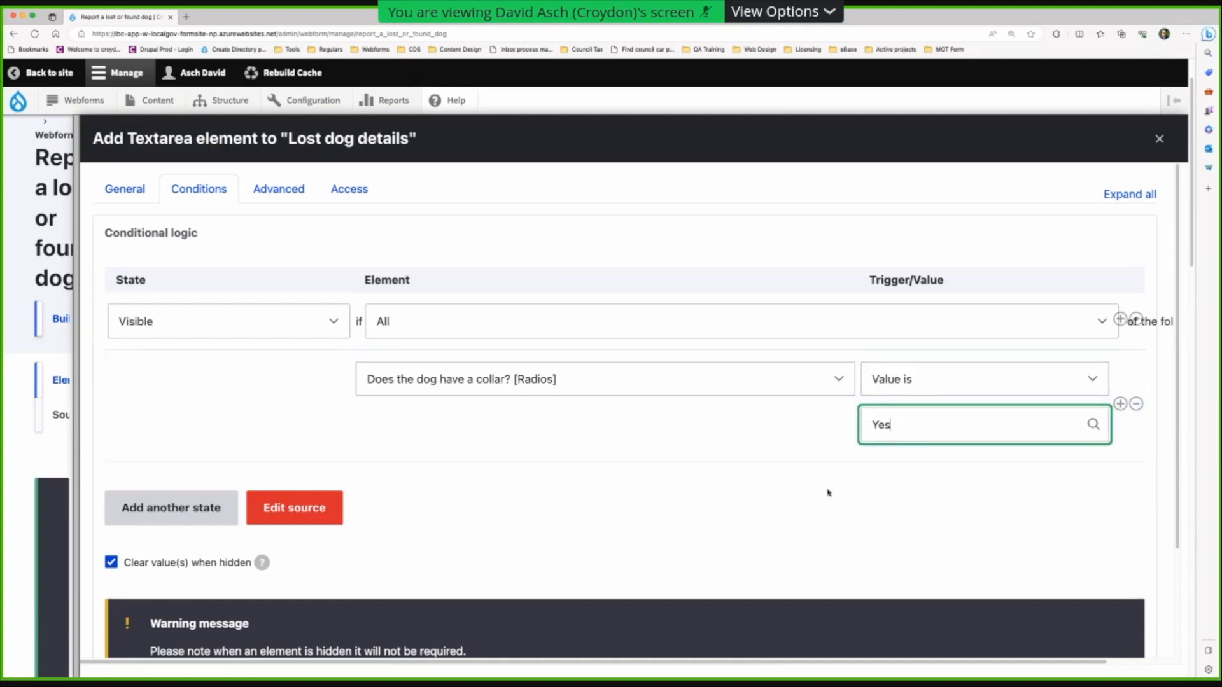
pyautogui.scroll(-3, 584, 502)
pyautogui.scroll(-1, 349, 499)
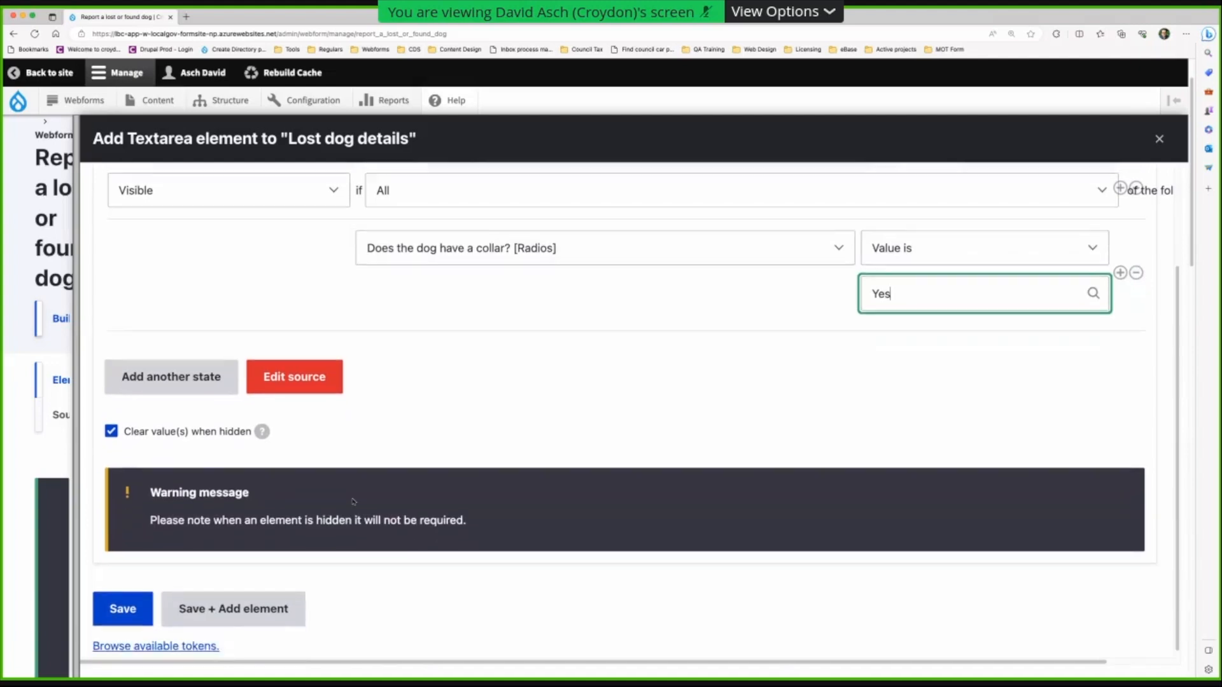
pyautogui.click(215, 599)
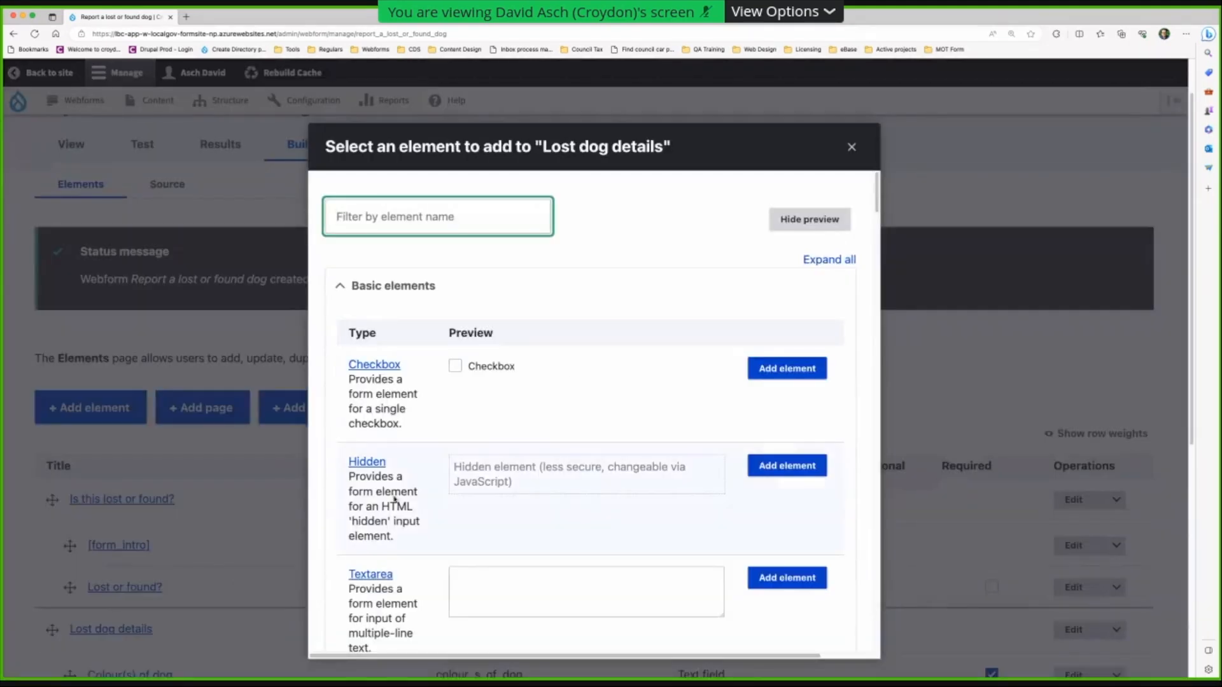
# - Add a Radios element to Lost dog details titled 'Is the dog microchipped'
pyautogui.click(1218, 314)
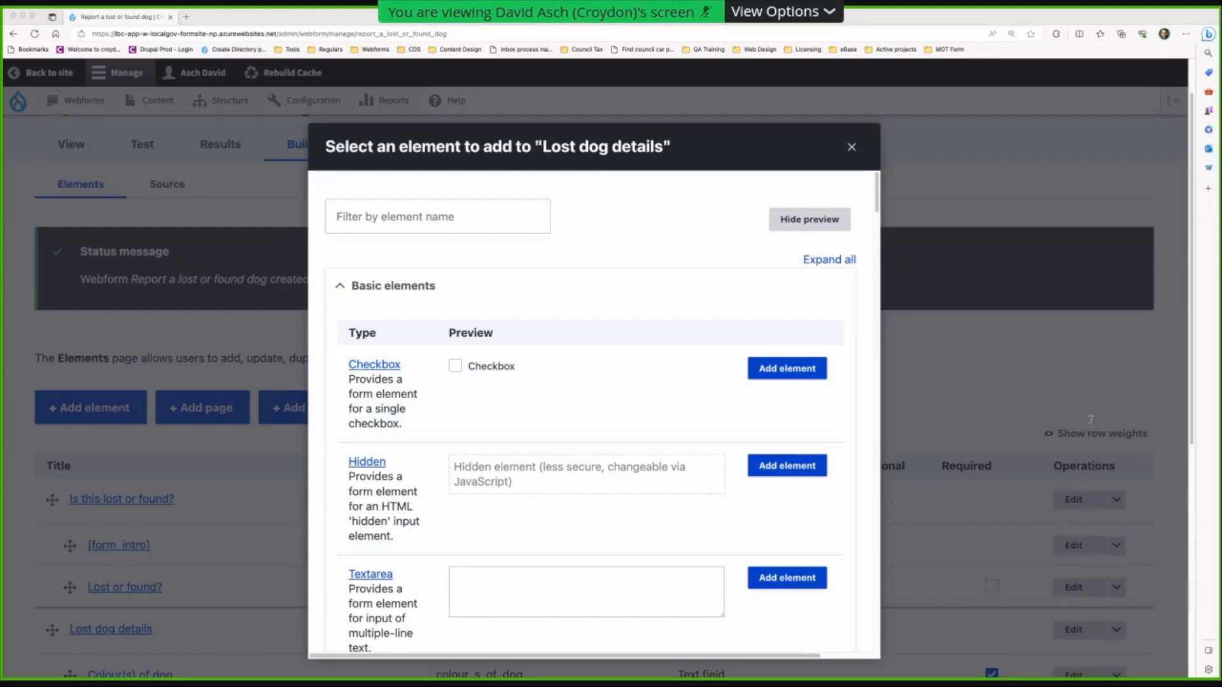
pyautogui.click(418, 223)
pyautogui.write('radio')
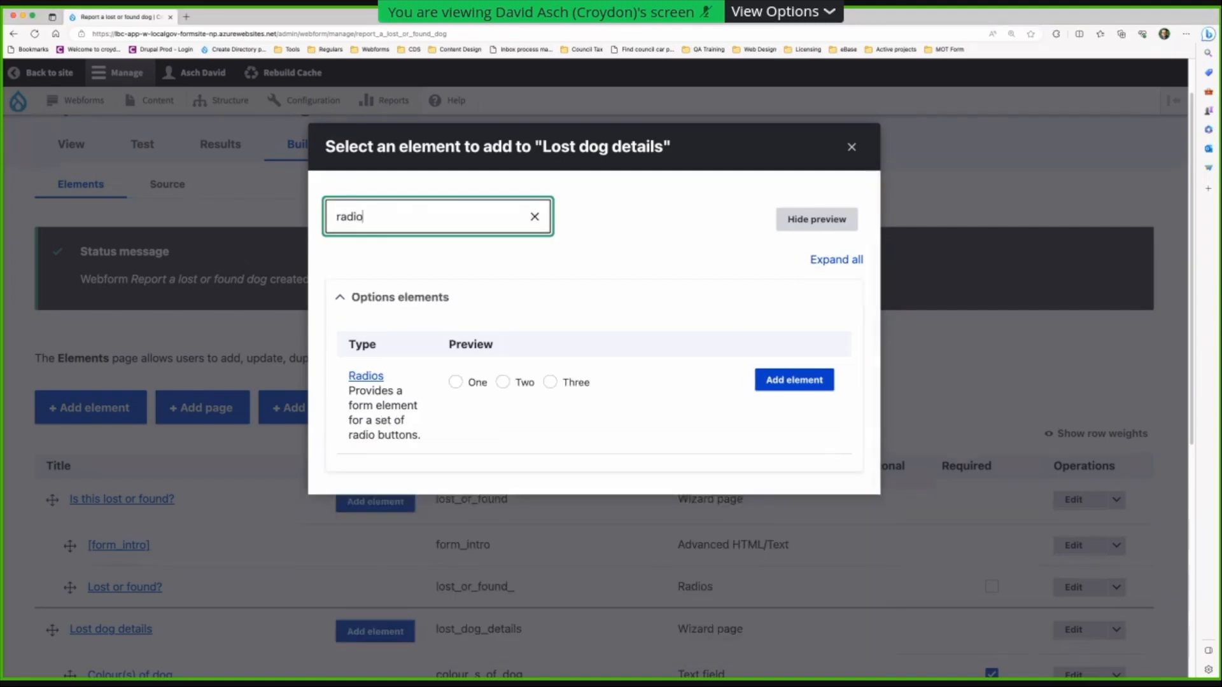
pyautogui.click(760, 382)
pyautogui.write('Is the dog microchipped')
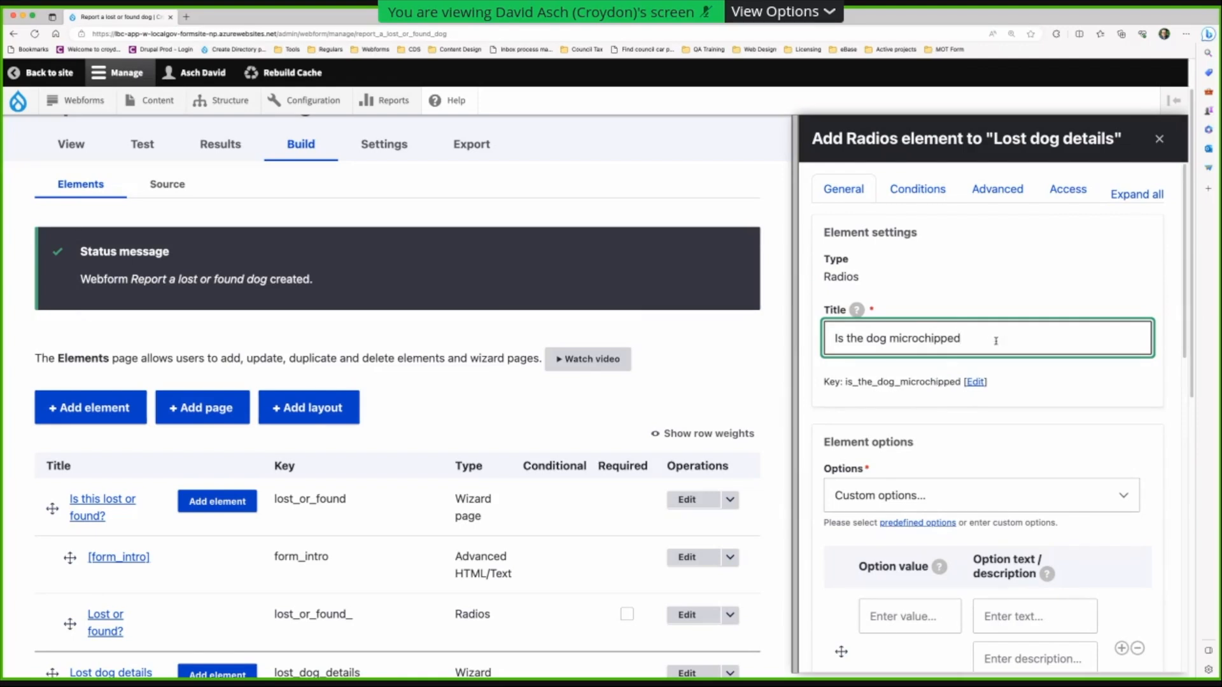
# - Give the microchip question the predefined Yes/No answer options
pyautogui.scroll(-3, 897, 434)
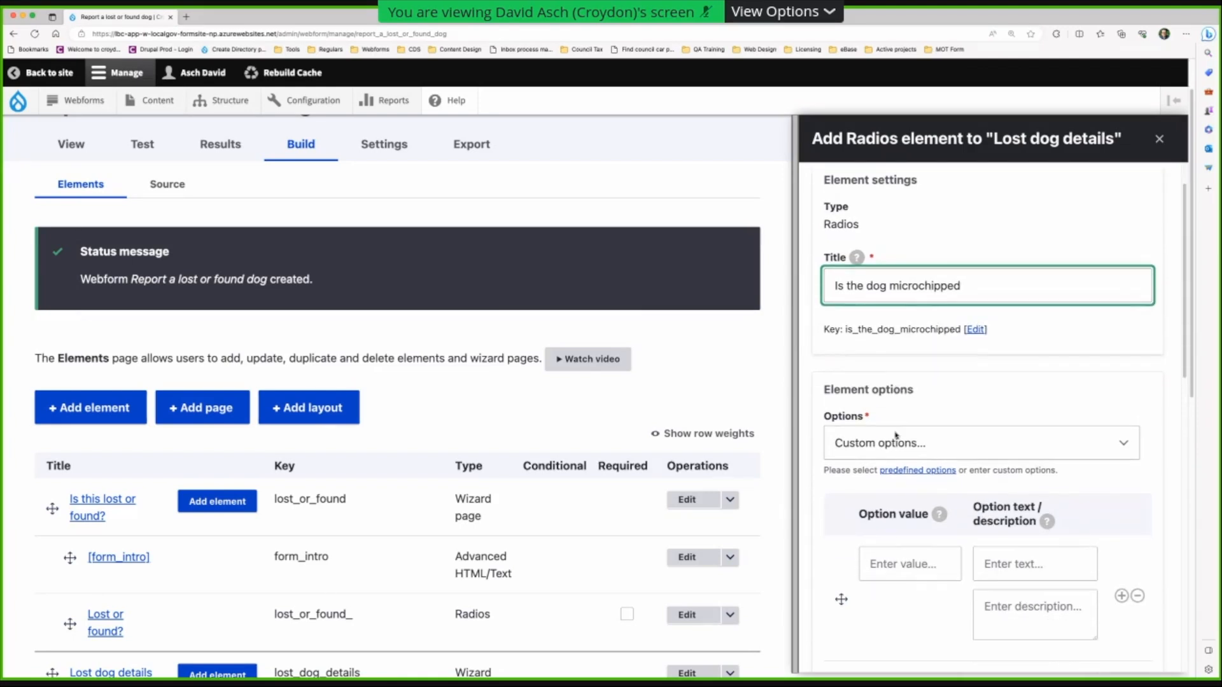
pyautogui.click(913, 308)
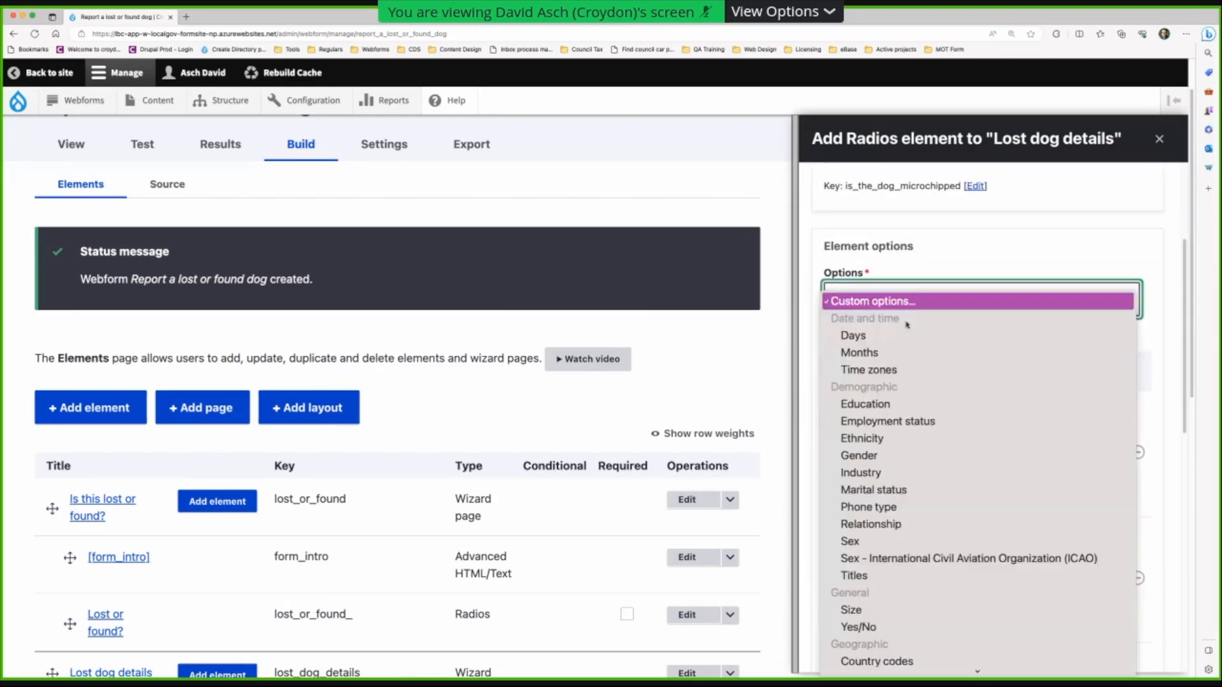
pyautogui.click(910, 629)
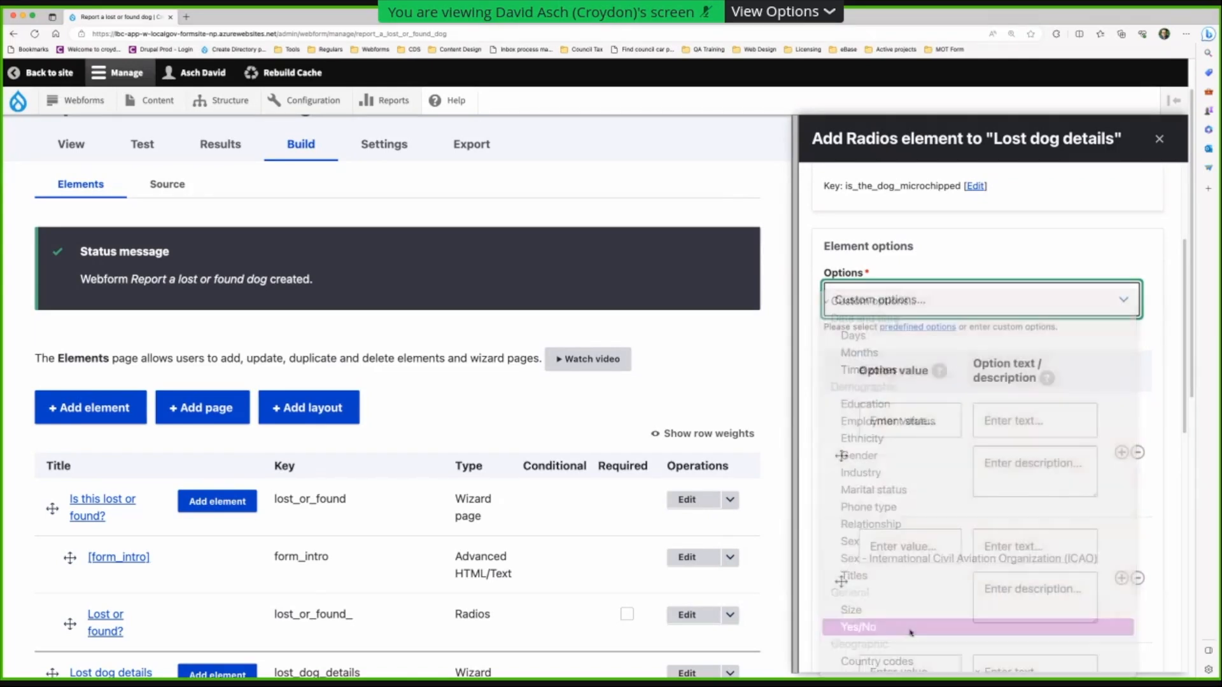
# - Make it required with message 'You must tell us if the dog is microchipped.' and save
pyautogui.scroll(-2, 902, 614)
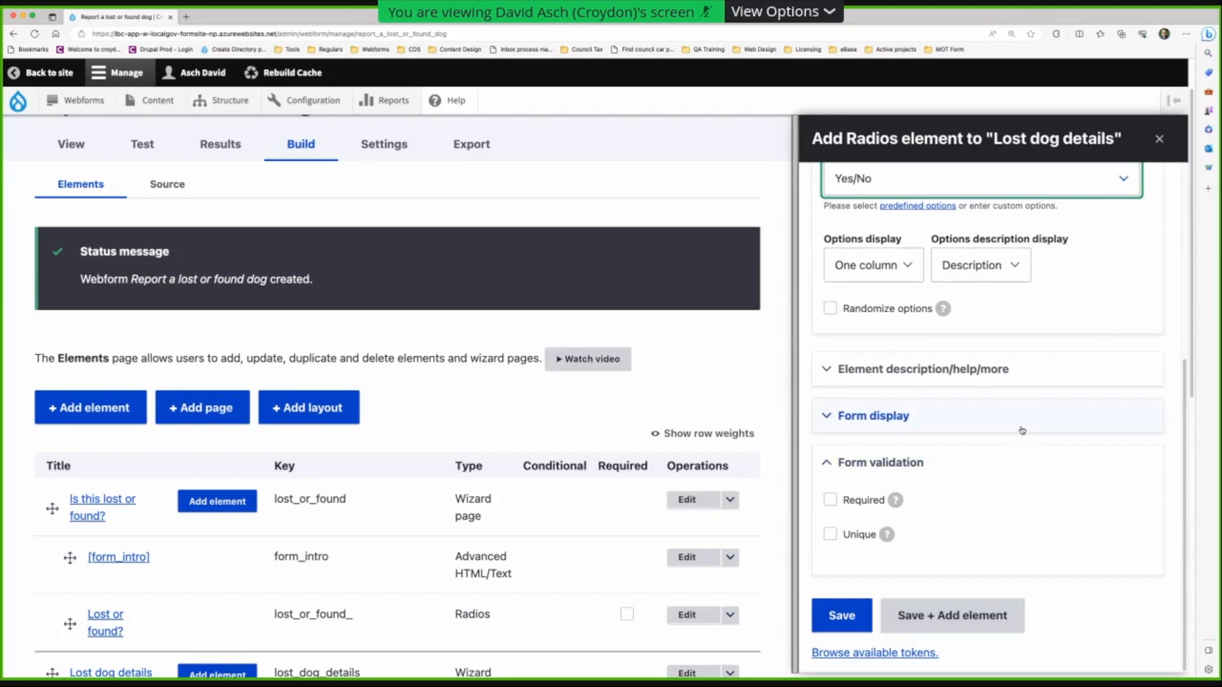
pyautogui.click(830, 500)
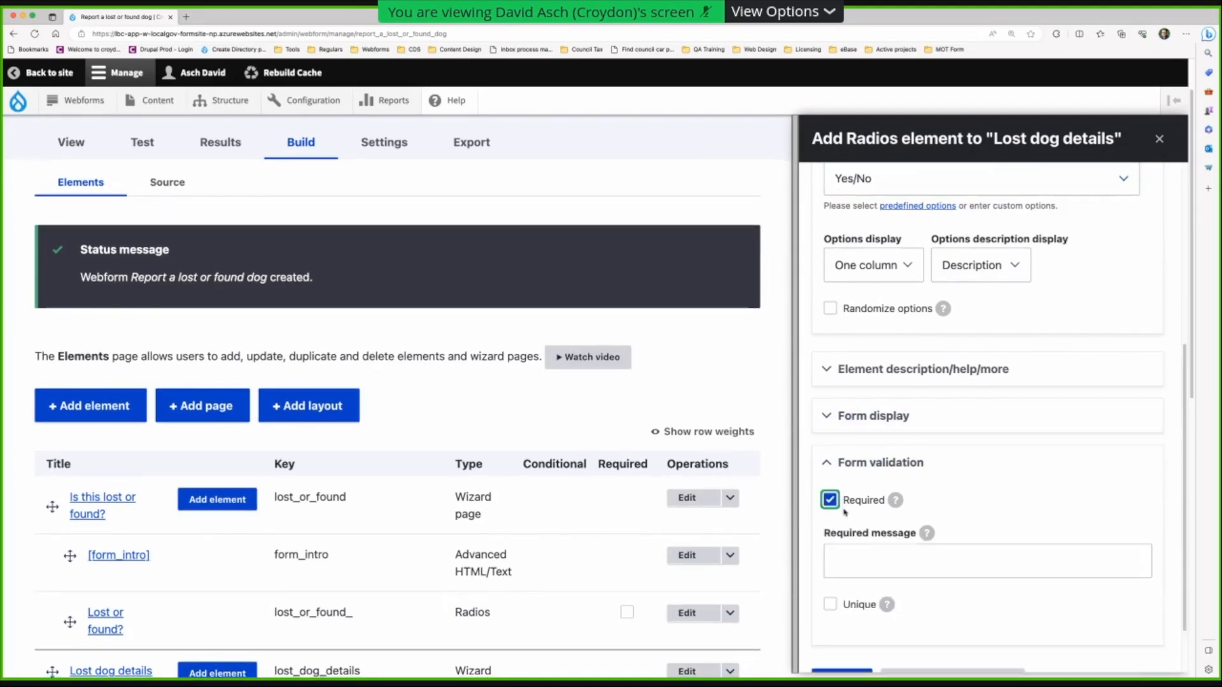
pyautogui.click(894, 564)
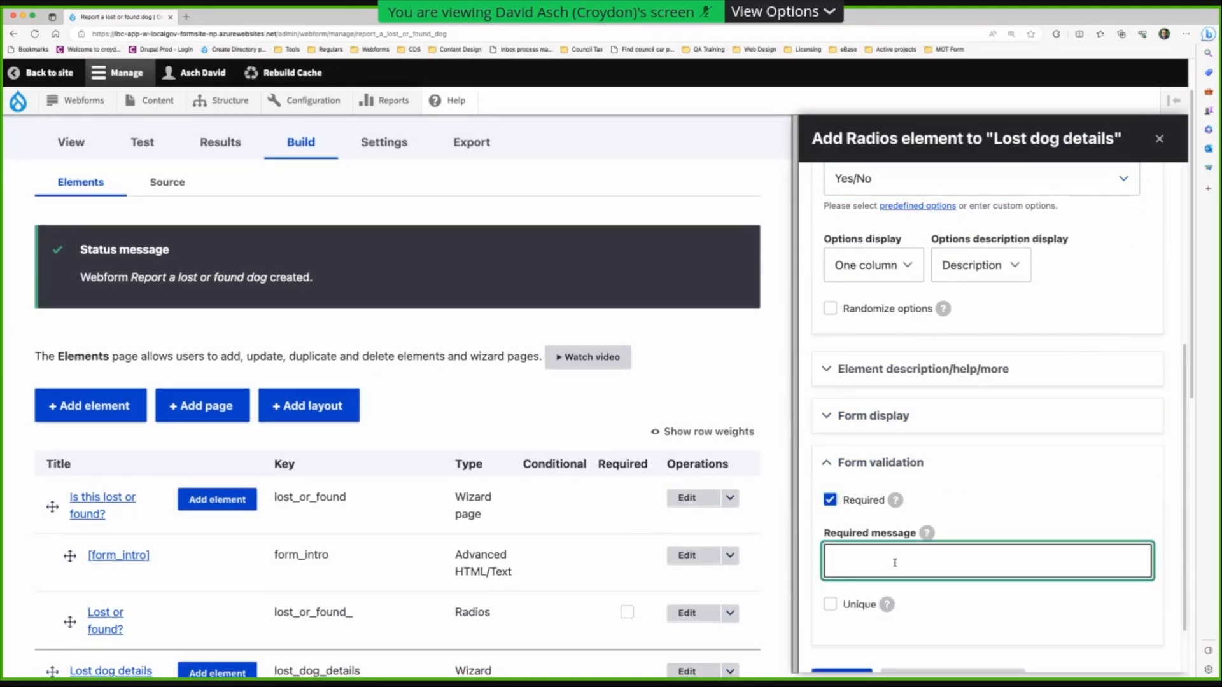
pyautogui.write('You must tell us if the dog i')
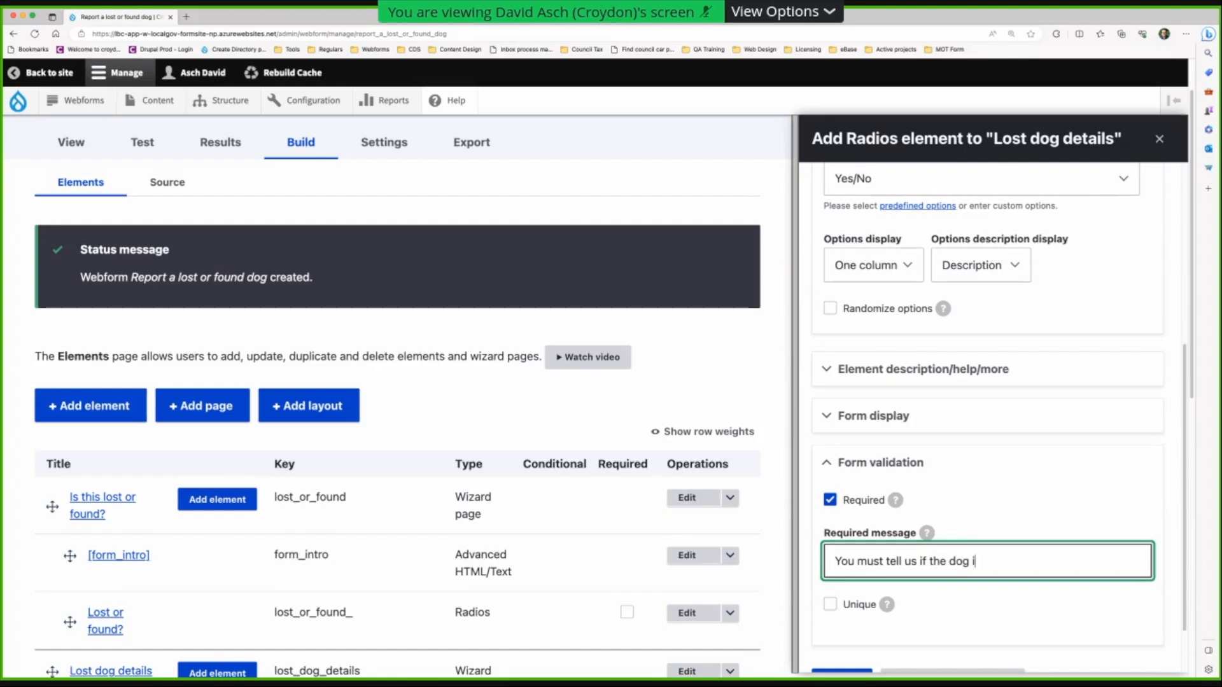
pyautogui.write('s microc')
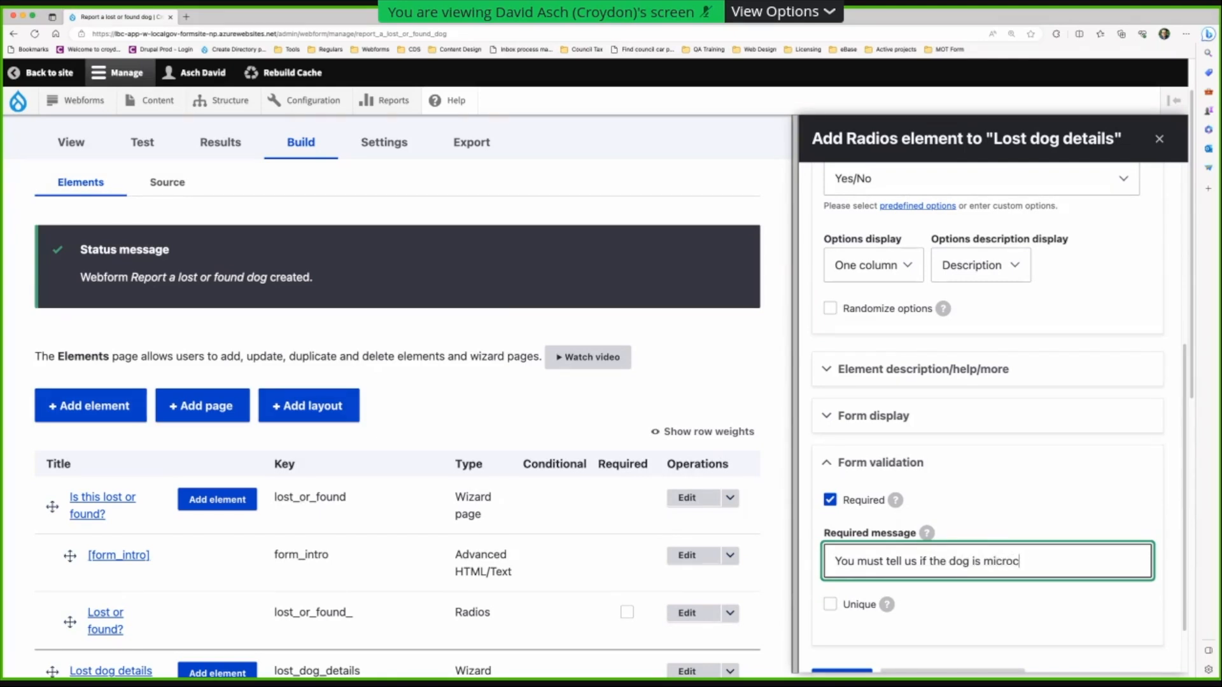
pyautogui.write('hipped.')
pyautogui.scroll(-2, 931, 545)
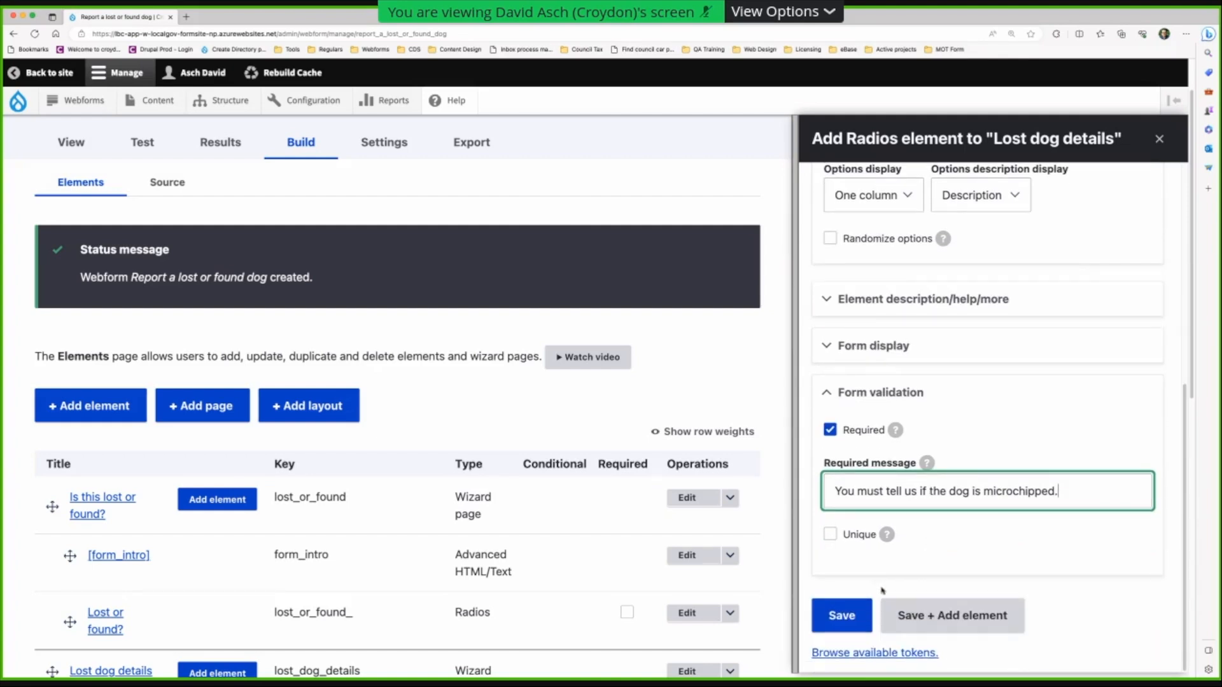
pyautogui.click(882, 621)
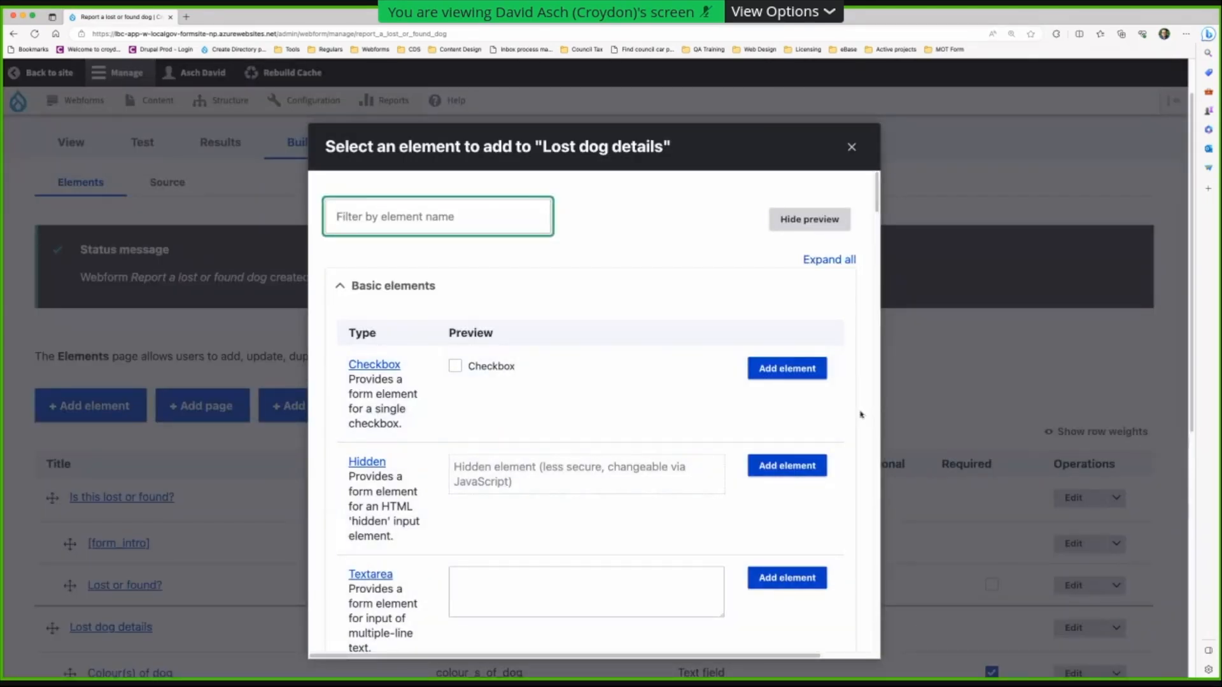
# - Filter the element picker by 'file' and add a File upload element to Lost dog details
pyautogui.click(413, 210)
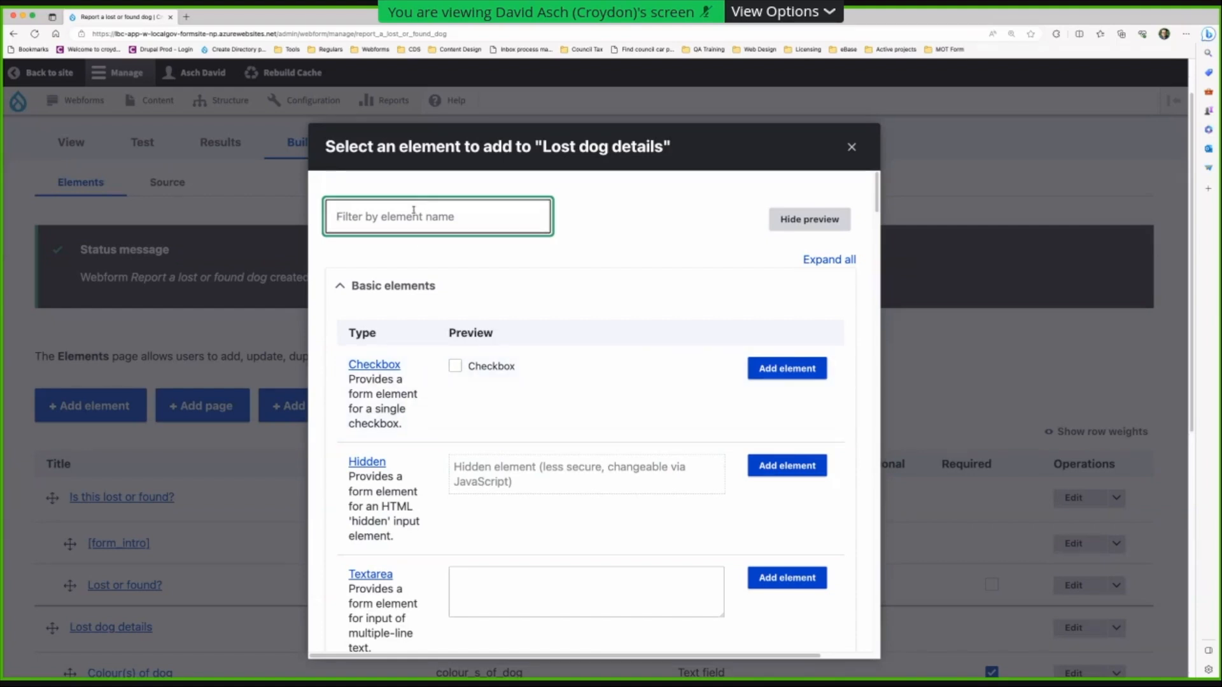
pyautogui.write('uplo')
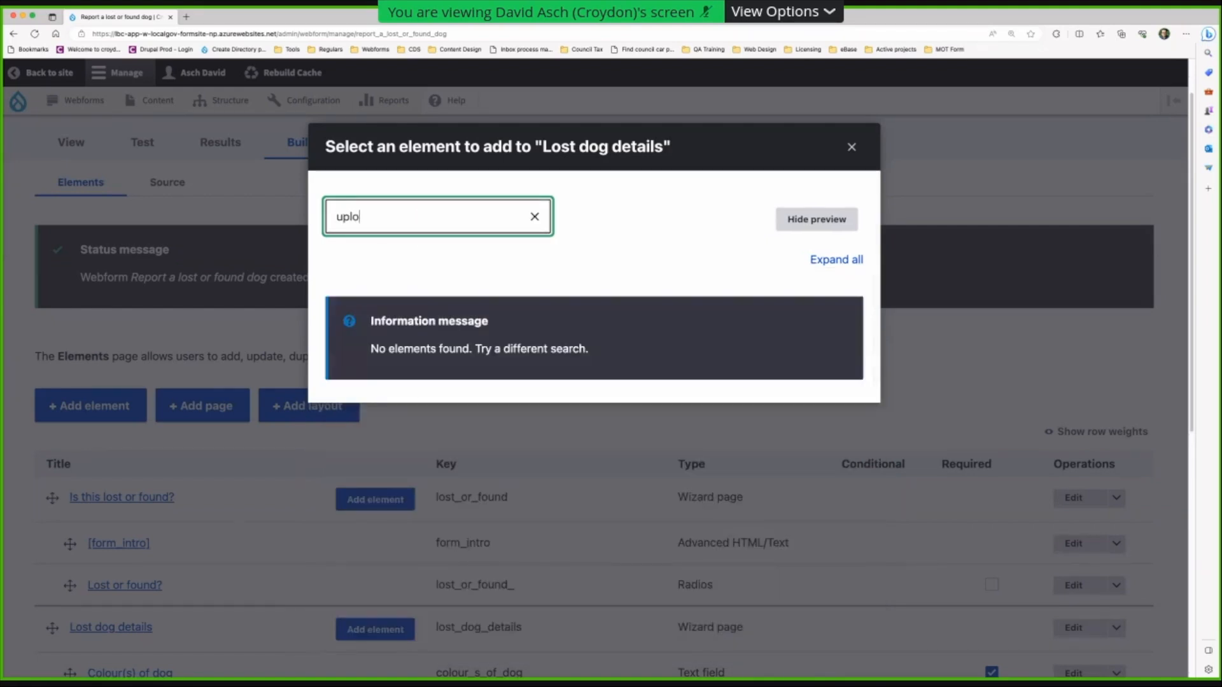
pyautogui.press('BackSpace')
pyautogui.press('BackSpace')
pyautogui.press('BackSpace')
pyautogui.press('BackSpace')
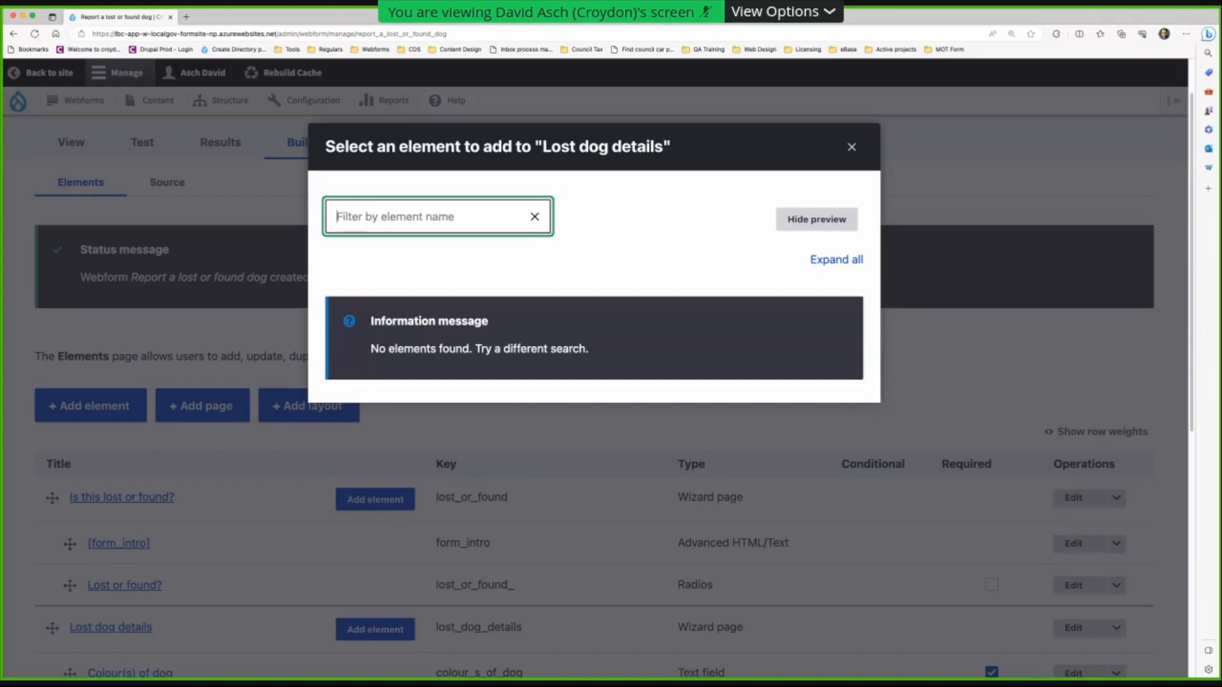
pyautogui.write('file')
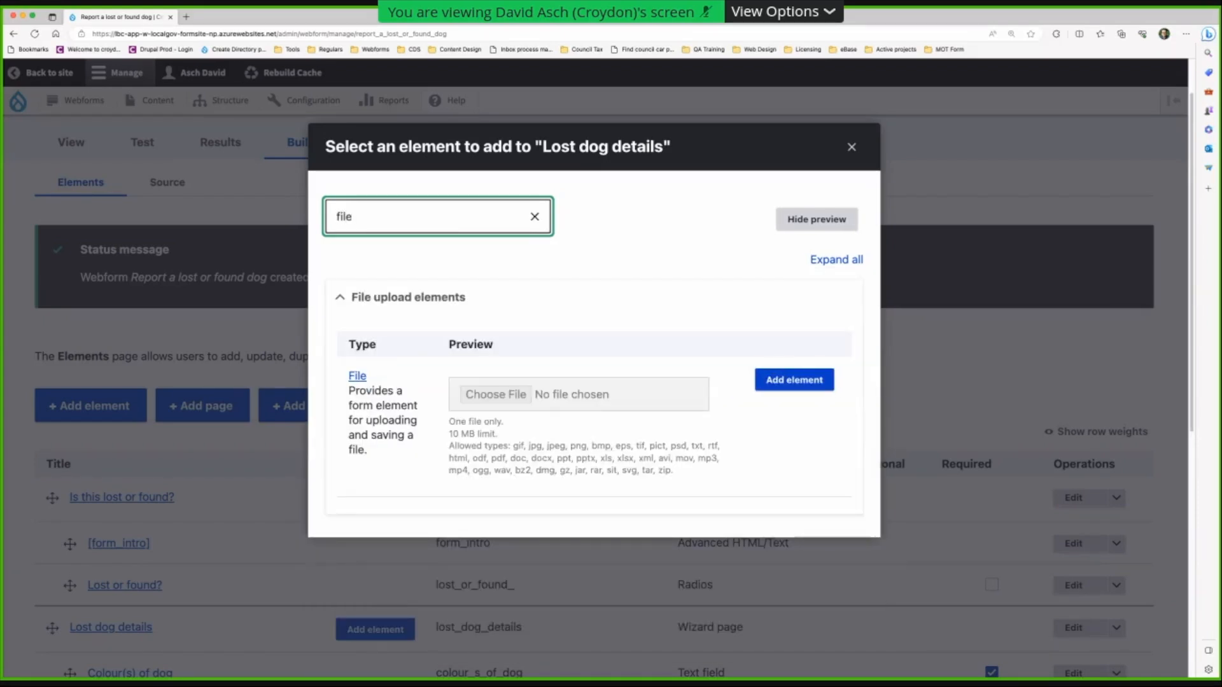
pyautogui.click(782, 382)
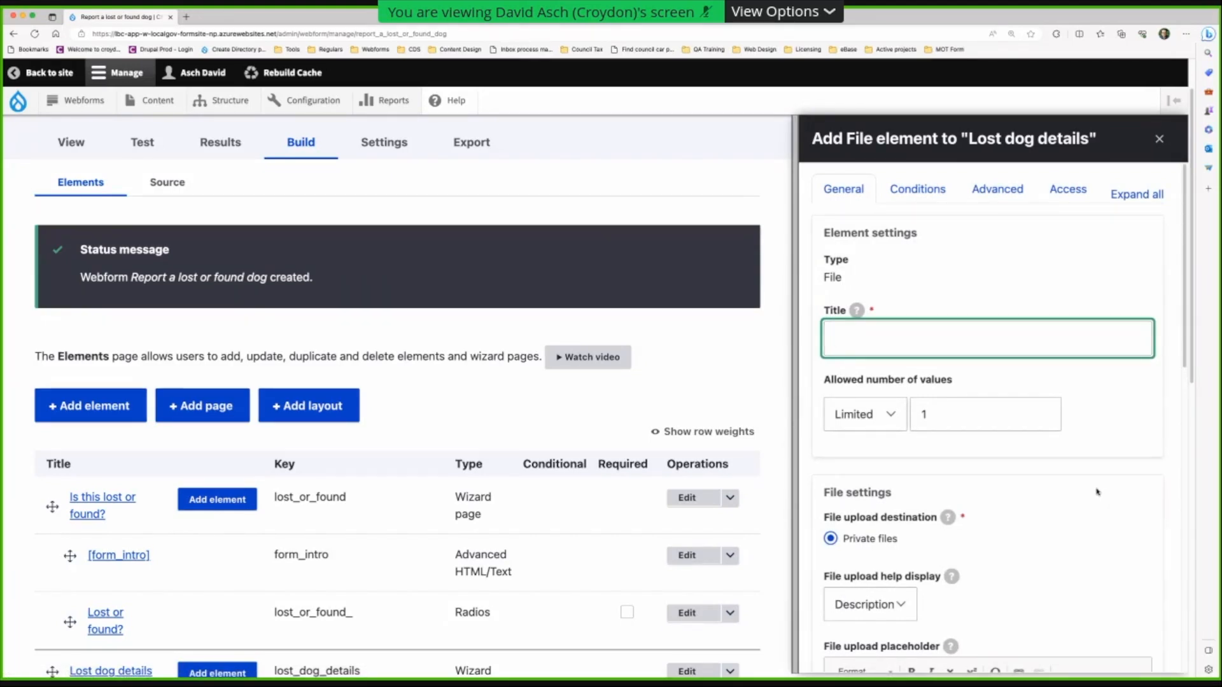
# - Title the file field 'Photo of the dog' and keep it limited to one value
pyautogui.scroll(-1, 1095, 491)
pyautogui.scroll(-2, 1094, 491)
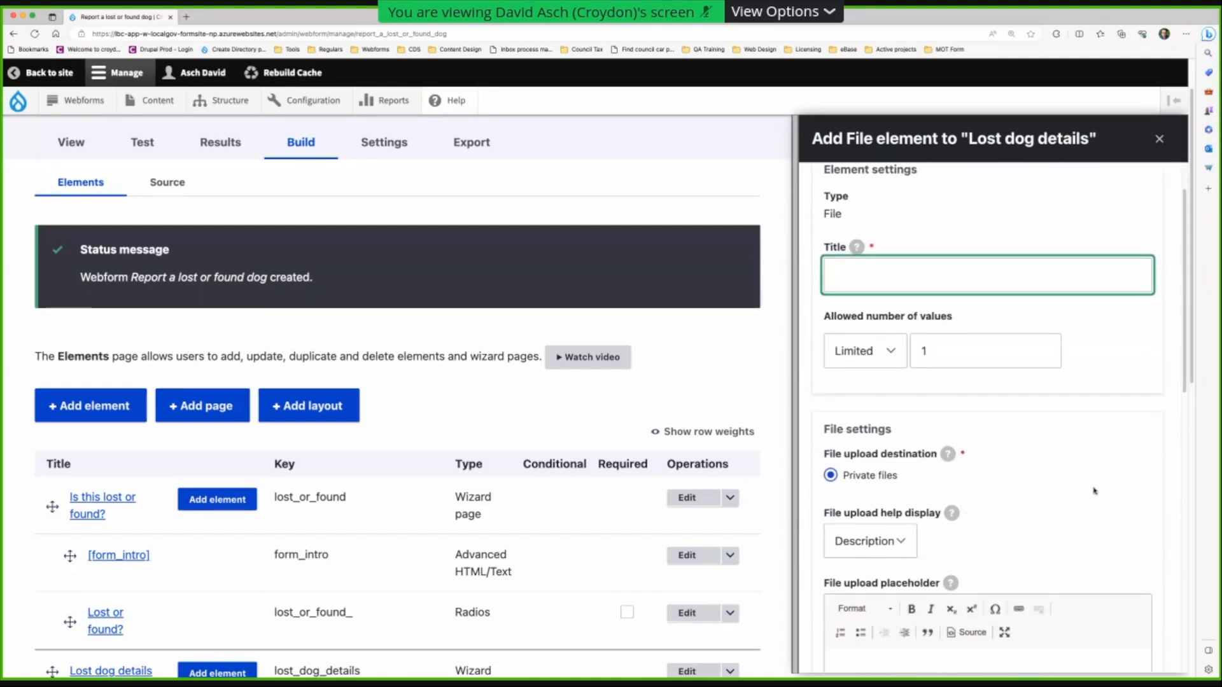
pyautogui.scroll(-1, 1094, 491)
pyautogui.scroll(-4, 1094, 491)
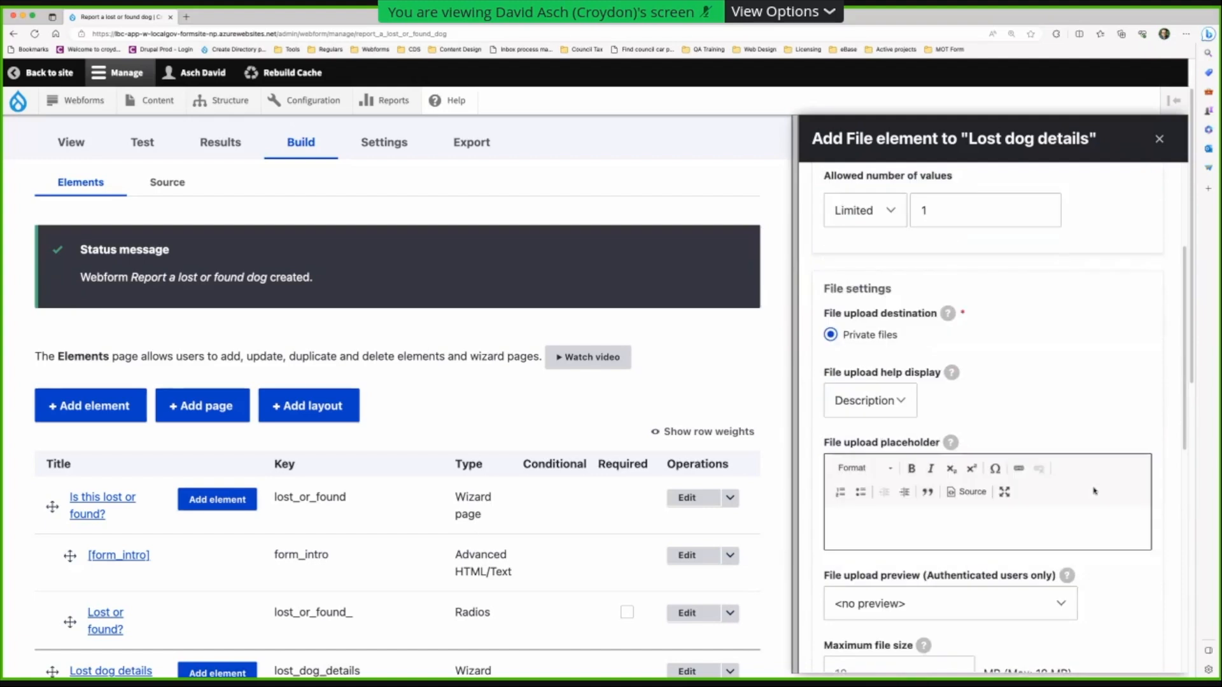
pyautogui.scroll(-2, 1095, 491)
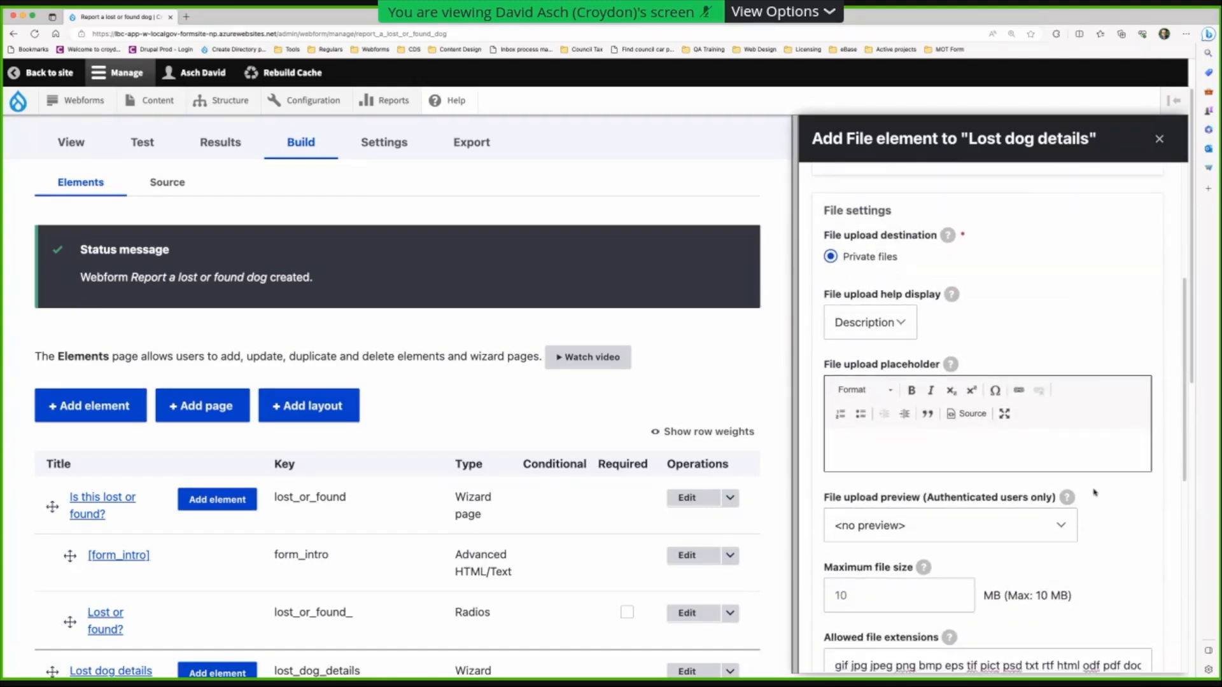
pyautogui.scroll(9, 1095, 490)
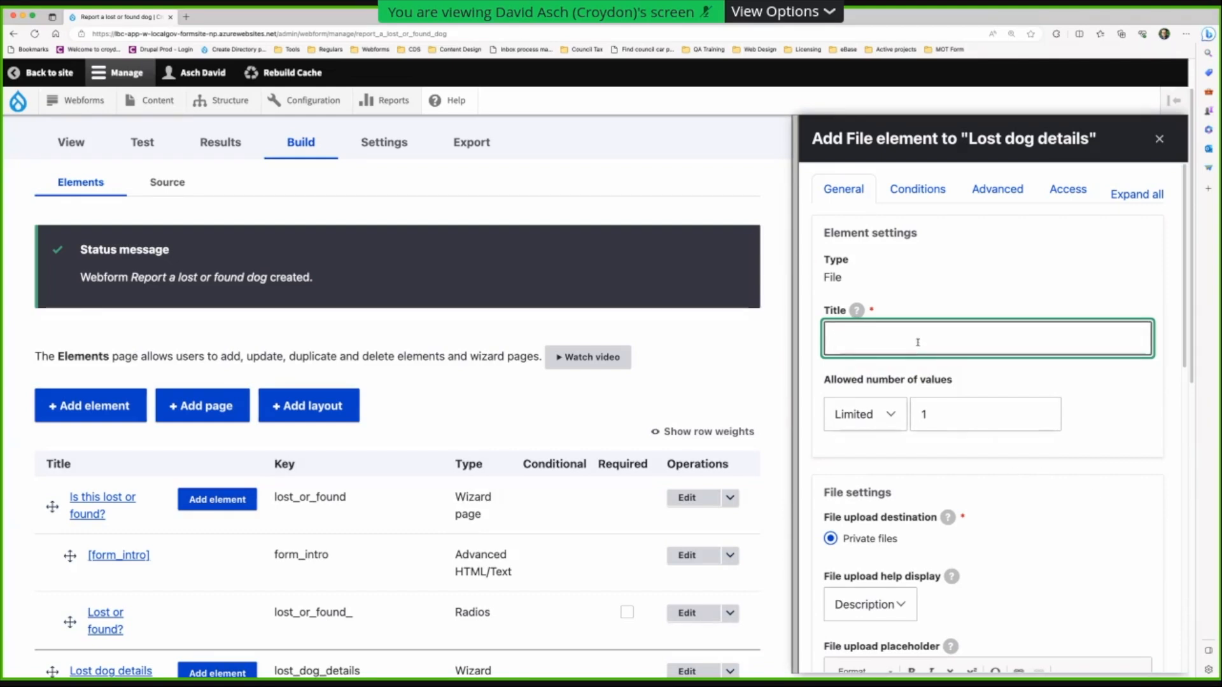
pyautogui.write('Photo o')
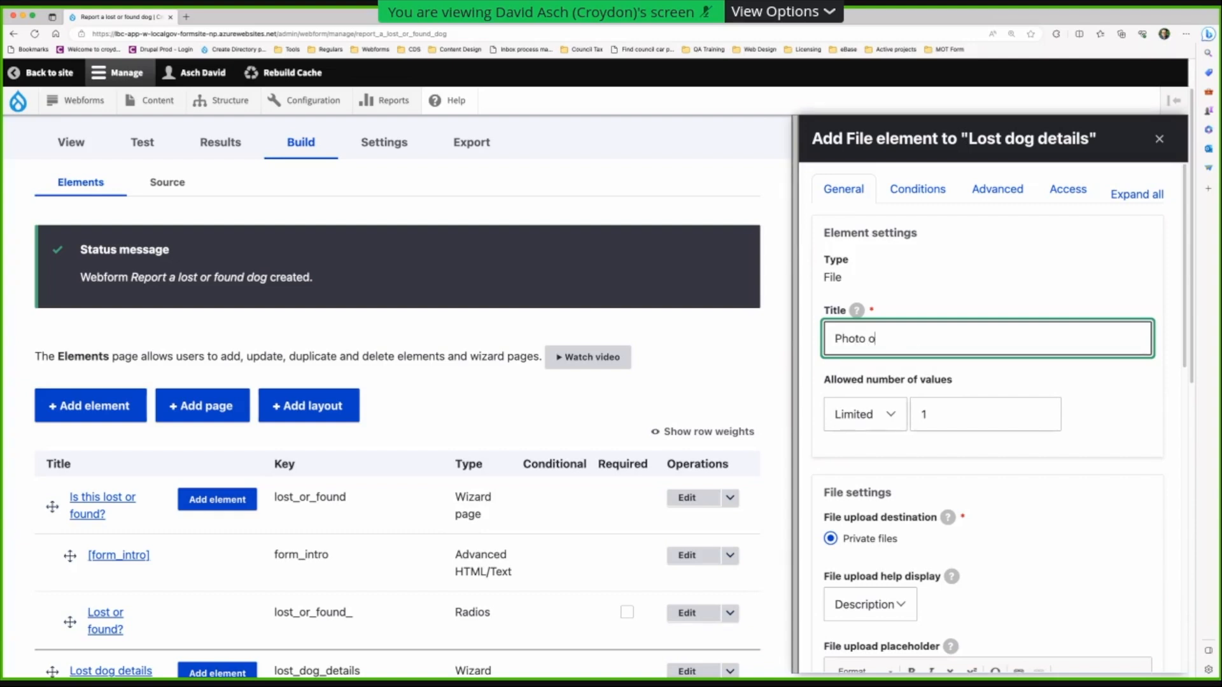
pyautogui.write('f the do')
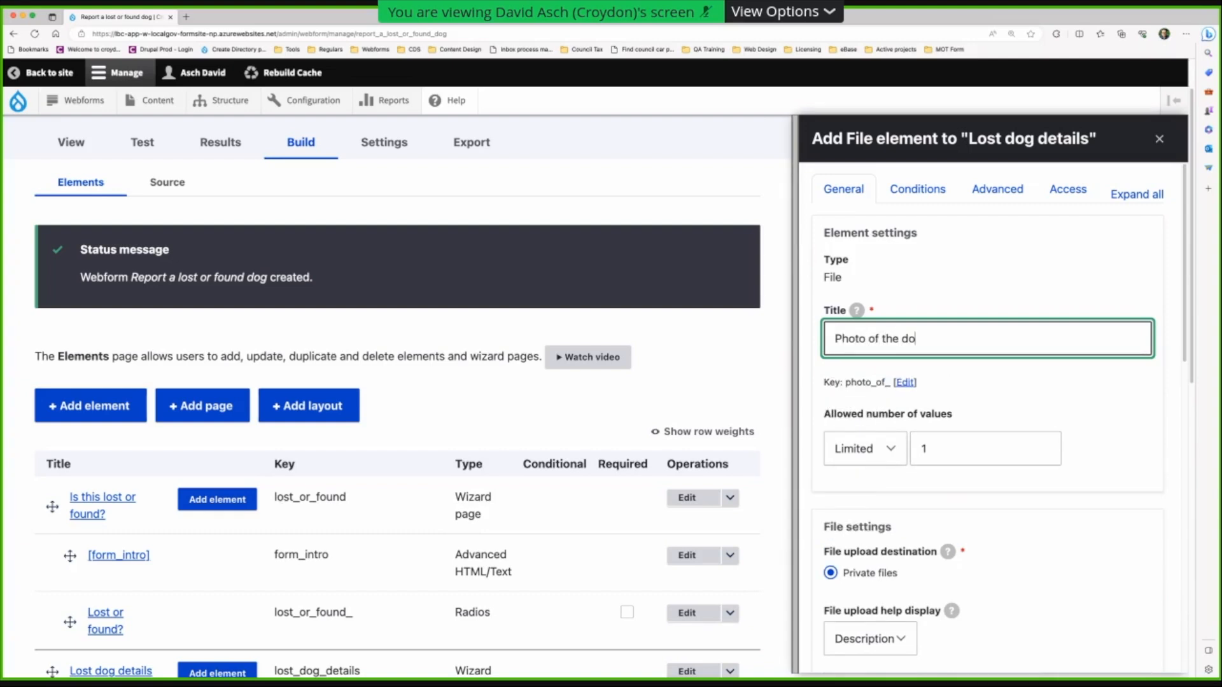
pyautogui.write('g')
pyautogui.click(865, 449)
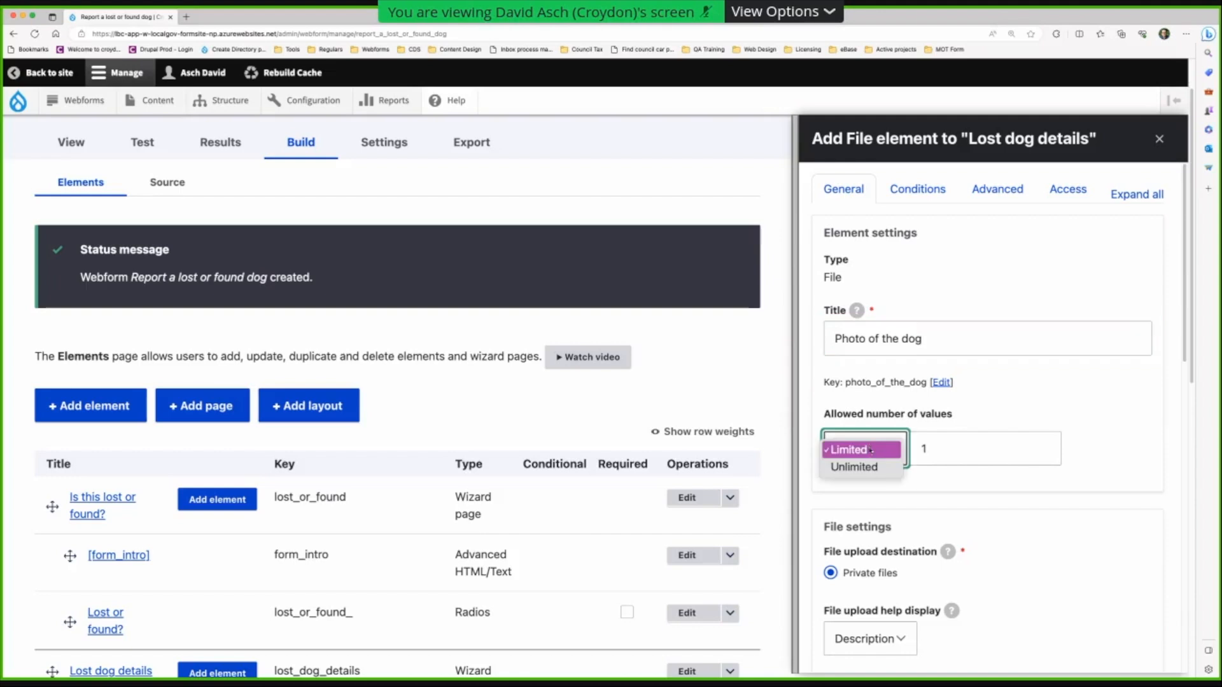
pyautogui.click(873, 451)
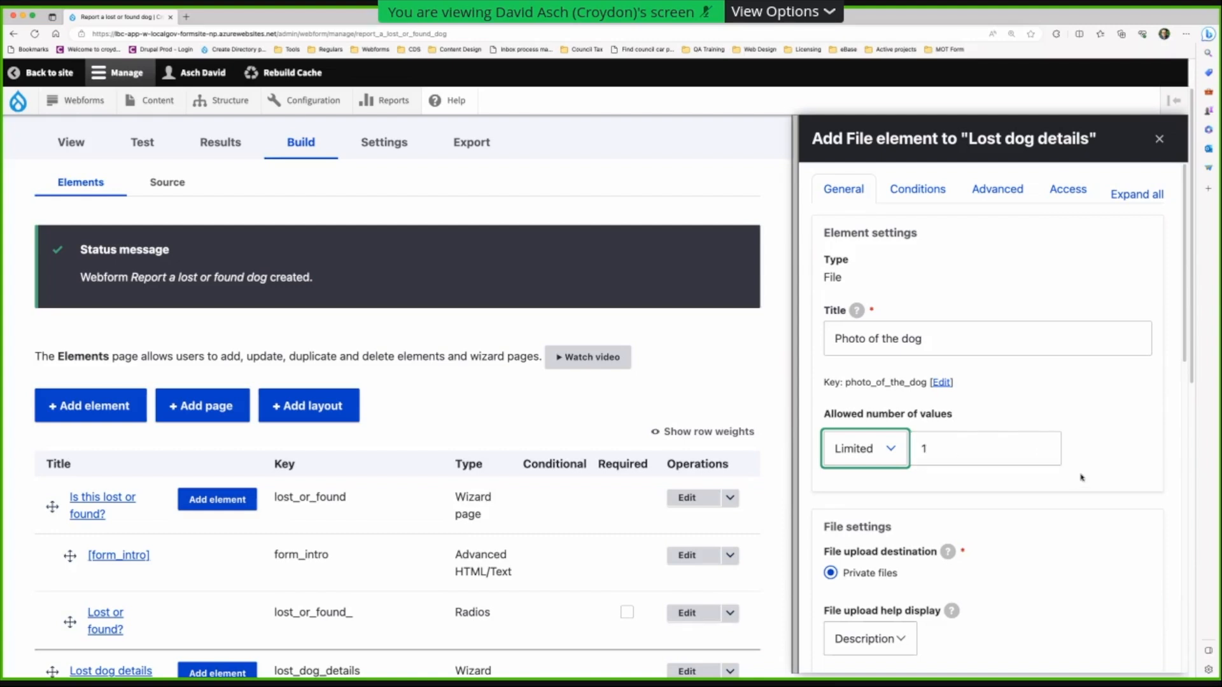
# - Trim the allowed file extensions down to gif jpg jpeg png
pyautogui.scroll(-3, 1096, 474)
pyautogui.scroll(-1, 1098, 476)
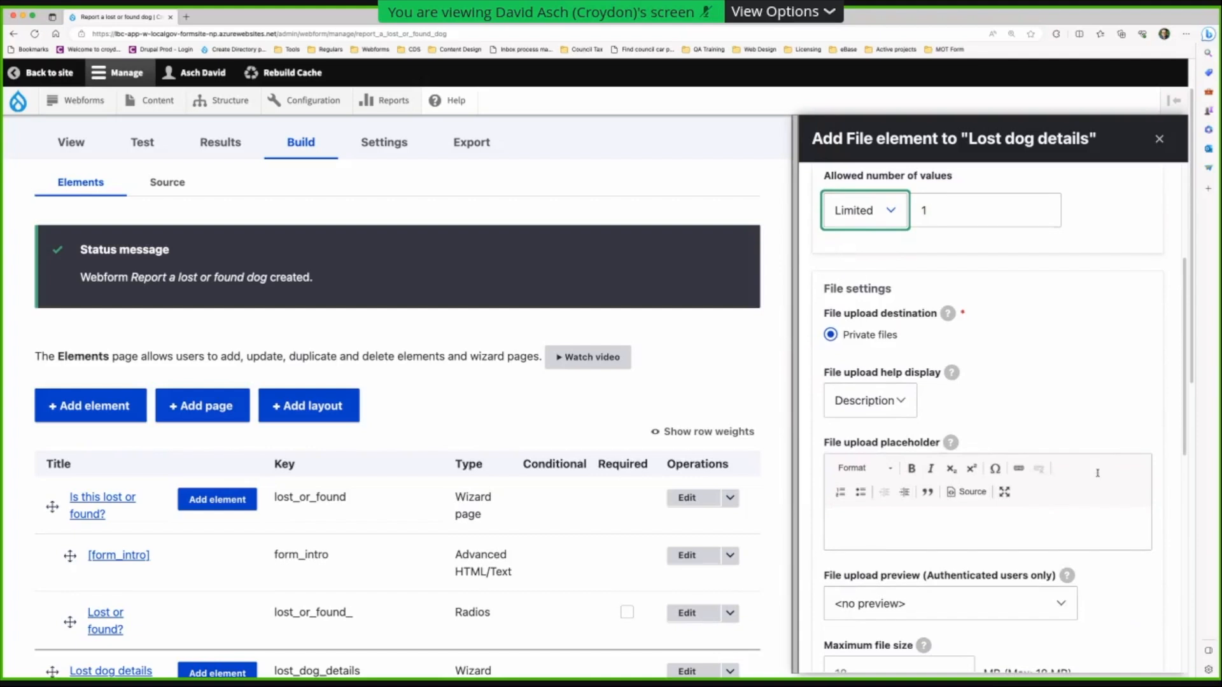
pyautogui.scroll(-1, 1018, 382)
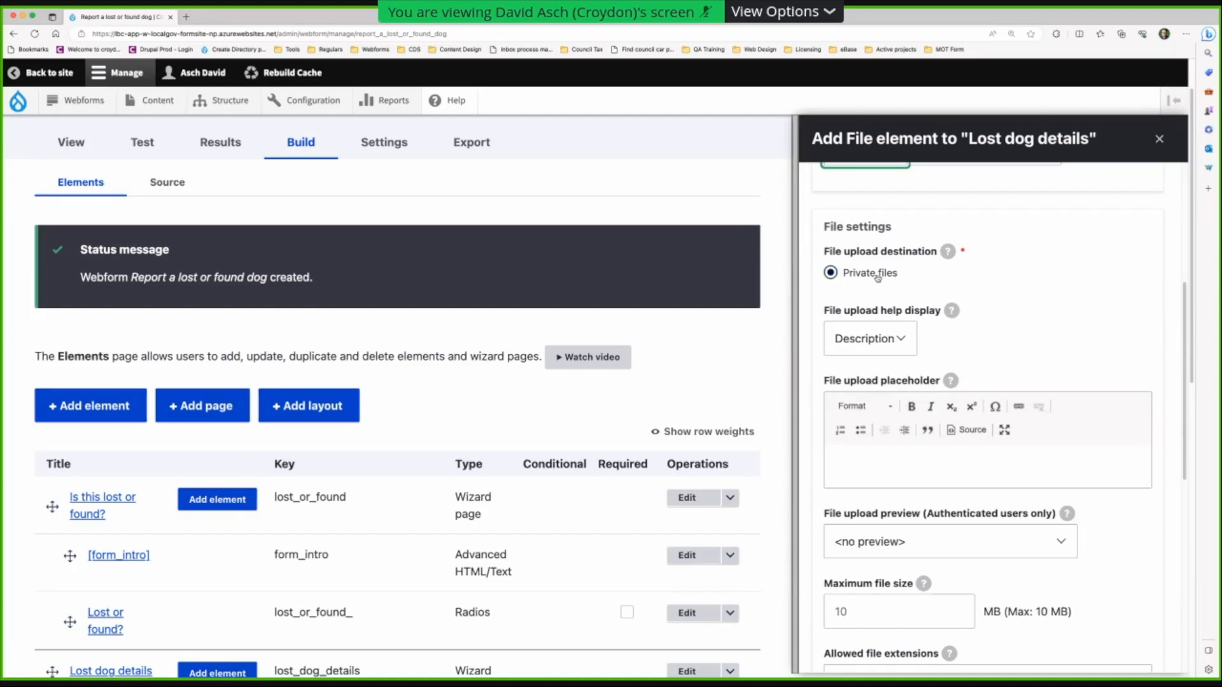
pyautogui.scroll(-2, 1023, 340)
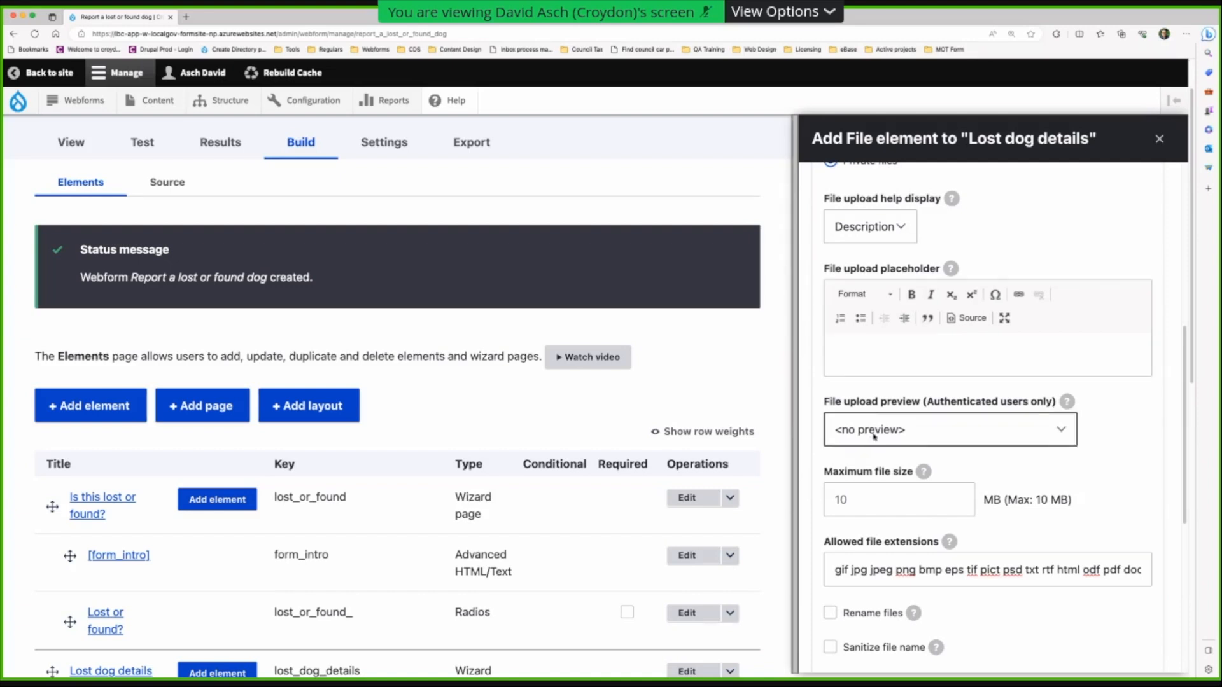
pyautogui.scroll(-3, 875, 436)
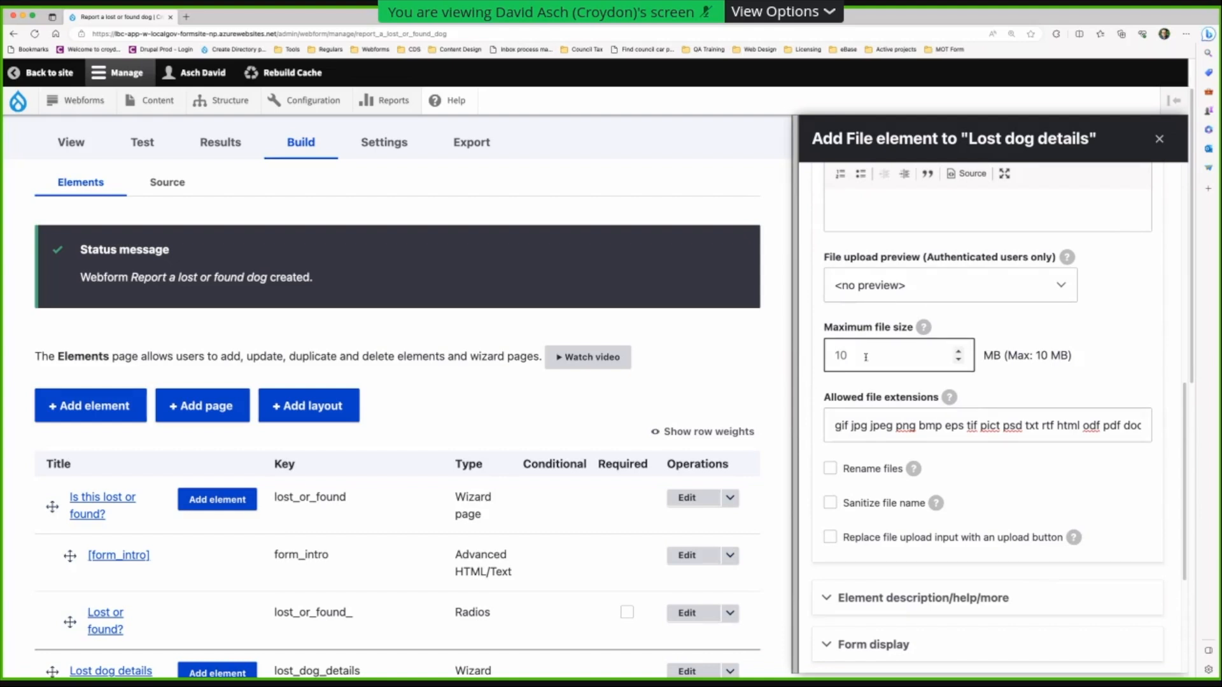
pyautogui.click(844, 425)
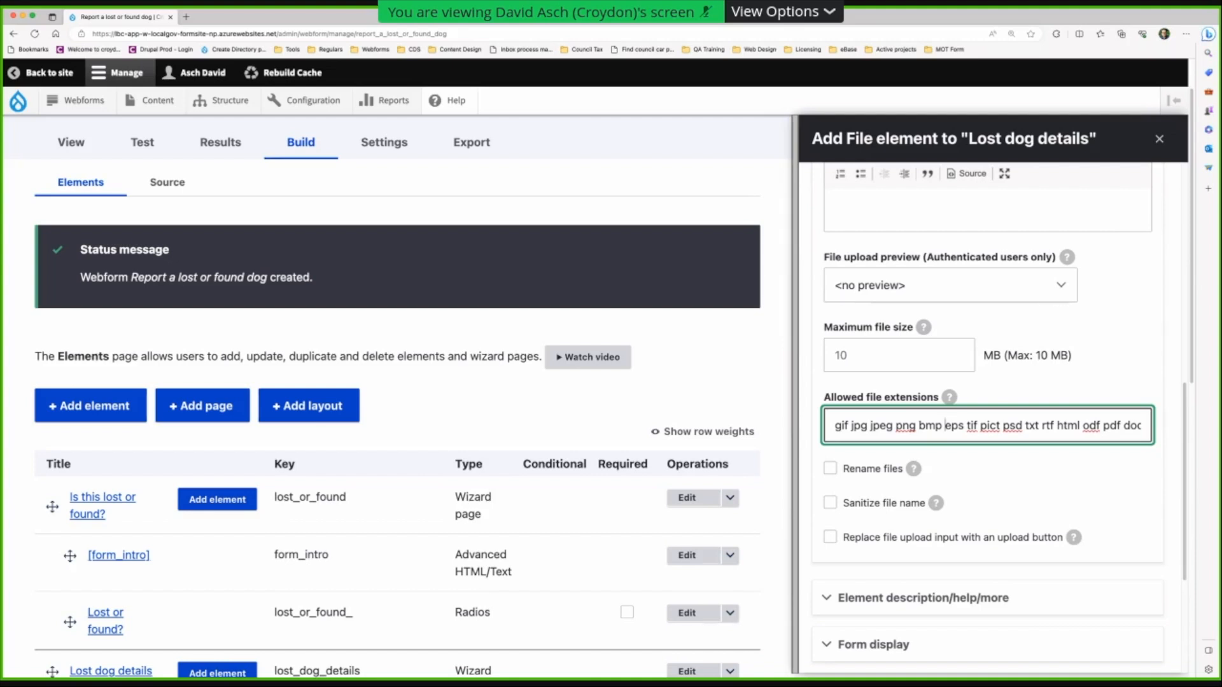
pyautogui.moveTo(945, 424); pyautogui.dragTo(1143, 426)
pyautogui.press('BackSpace')
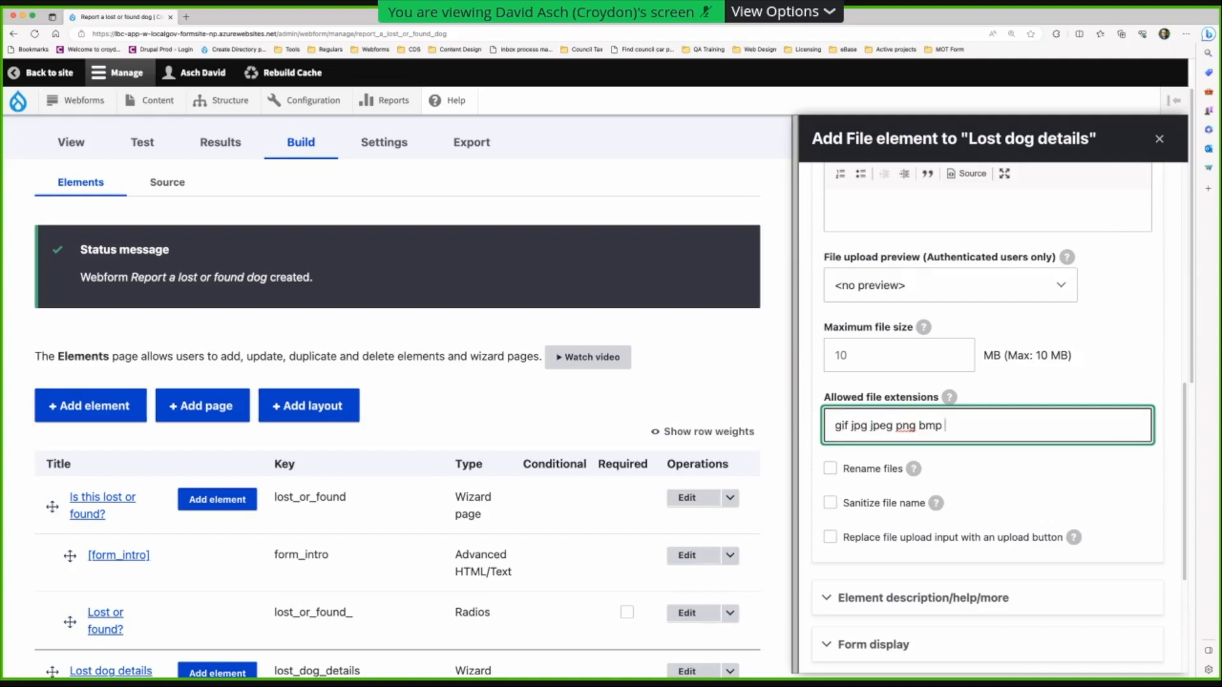
pyautogui.press('BackSpace')
pyautogui.press('BackSpace')
pyautogui.press('BackSpace')
pyautogui.press('BackSpace')
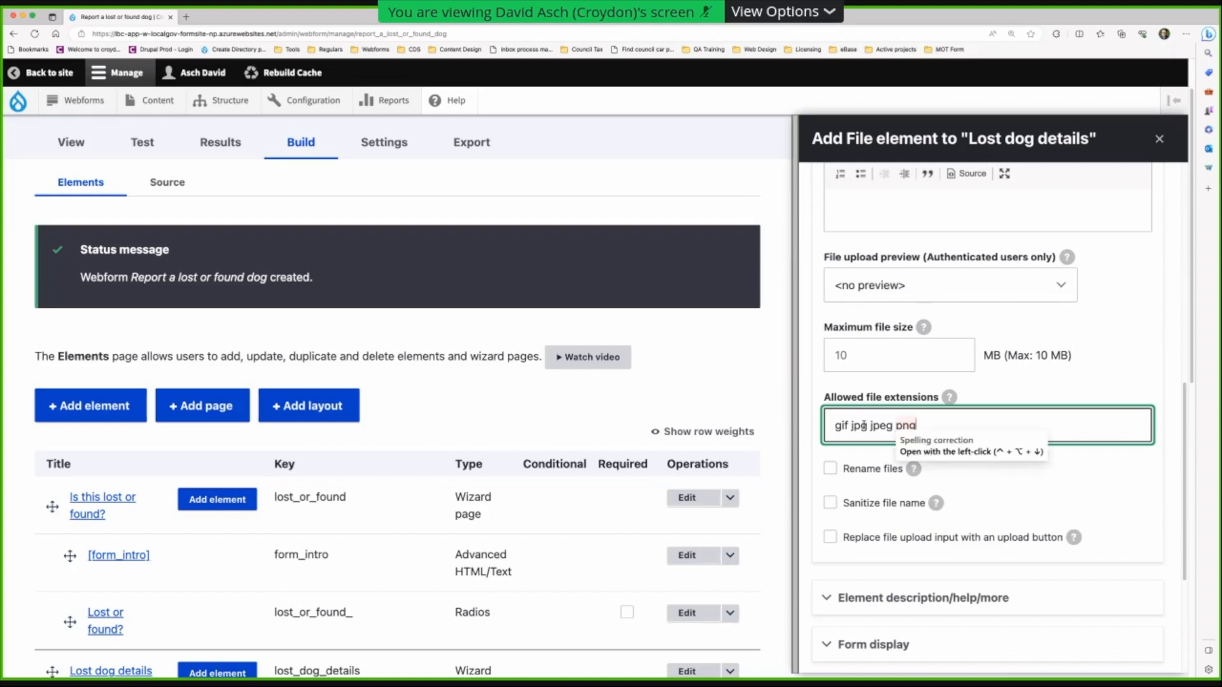
pyautogui.click(1083, 400)
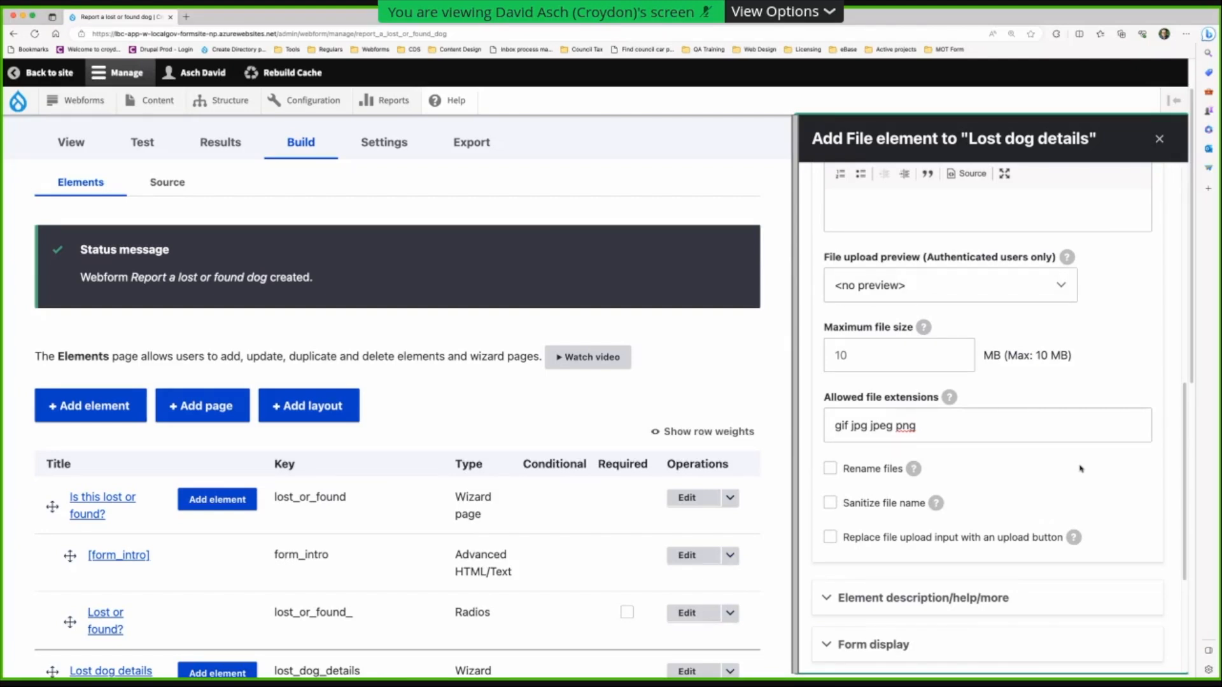
# - Turn on Sanitize file name for uploaded photos
pyautogui.moveTo(913, 469)
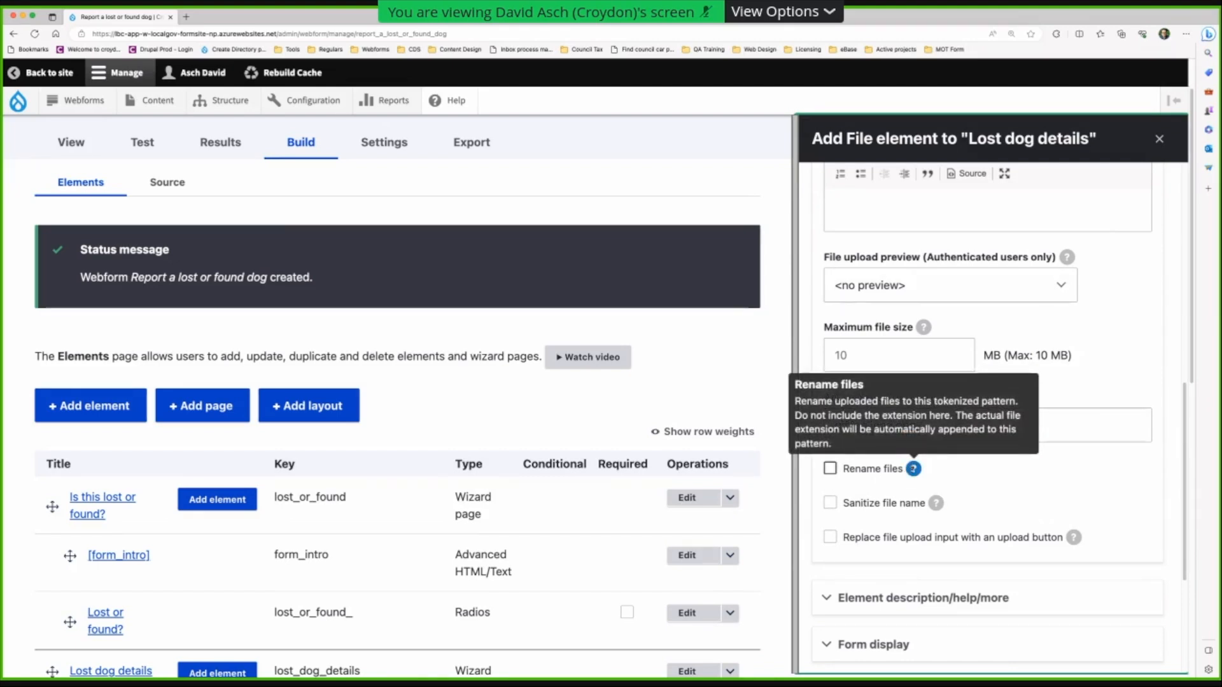
pyautogui.moveTo(935, 503)
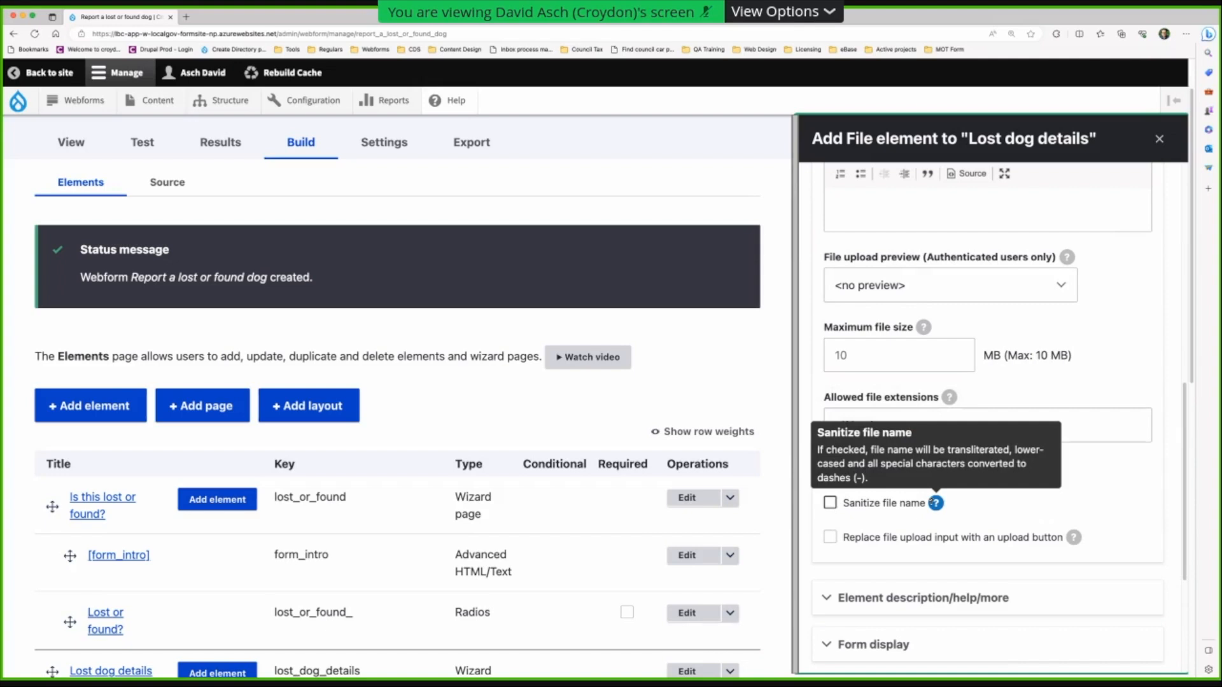
pyautogui.click(830, 504)
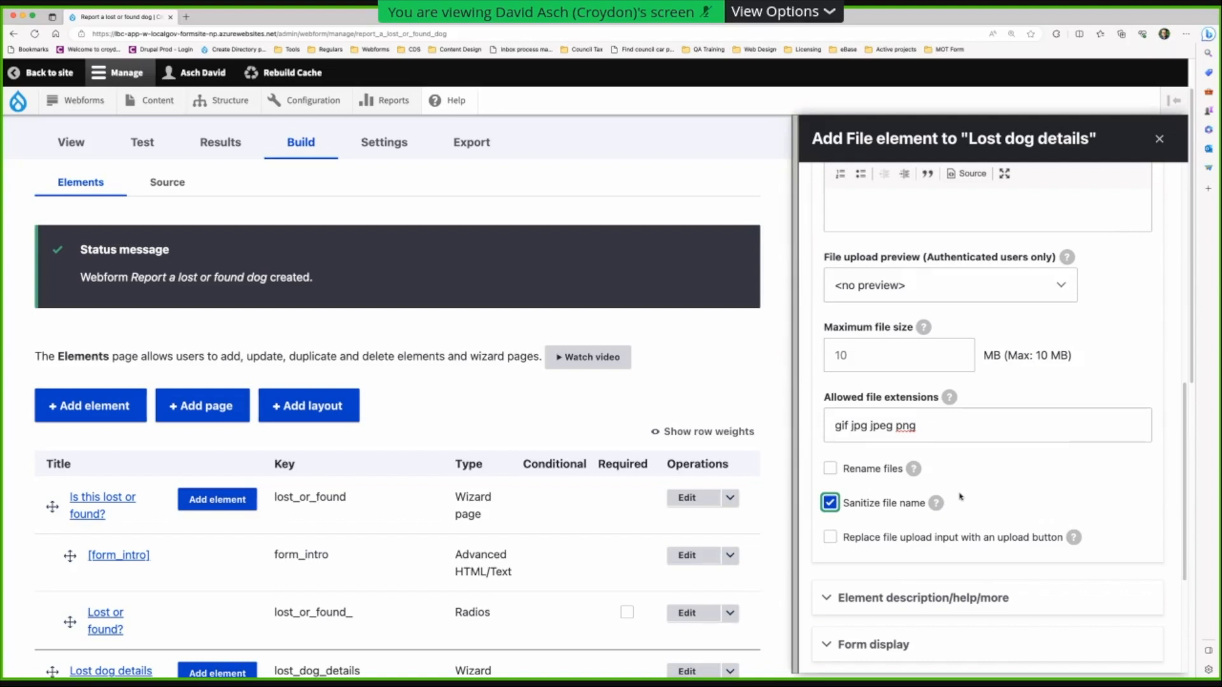
pyautogui.scroll(-3, 965, 490)
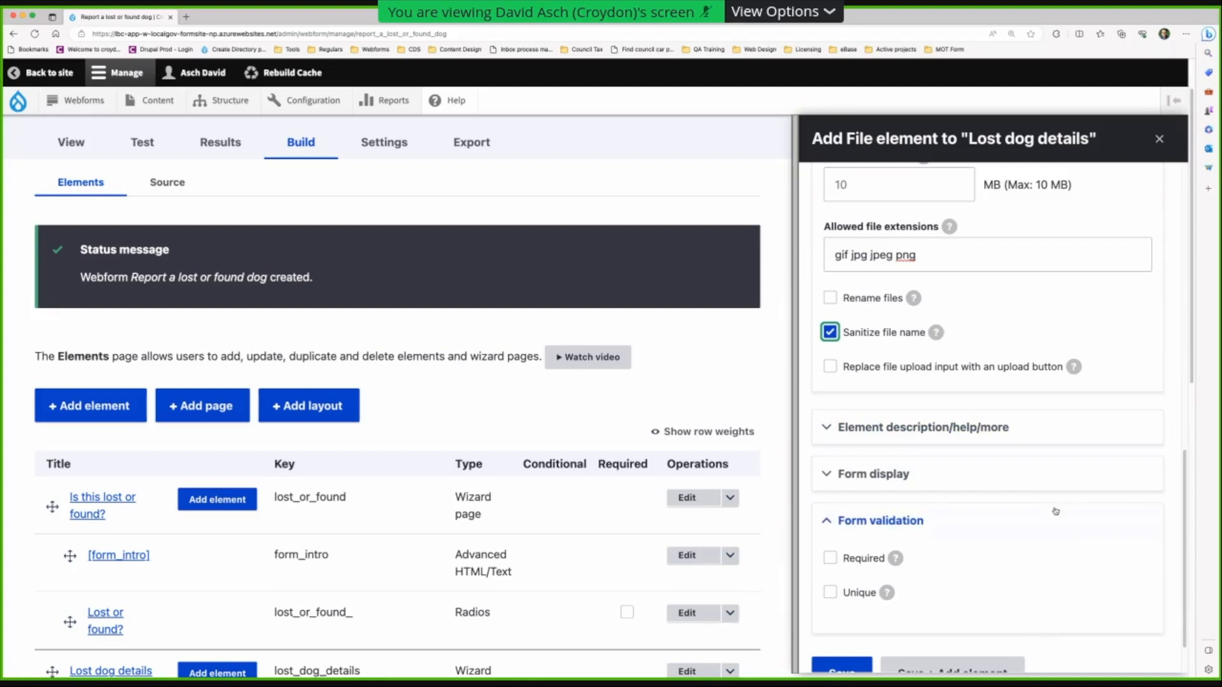
pyautogui.scroll(-1, 1055, 511)
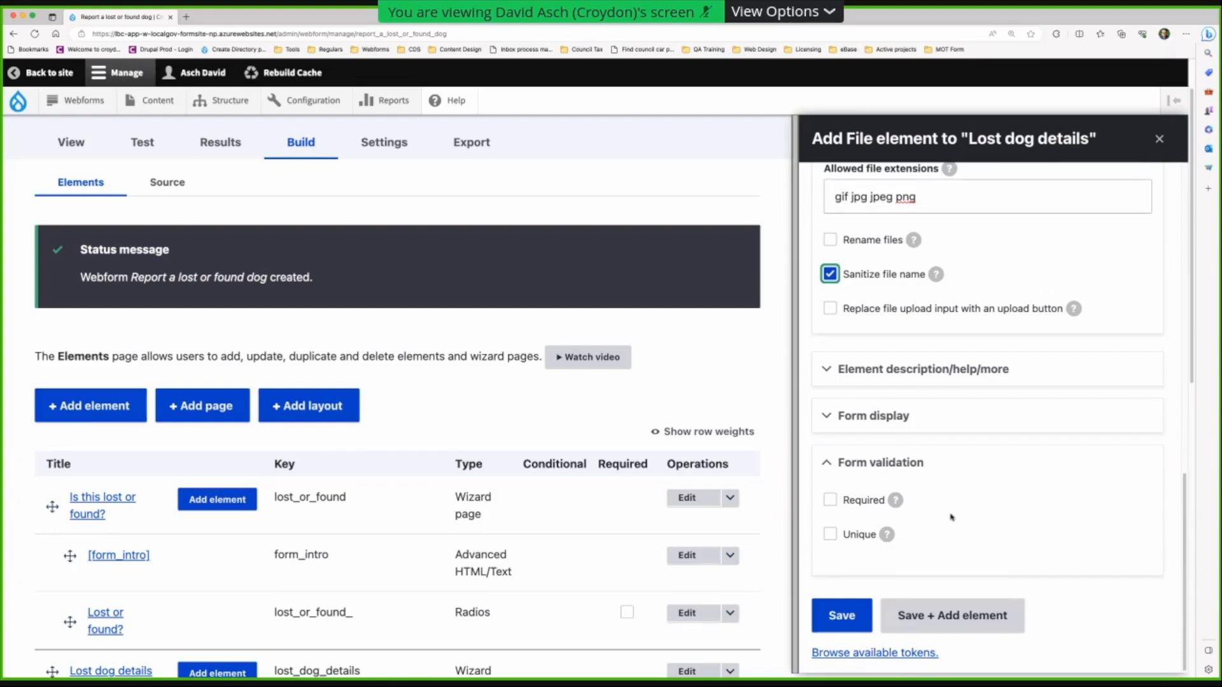
pyautogui.scroll(10, 946, 516)
pyautogui.scroll(-7, 941, 614)
pyautogui.scroll(-2, 942, 614)
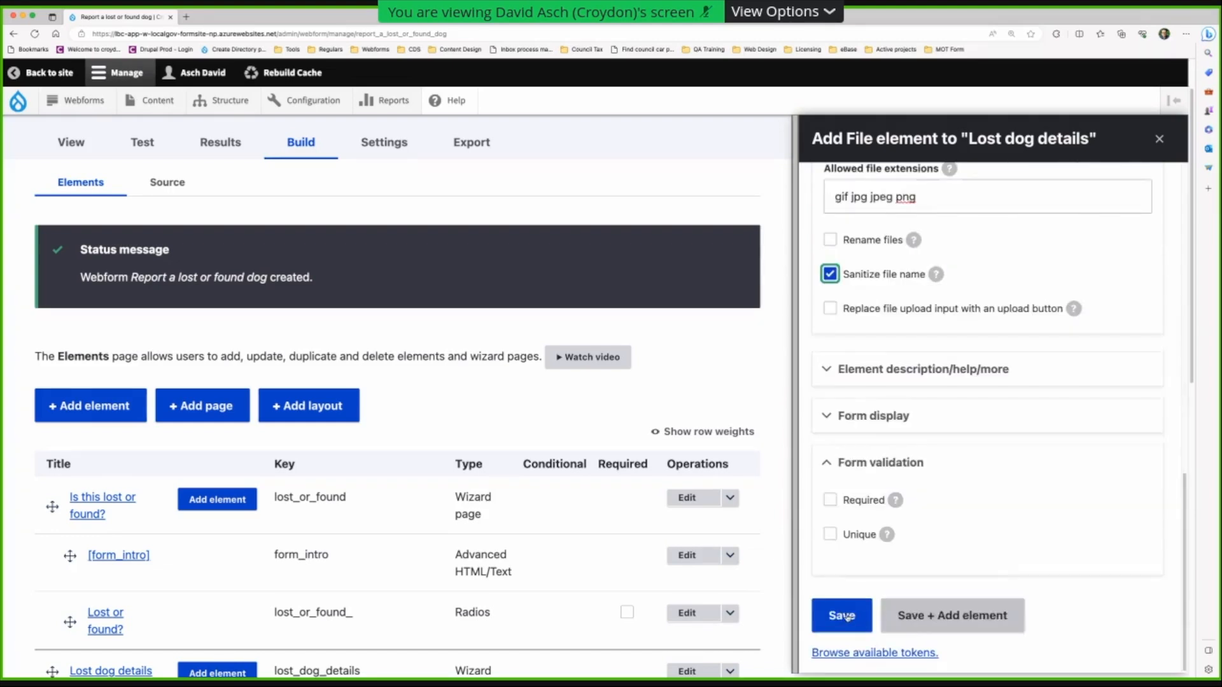
# - Save the Photo of the dog field and check its new row under Lost dog details
pyautogui.click(843, 615)
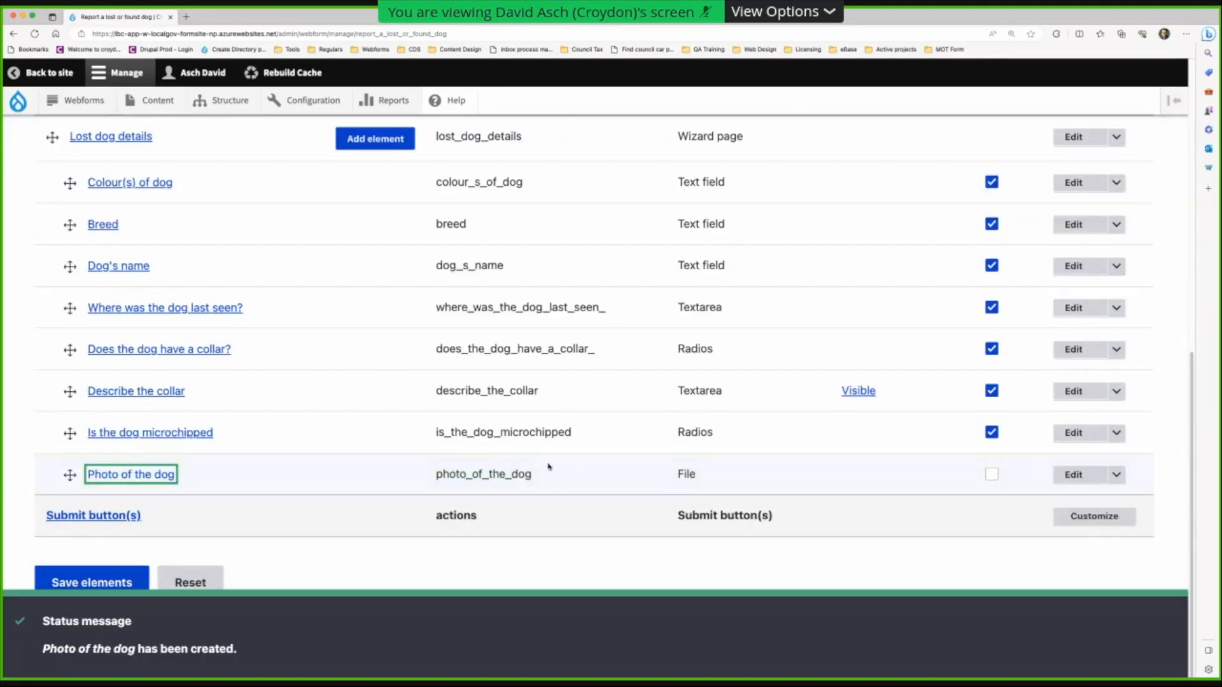
pyautogui.scroll(3, 518, 462)
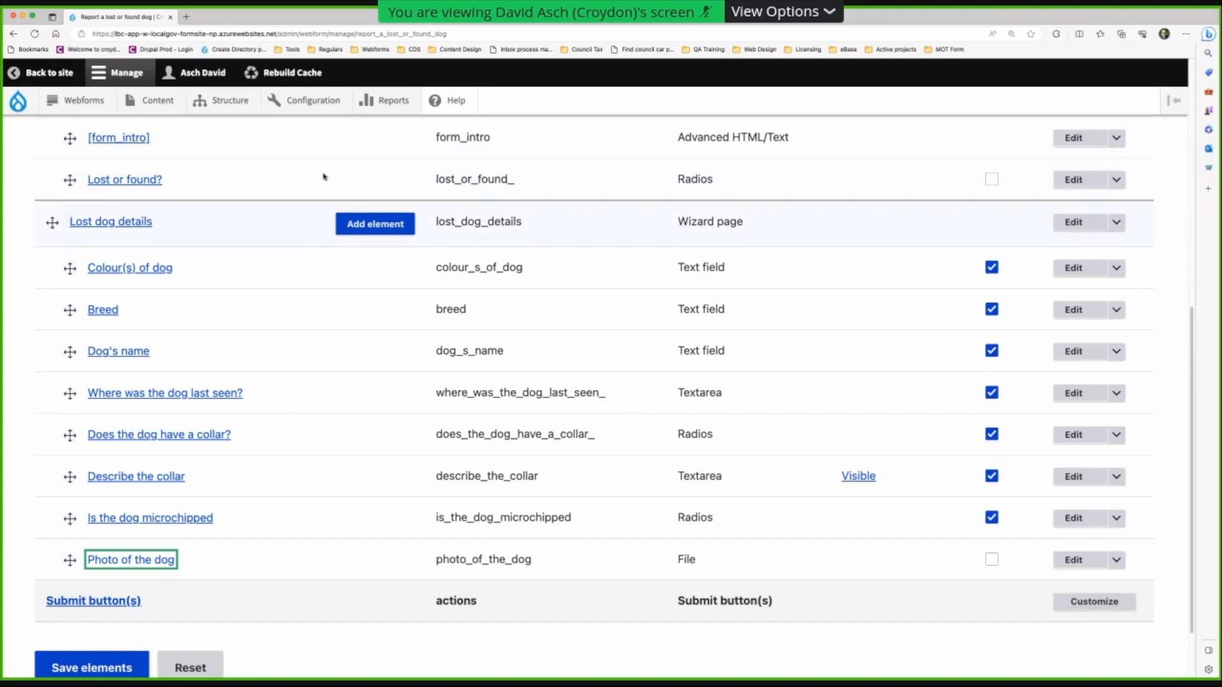
pyautogui.scroll(7, 261, 321)
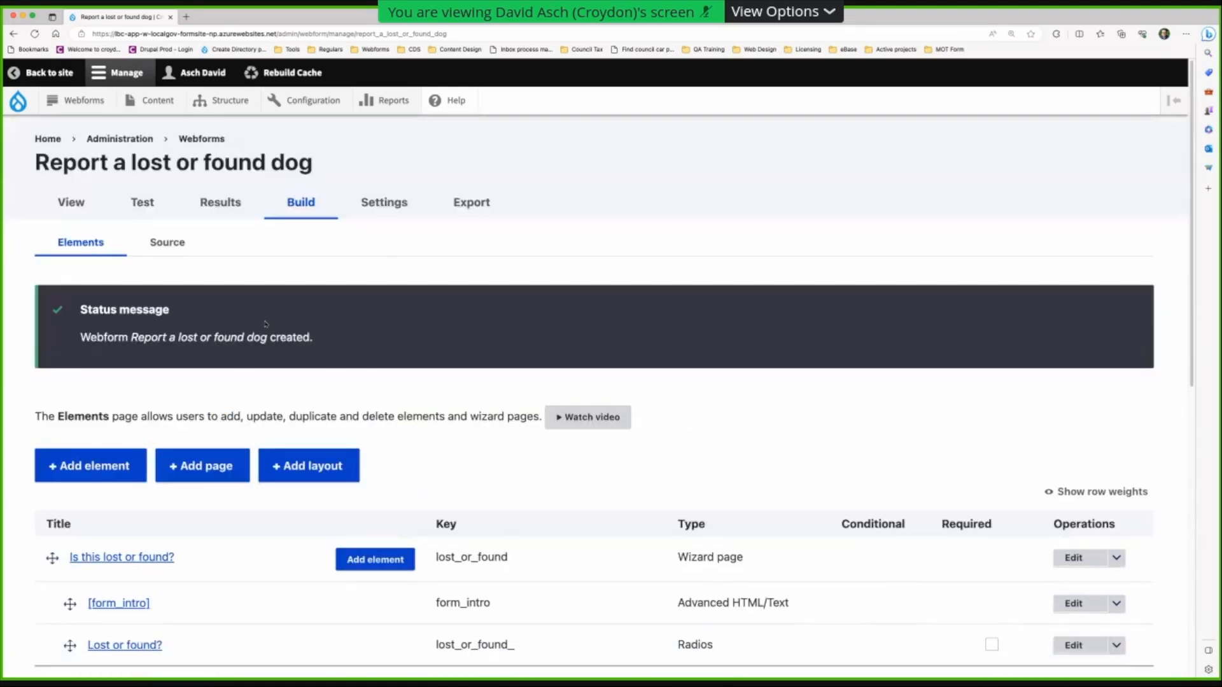
pyautogui.scroll(-5, 283, 338)
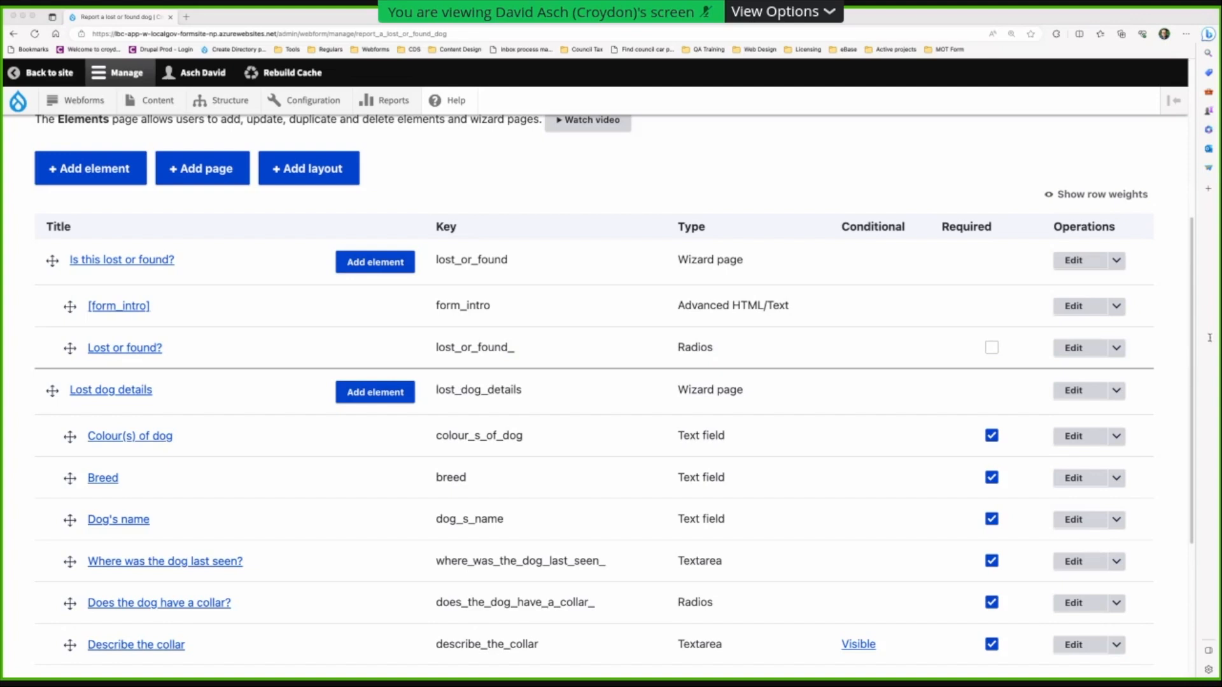
pyautogui.click(1047, 339)
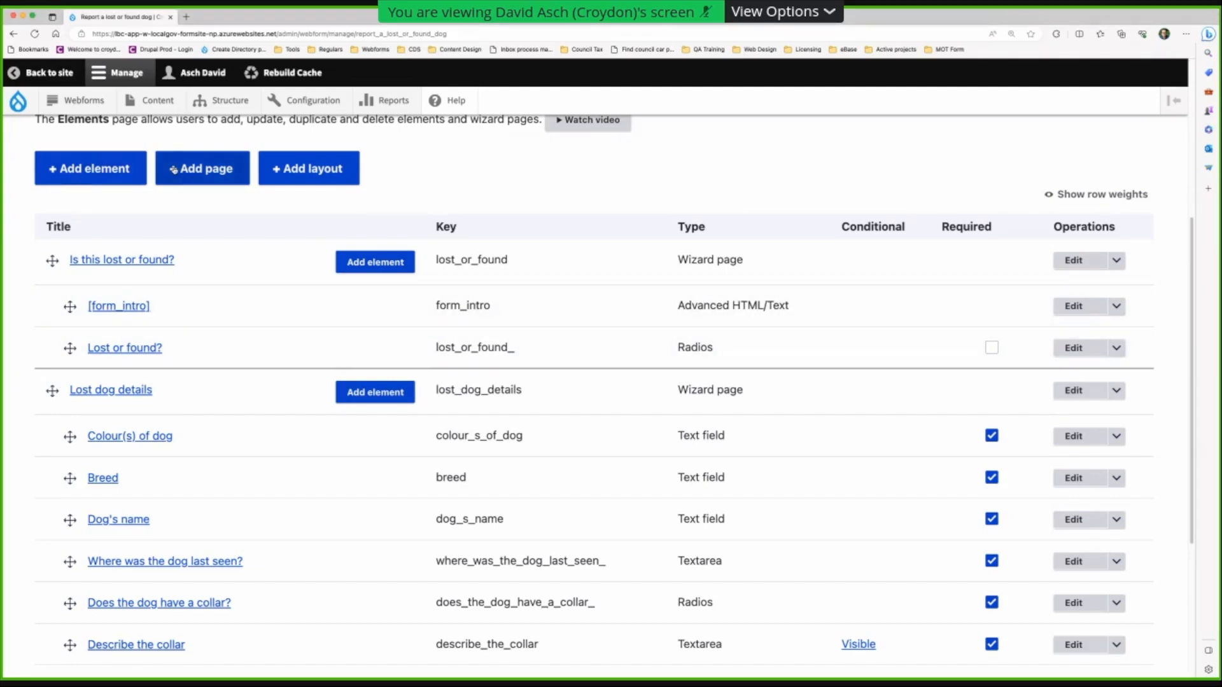
# - Create a 'Found dog details' wizard page and save it, moving on to add an element
pyautogui.click(194, 170)
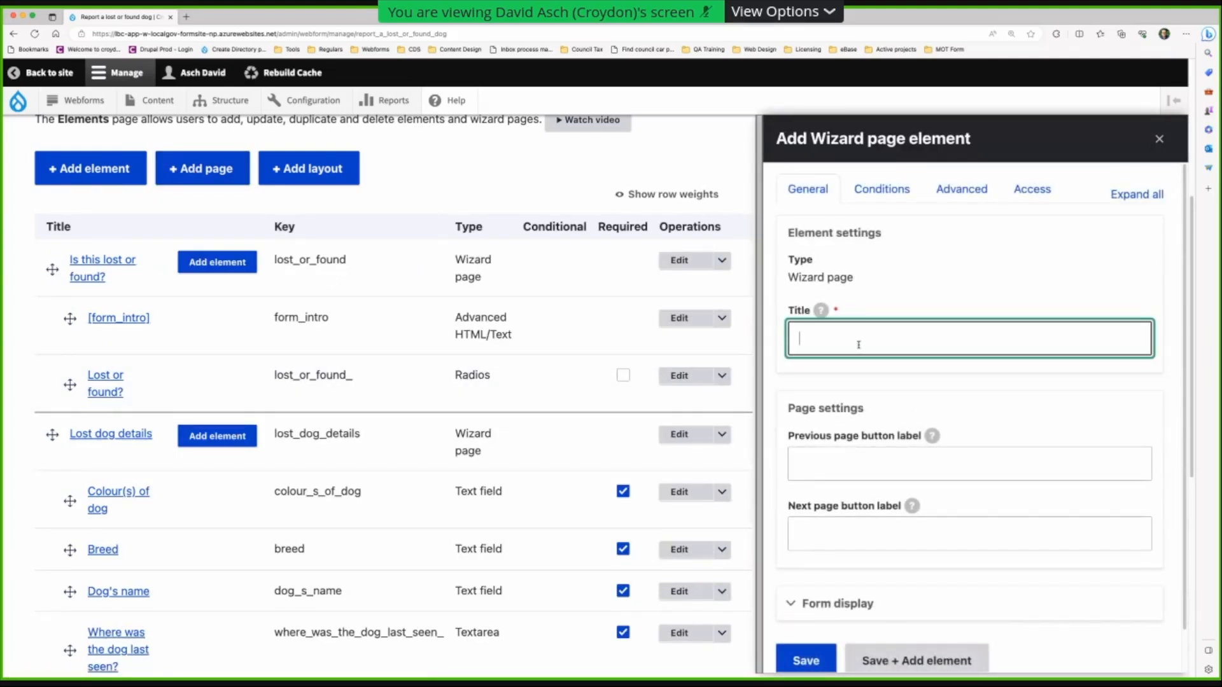
pyautogui.write('Found dog details')
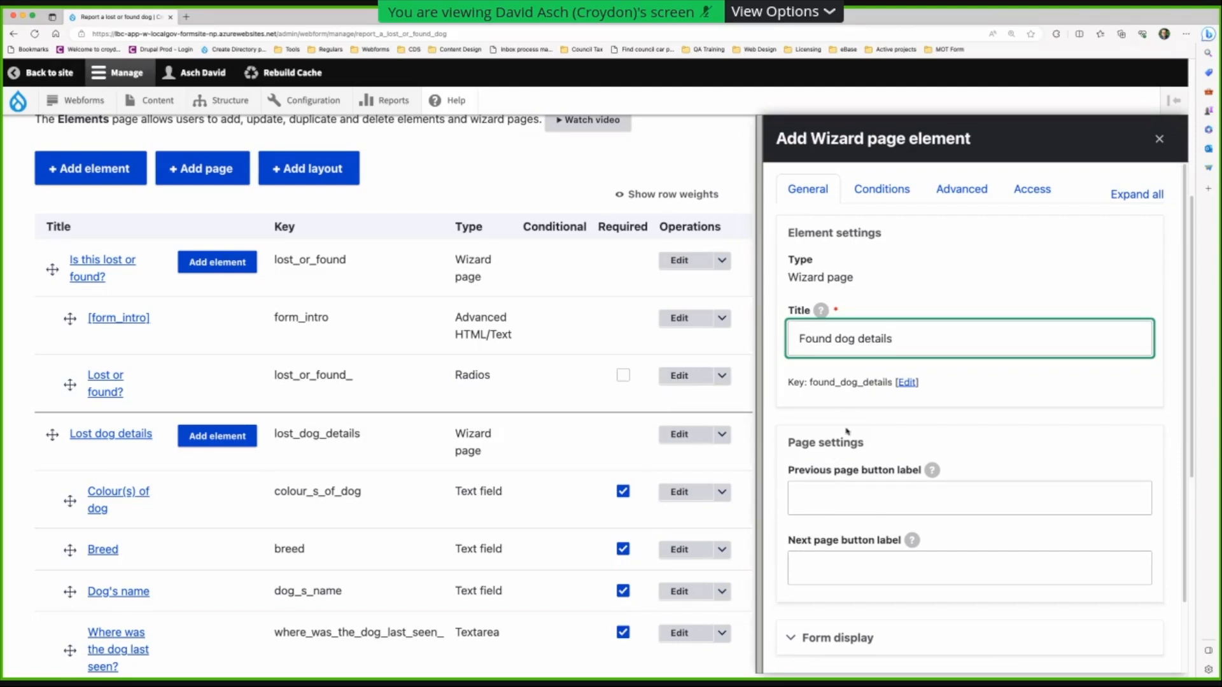
pyautogui.scroll(-3, 849, 429)
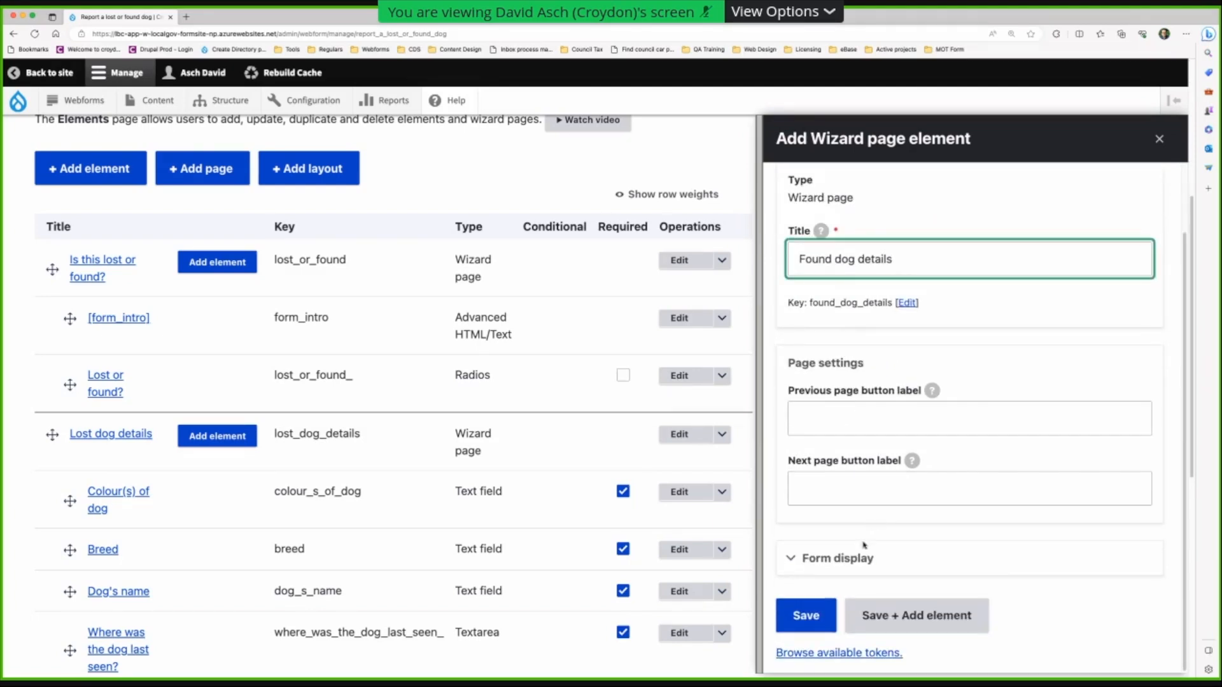
pyautogui.click(884, 616)
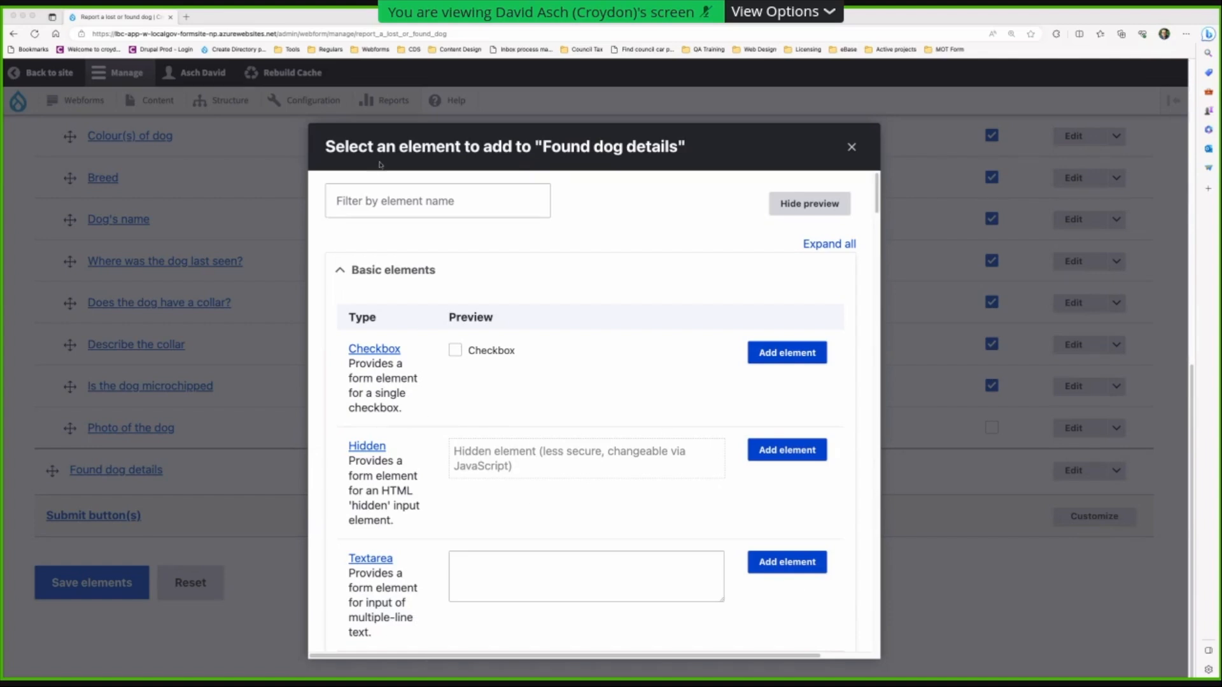
# - Add a Text field titled 'Colour(s) of dog' to Found dog details
pyautogui.click(380, 201)
pyautogui.write('text')
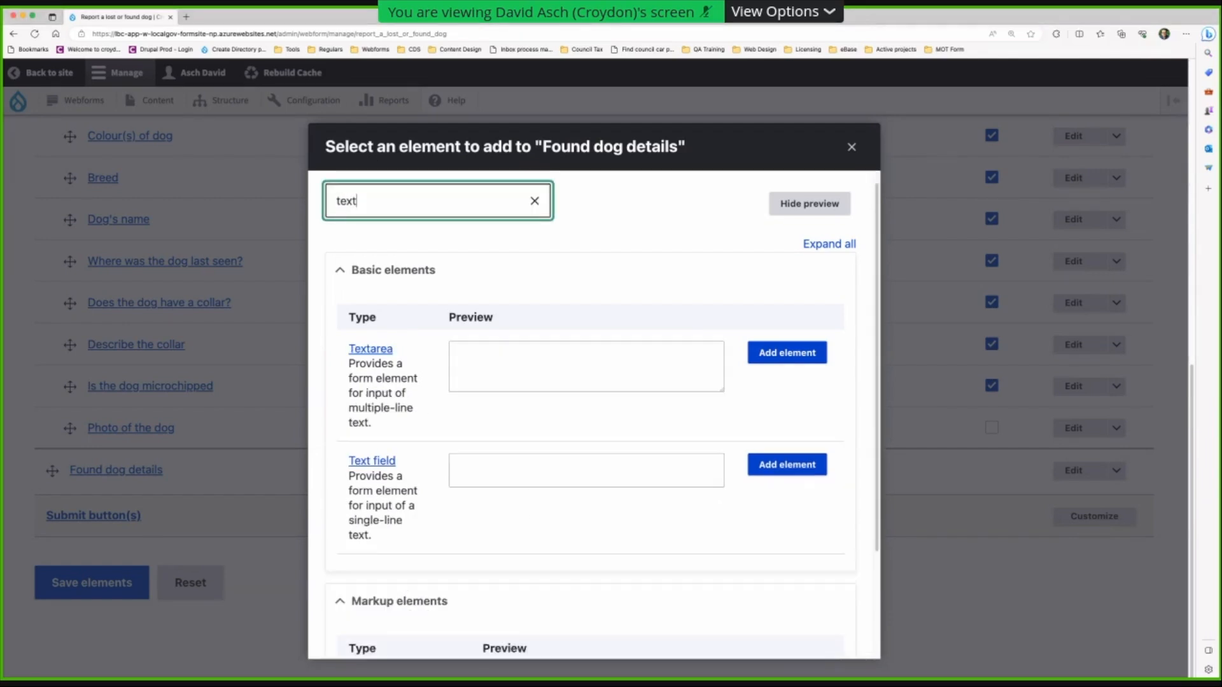
pyautogui.click(484, 474)
pyautogui.click(814, 468)
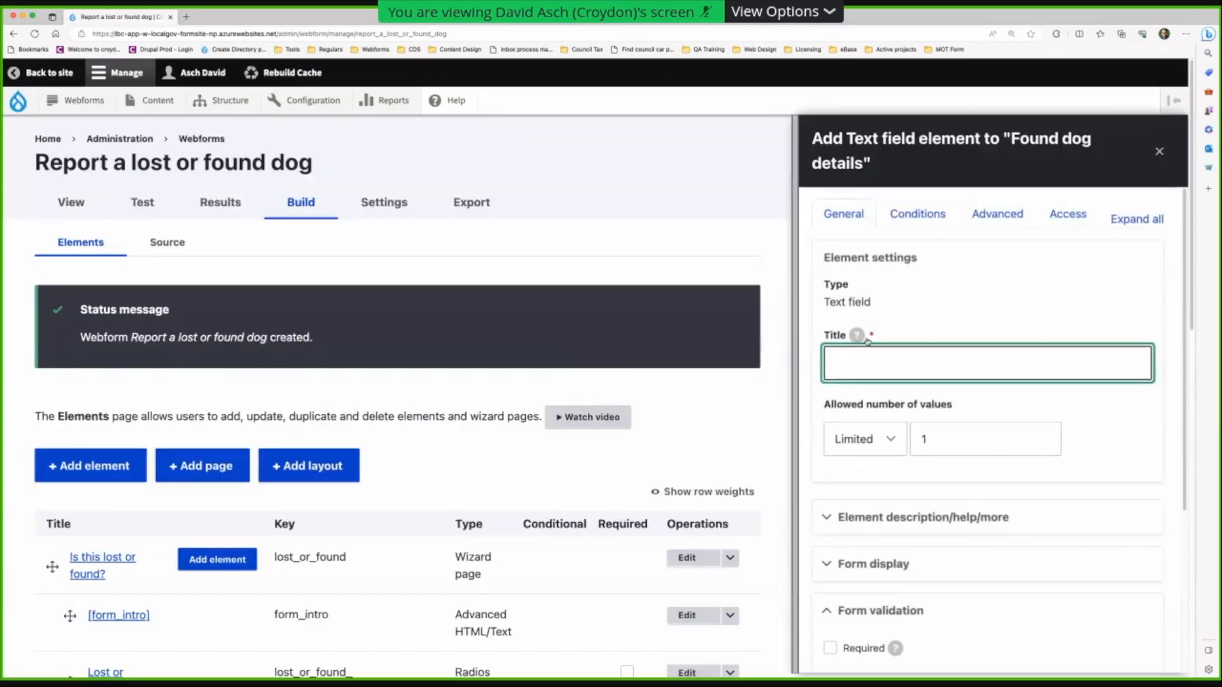
pyautogui.write('Colour(s) of dog')
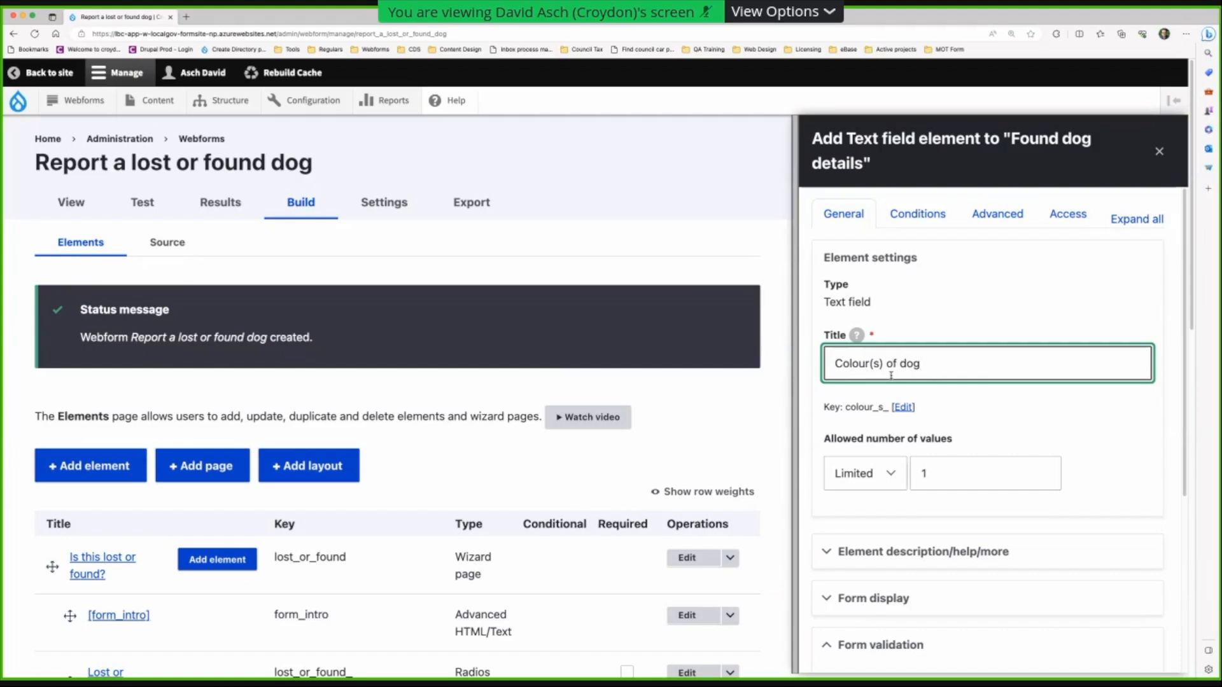
pyautogui.click(948, 472)
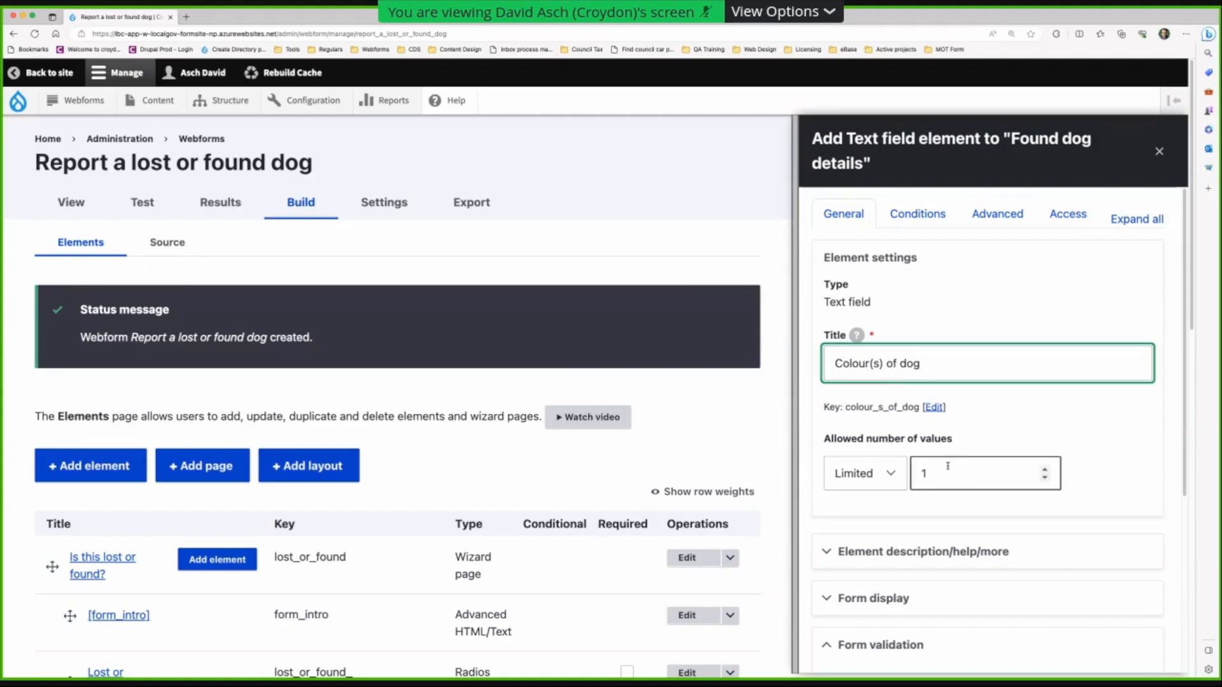
# - Make it required with message 'You must tell us the colour(s) of the dog' and save
pyautogui.scroll(-5, 917, 483)
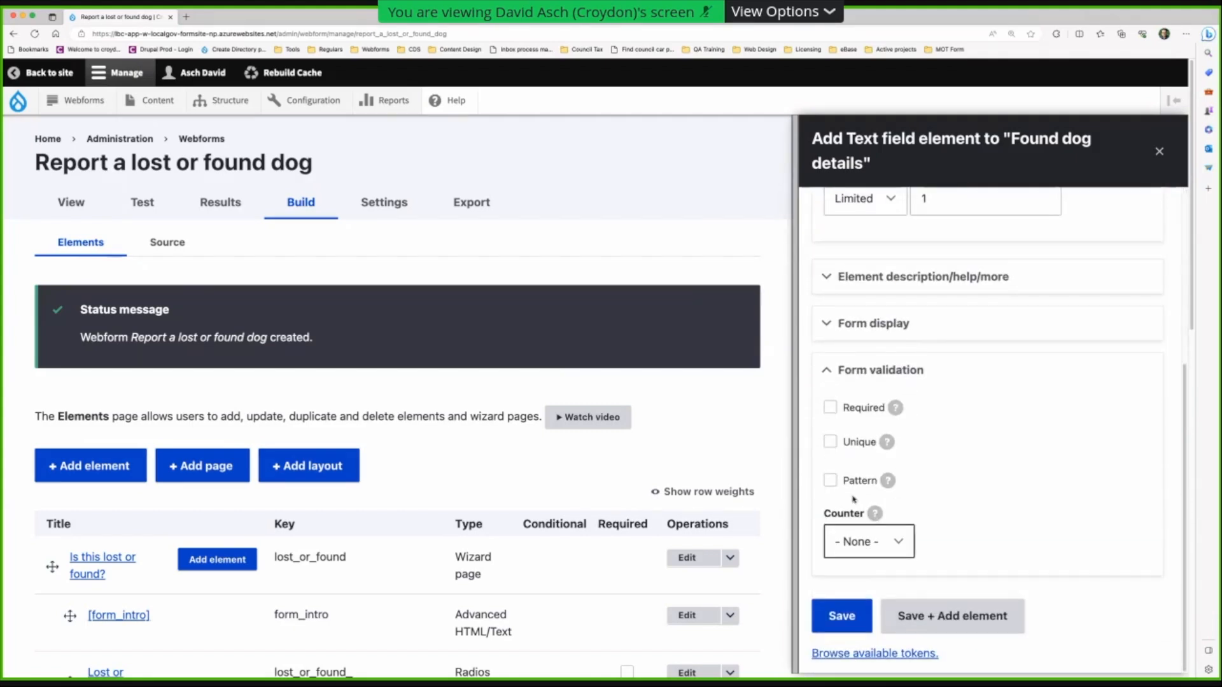
pyautogui.click(832, 409)
pyautogui.click(893, 469)
pyautogui.write('Y')
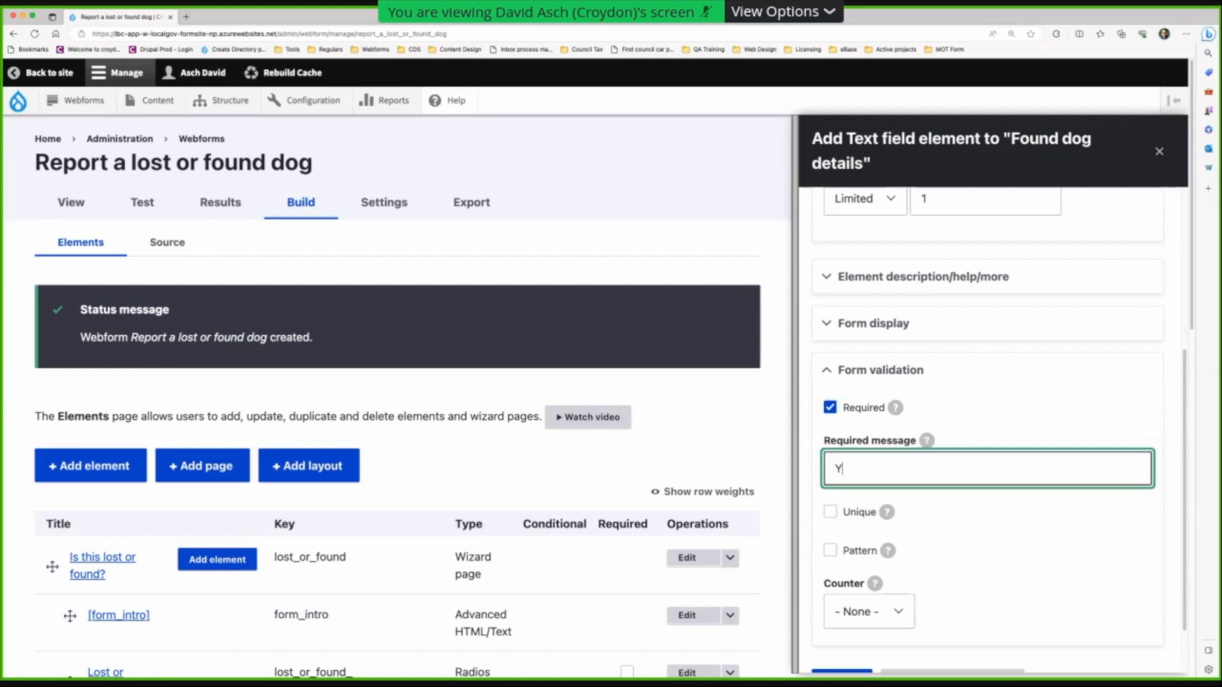
pyautogui.write('ou must tell us the colour(s')
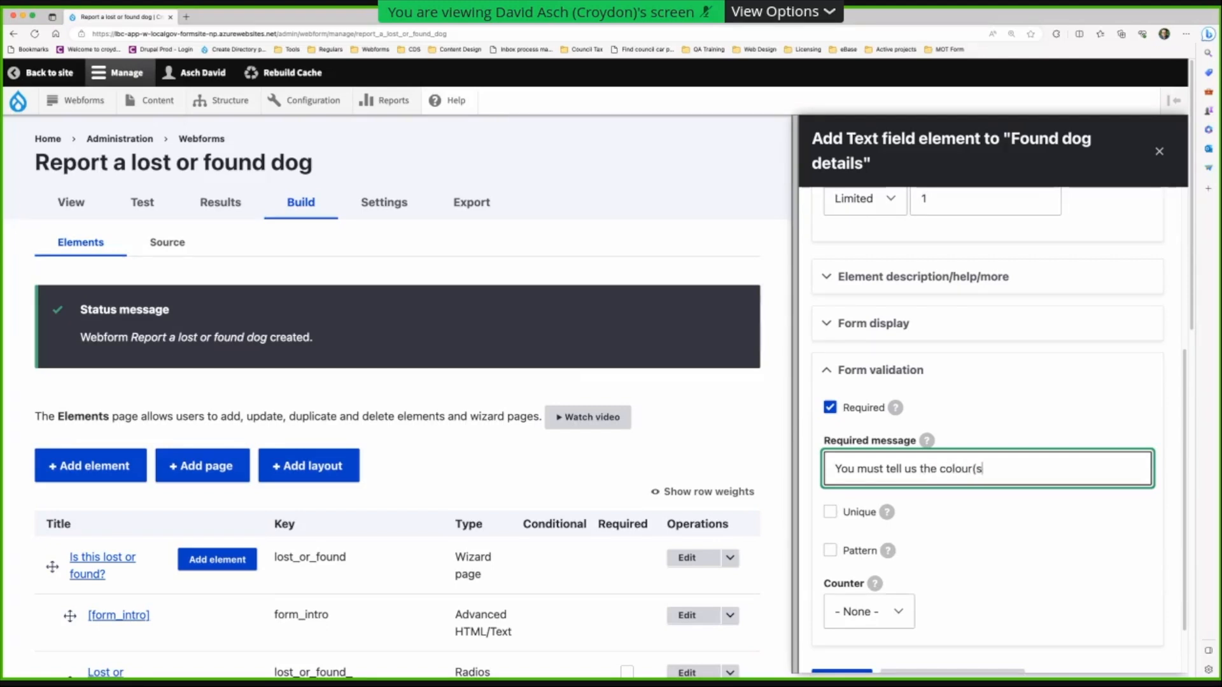
pyautogui.write(') of the dog.')
pyautogui.scroll(-2, 986, 445)
pyautogui.click(930, 619)
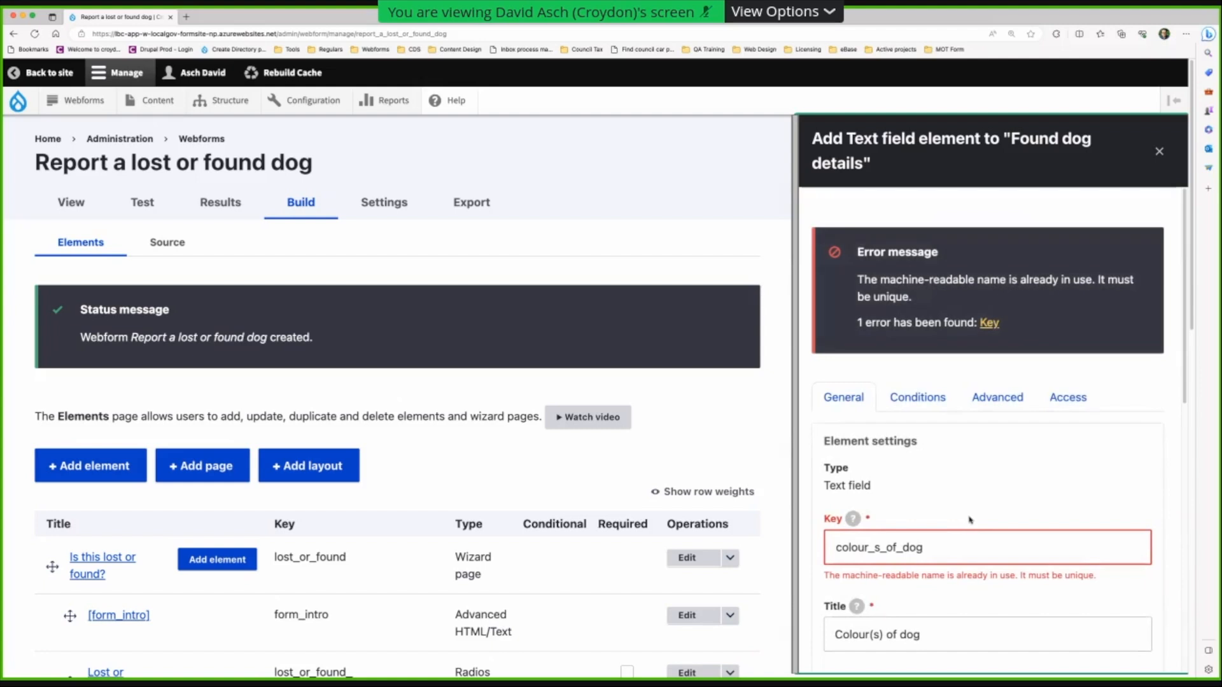
# - Fix the duplicate key by changing it to colour_s_of_dog_found, then save again
pyautogui.click(943, 559)
pyautogui.write('_')
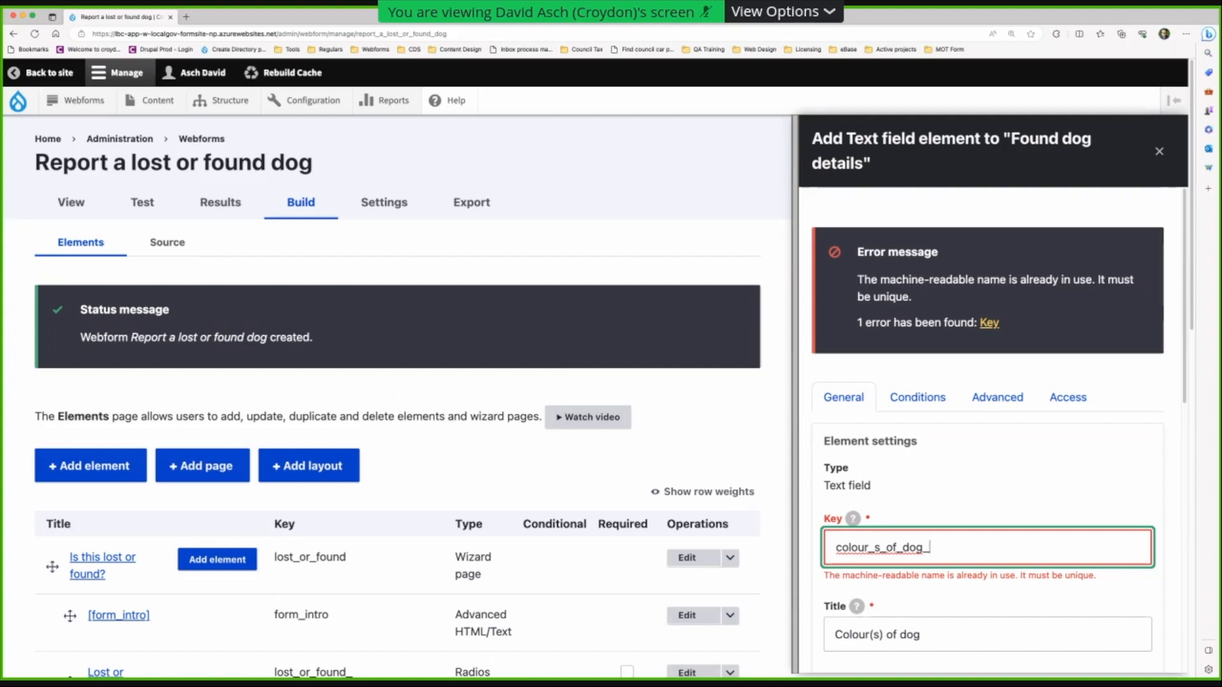
pyautogui.write('found')
pyautogui.scroll(-10, 947, 564)
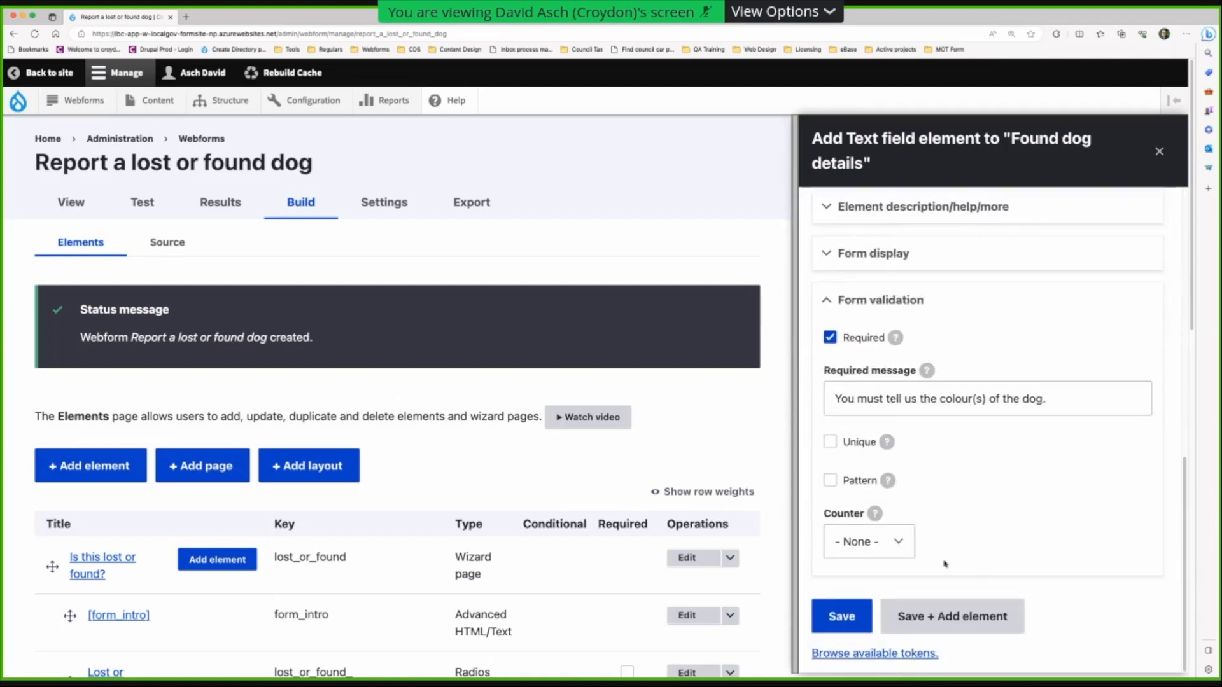
pyautogui.click(950, 616)
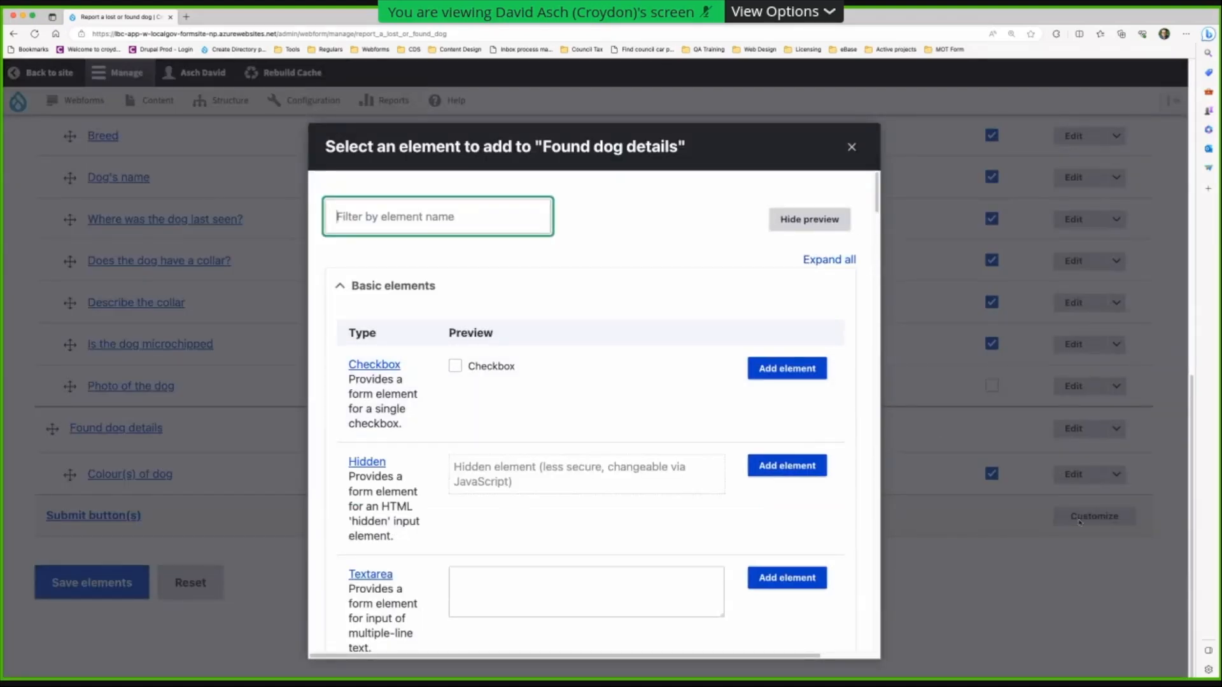
# - Add an optional 'Breed (if known)' text field to Found dog details and save it
pyautogui.write('text')
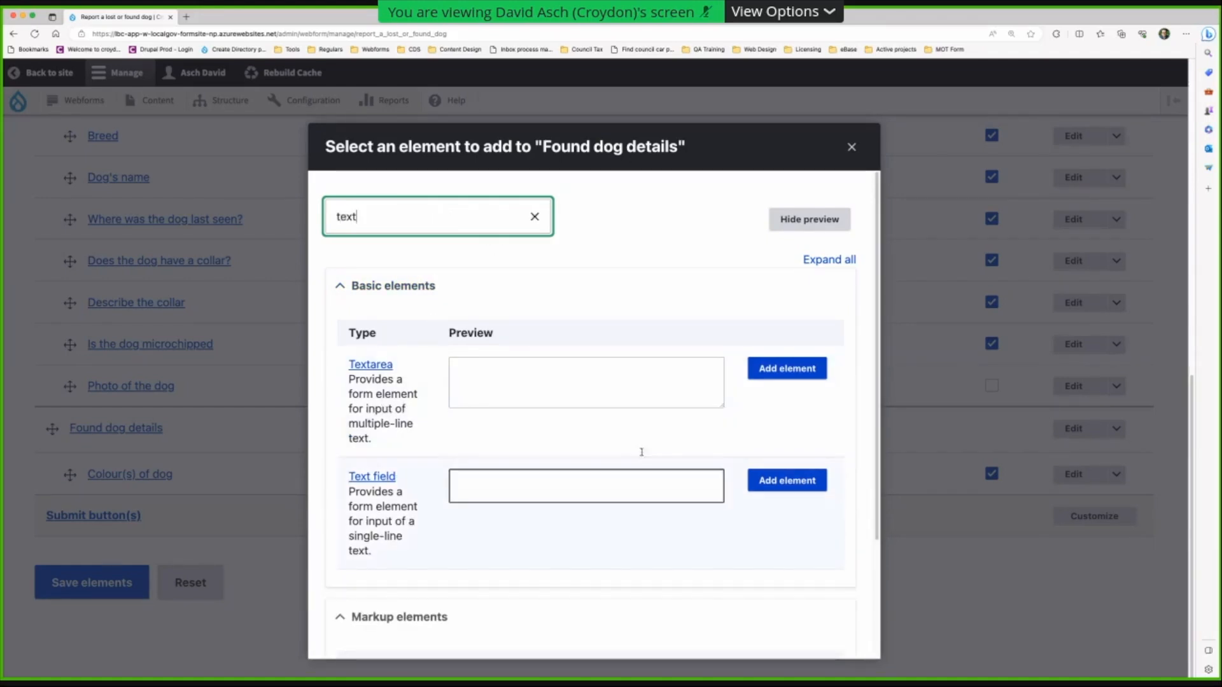
pyautogui.click(753, 478)
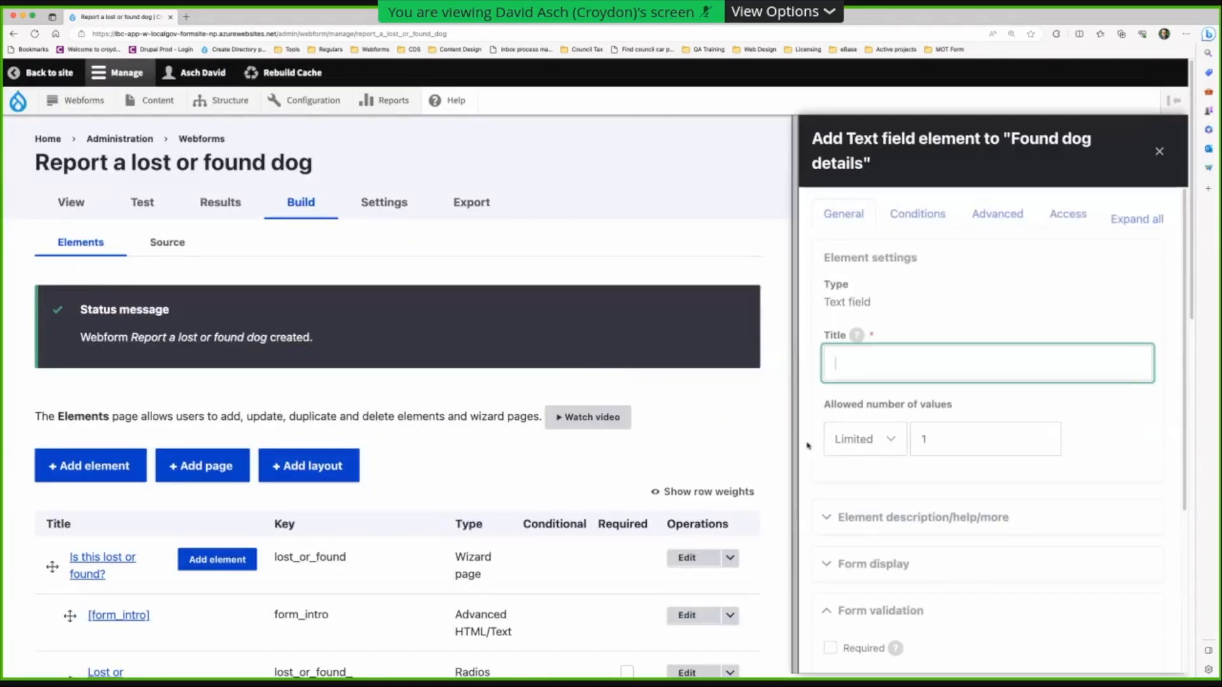
pyautogui.write('Breed (if known)')
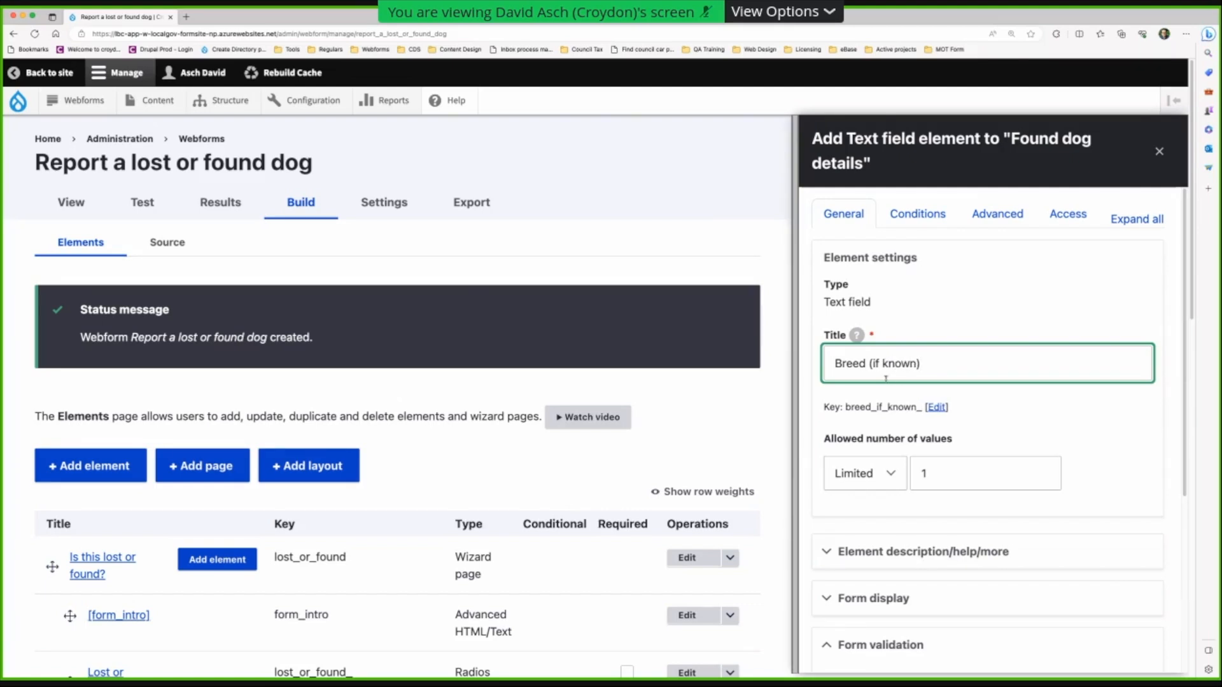
pyautogui.scroll(-5, 907, 407)
pyautogui.scroll(5, 927, 423)
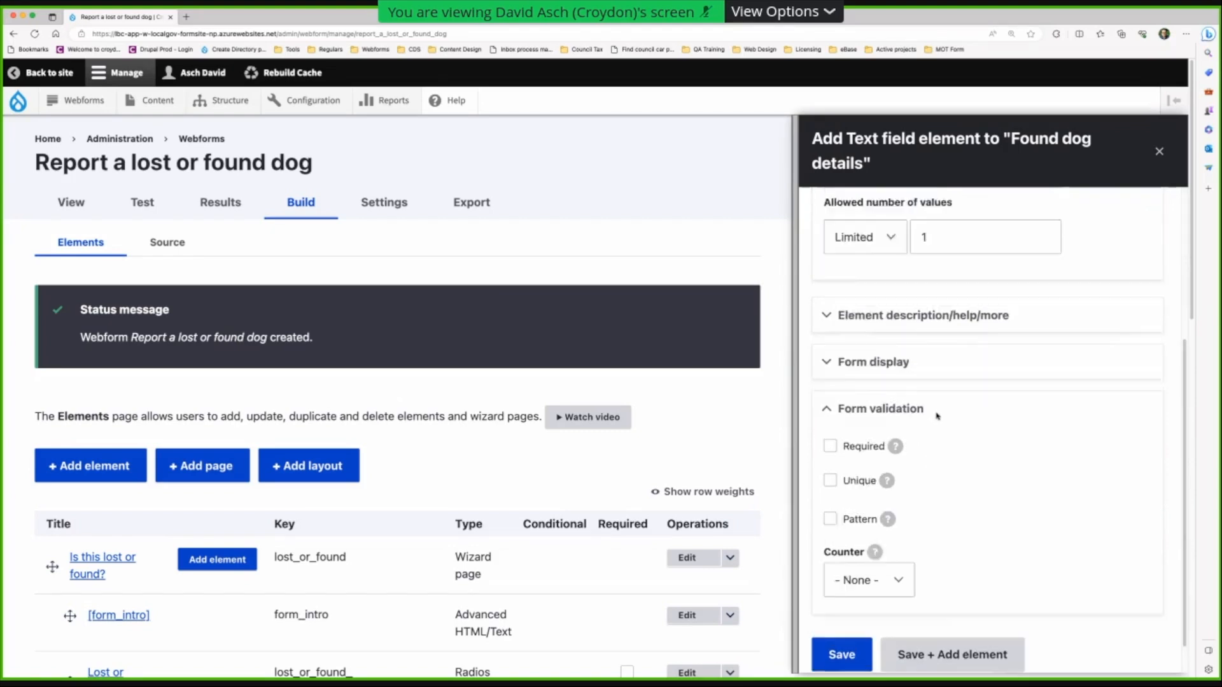
pyautogui.scroll(-5, 936, 441)
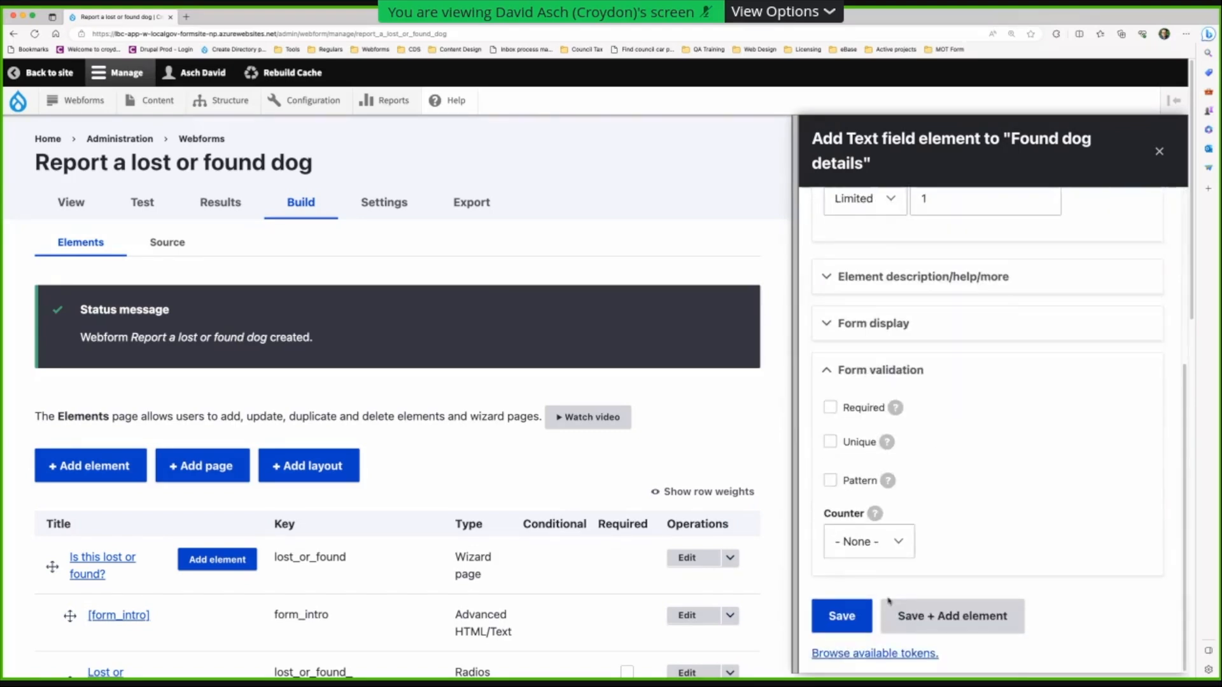
pyautogui.scroll(3, 891, 510)
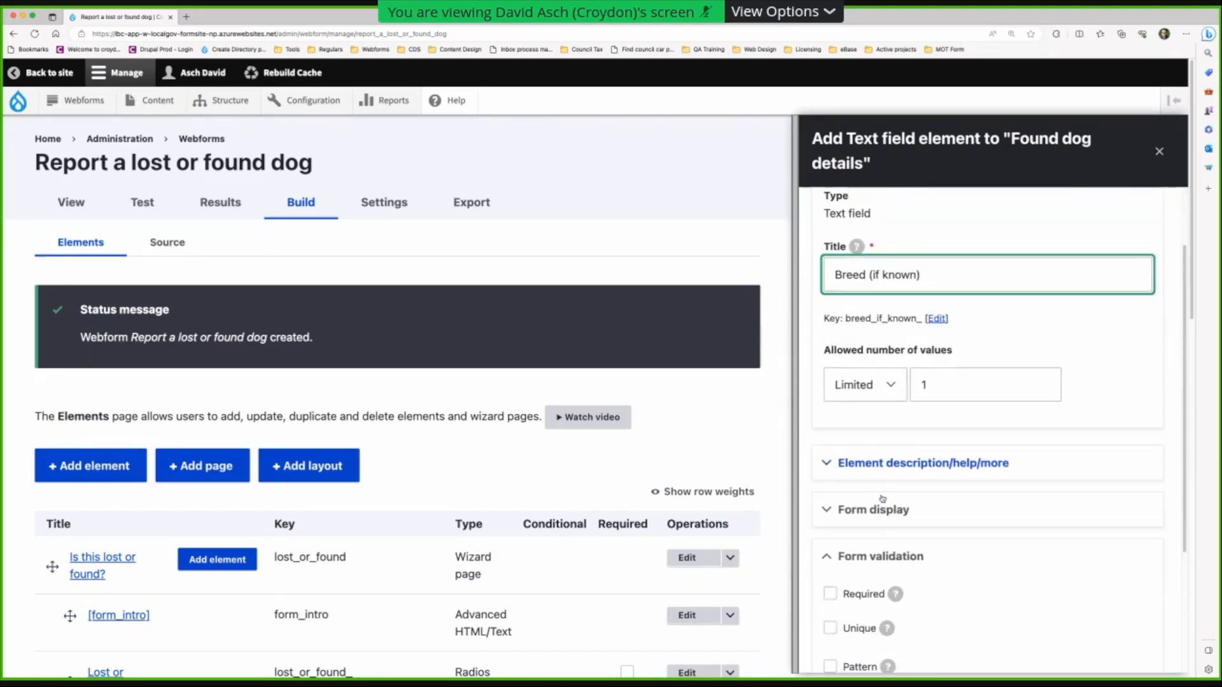
pyautogui.scroll(-5, 821, 668)
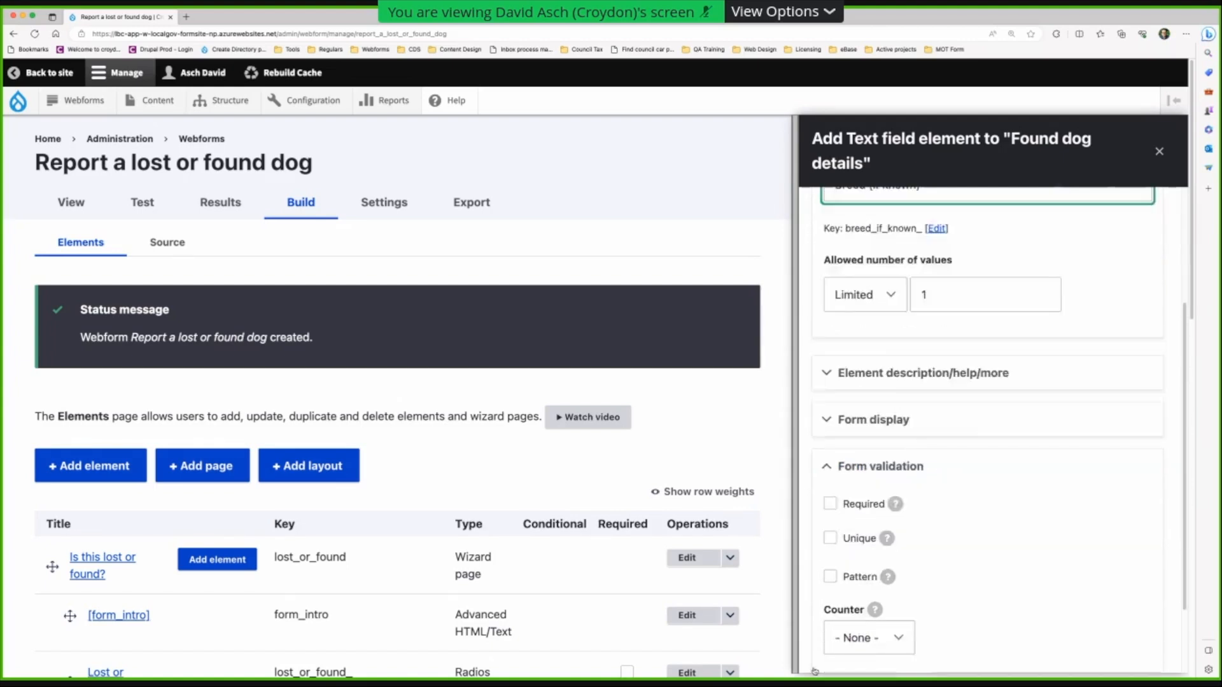
pyautogui.click(844, 619)
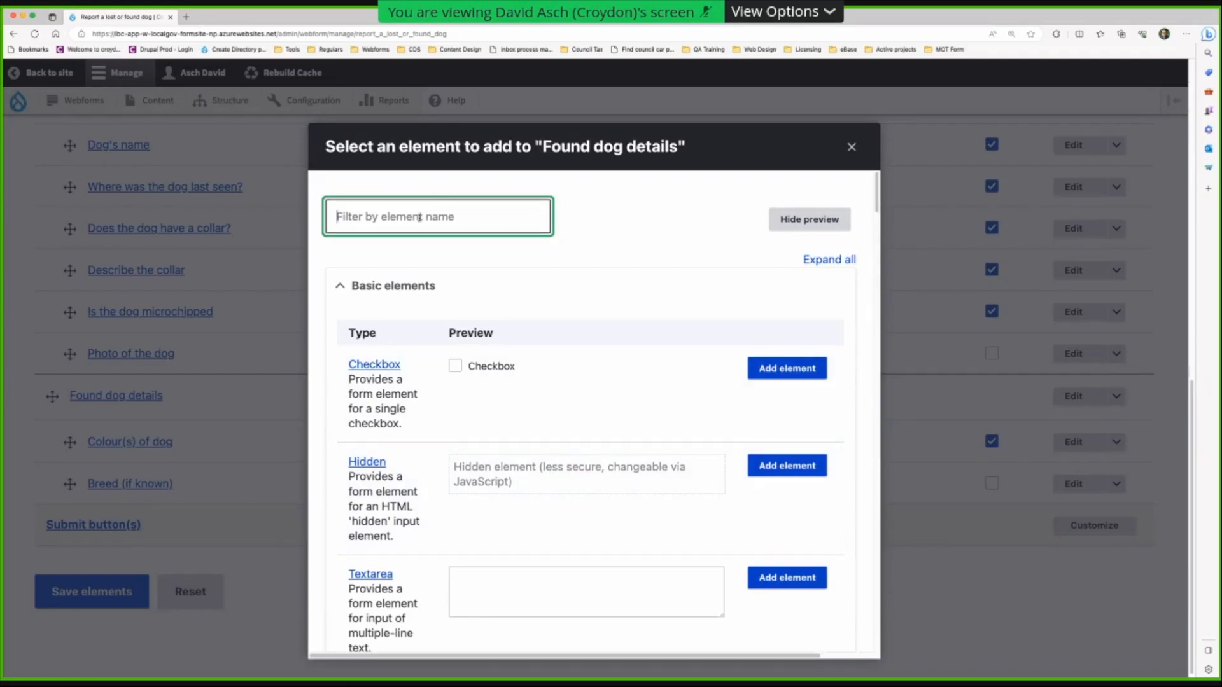
# - Filter the picker by 'radio' and add a Radios element to Found dog details
pyautogui.write('radio')
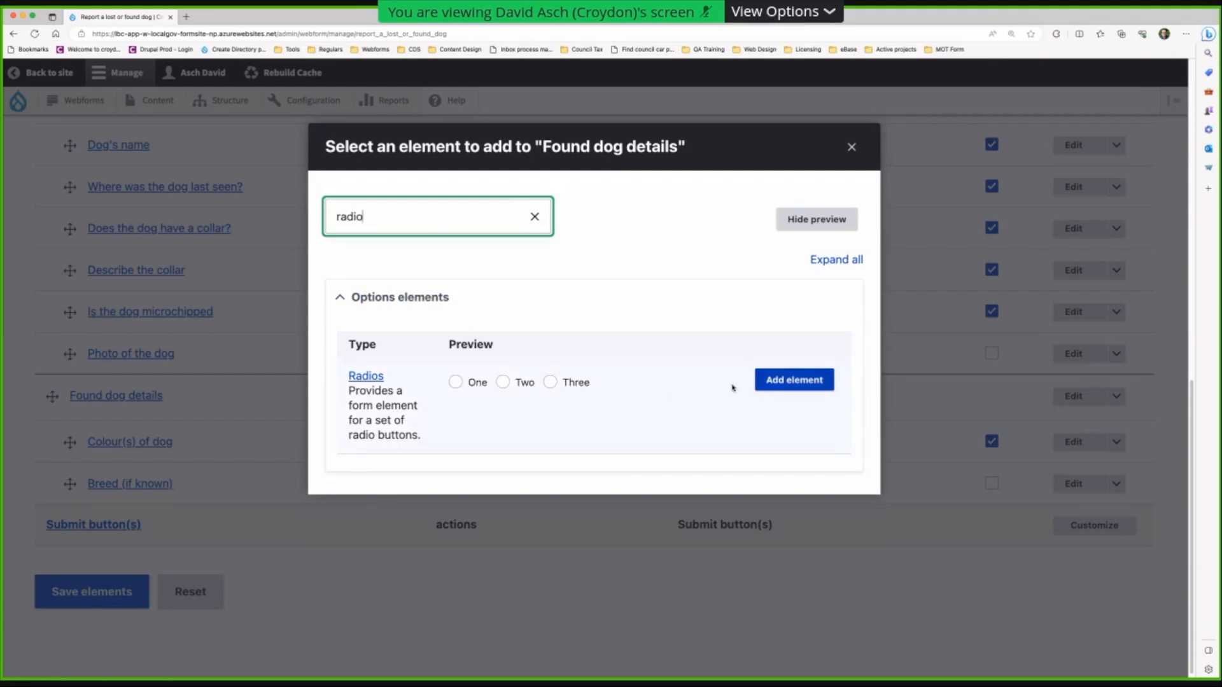
pyautogui.click(794, 380)
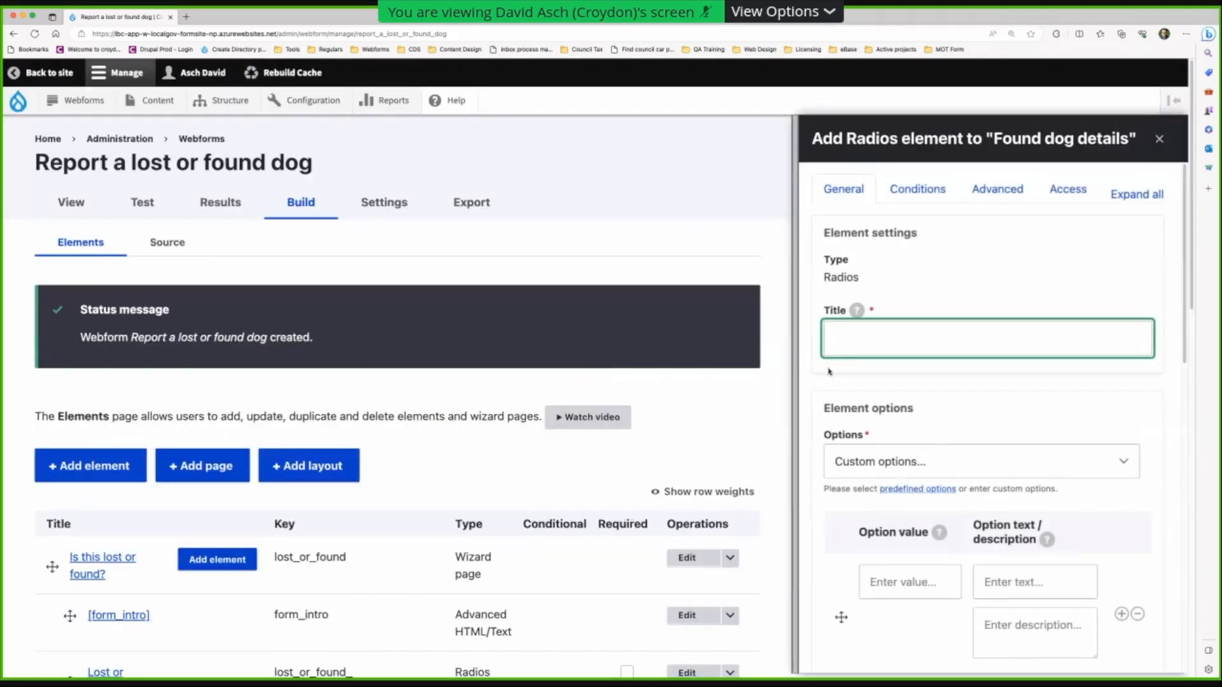
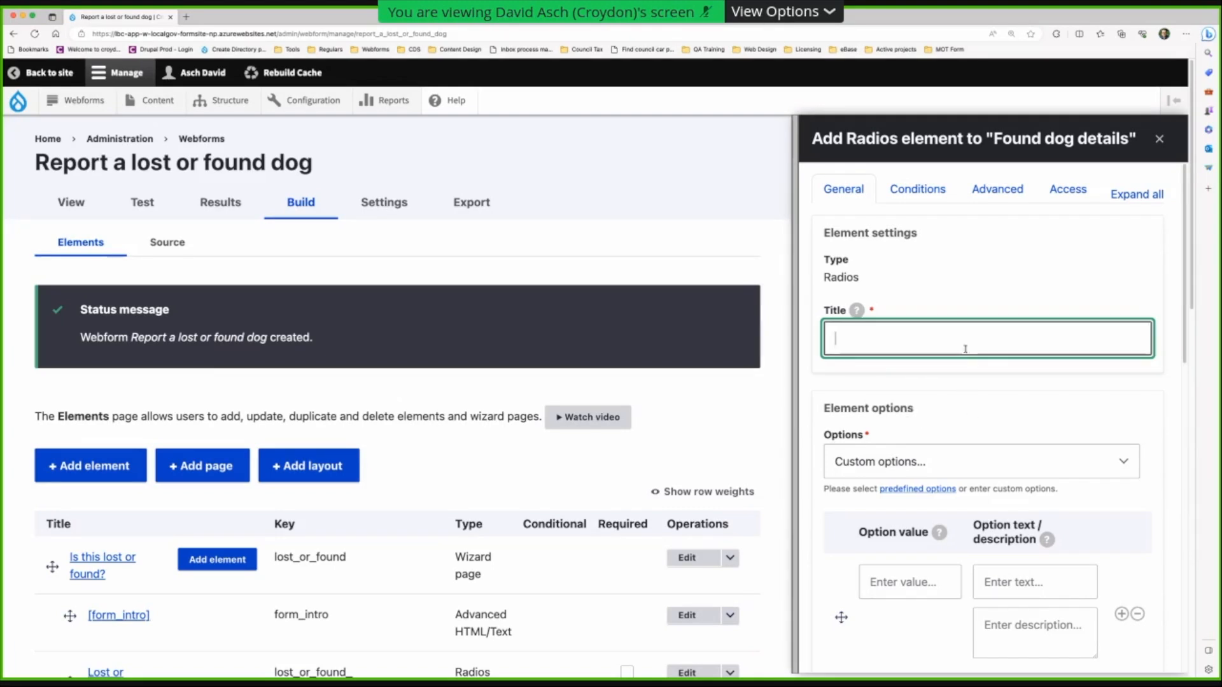
# - Title the radios 'Does the dog have any identification?' and give it the Yes/No option set
pyautogui.click(1177, 348)
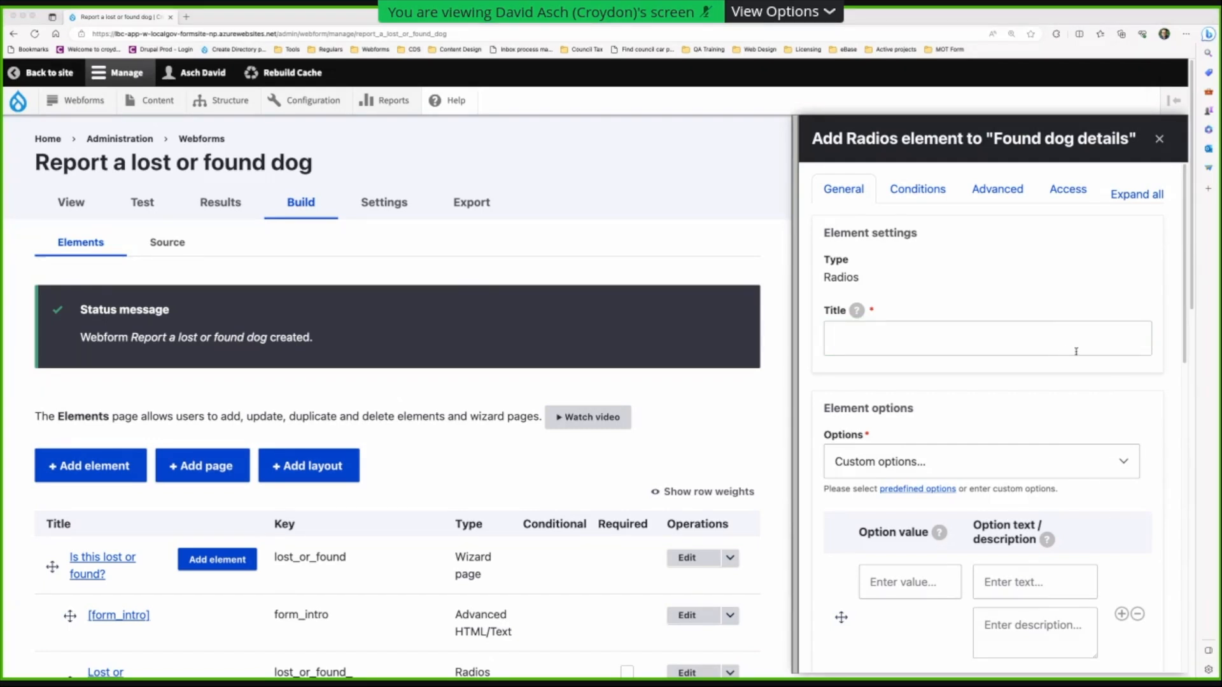
pyautogui.click(875, 352)
pyautogui.write('Does the dog have any identification?')
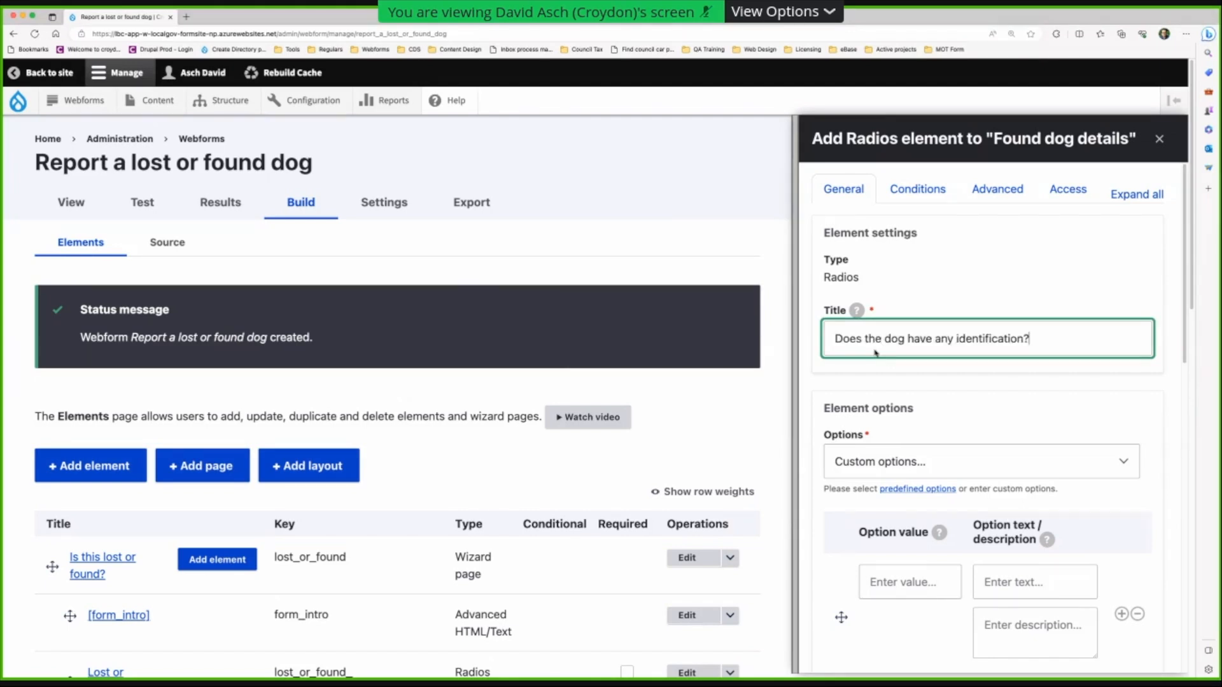
pyautogui.scroll(-1, 866, 437)
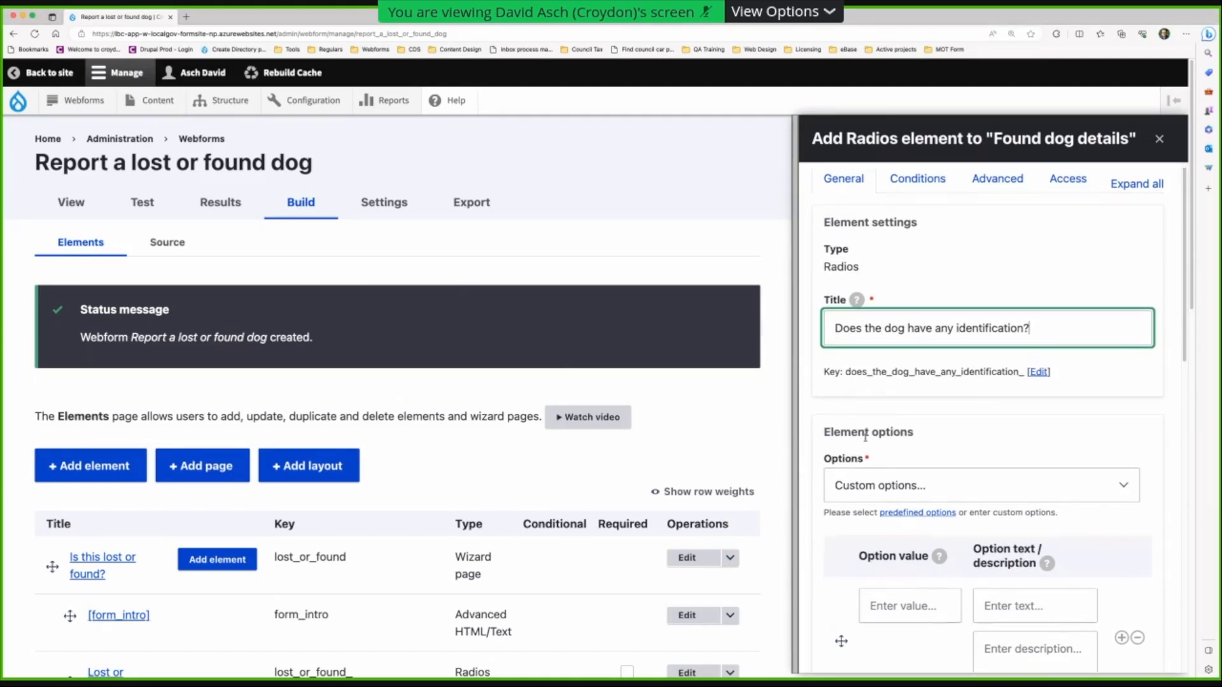
pyautogui.scroll(-2, 865, 437)
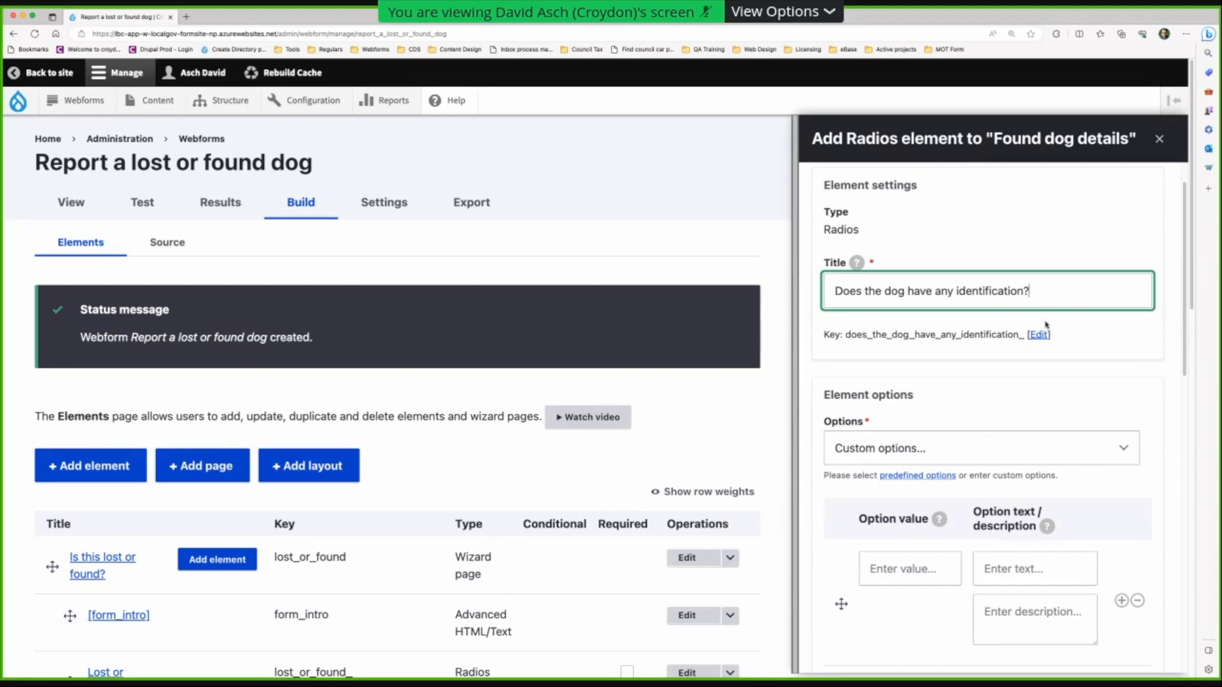
pyautogui.scroll(-5, 1034, 455)
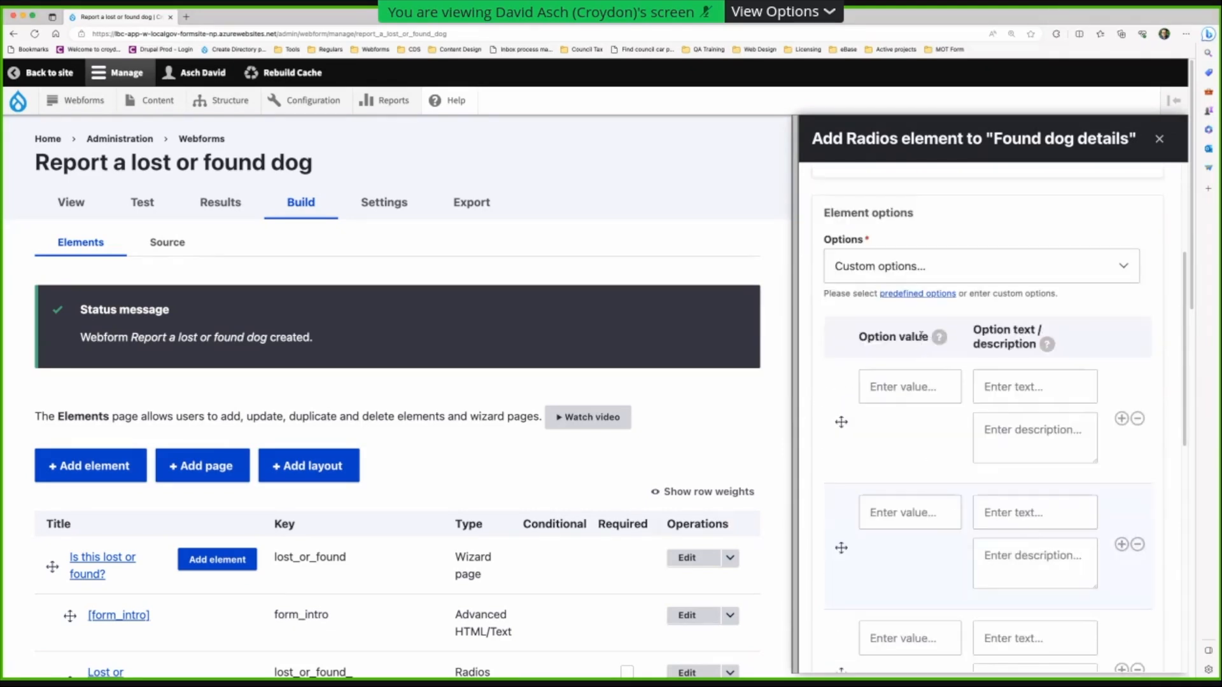
pyautogui.click(904, 266)
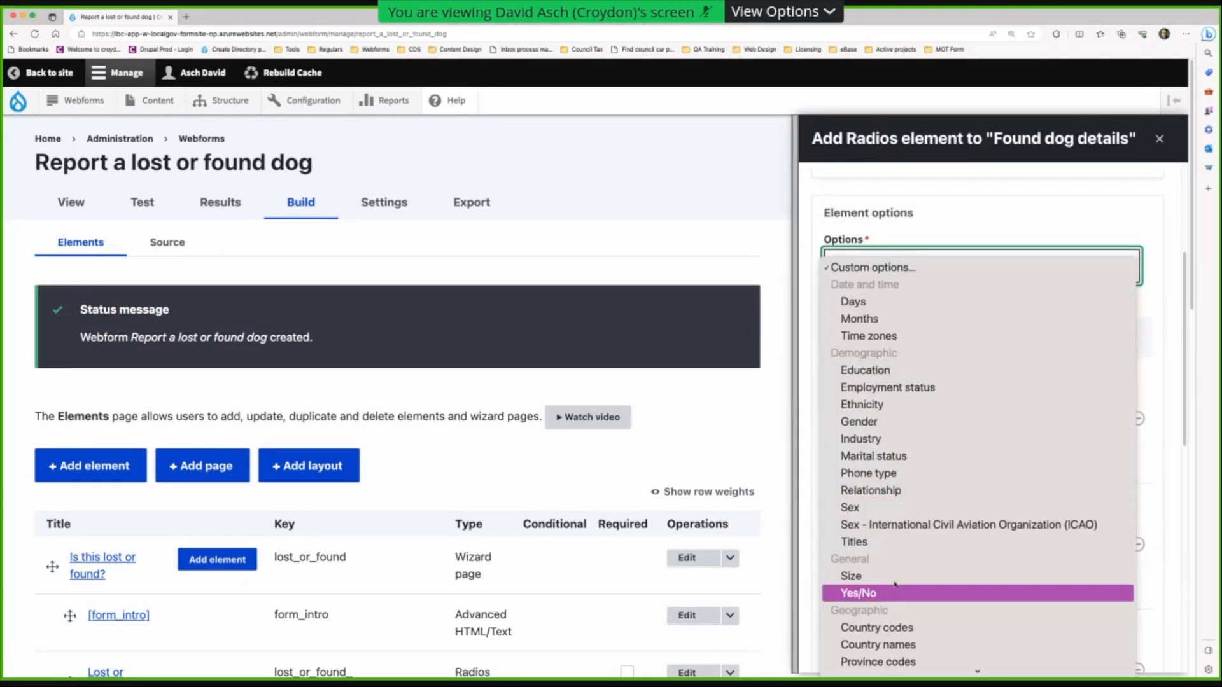
pyautogui.click(892, 592)
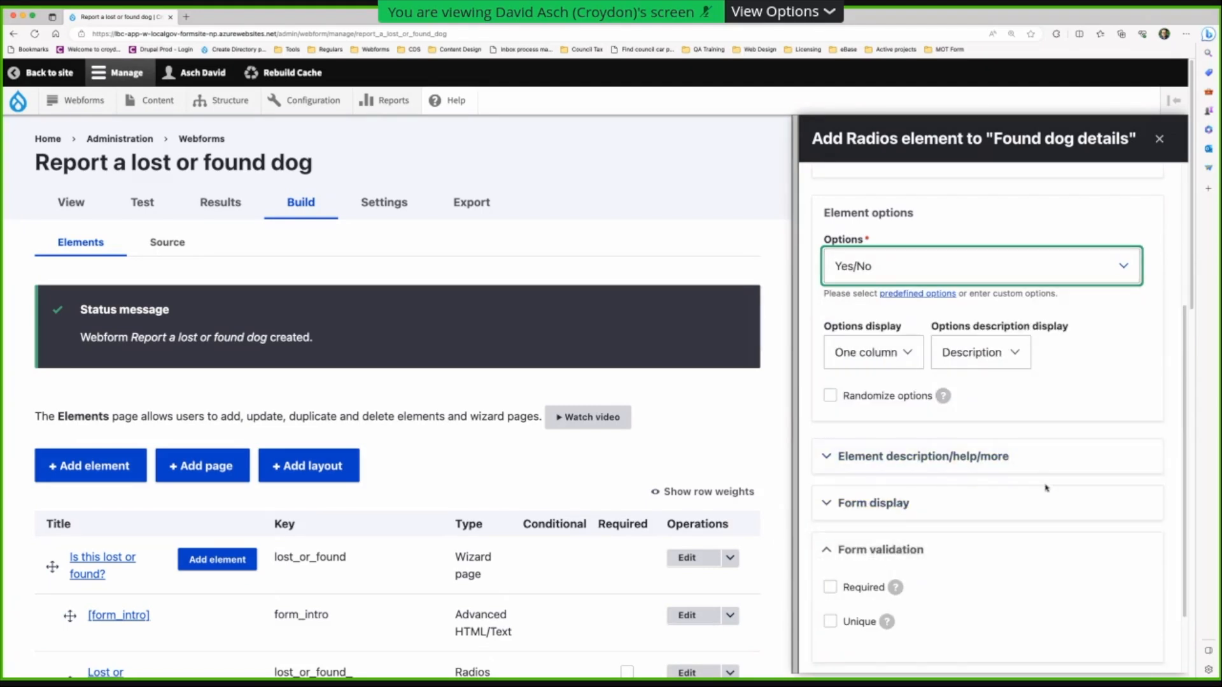
# - Make it required with the message 'You must tell us if the dog has identifaction.'
pyautogui.scroll(-1, 1044, 492)
pyautogui.click(830, 536)
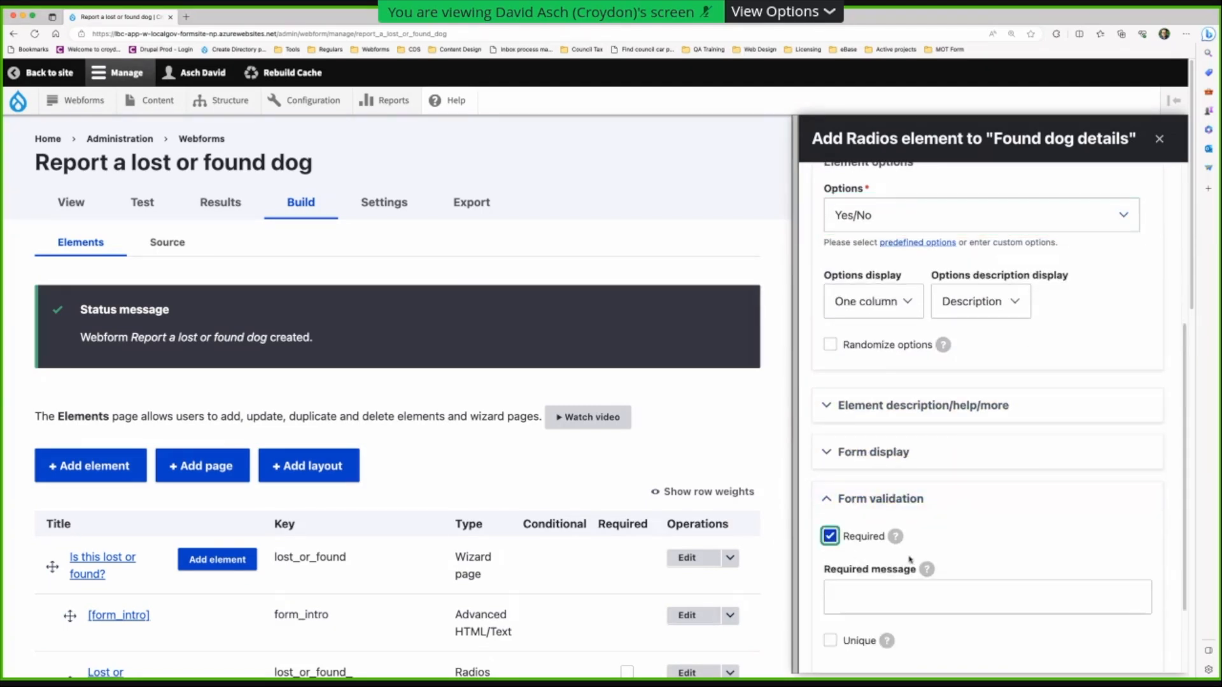
pyautogui.click(901, 595)
pyautogui.write('You must r')
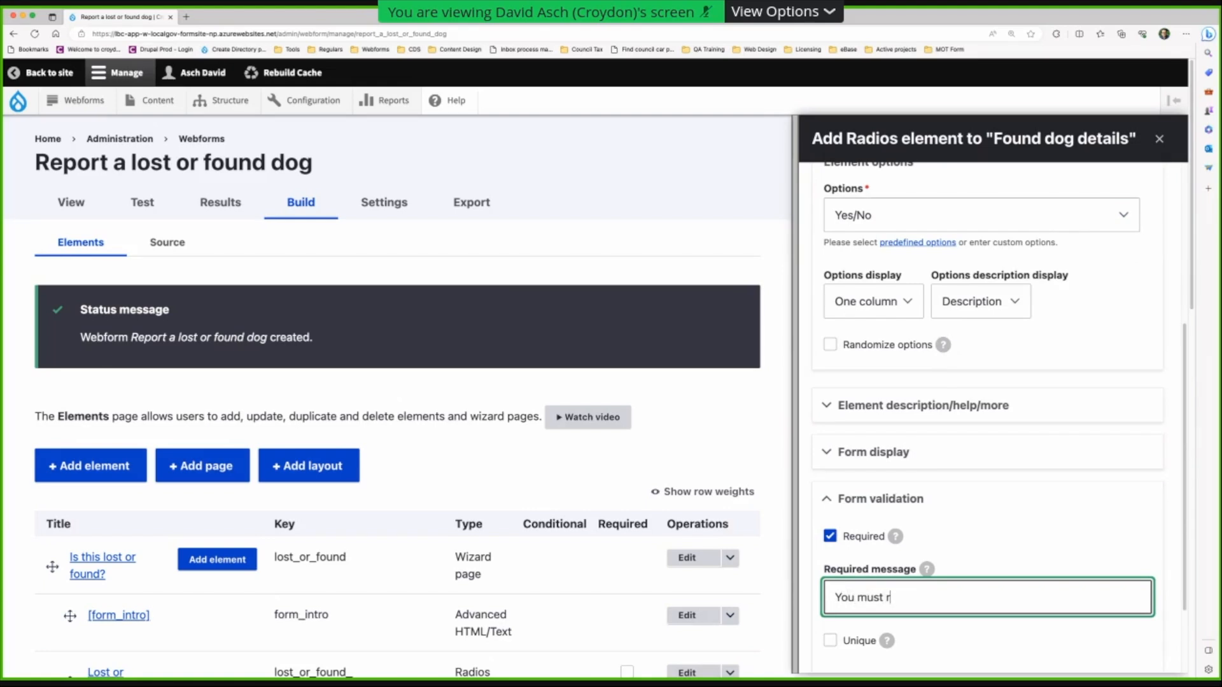
pyautogui.press('BackSpace')
pyautogui.write('tell us if the dog has identifaction')
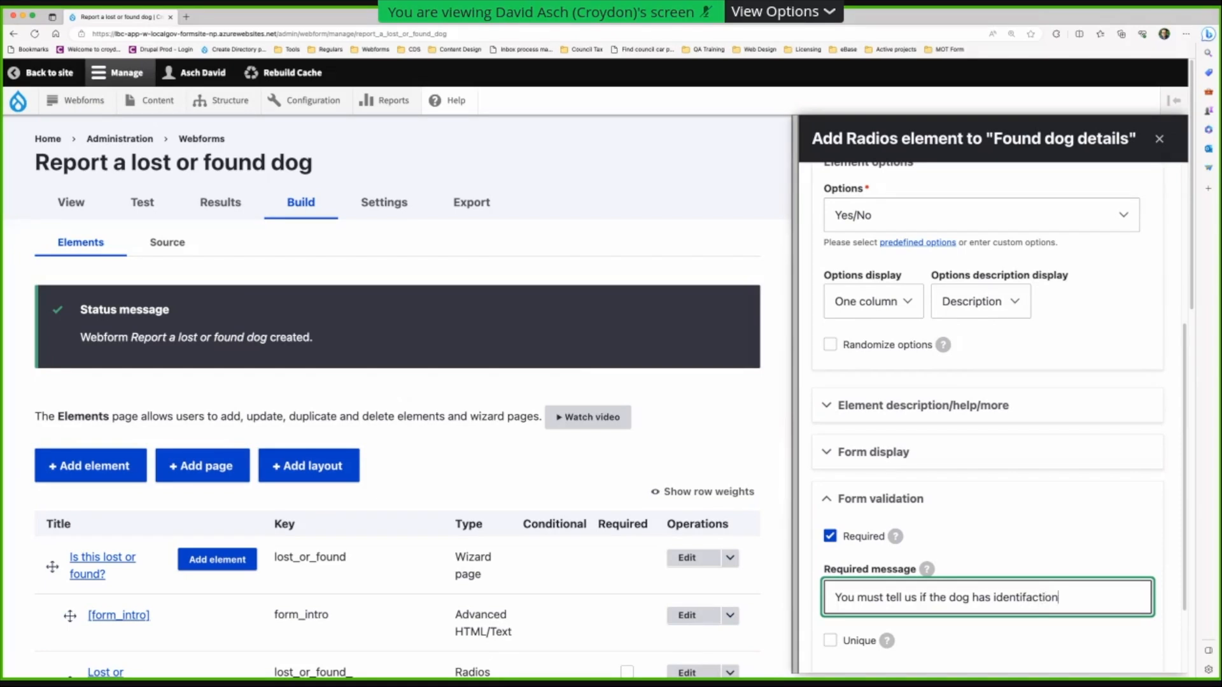
pyautogui.write('.')
pyautogui.scroll(-2, 931, 591)
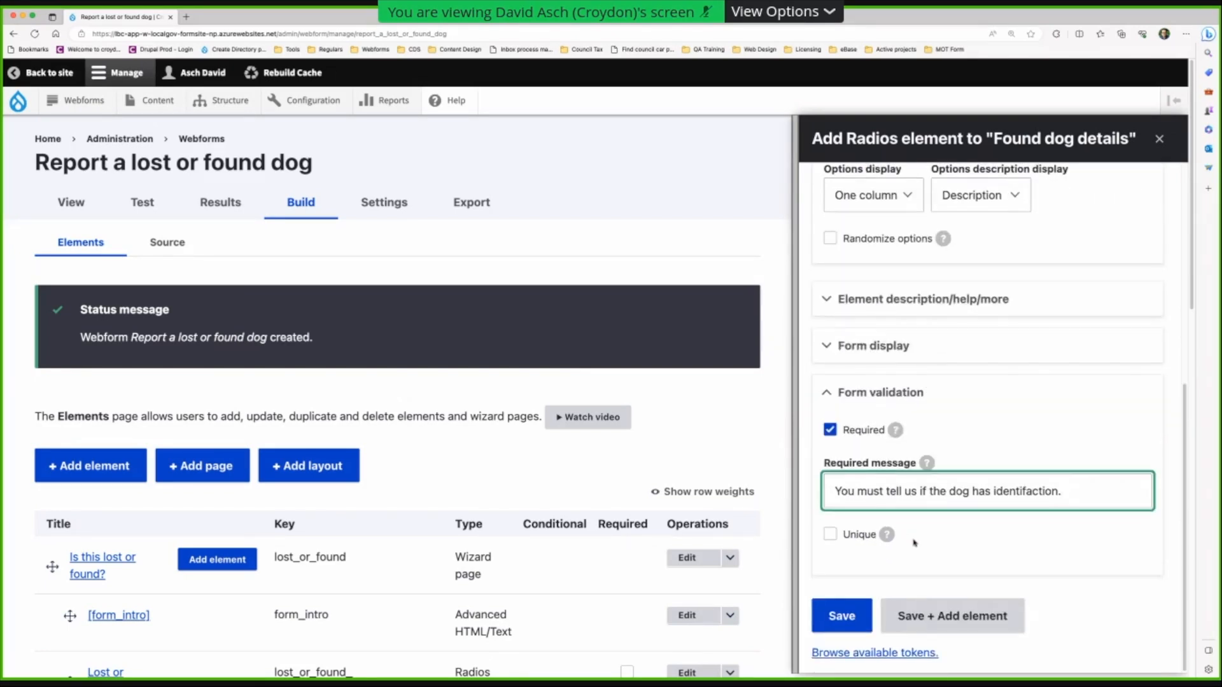
pyautogui.scroll(5, 918, 546)
pyautogui.scroll(2, 918, 546)
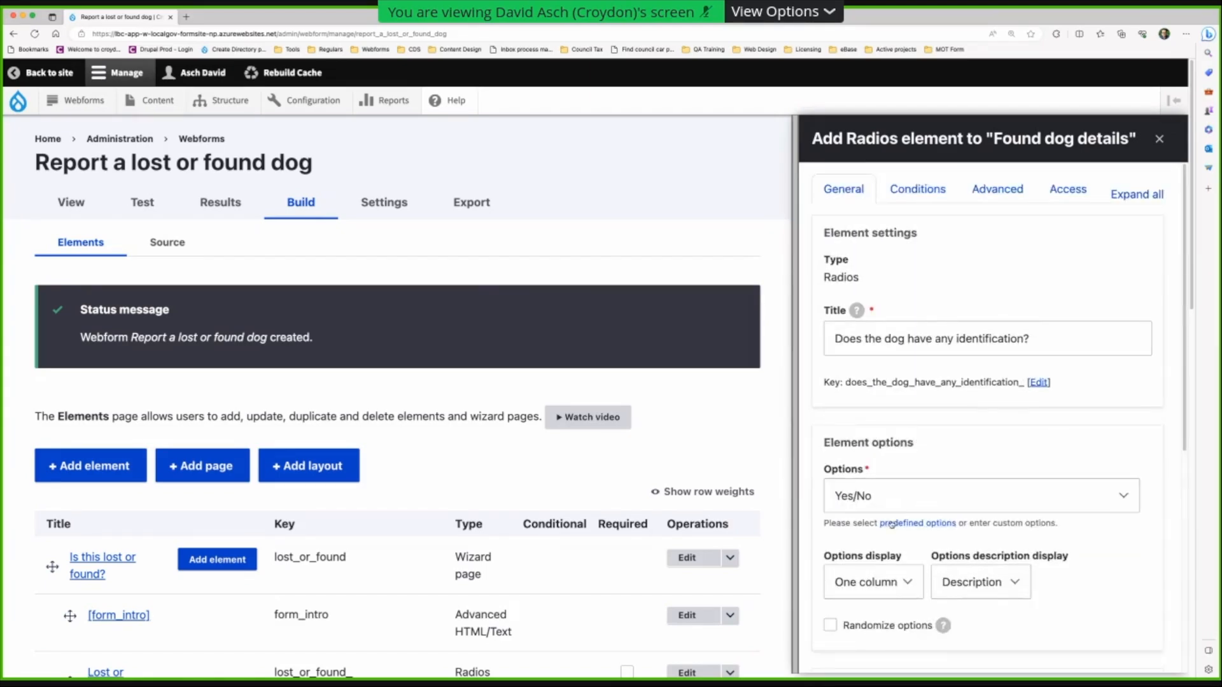
pyautogui.scroll(-6, 955, 573)
# - Save the identification question, start an Advanced HTML/Text element, then discard it
pyautogui.click(930, 621)
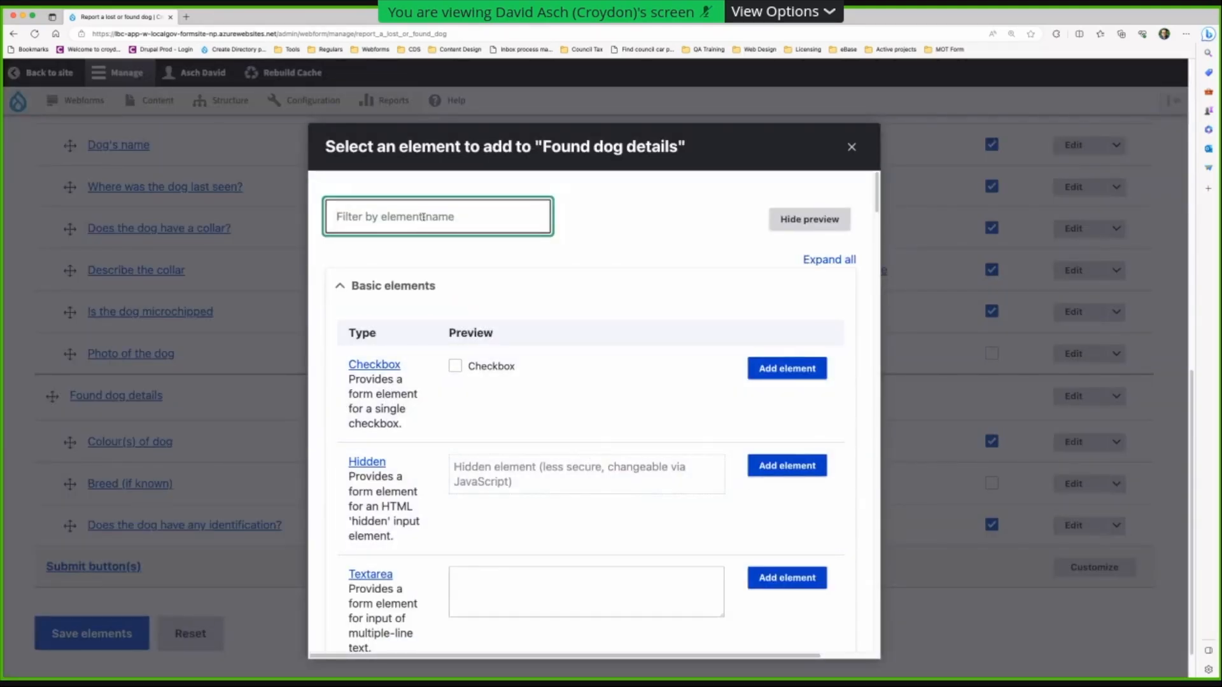
pyautogui.write('html')
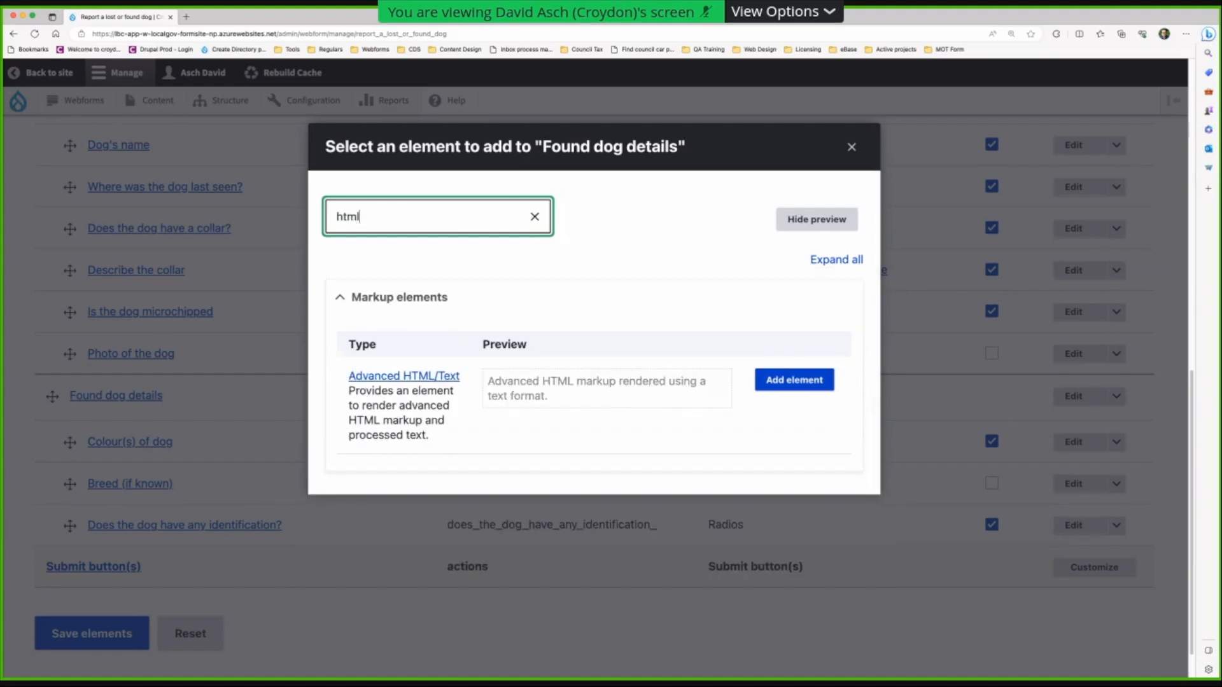
pyautogui.click(789, 380)
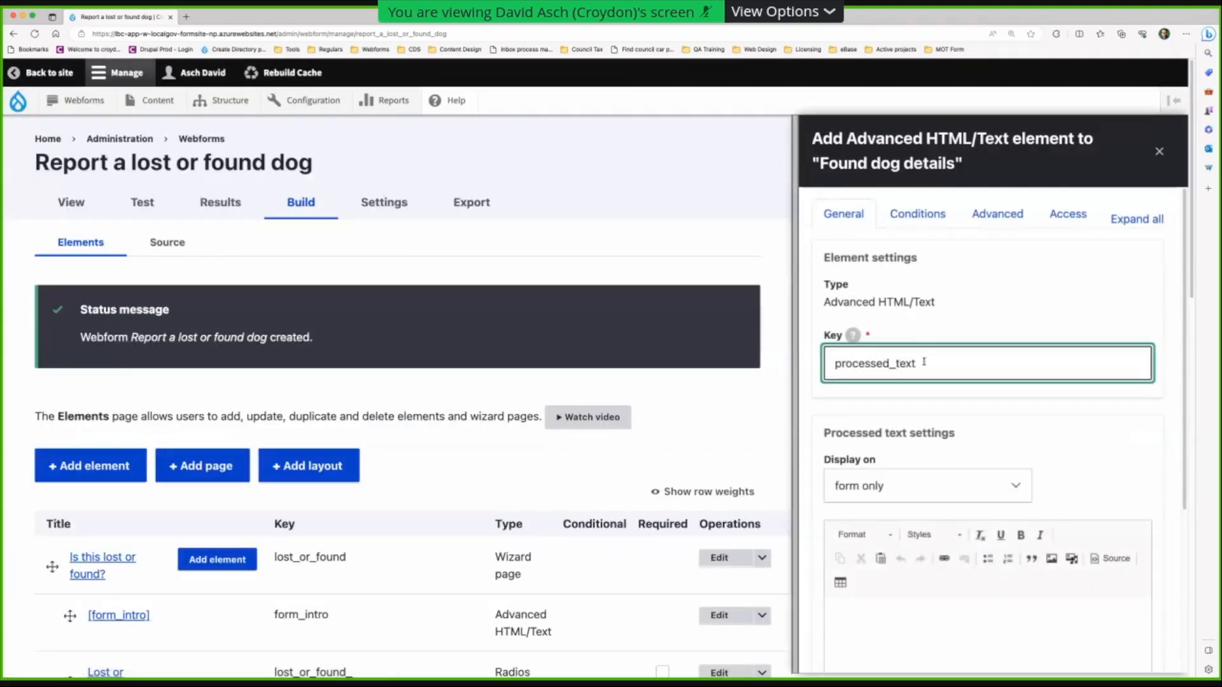
pyautogui.moveTo(923, 362); pyautogui.dragTo(827, 363)
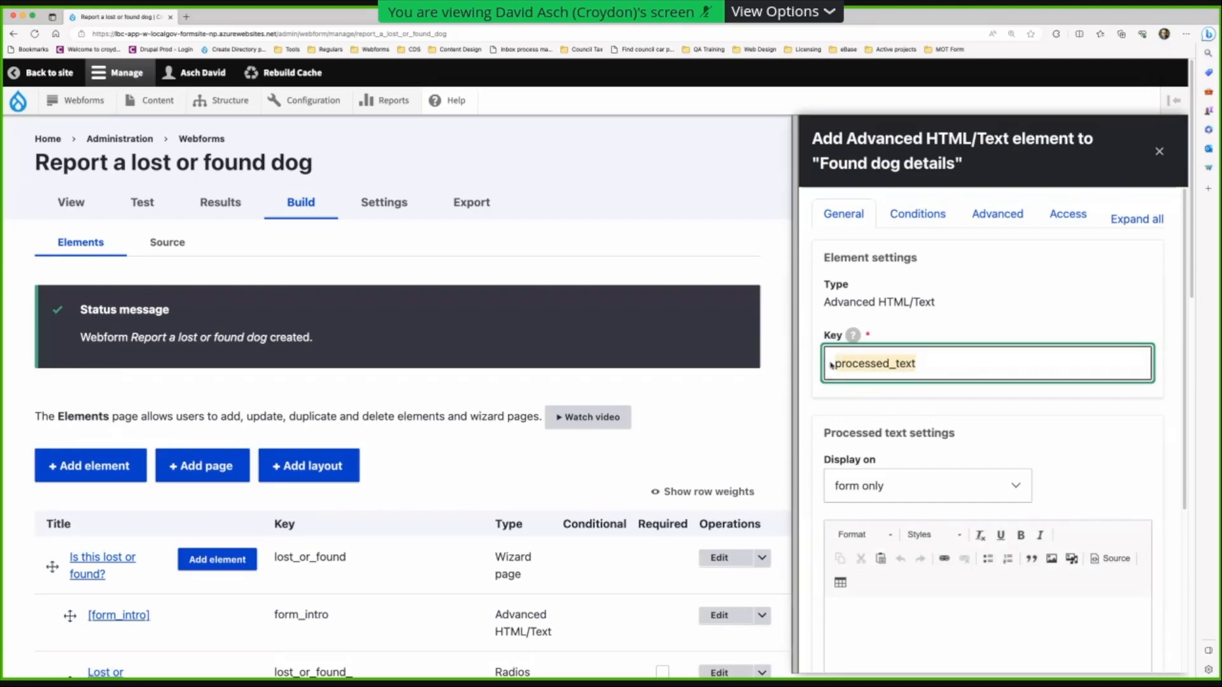
pyautogui.click(1158, 151)
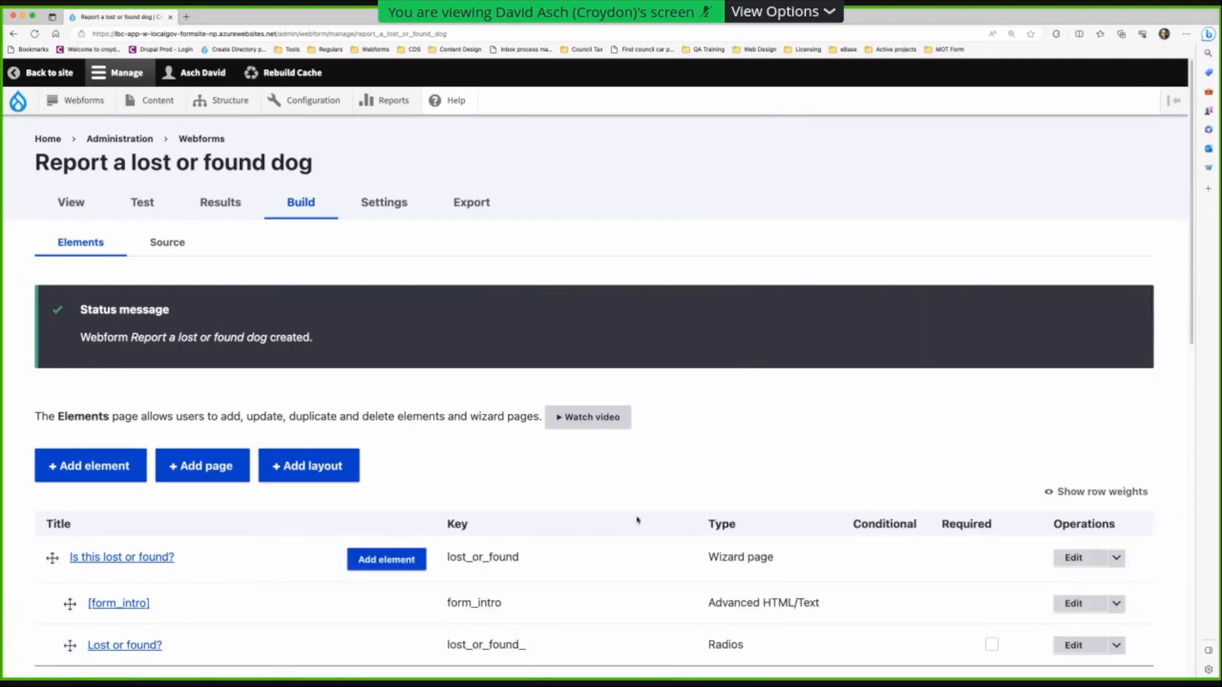
# - Scroll to the Found dog details page and open its element picker
pyautogui.scroll(-10, 270, 507)
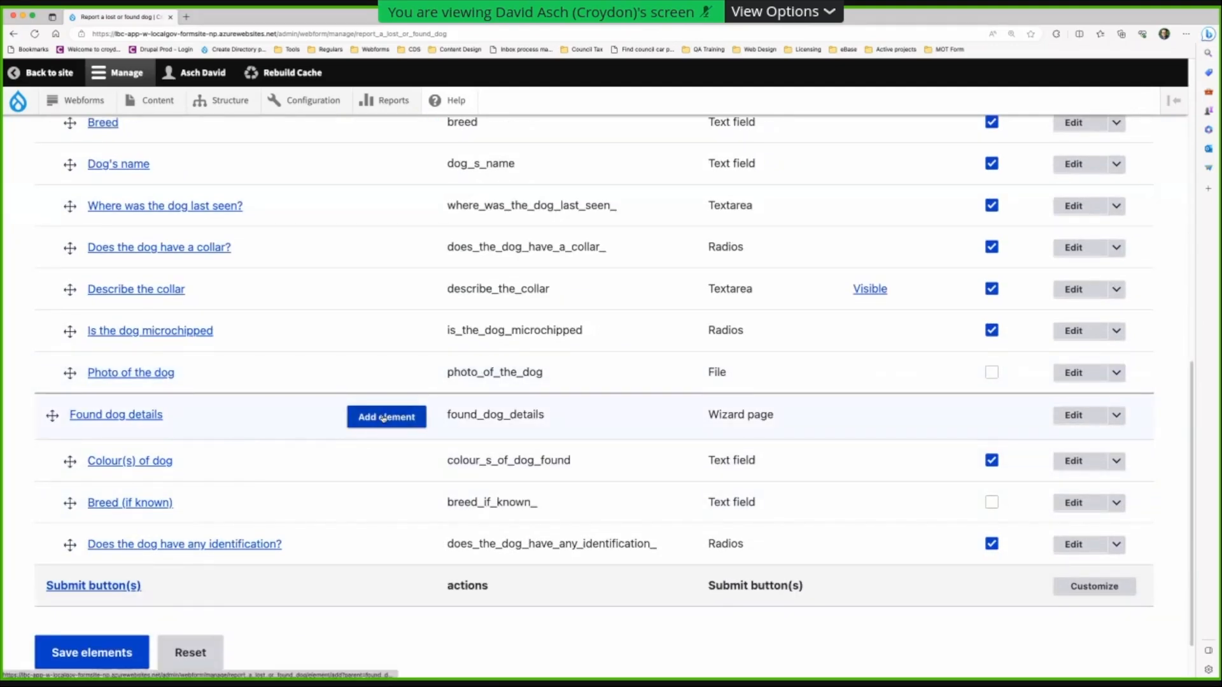
pyautogui.scroll(7, 384, 420)
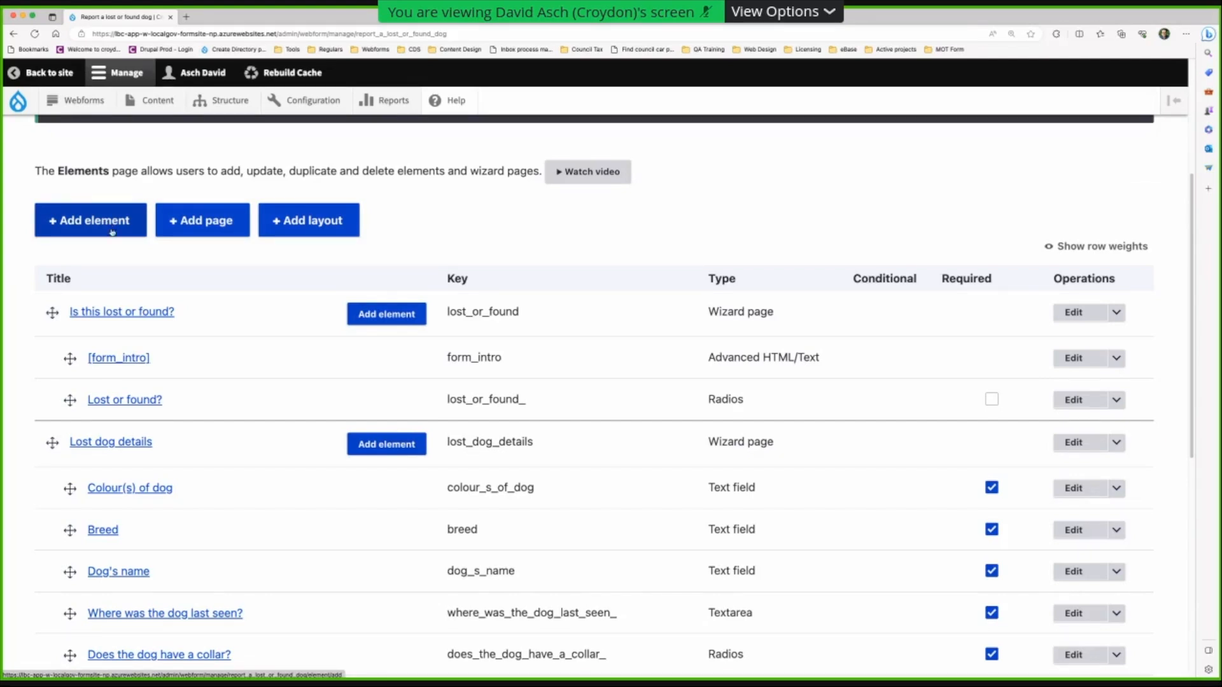
pyautogui.scroll(-3, 356, 319)
pyautogui.scroll(-3, 385, 507)
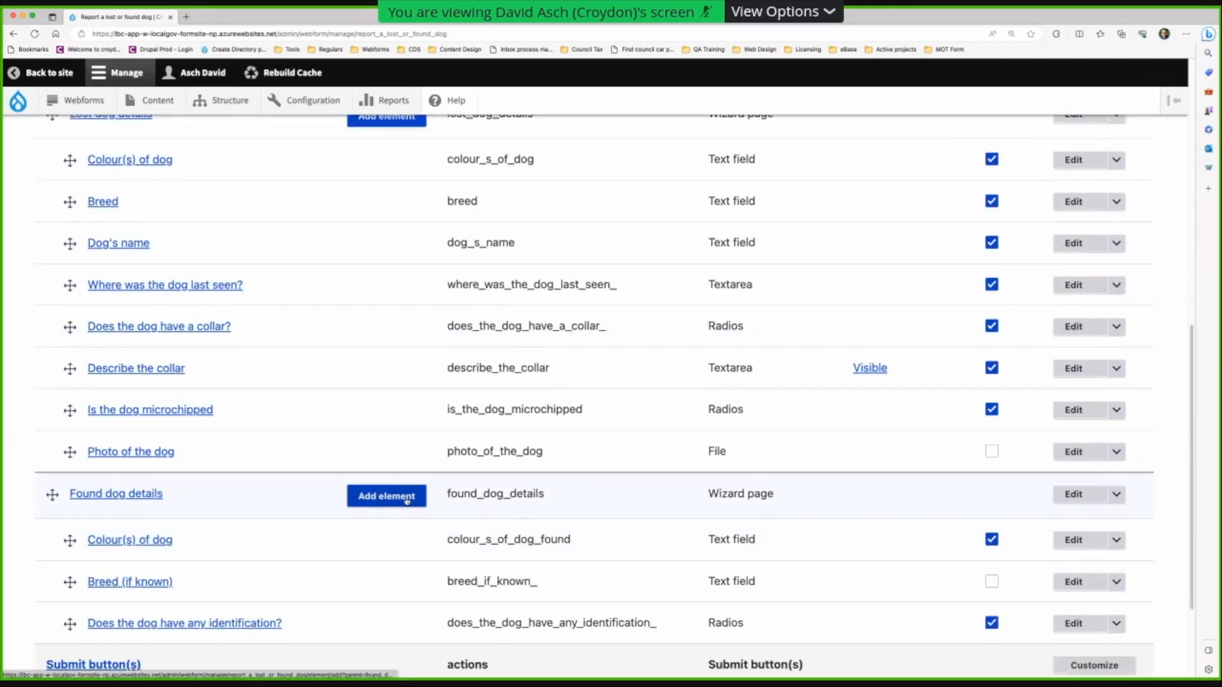
pyautogui.scroll(-3, 408, 501)
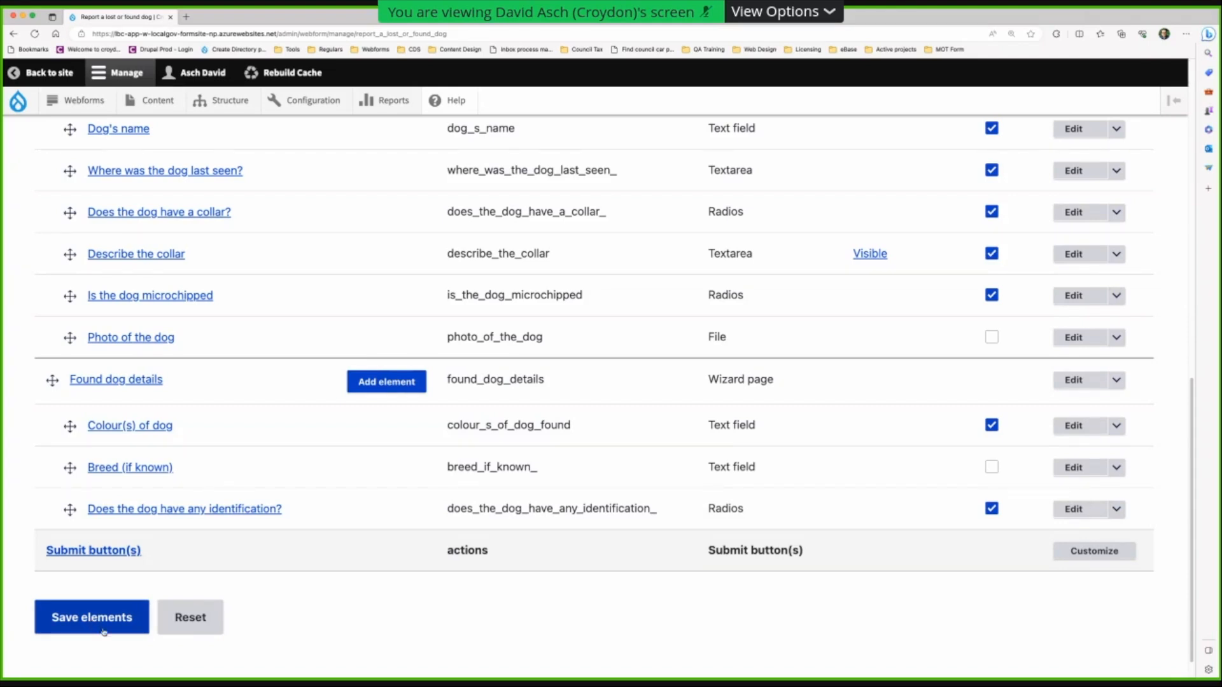
pyautogui.click(394, 383)
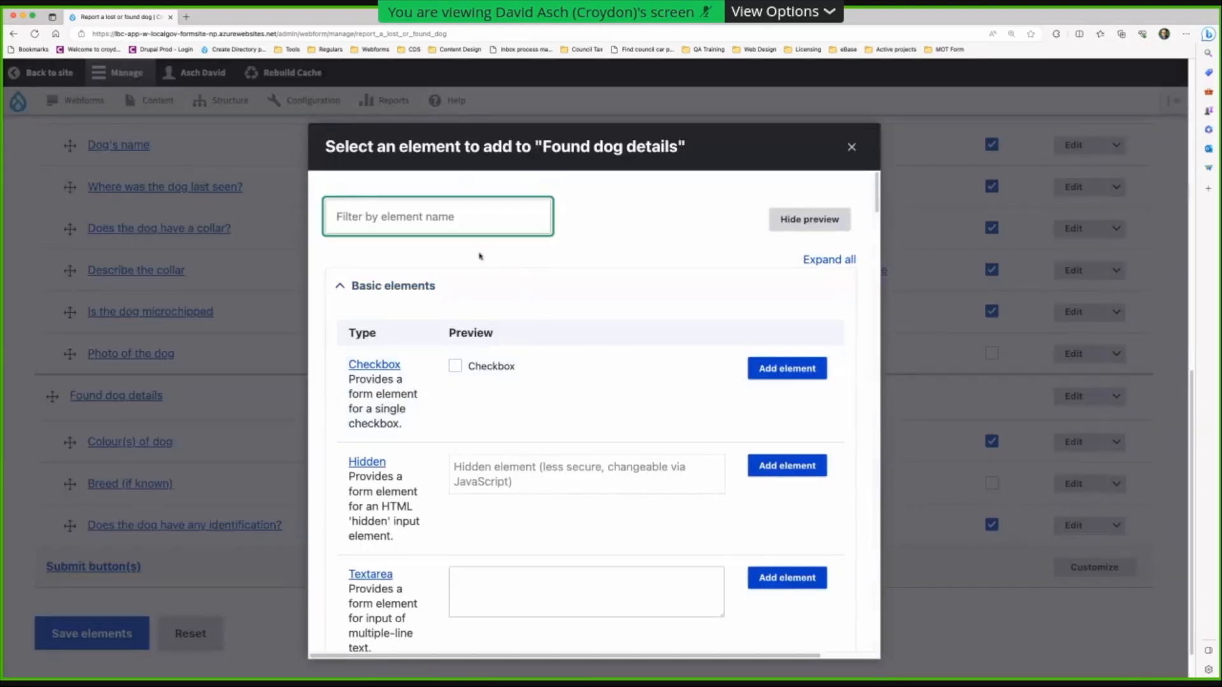
# - Add a Textarea titled 'Identification details' and expand its description/help settings
pyautogui.click(803, 577)
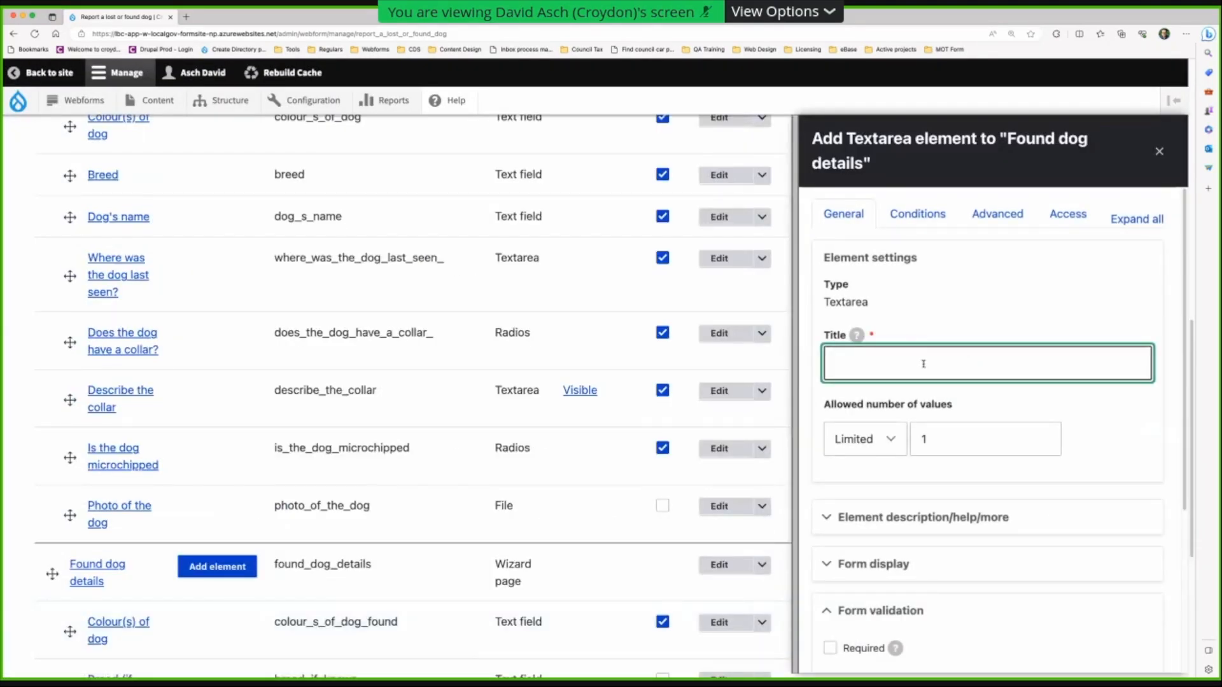
pyautogui.write('Details of')
pyautogui.press('super+a')
pyautogui.write('Identifi')
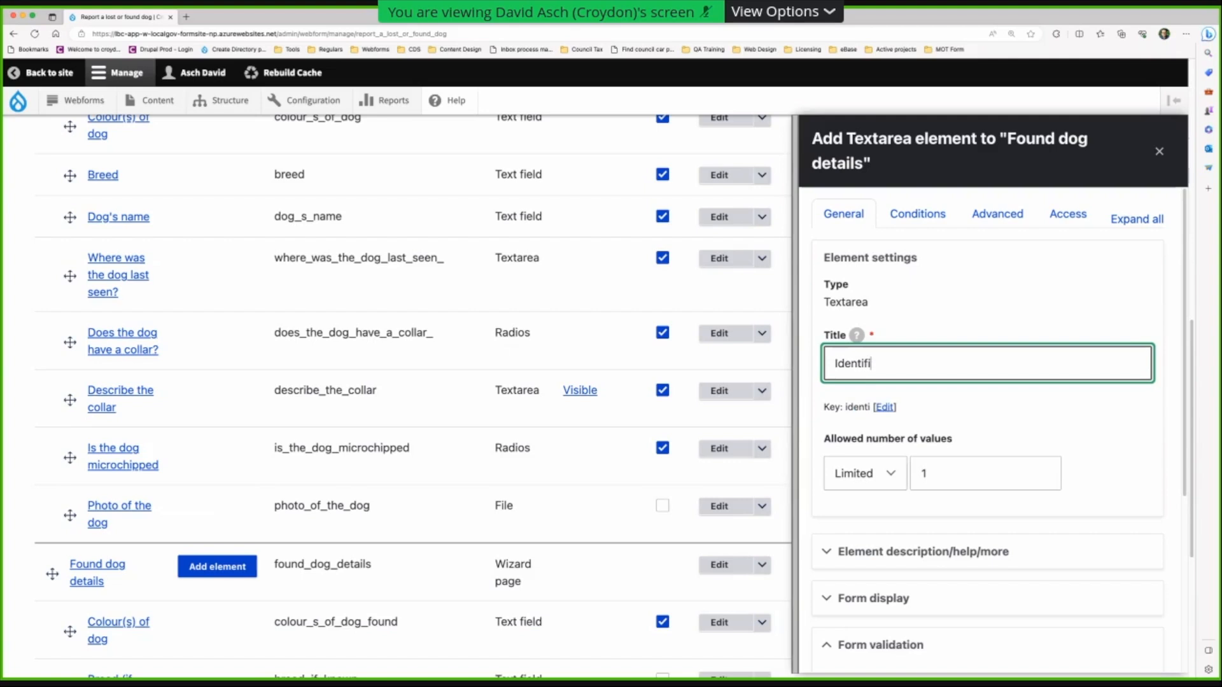
pyautogui.write('cation details')
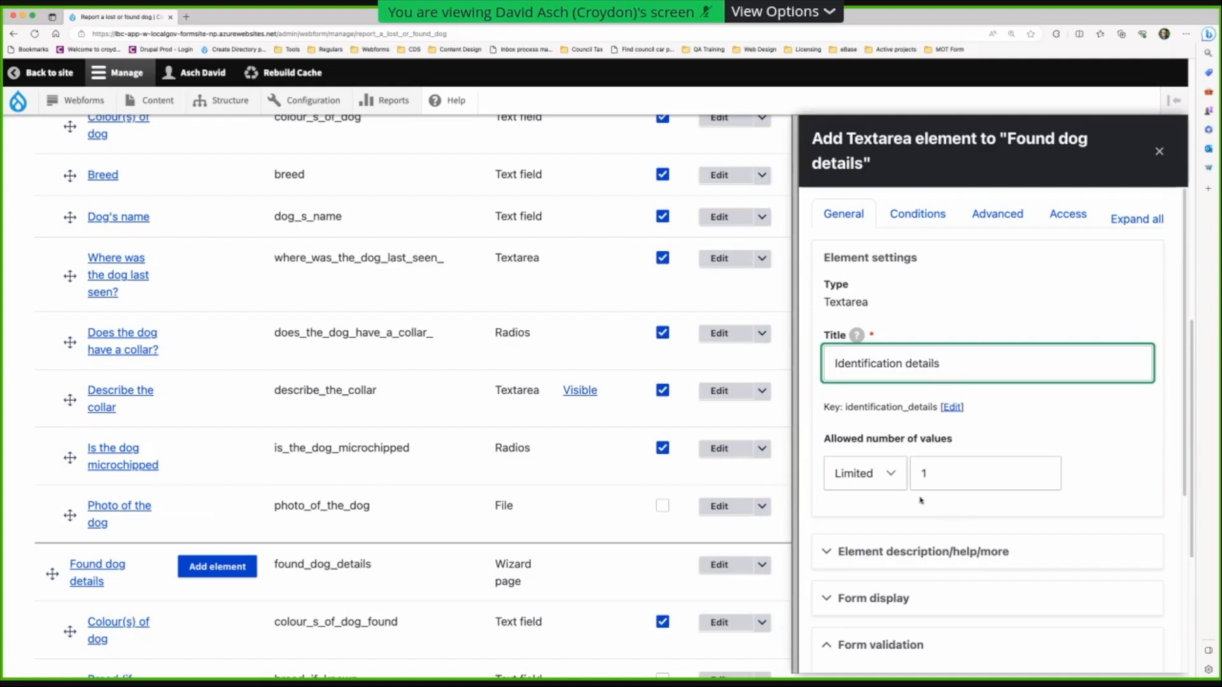
pyautogui.click(831, 551)
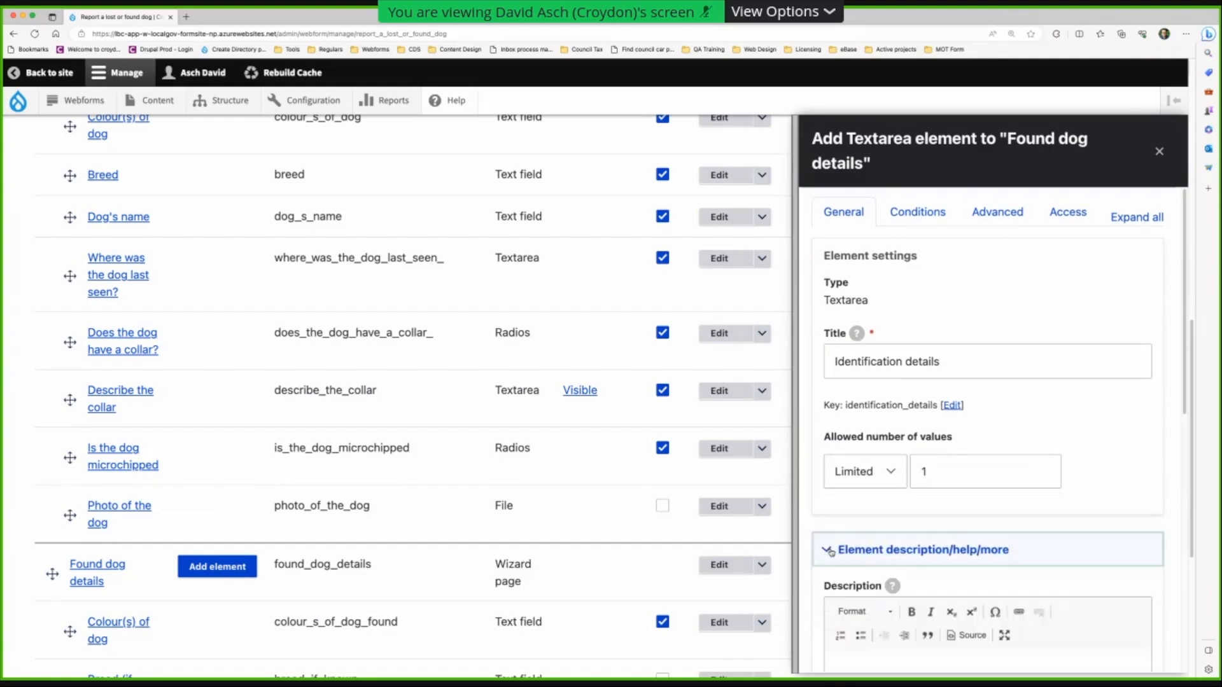
pyautogui.scroll(-2, 852, 548)
pyautogui.scroll(-1, 860, 549)
# - Write the description 'Distinguishing features, collar, name tag'
pyautogui.click(879, 563)
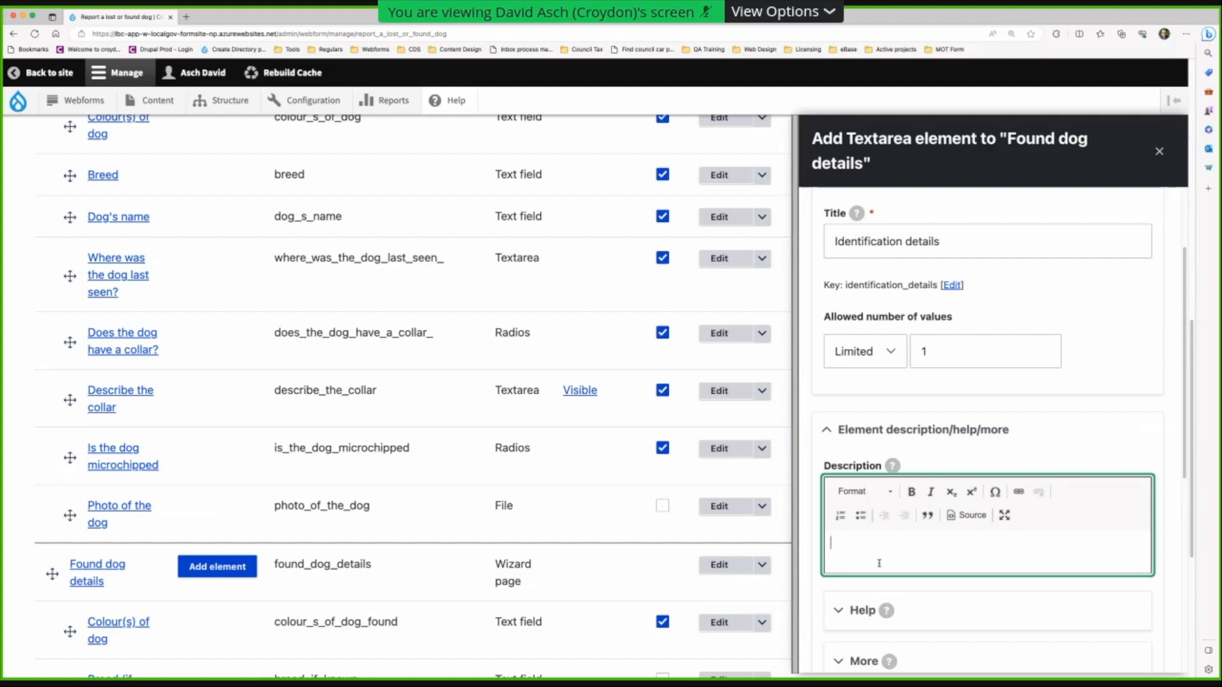
pyautogui.write('Distinguishing features')
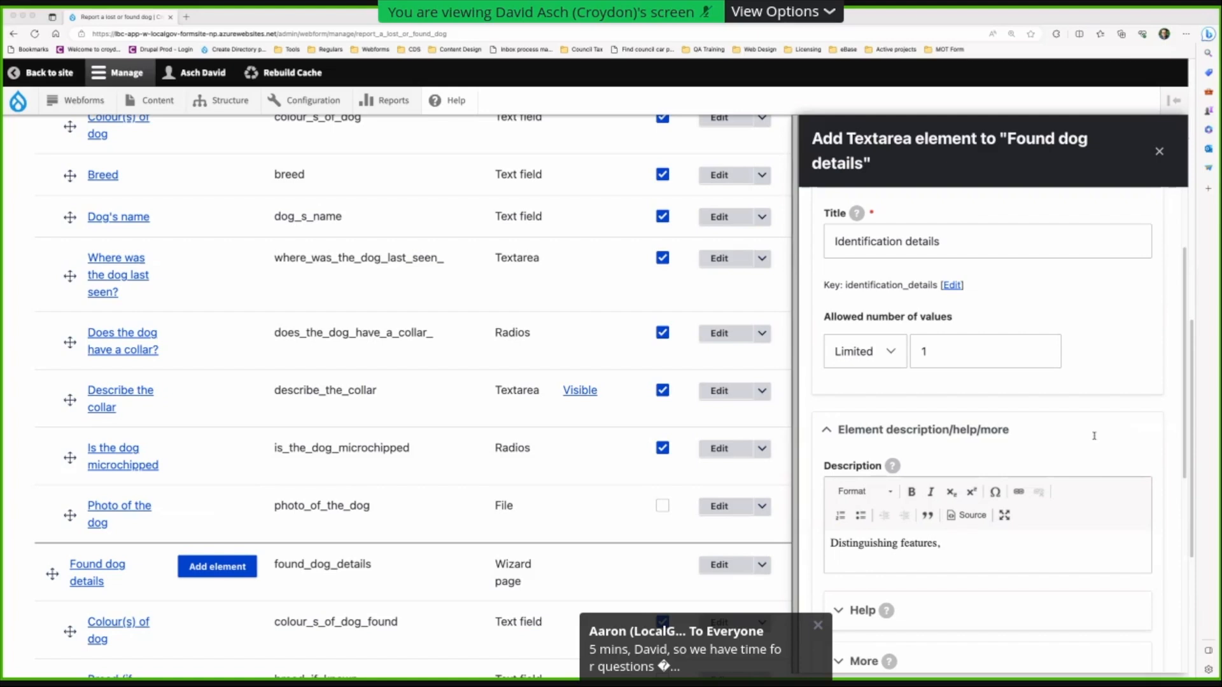
pyautogui.click(1046, 331)
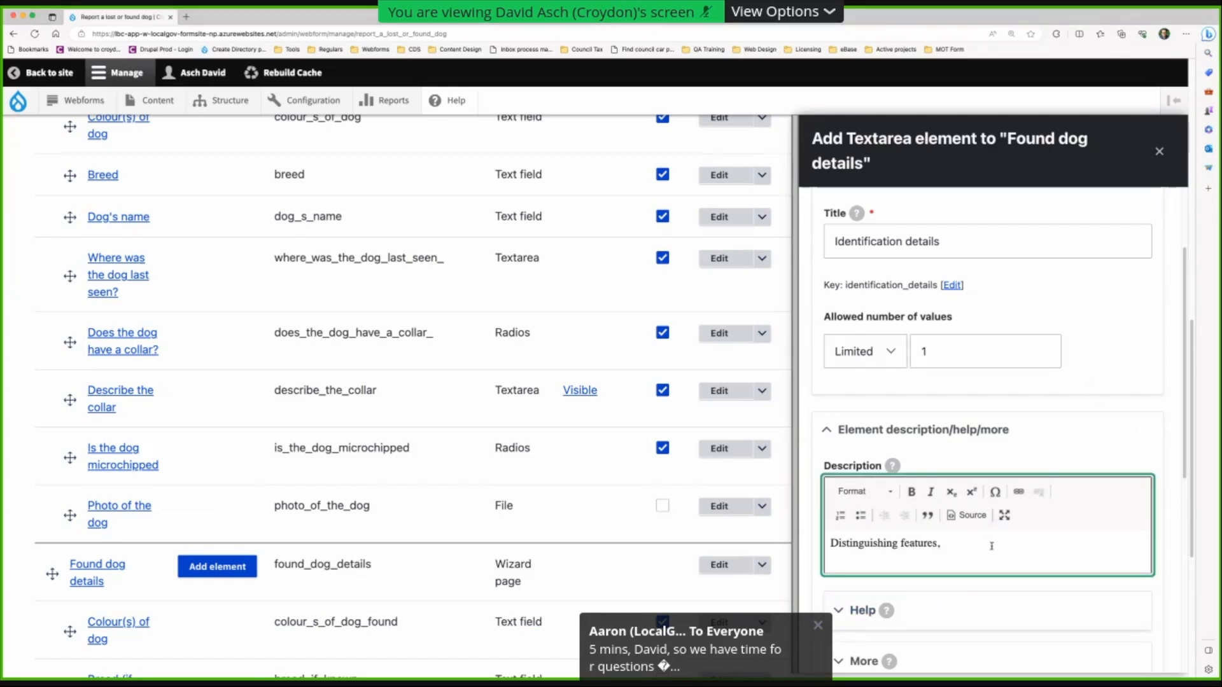
pyautogui.write('does')
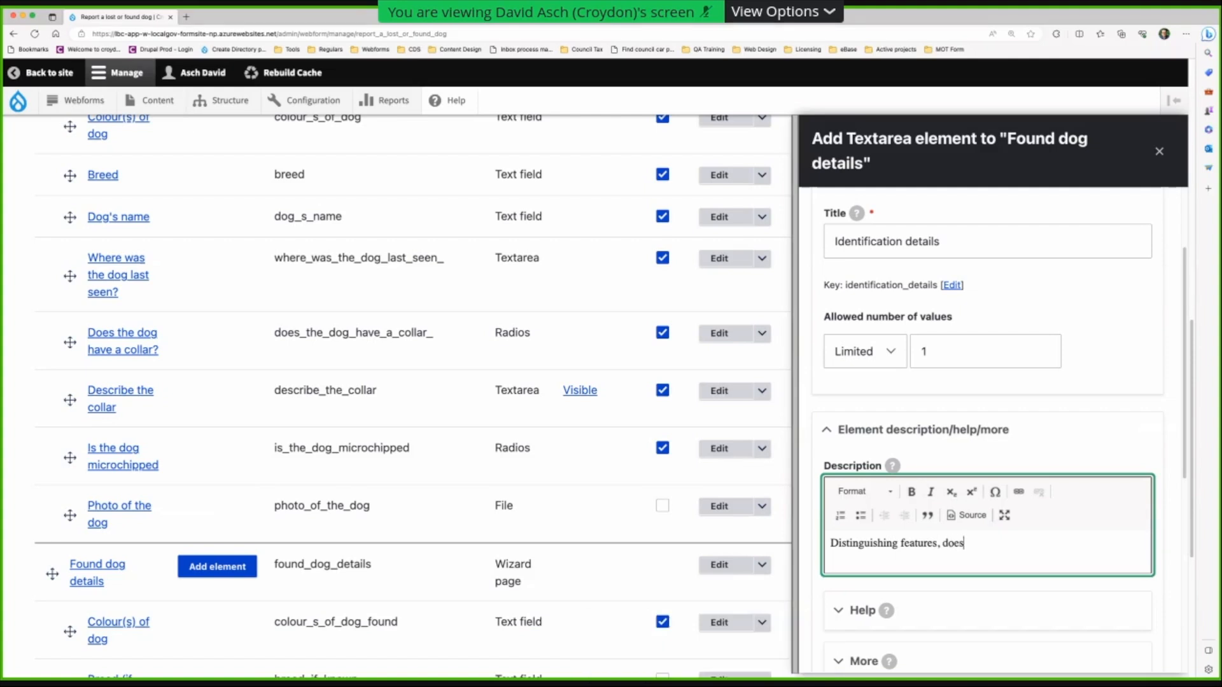
pyautogui.press('BackSpace')
pyautogui.press('BackSpace')
pyautogui.press('BackSpace')
pyautogui.press('BackSpace')
pyautogui.write('collar, name tag')
# - Reword it to 'For example: distinguishing features, collar, name tag' and save the element
pyautogui.click(831, 543)
pyautogui.write('For example')
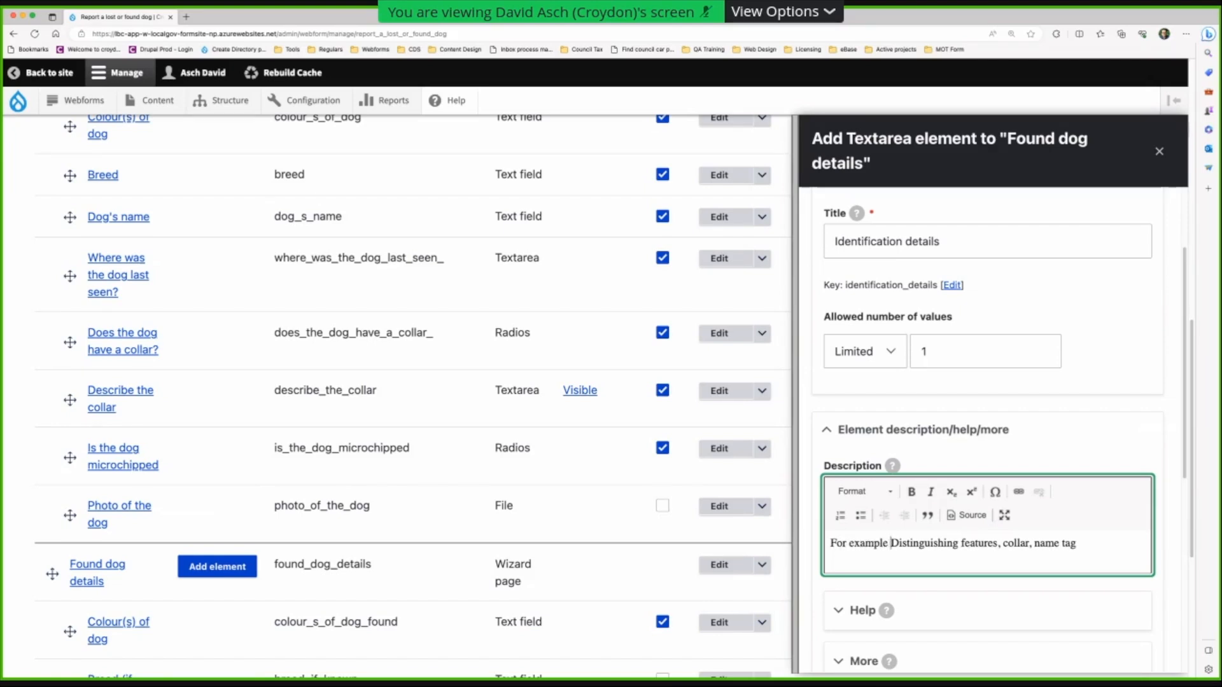
pyautogui.press('Delete')
pyautogui.press('BackSpace')
pyautogui.write(': d')
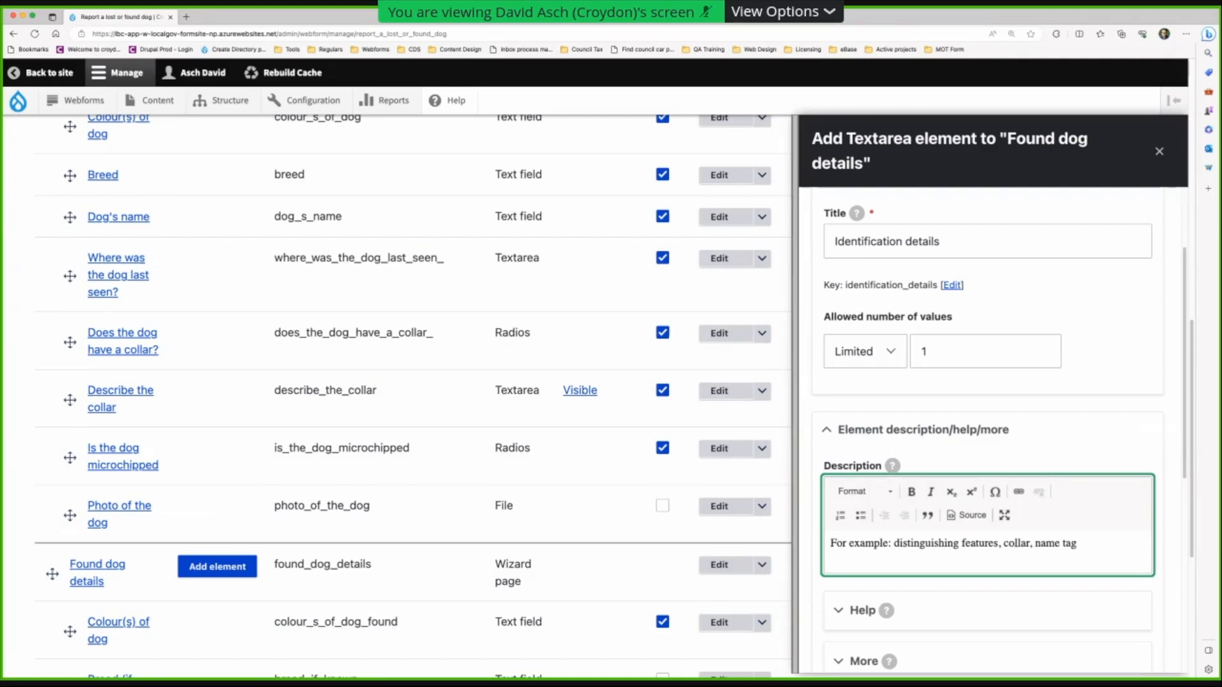
pyautogui.click(1107, 548)
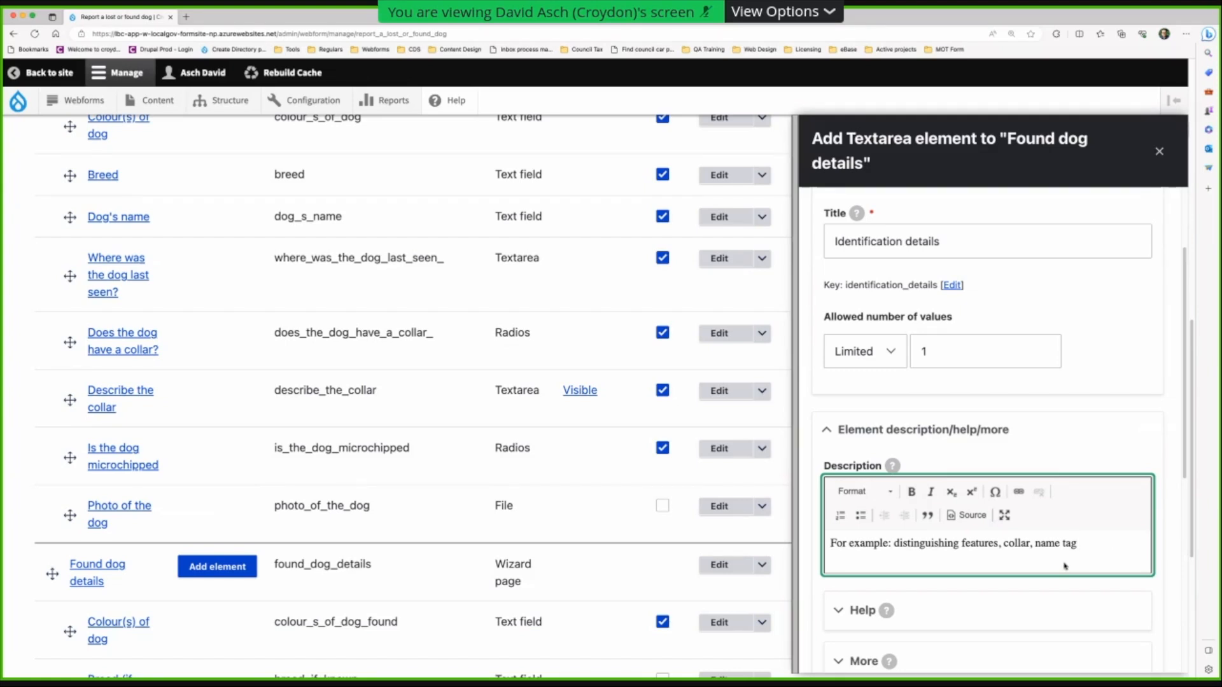
pyautogui.scroll(-1, 1079, 551)
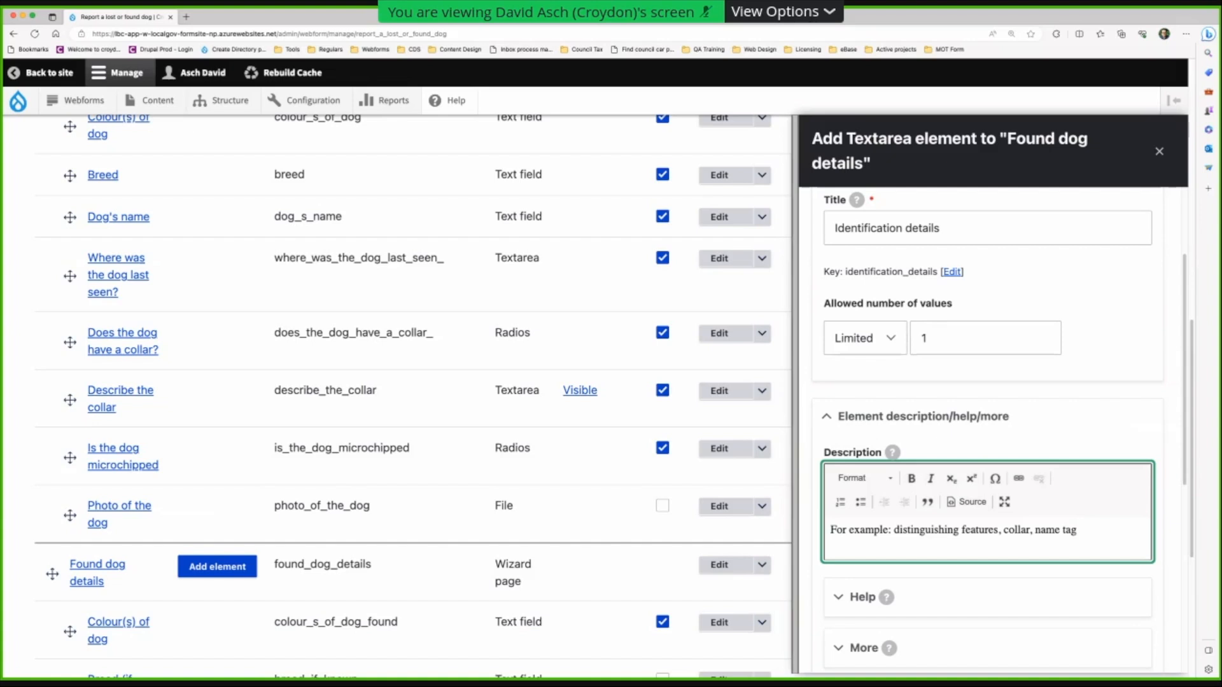
pyautogui.scroll(-6, 1095, 546)
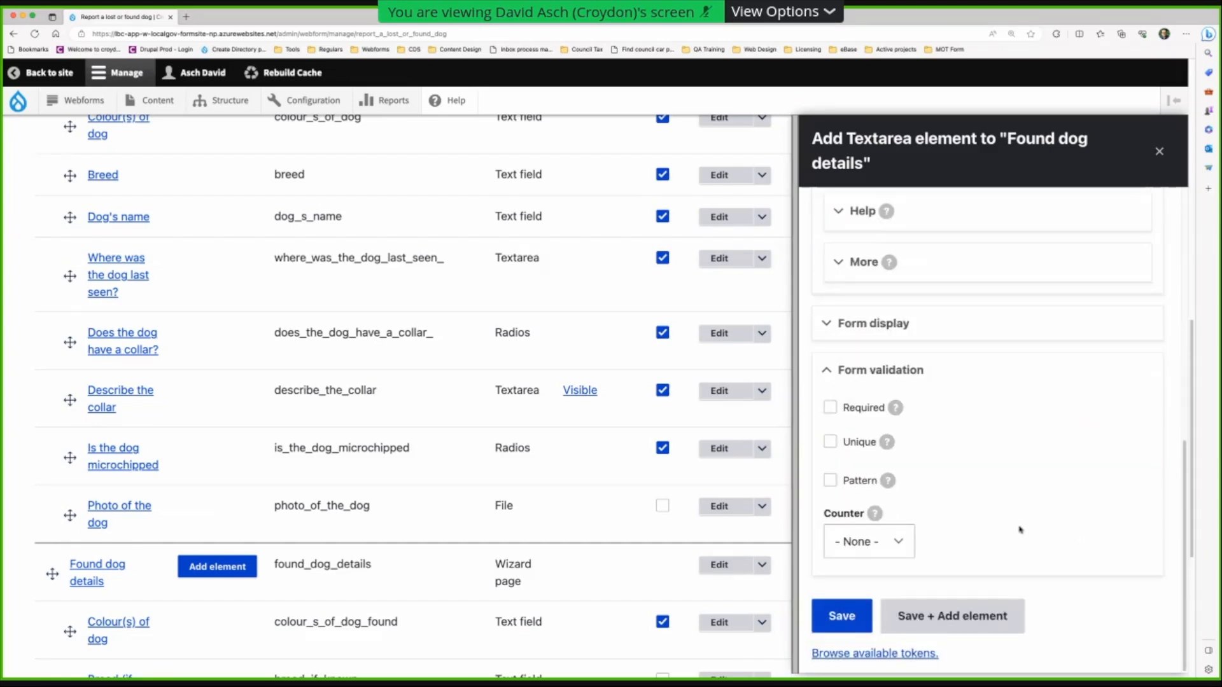
pyautogui.click(928, 623)
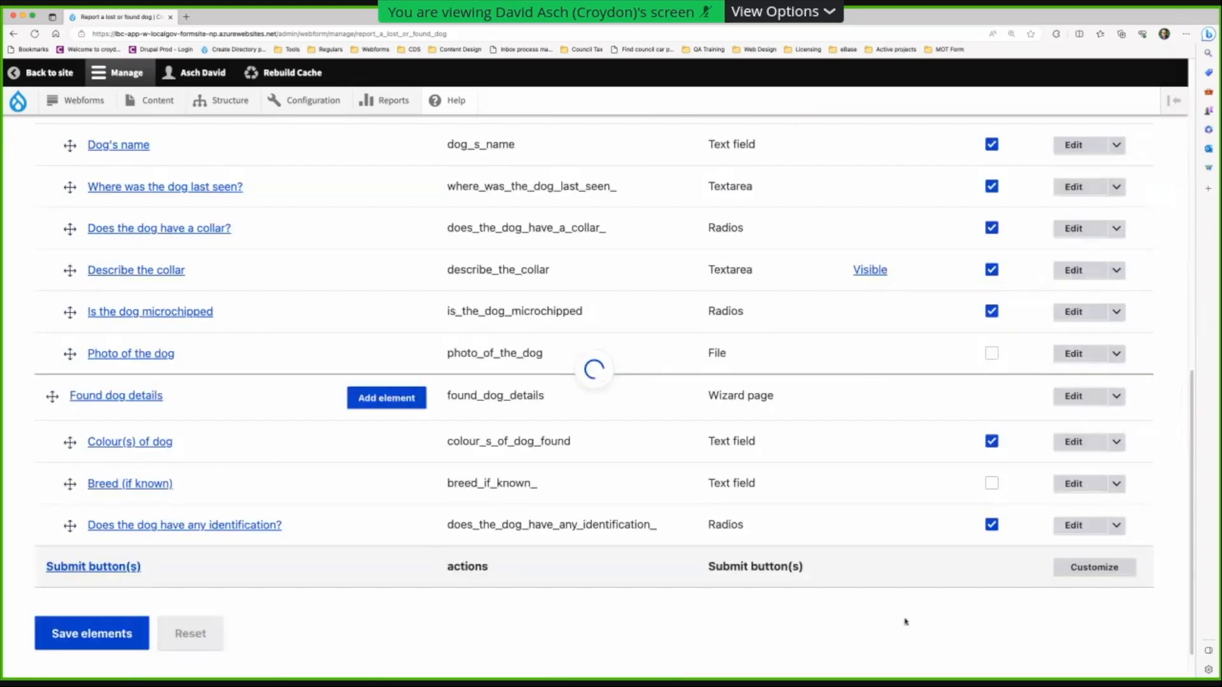
# - Add a File element titled 'Photo of dog'
pyautogui.scroll(-10, 714, 548)
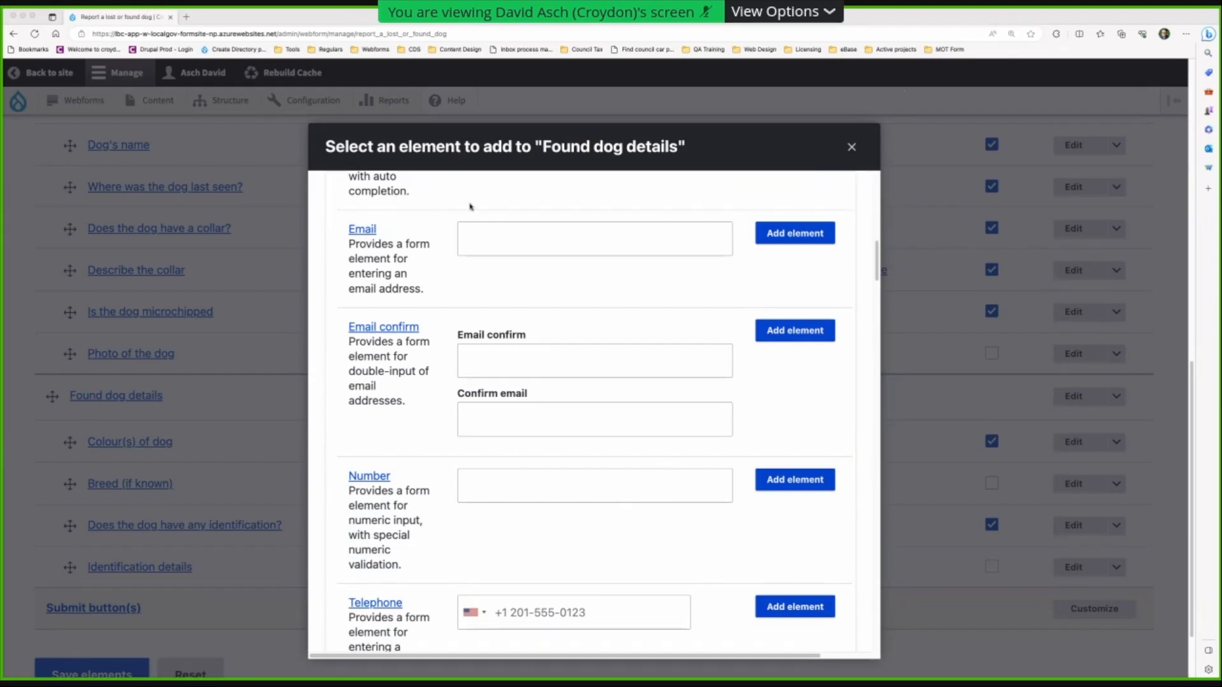
pyautogui.scroll(15, 489, 273)
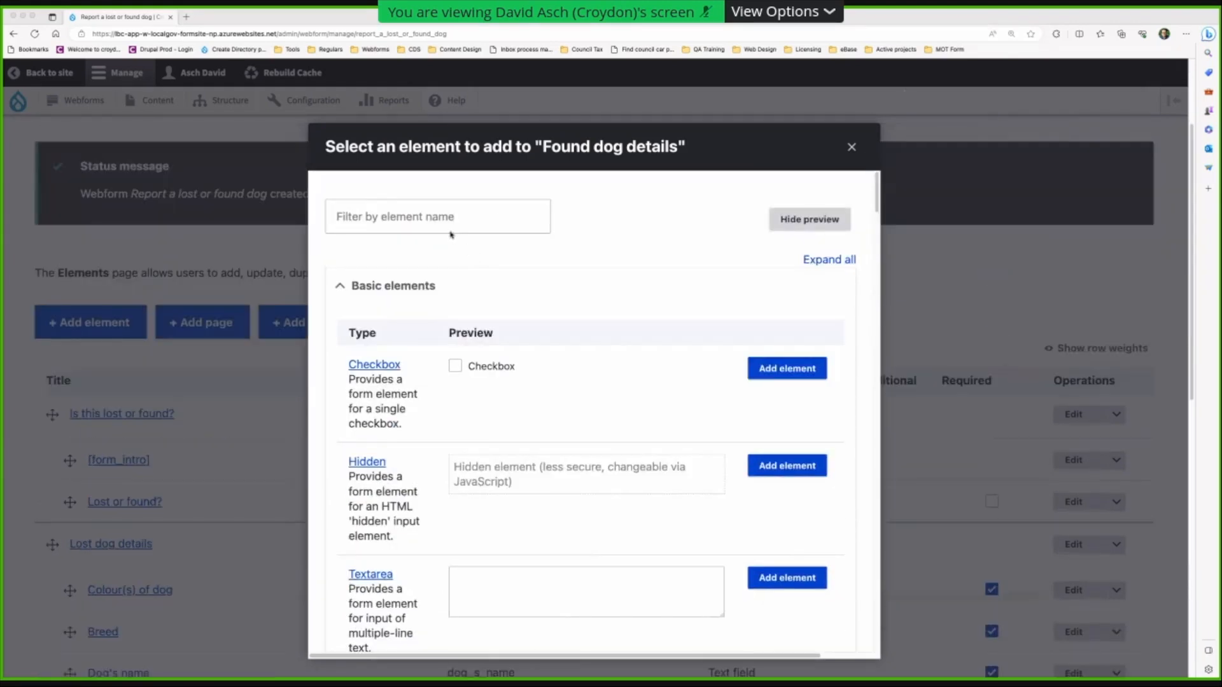
pyautogui.click(451, 217)
pyautogui.write('file')
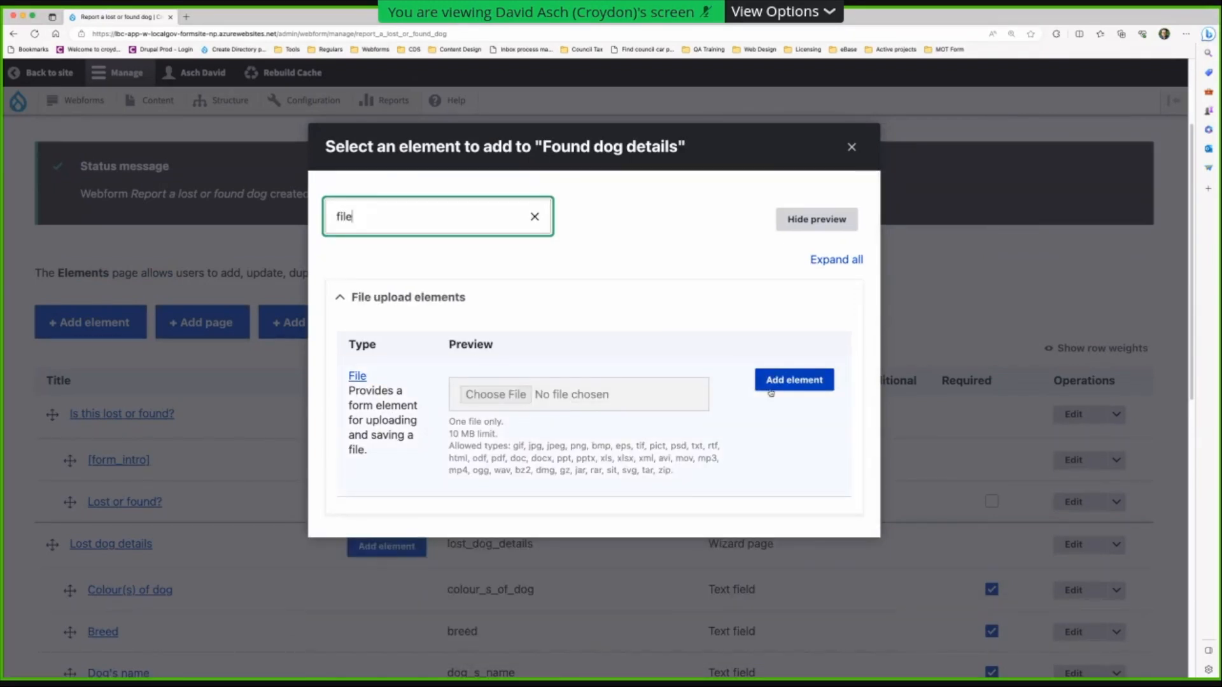
pyautogui.click(792, 379)
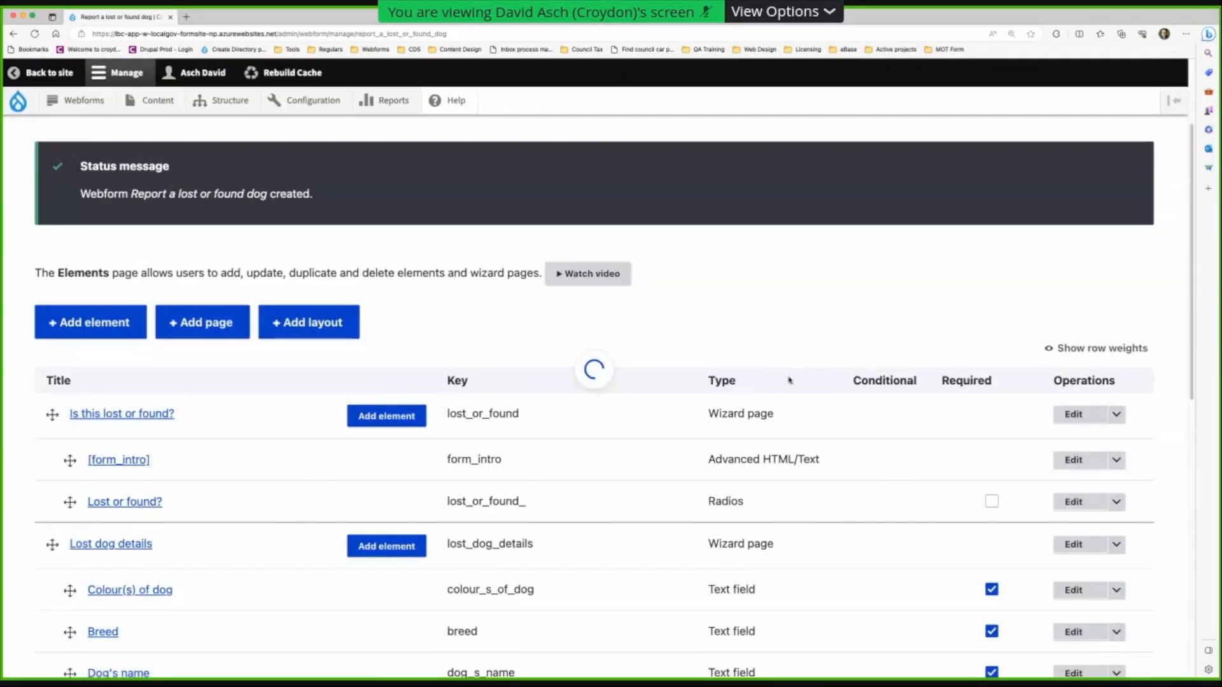
pyautogui.write('Phot')
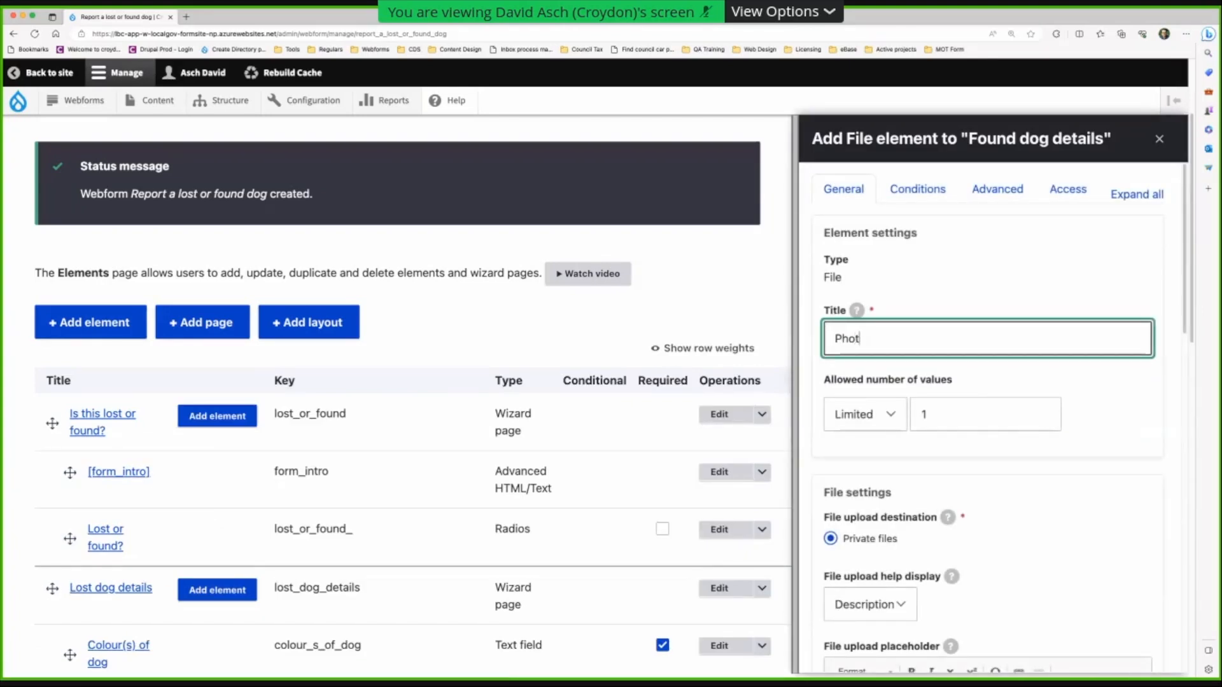
pyautogui.write('o of dog')
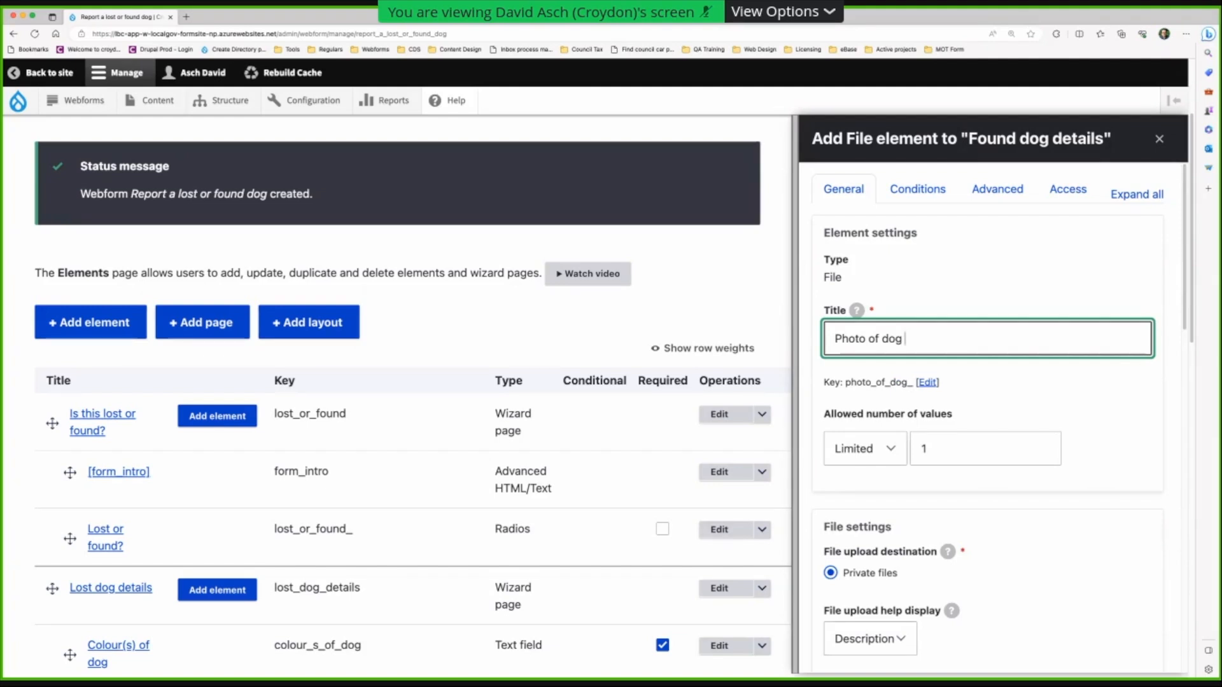
pyautogui.write(' (found)')
pyautogui.press('BackSpace')
pyautogui.press('BackSpace')
pyautogui.press('BackSpace')
pyautogui.press('BackSpace')
pyautogui.press('BackSpace')
pyautogui.press('BackSpace')
pyautogui.press('BackSpace')
pyautogui.press('BackSpace')
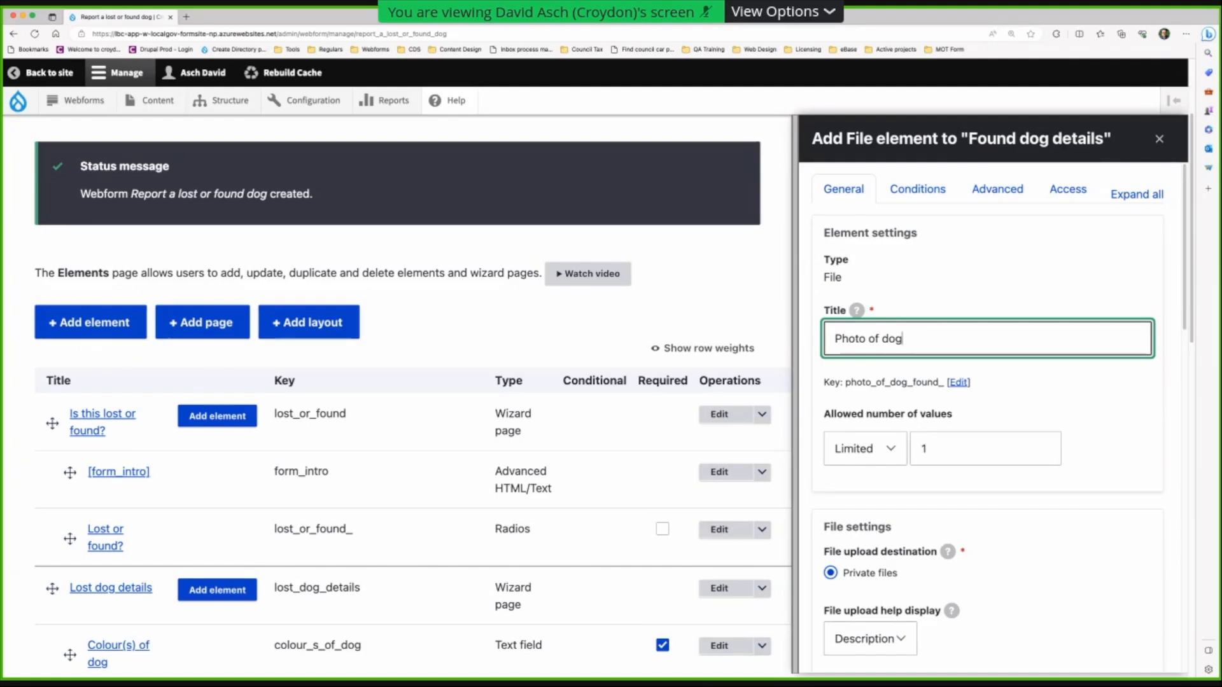
# - Change its key to photo_of_dog_found and save the element
pyautogui.click(958, 382)
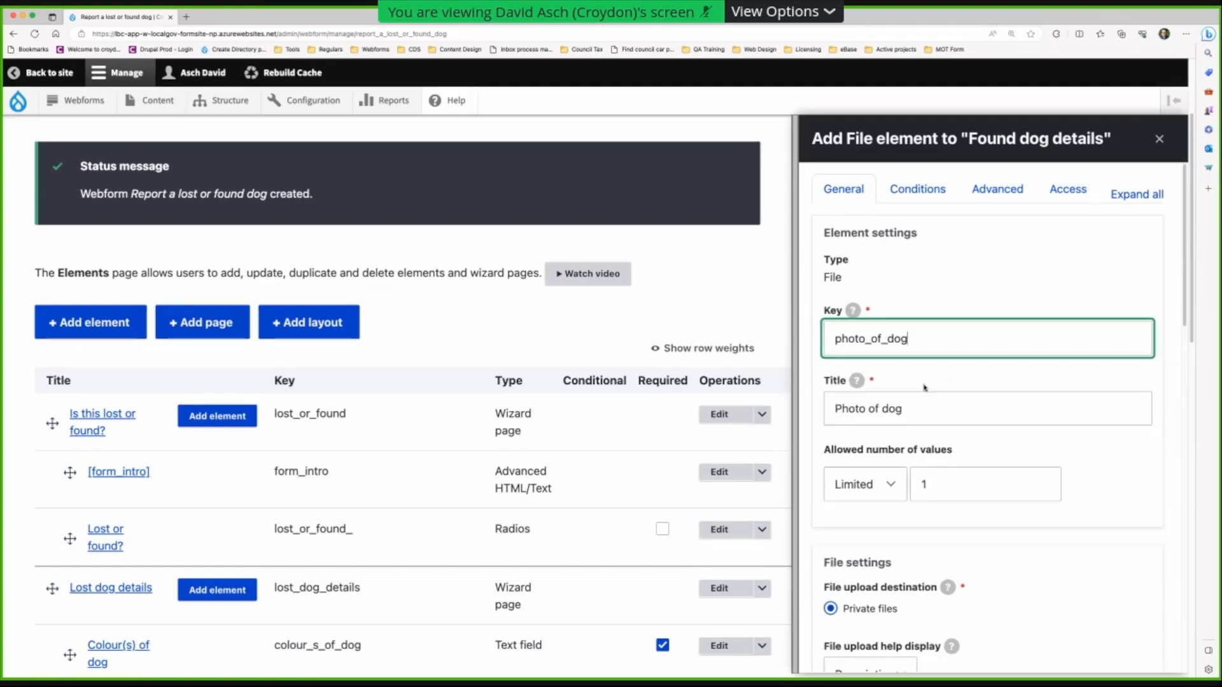
pyautogui.click(911, 407)
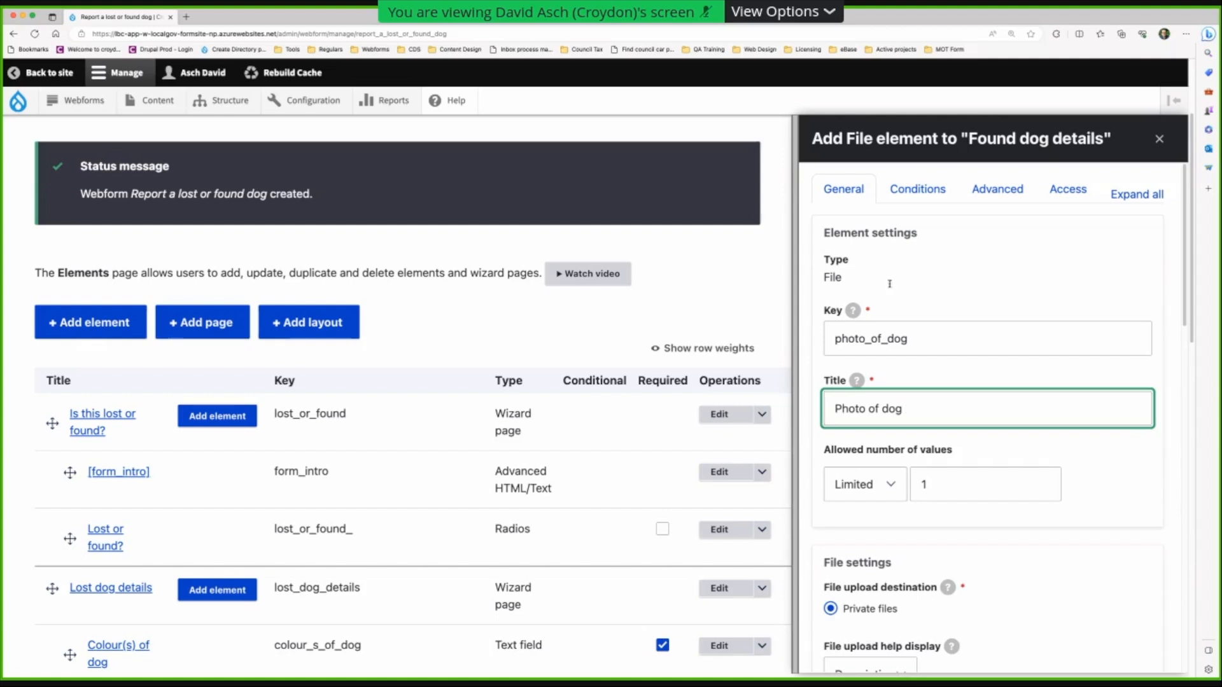
pyautogui.click(918, 338)
pyautogui.write('_')
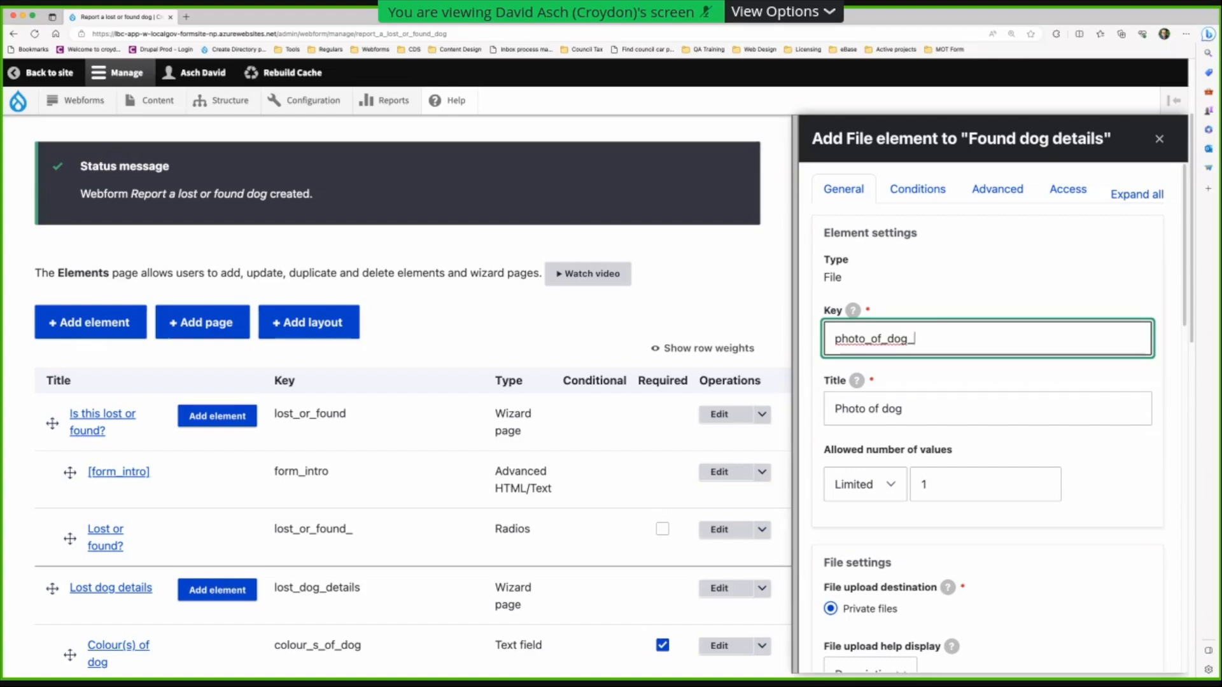
pyautogui.write('found')
pyautogui.click(916, 412)
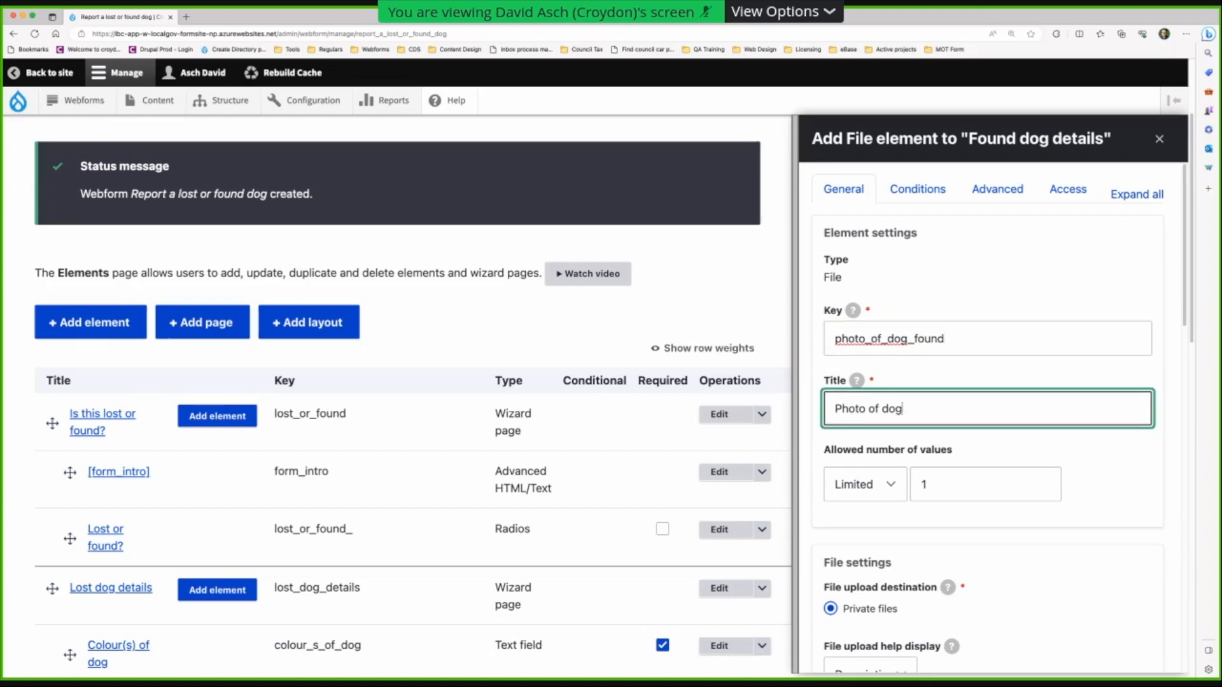
pyautogui.scroll(-8, 916, 410)
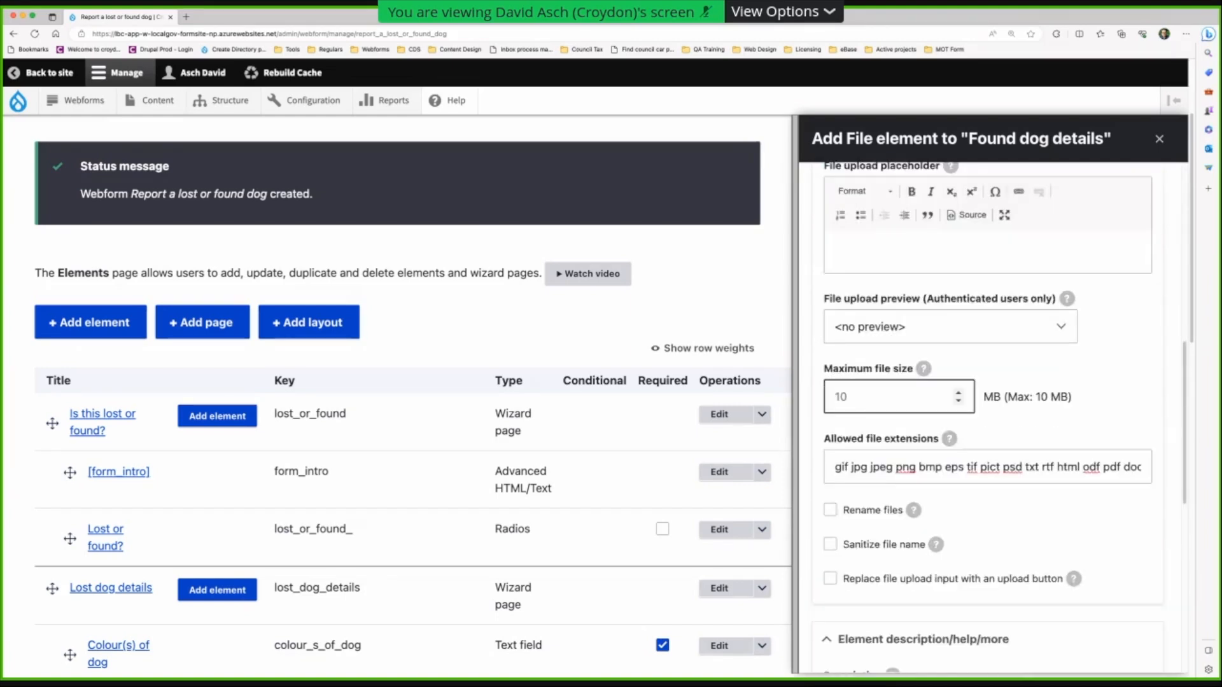
pyautogui.scroll(-8, 987, 417)
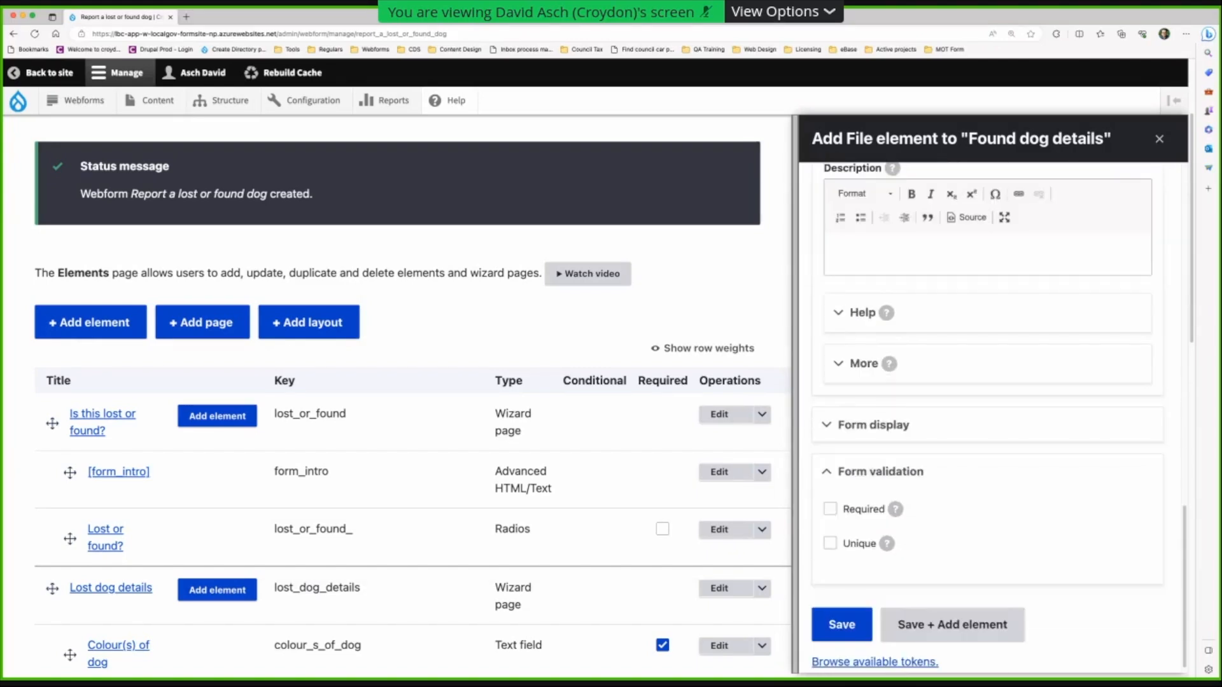
pyautogui.scroll(16, 987, 416)
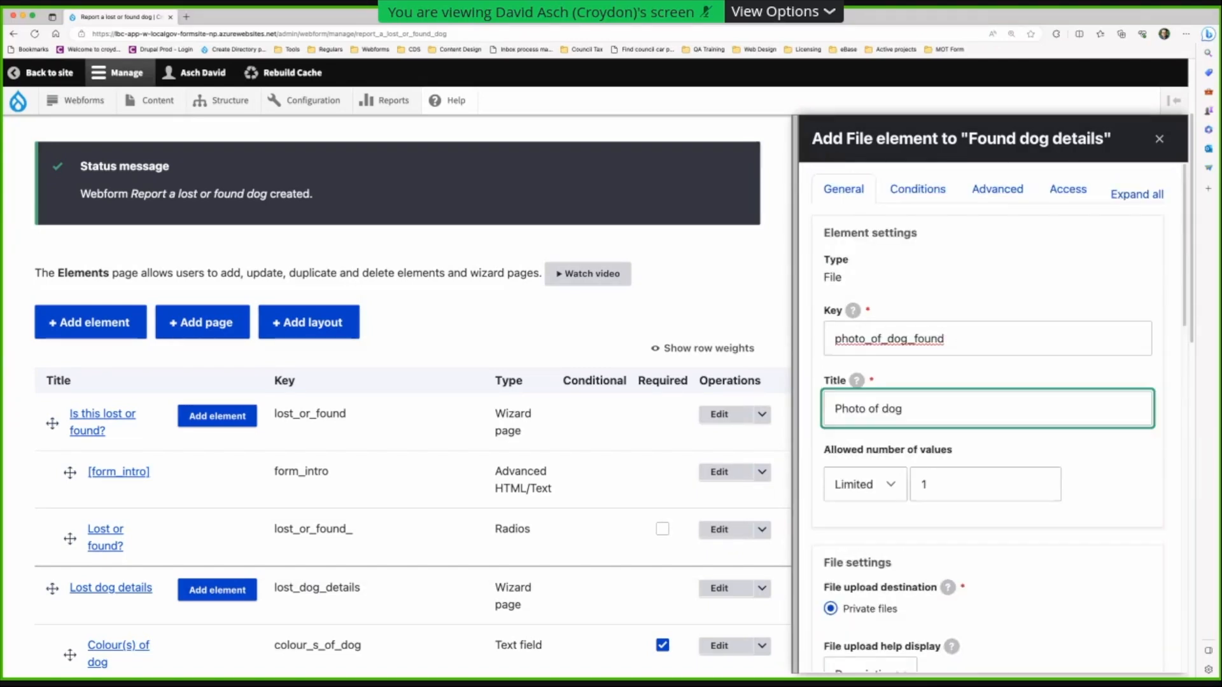
pyautogui.scroll(-15, 910, 426)
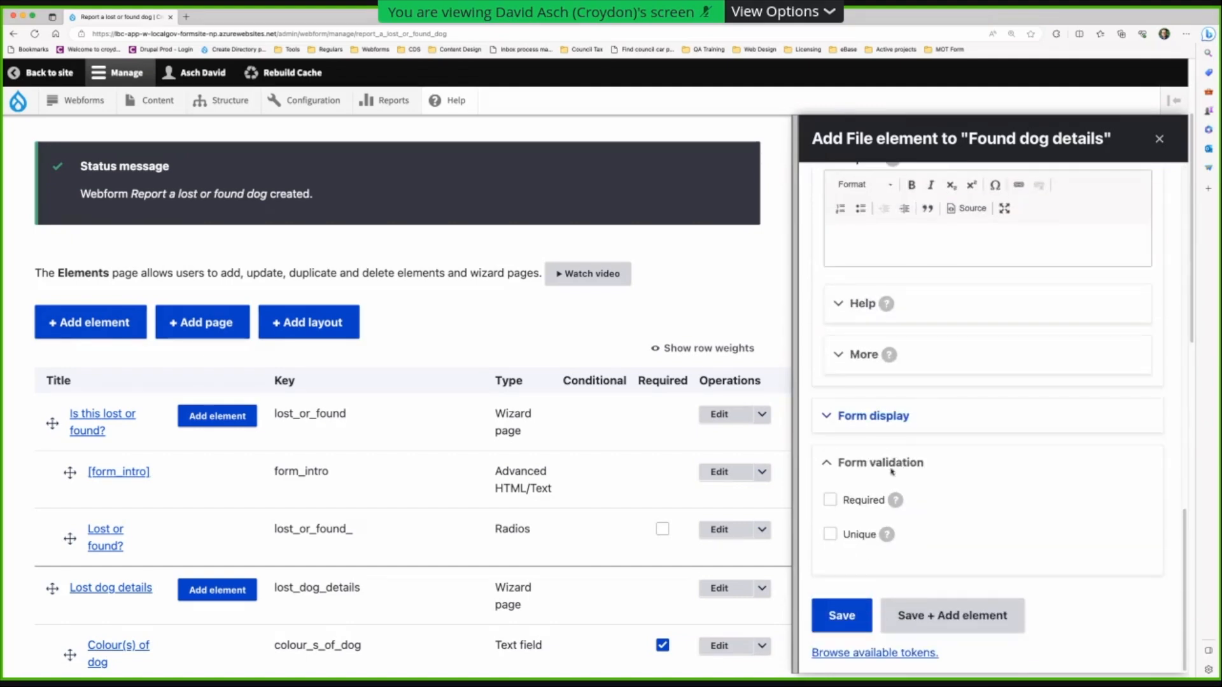
pyautogui.click(841, 616)
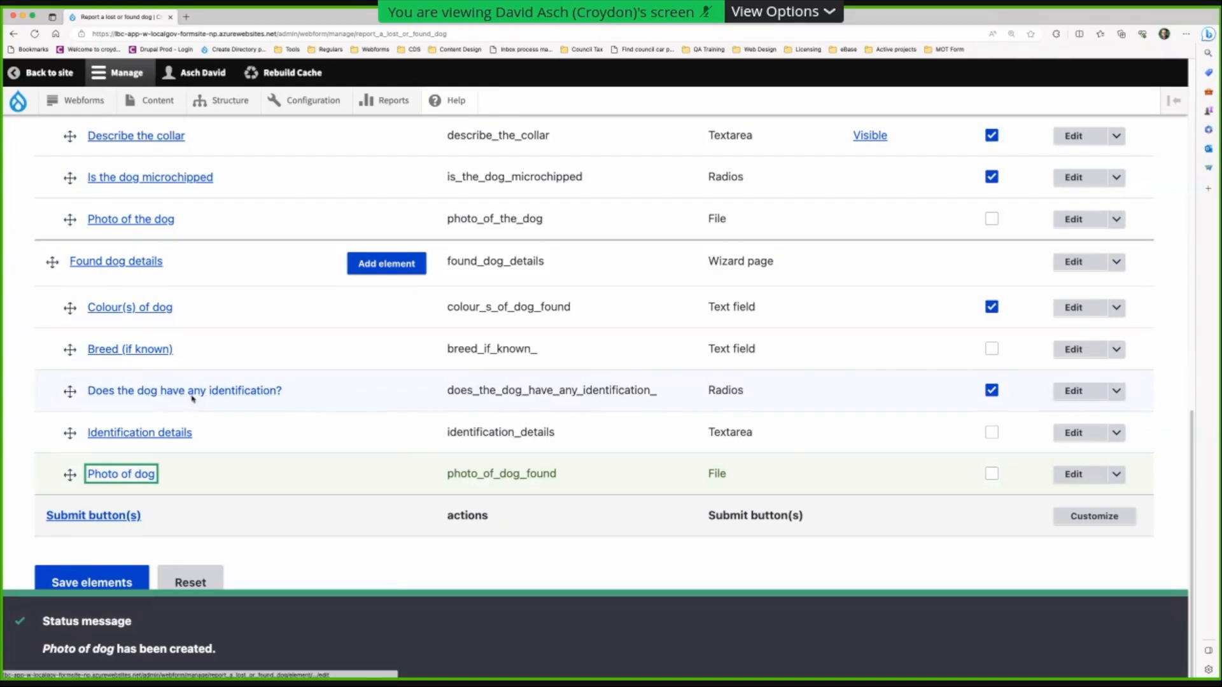
pyautogui.click(179, 433)
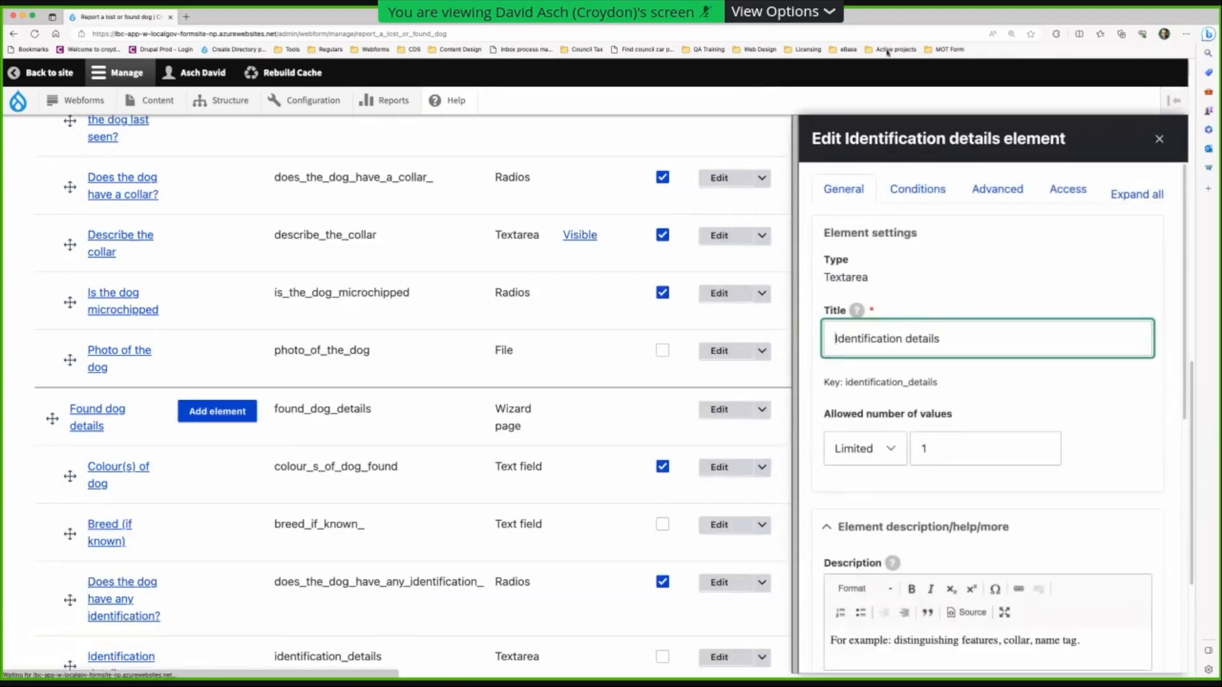
# - Add a Visible condition to Identification details that matches any condition
pyautogui.click(918, 189)
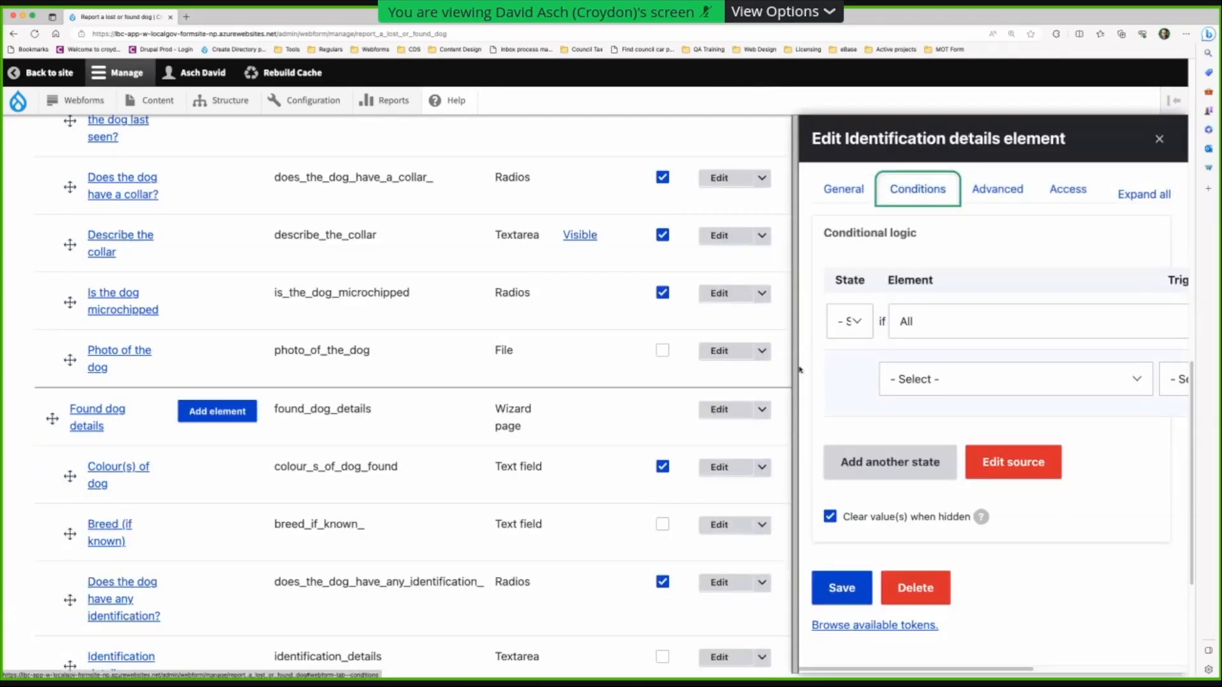
pyautogui.moveTo(792, 368); pyautogui.dragTo(101, 368)
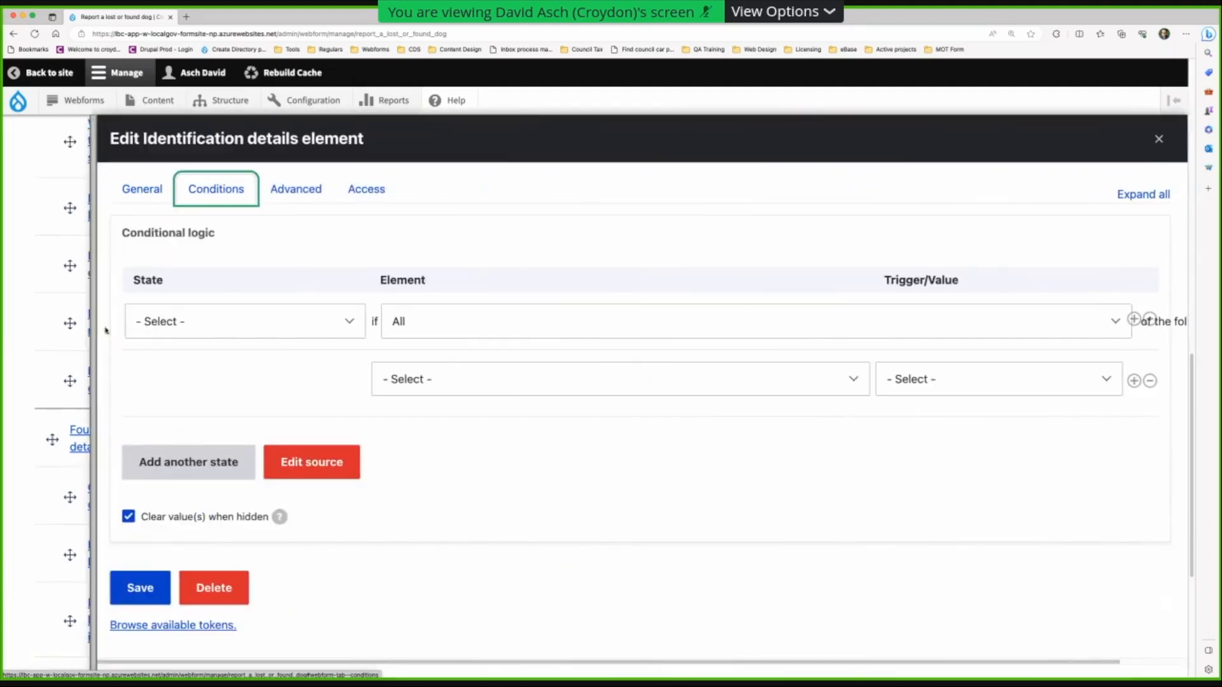
pyautogui.click(172, 327)
pyautogui.click(183, 357)
pyautogui.click(633, 329)
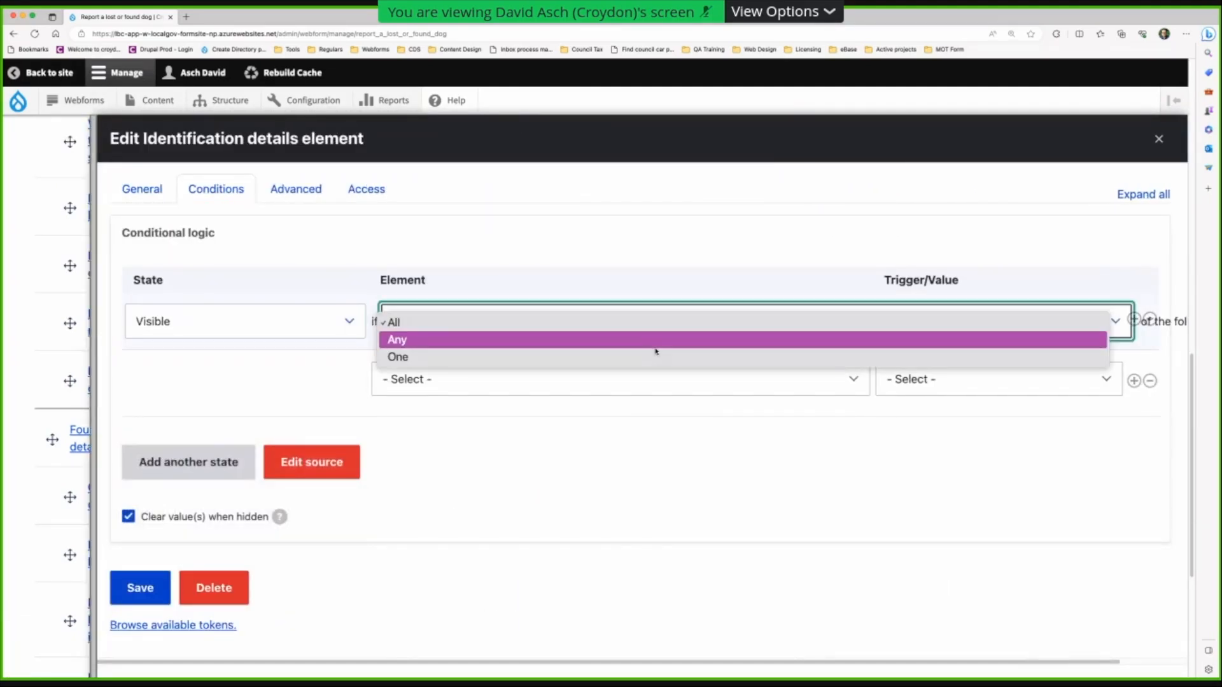
pyautogui.click(656, 340)
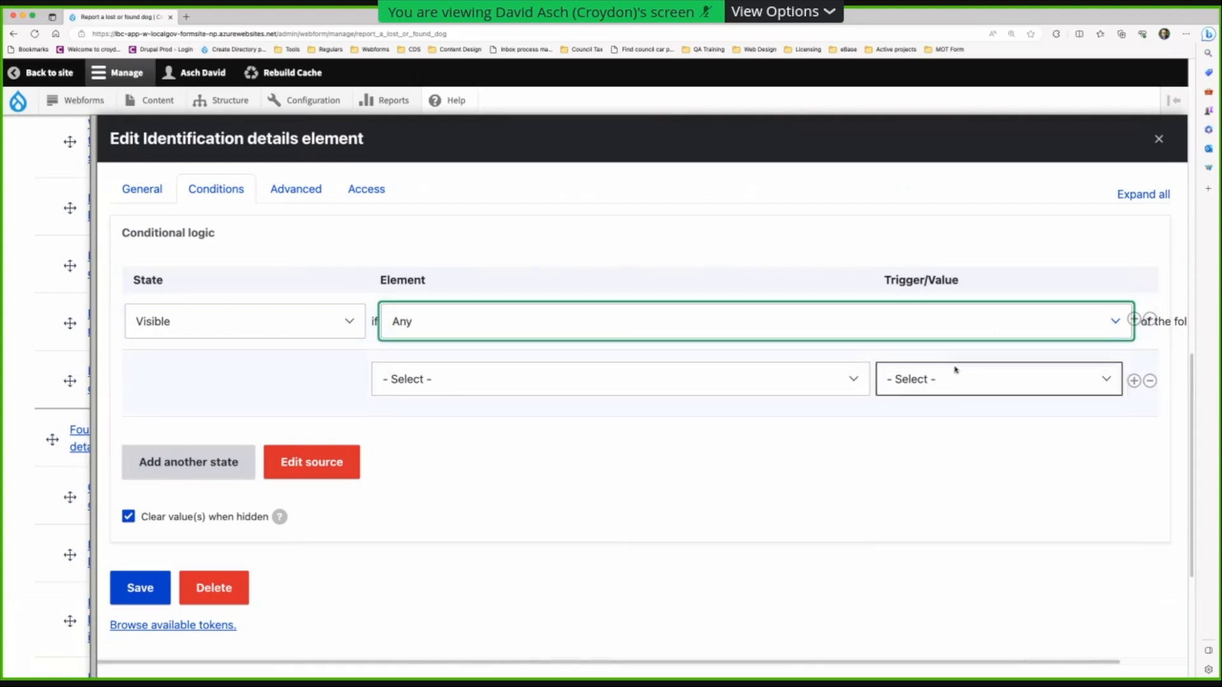
# - Trigger it when 'Does the dog have any identification?' has value Yes, and save
pyautogui.click(382, 379)
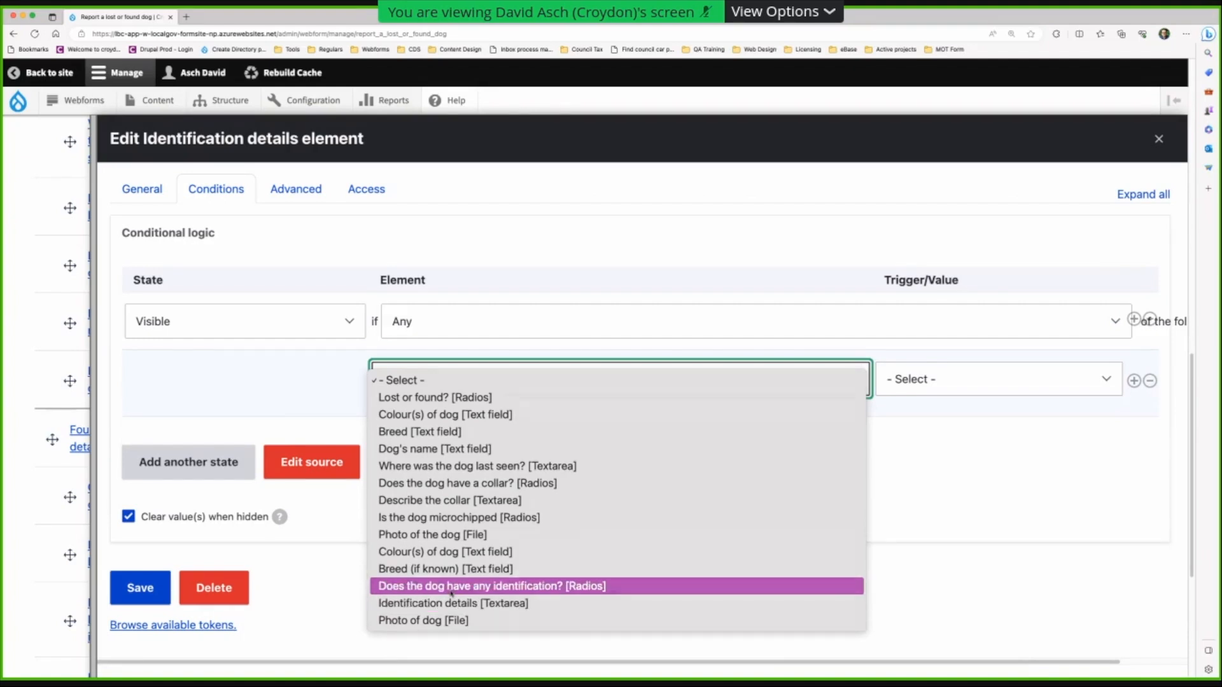
pyautogui.click(426, 585)
pyautogui.click(915, 385)
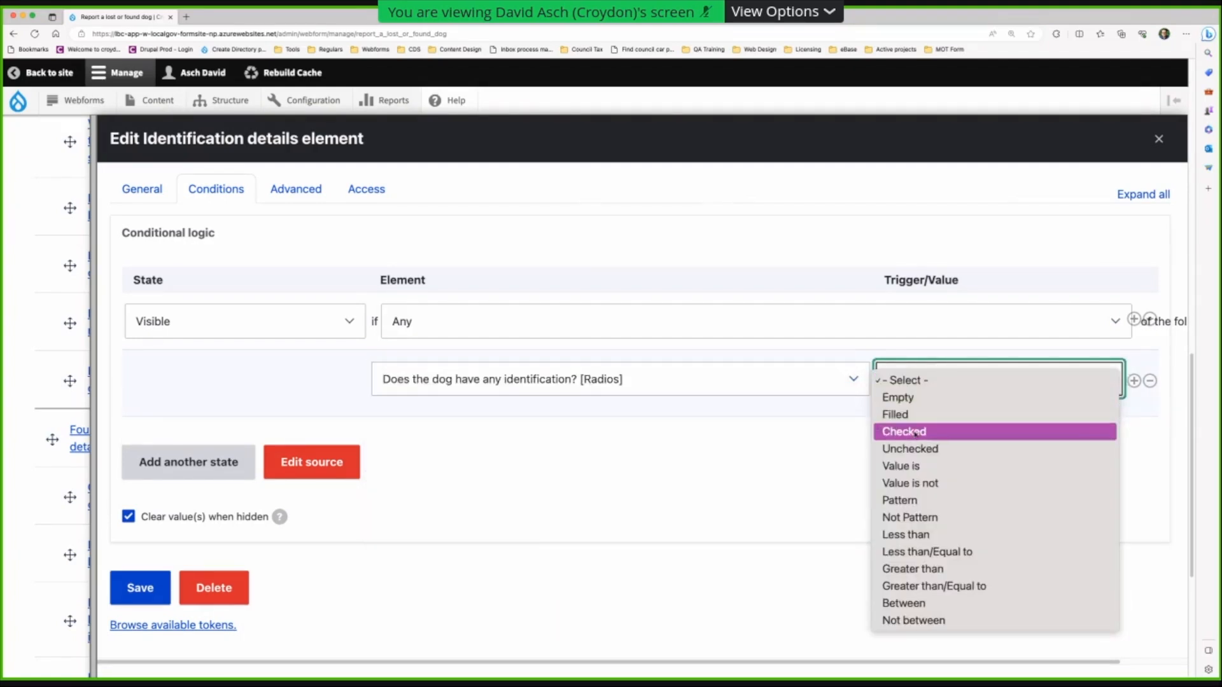
pyautogui.click(922, 467)
pyautogui.click(974, 431)
pyautogui.press('Return')
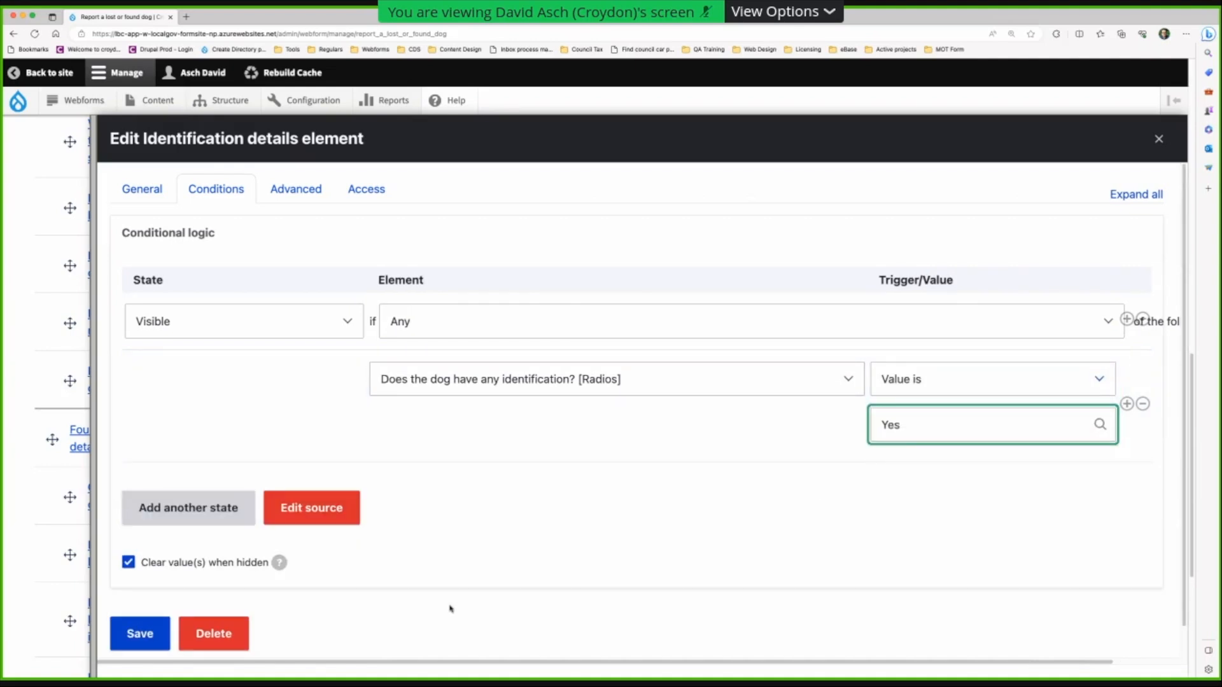
pyautogui.click(153, 638)
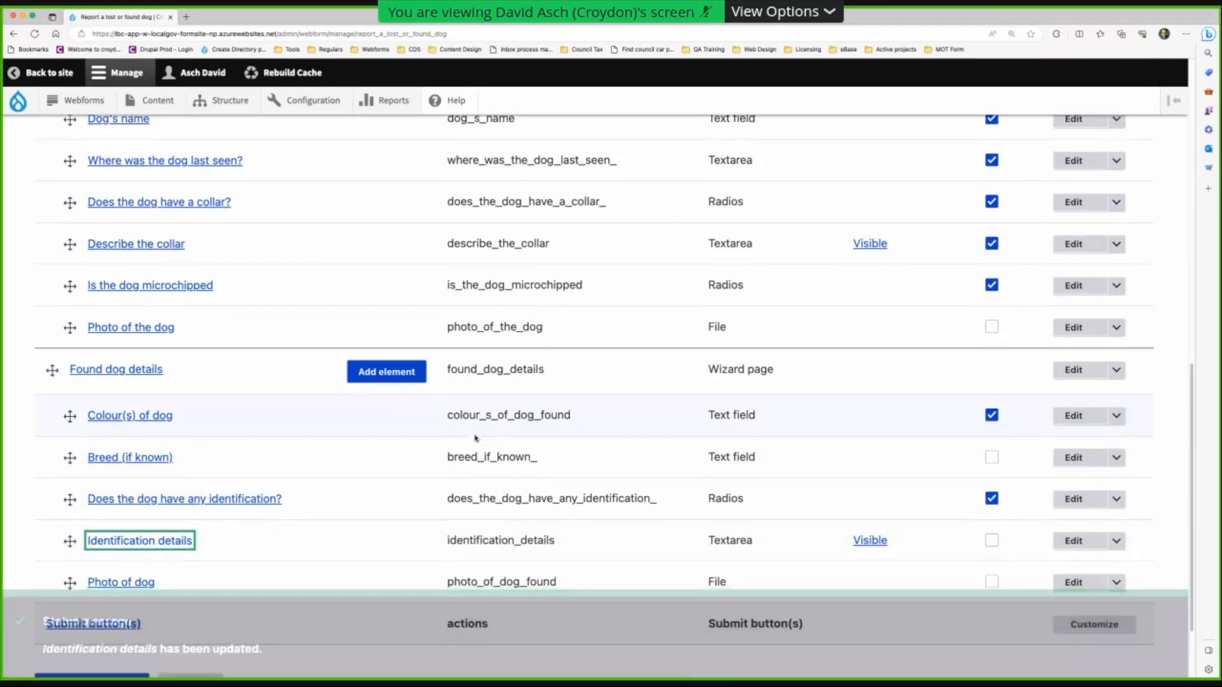
# - Create a wizard page titled 'Your details' and save it to start adding elements
pyautogui.scroll(-4, 445, 458)
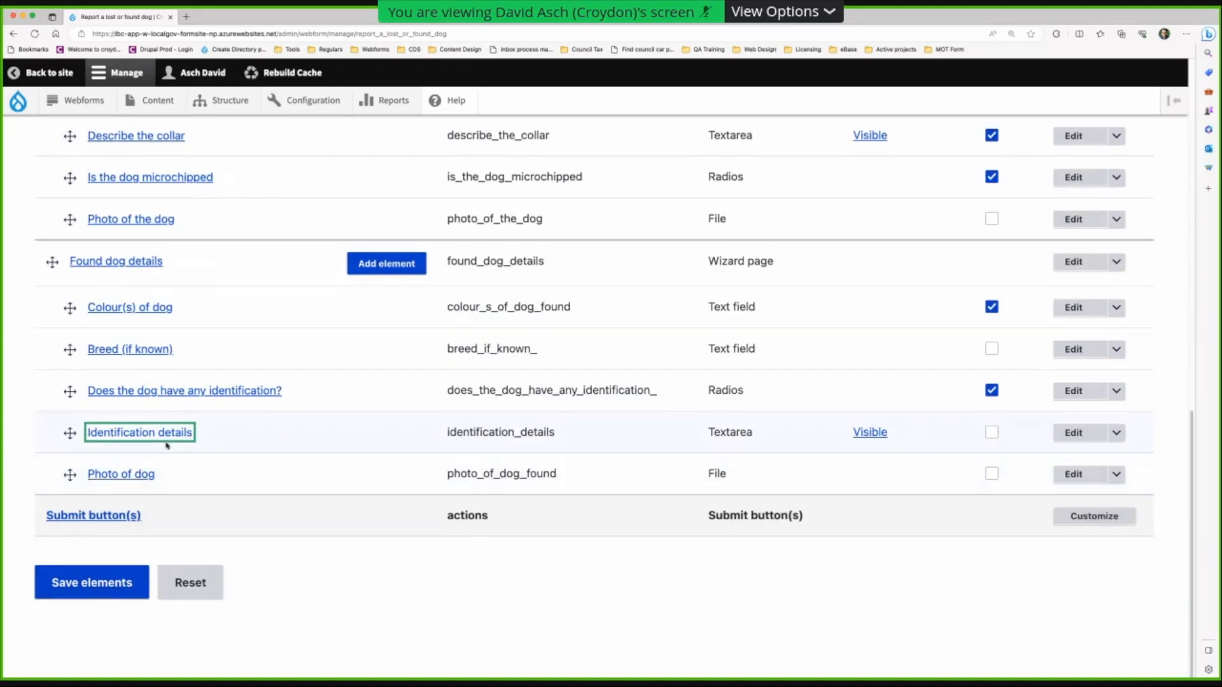
pyautogui.scroll(3, 204, 399)
pyautogui.scroll(10, 204, 399)
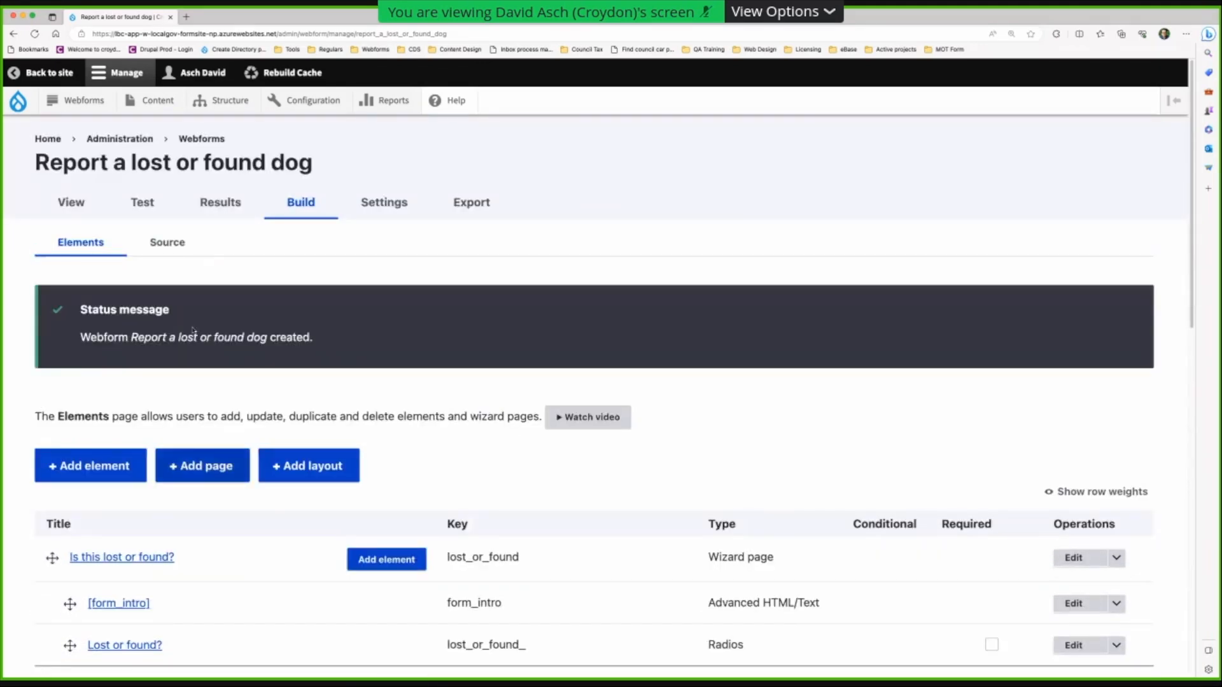
pyautogui.scroll(-5, 208, 430)
pyautogui.scroll(2, 191, 342)
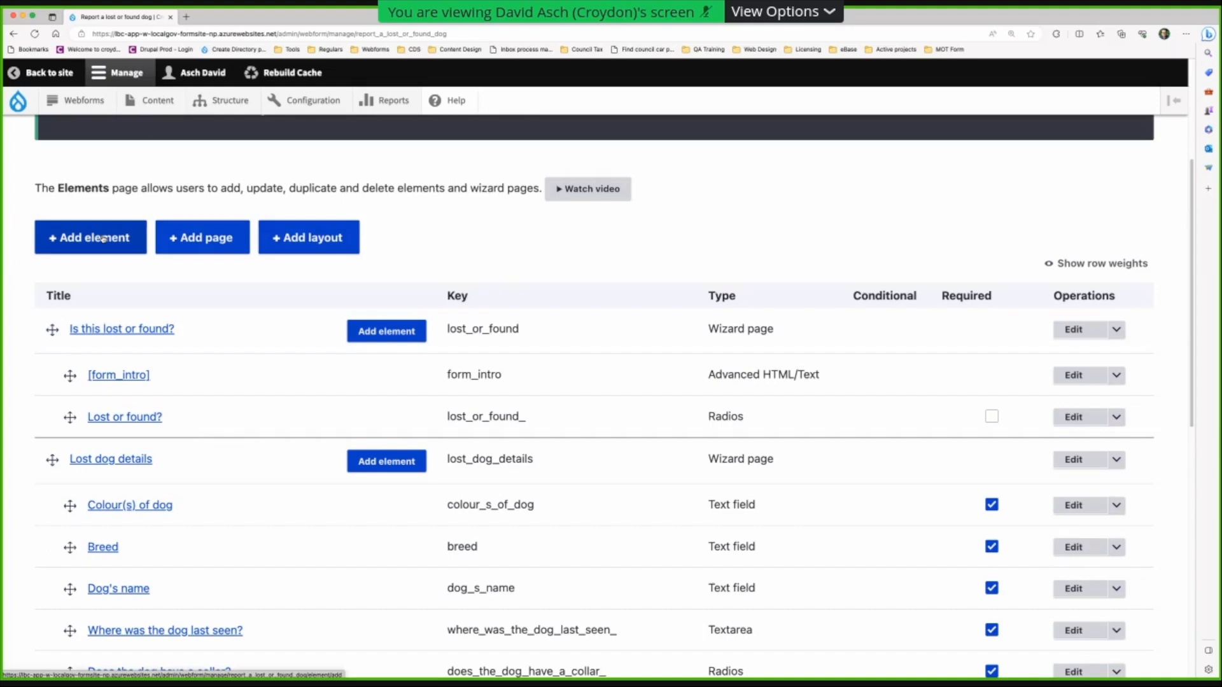
pyautogui.click(218, 237)
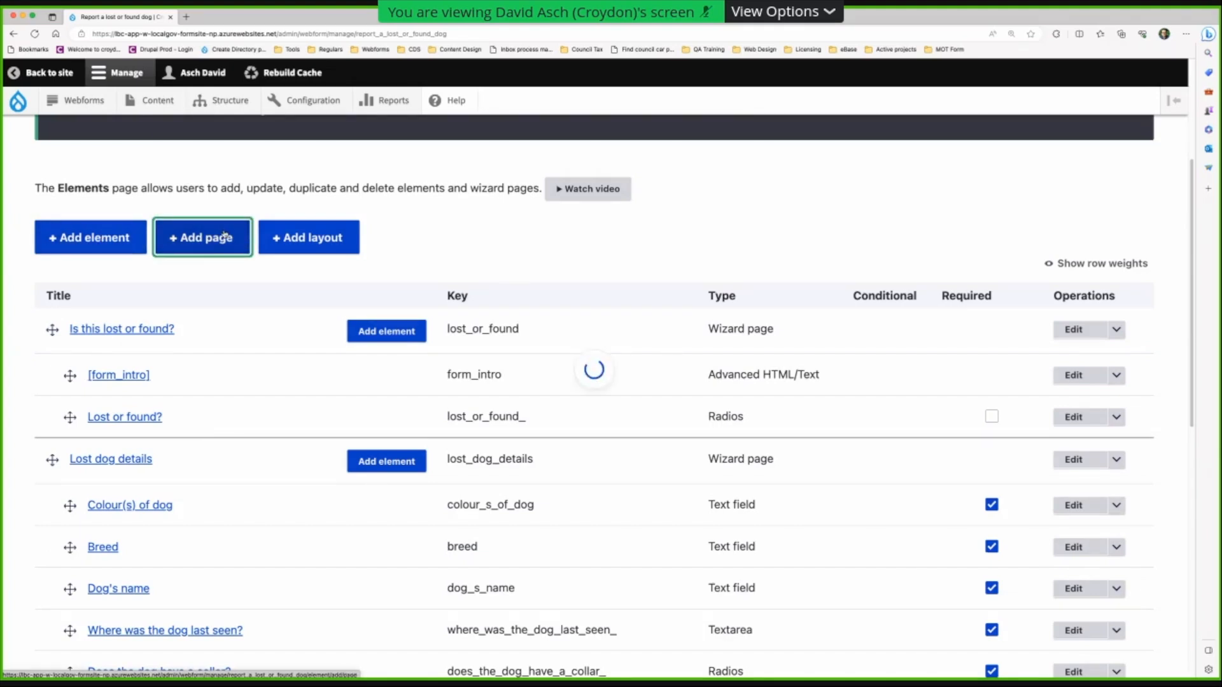
pyautogui.write('Your details')
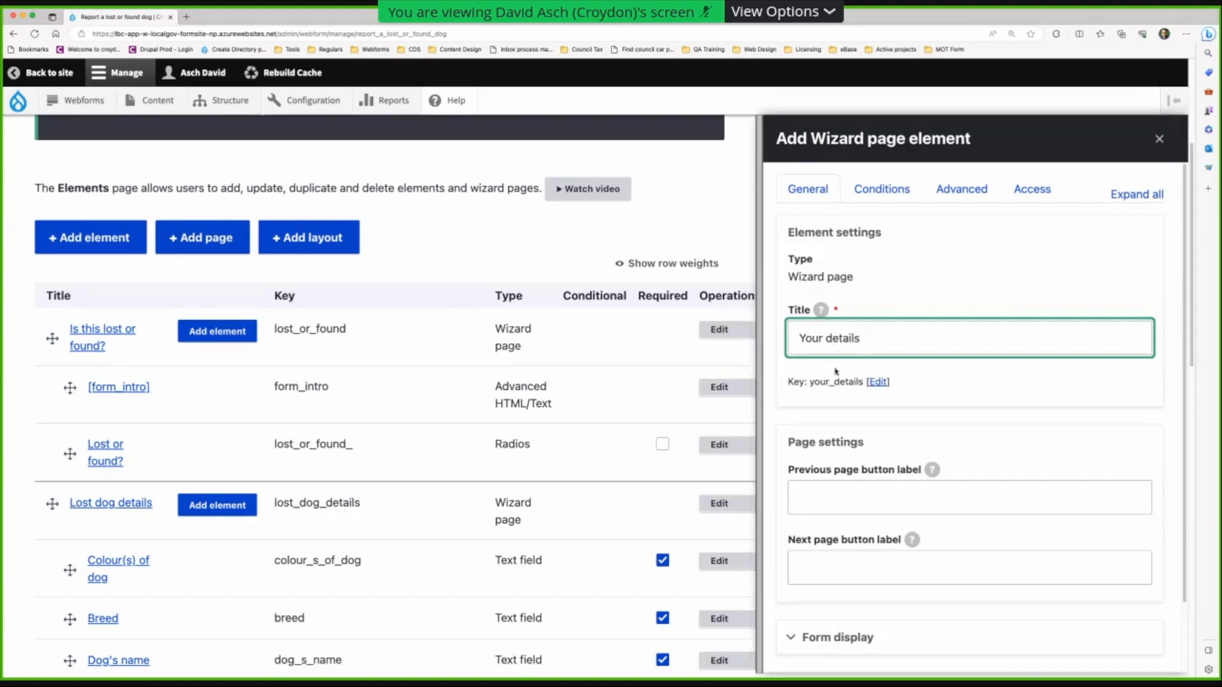
pyautogui.scroll(-2, 827, 446)
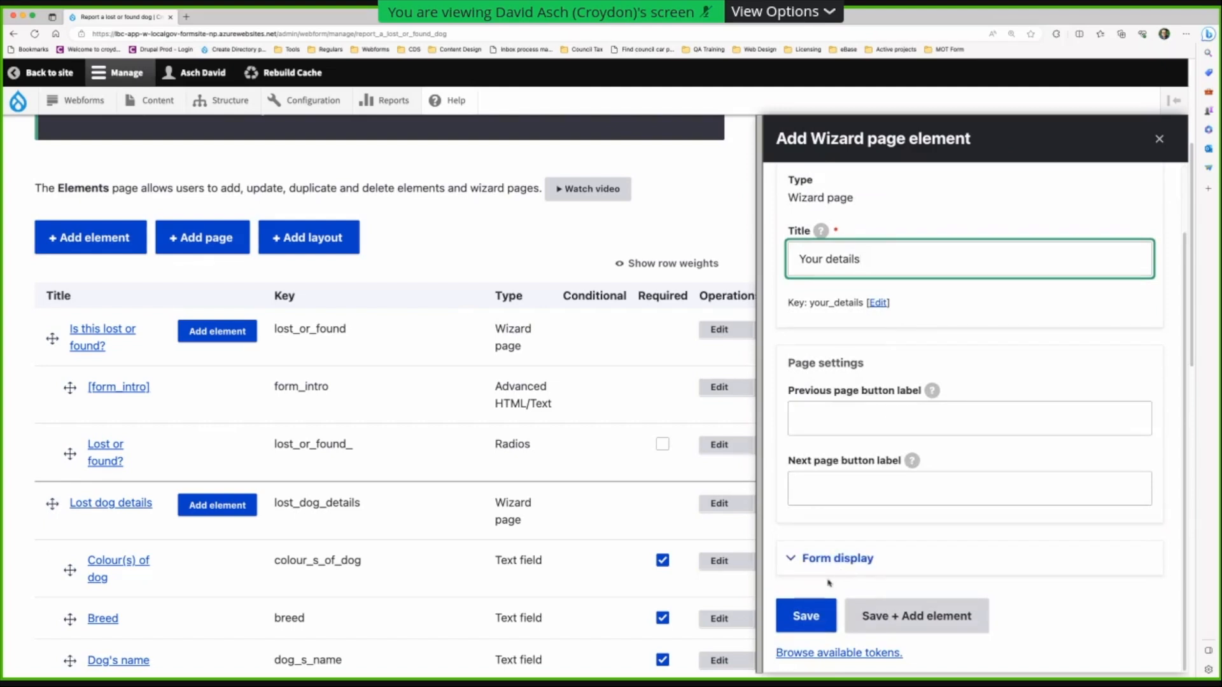
pyautogui.click(922, 610)
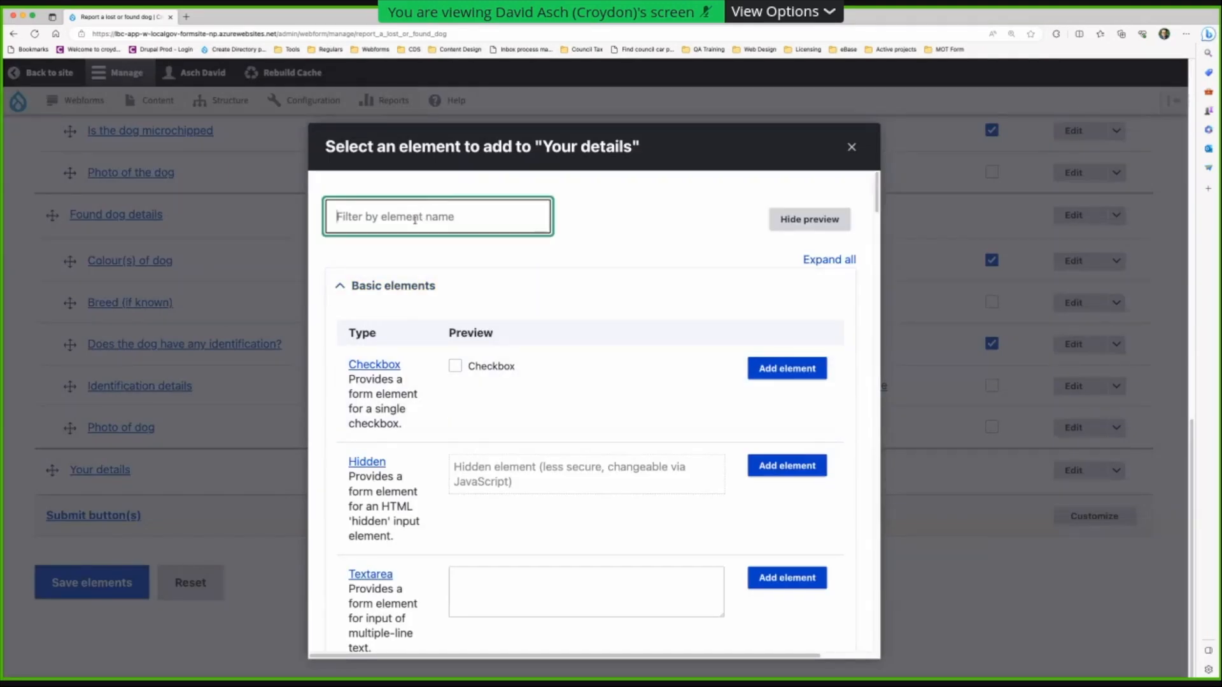
# - Add a single-line Text field titled 'Your name' and save it
pyautogui.write('text')
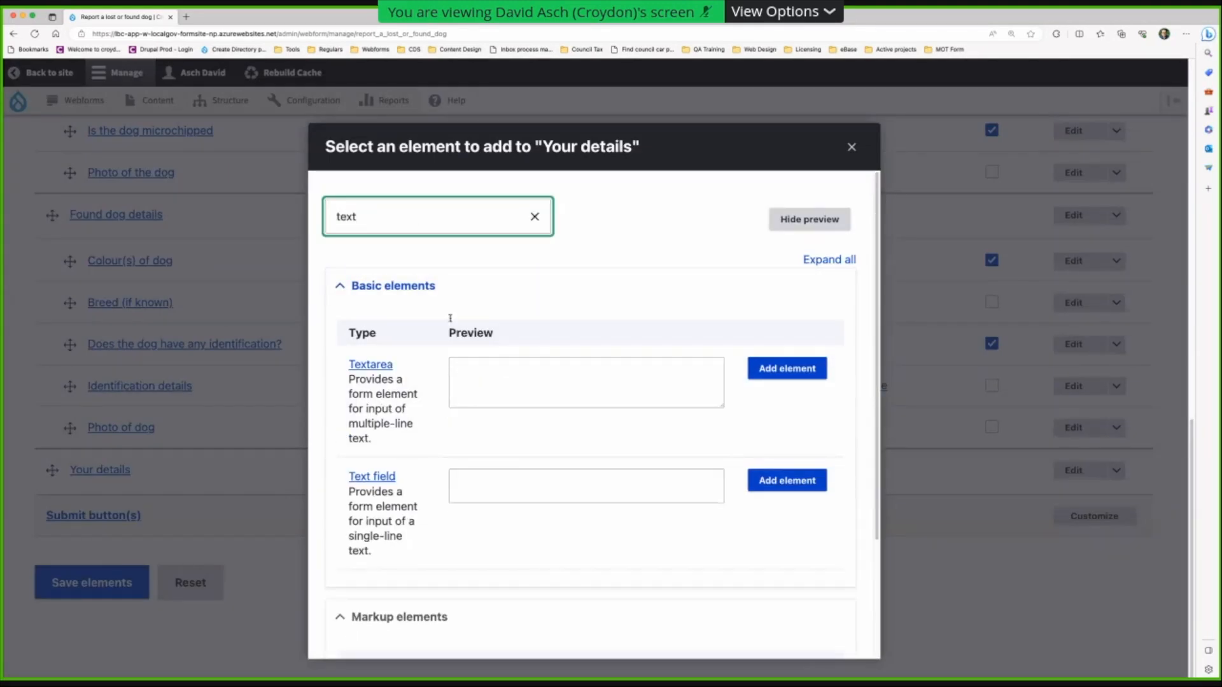
pyautogui.click(796, 482)
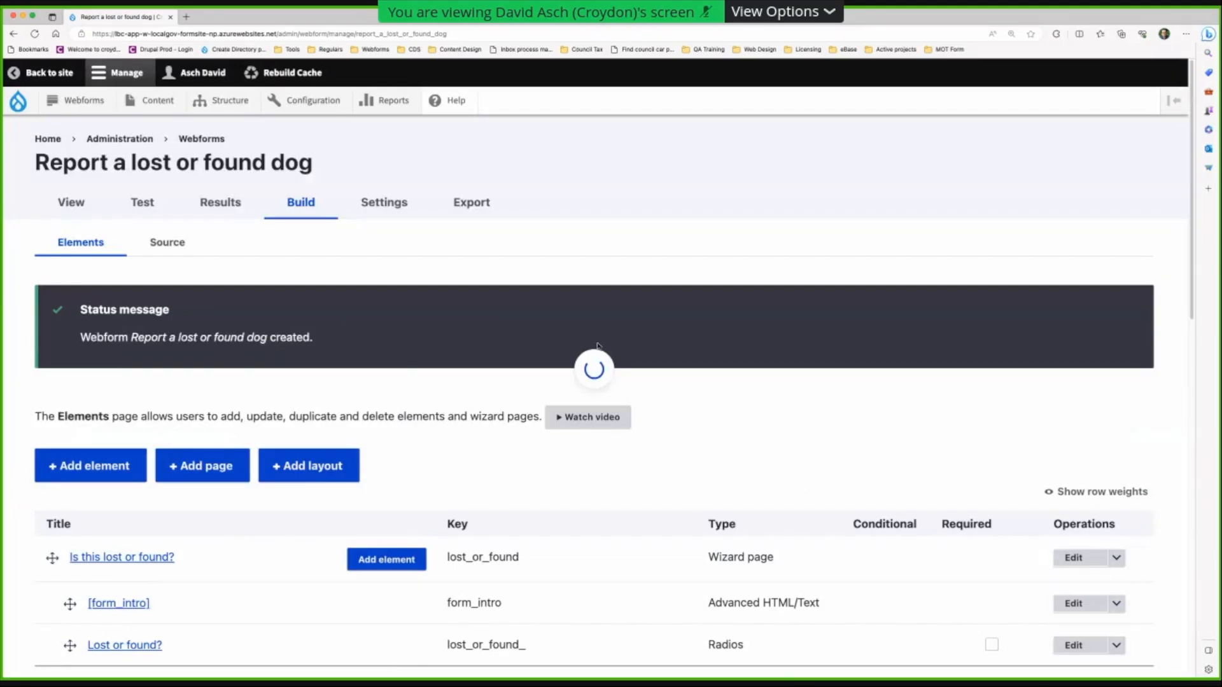
pyautogui.write('Your name')
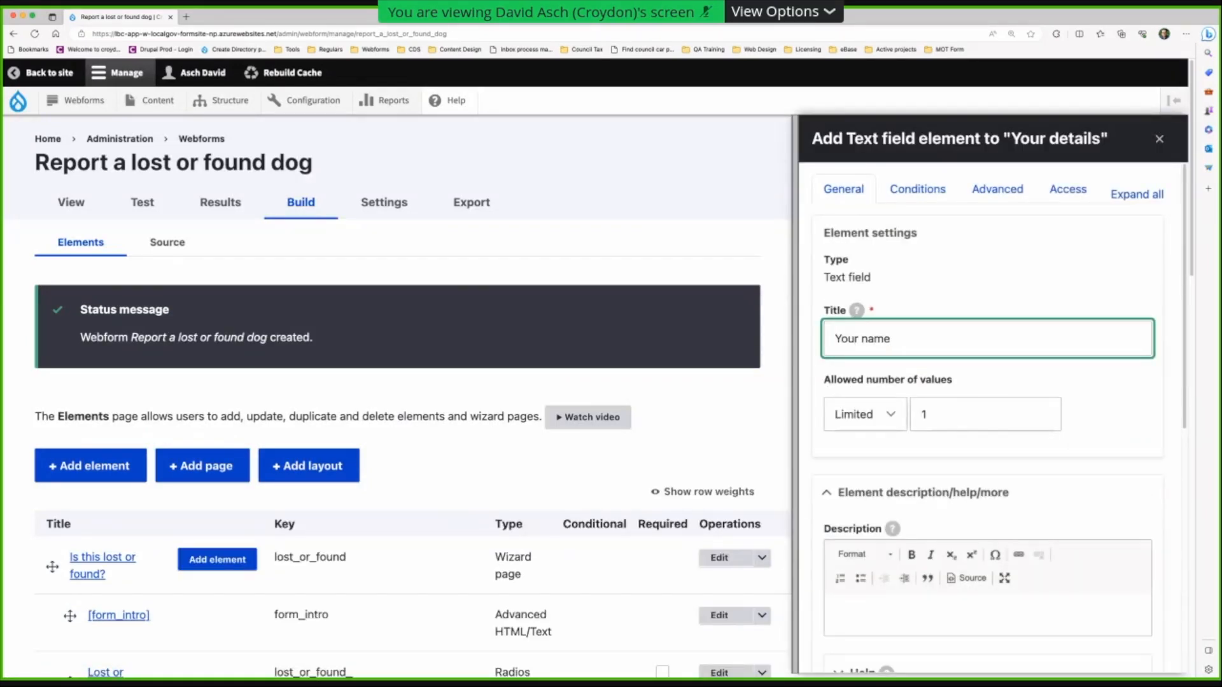
pyautogui.scroll(-6, 981, 368)
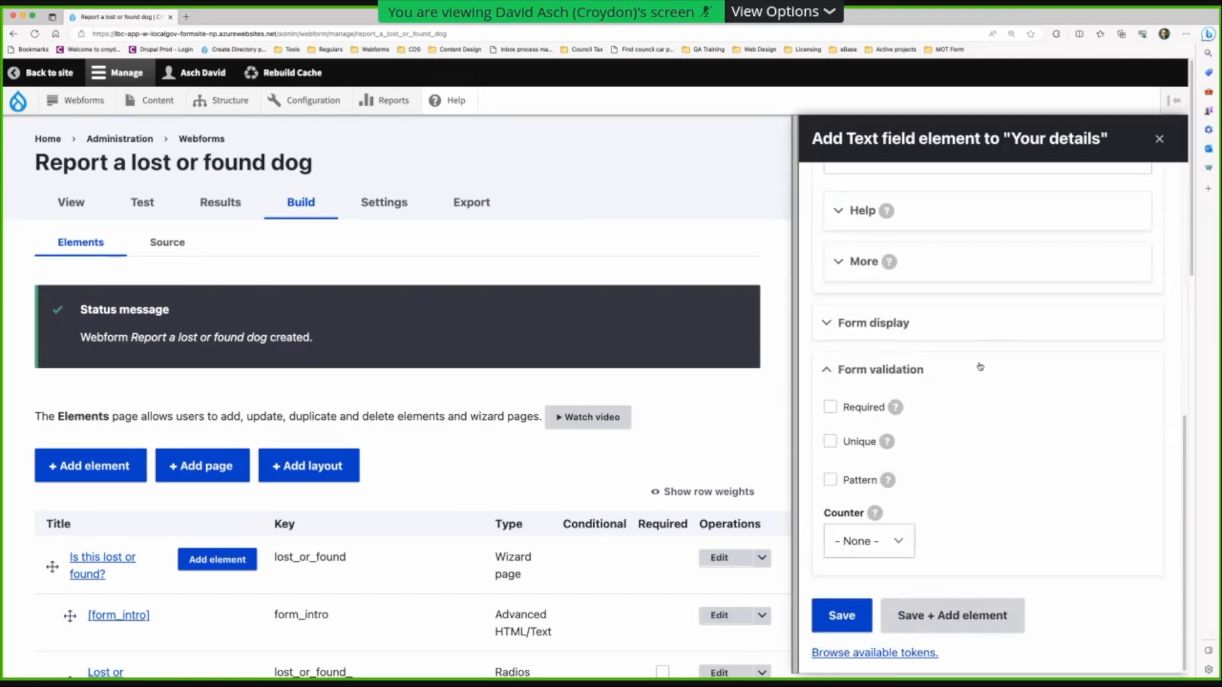
pyautogui.click(952, 618)
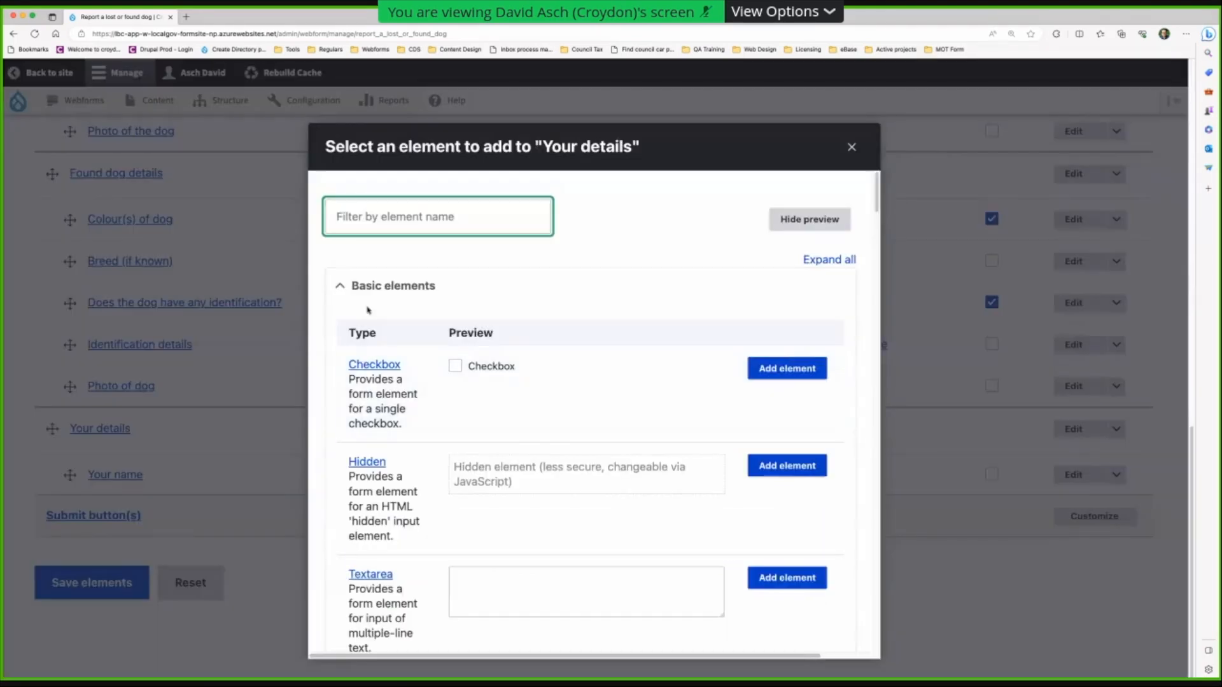
# - Filter the element picker for 'address' types
pyautogui.write('text')
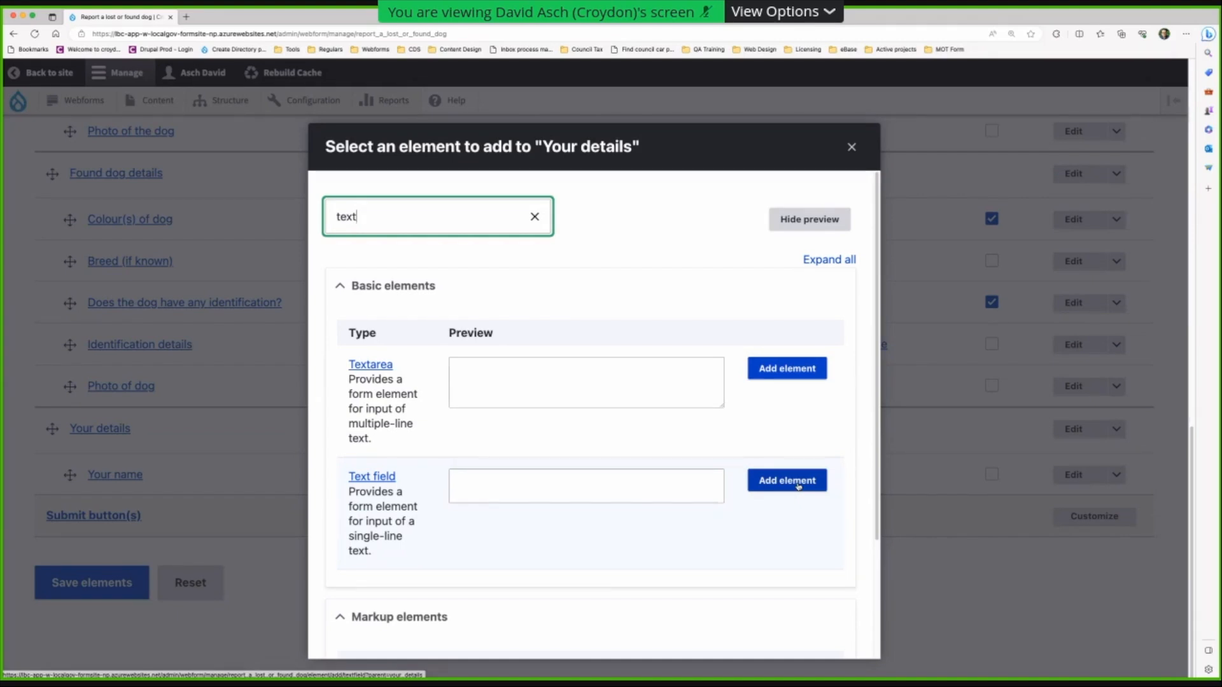
pyautogui.click(535, 218)
pyautogui.write('ad')
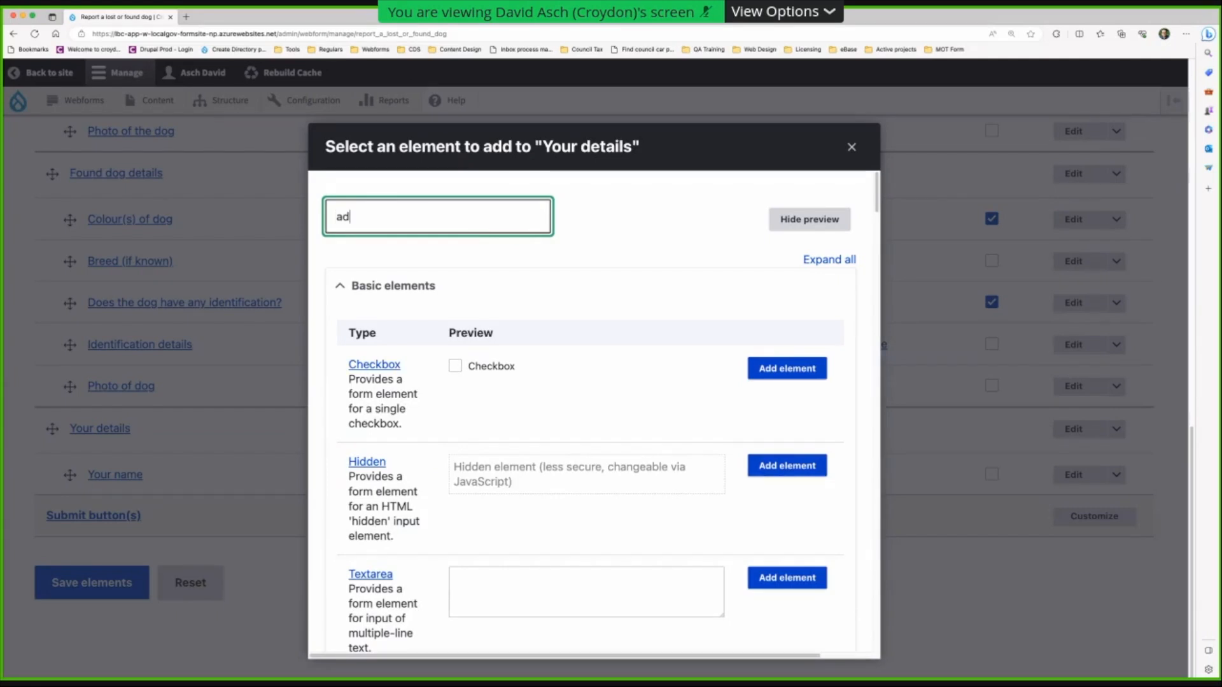
pyautogui.write('dress')
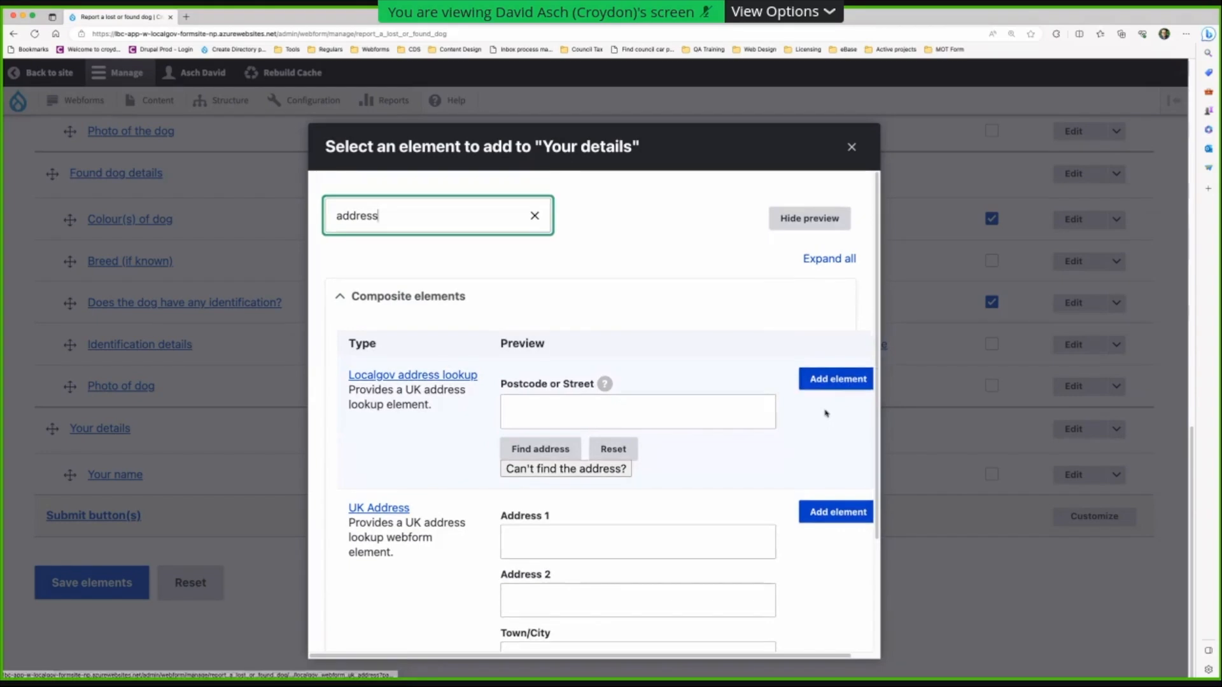
pyautogui.scroll(-3, 825, 408)
# - Add a Localgov address lookup titled 'Your address' using the Localgov OS Places geocoder
pyautogui.click(838, 293)
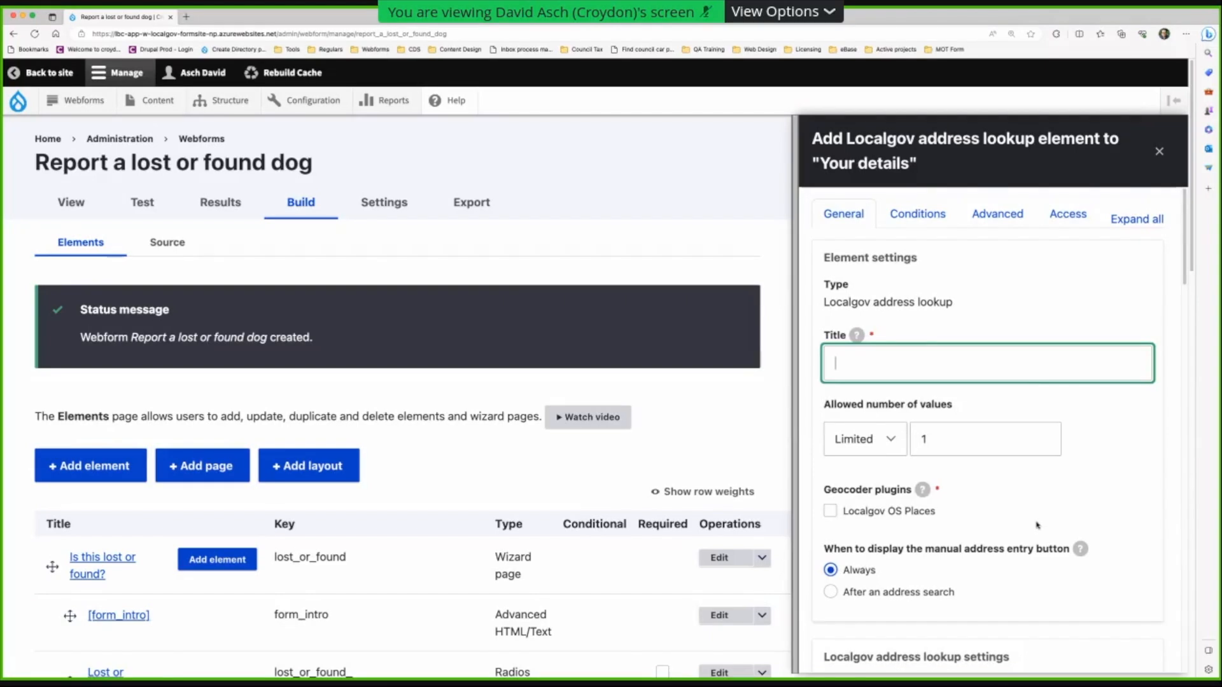
pyautogui.scroll(-1, 1036, 525)
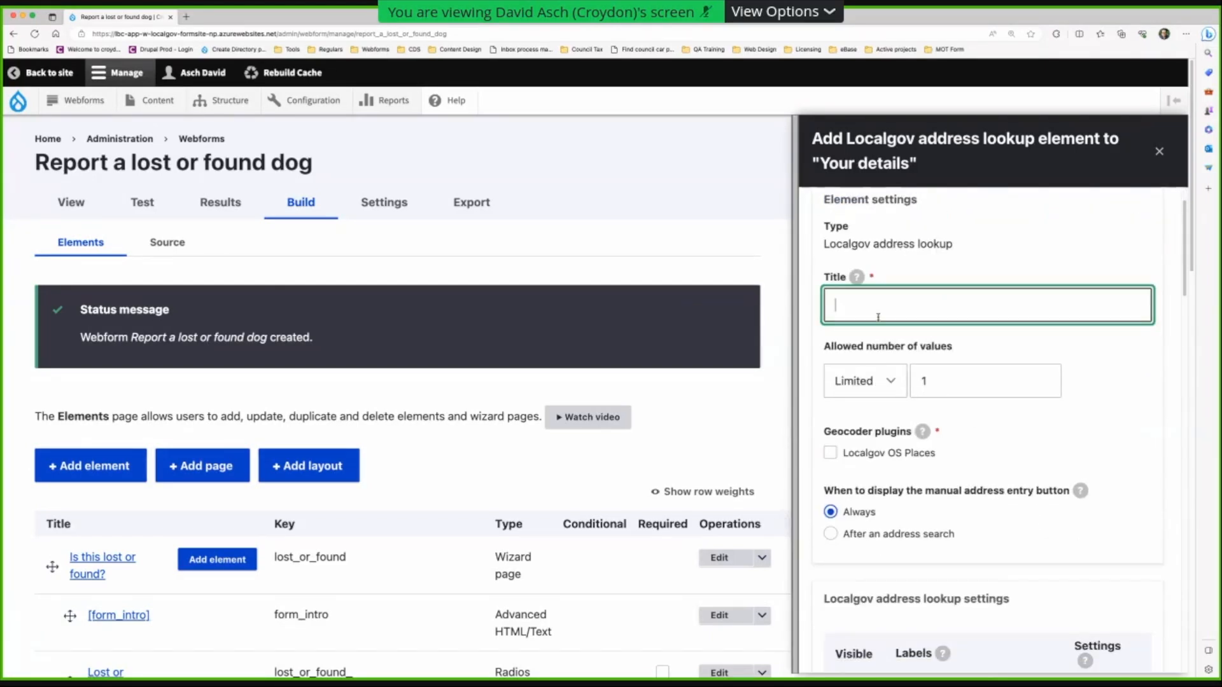
pyautogui.write('ur address')
pyautogui.click(830, 487)
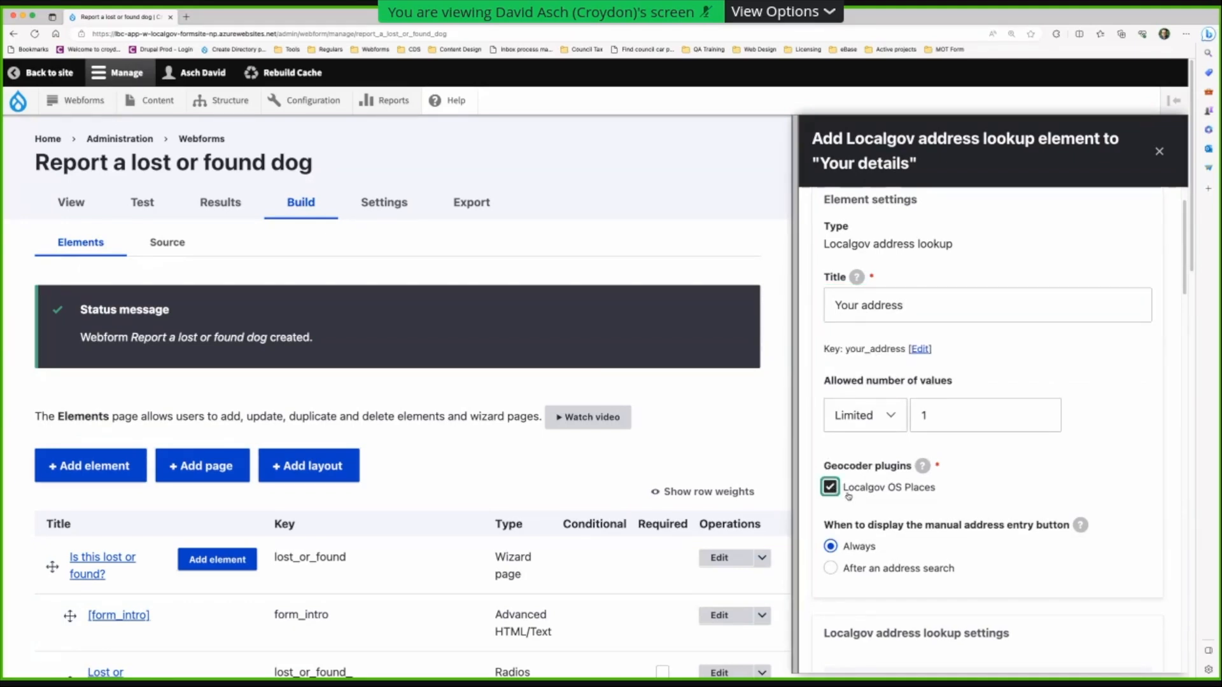
pyautogui.scroll(-5, 885, 491)
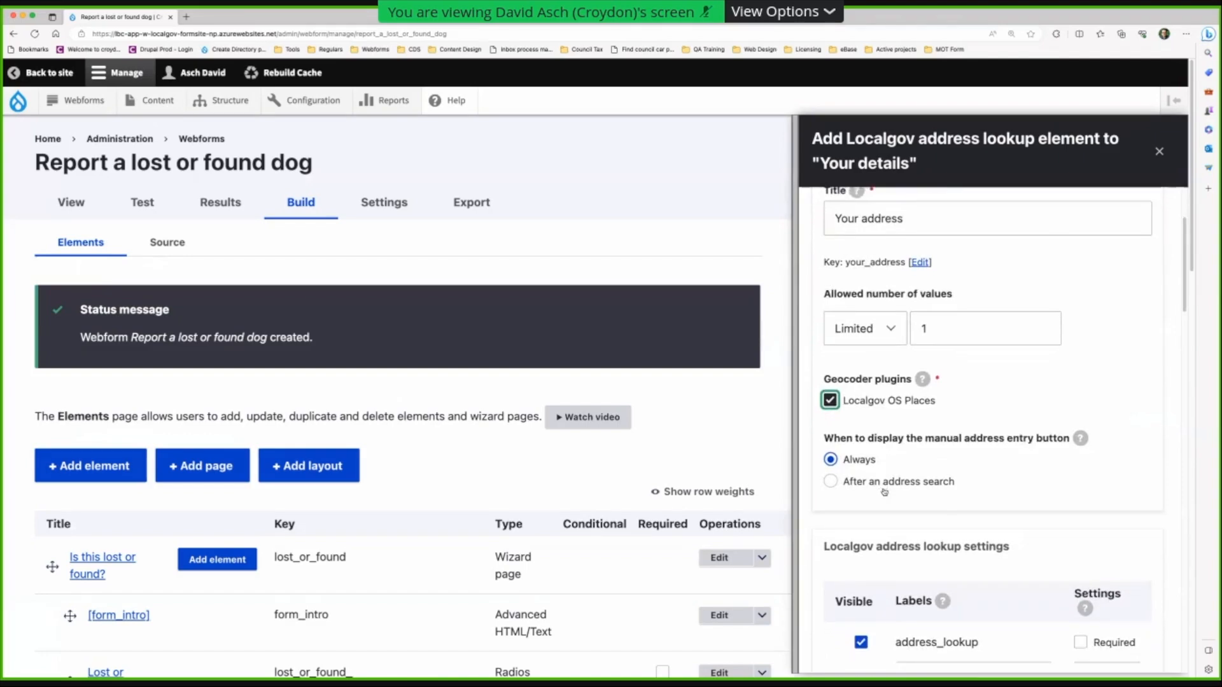
pyautogui.scroll(-15, 884, 492)
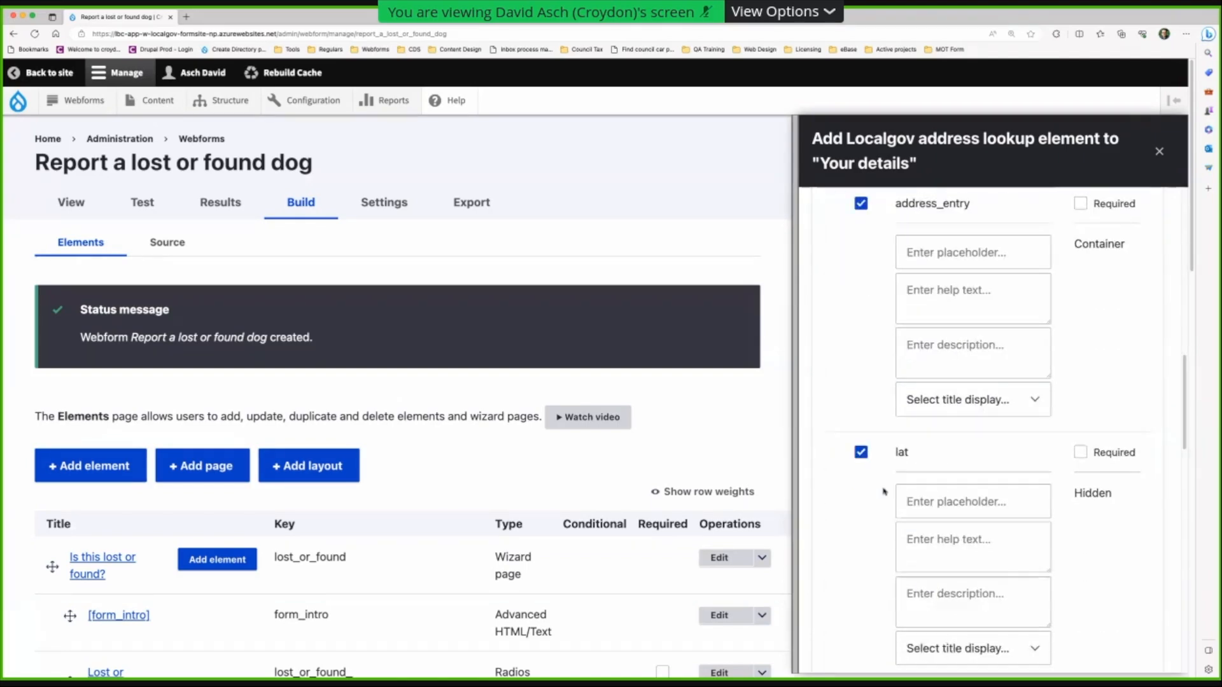
pyautogui.scroll(-5, 883, 492)
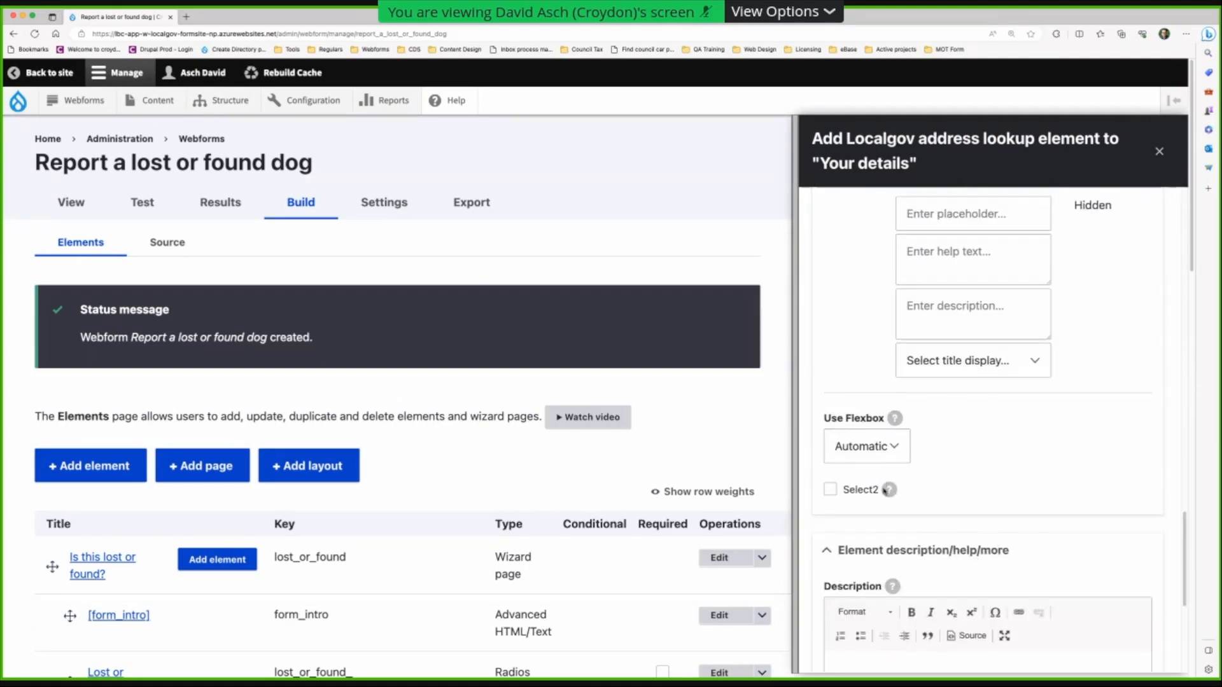
pyautogui.scroll(-4, 892, 492)
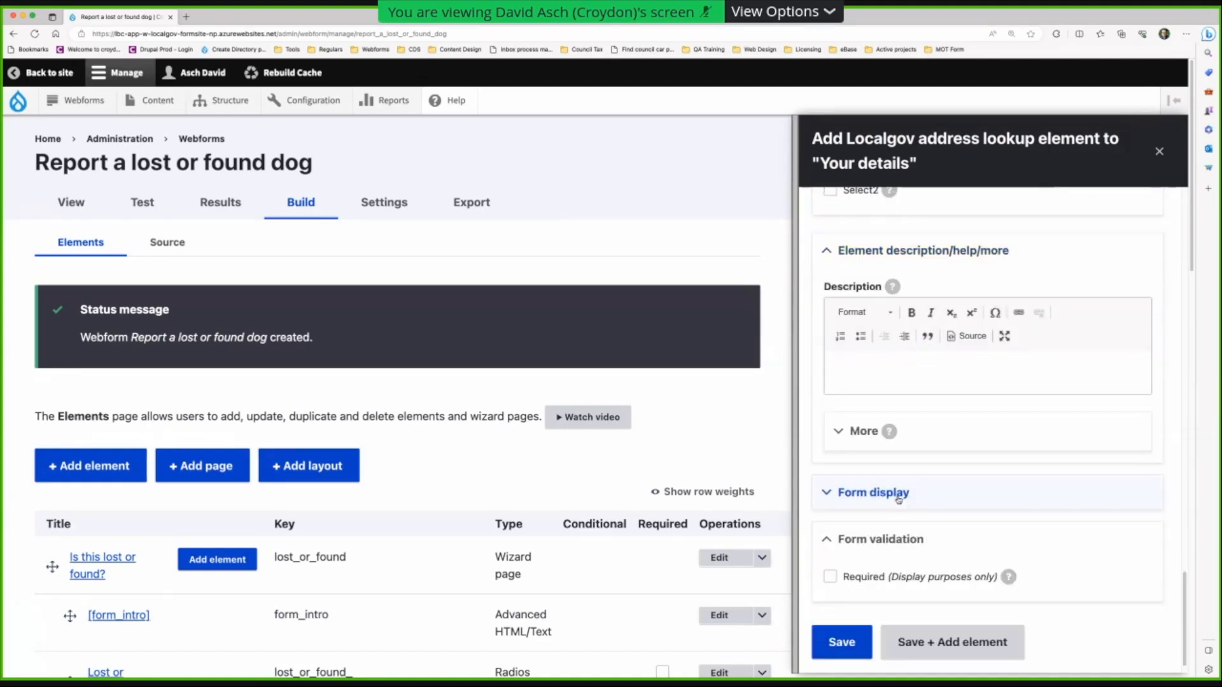
pyautogui.click(842, 649)
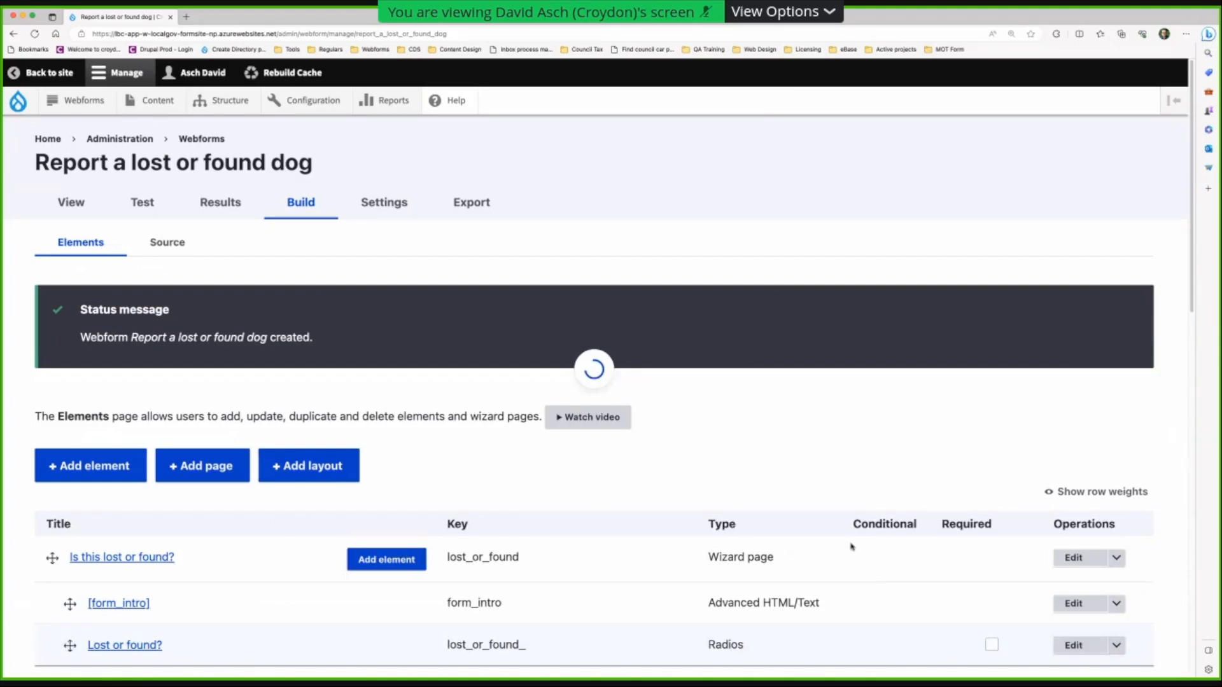
pyautogui.scroll(-1, 851, 545)
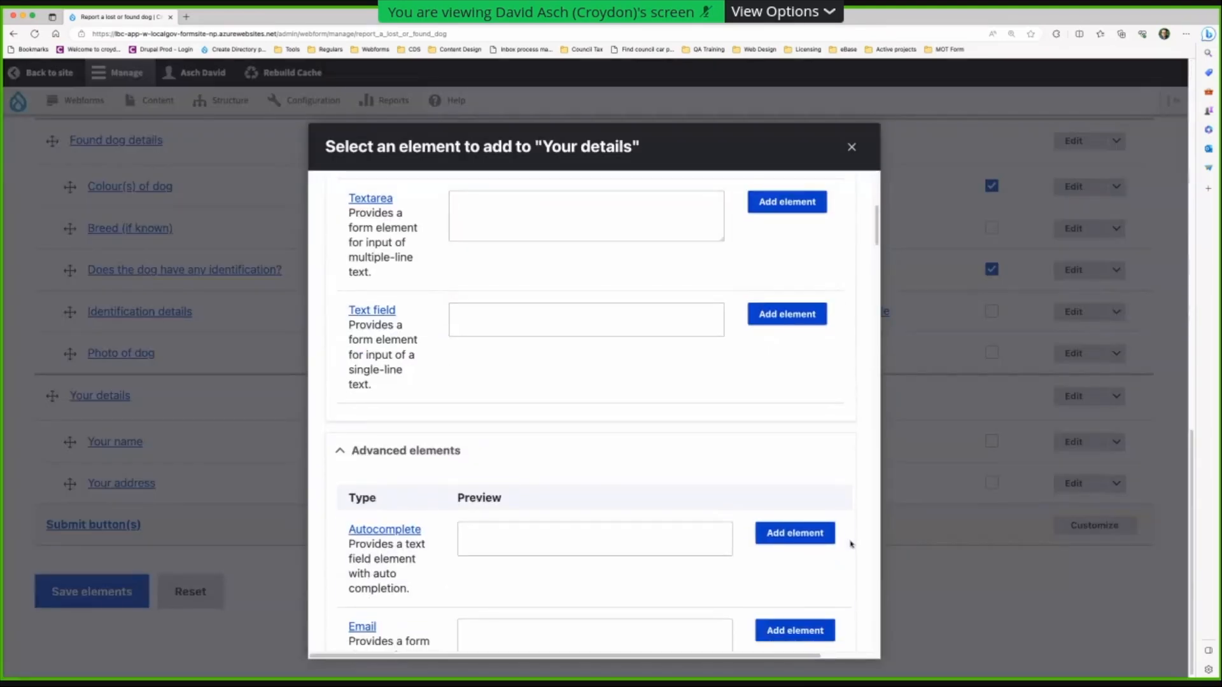
pyautogui.click(1140, 365)
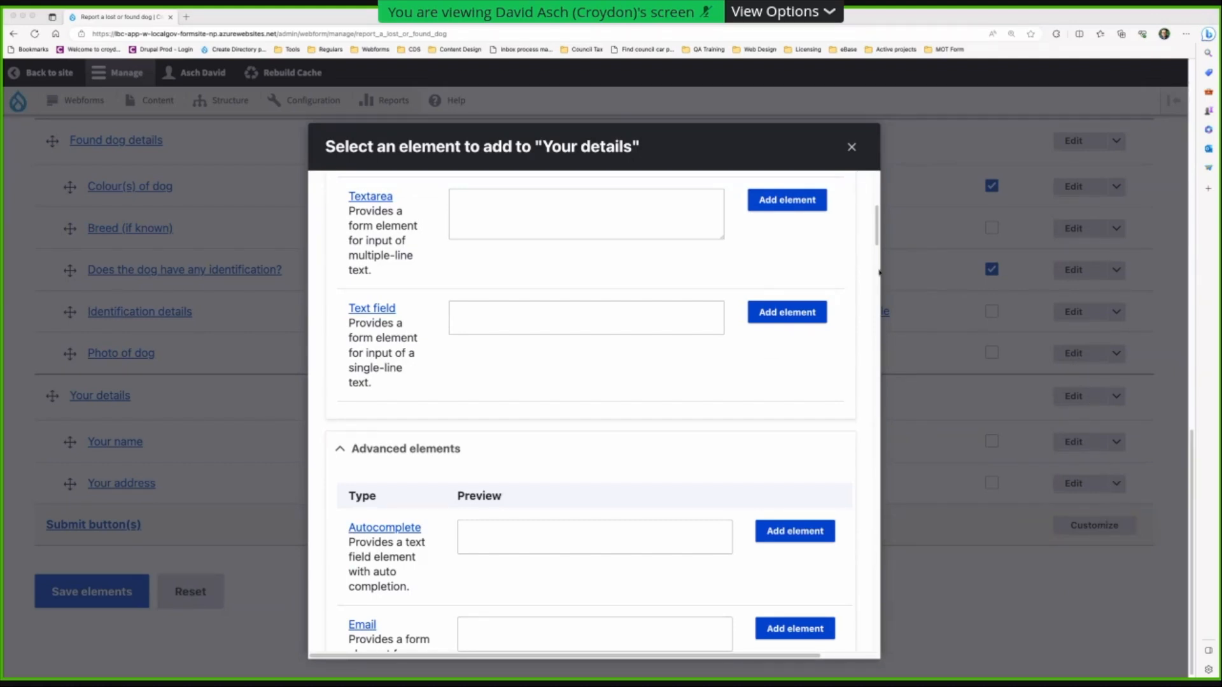
# - Filter the element types by 'ema', add an Email element titled 'Email', and save it
pyautogui.scroll(10, 546, 230)
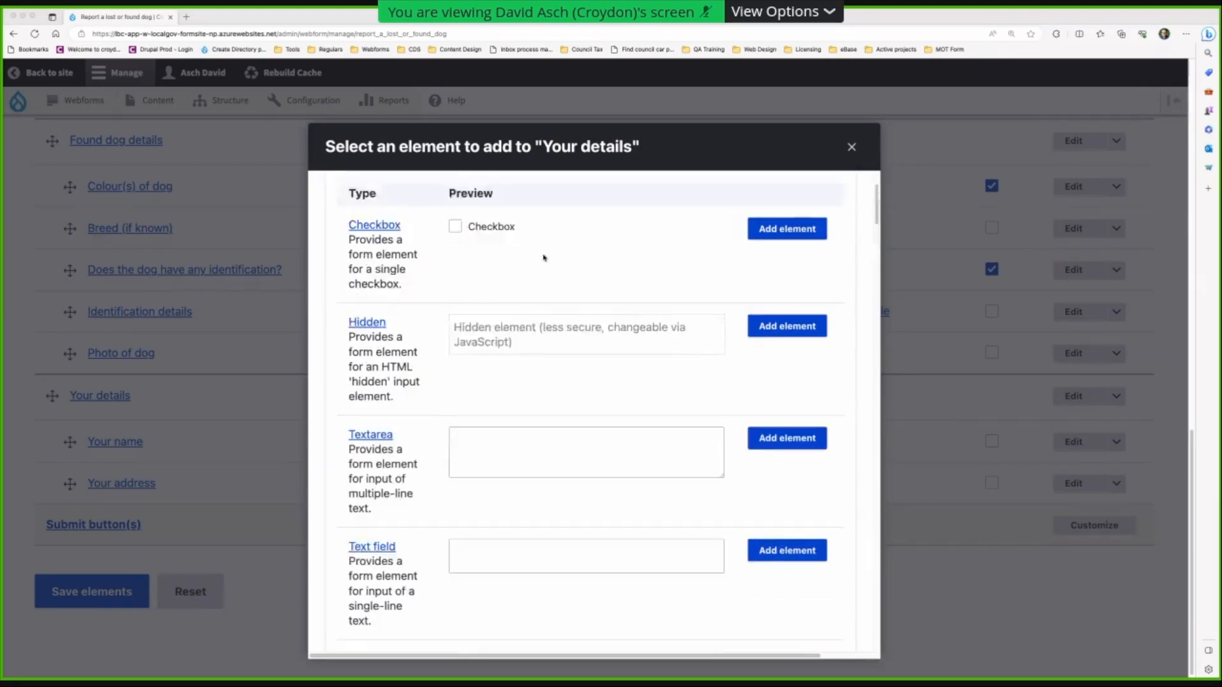
pyautogui.click(425, 218)
pyautogui.write('email')
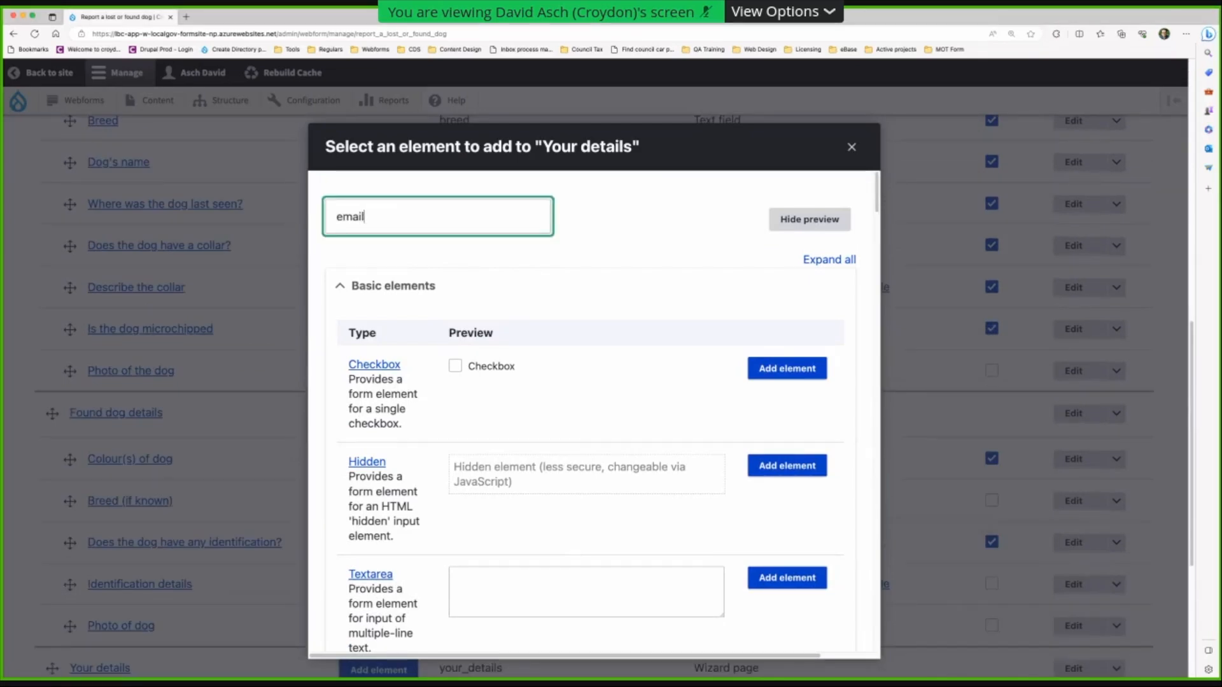
pyautogui.click(795, 380)
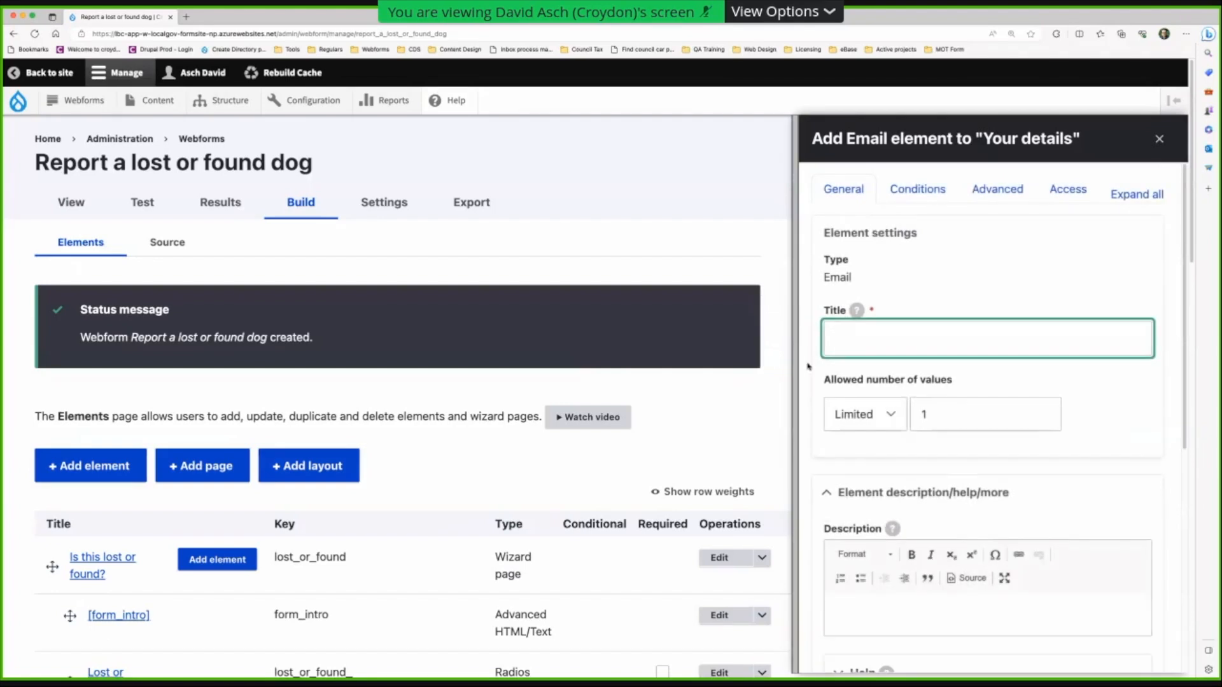
pyautogui.write('Email')
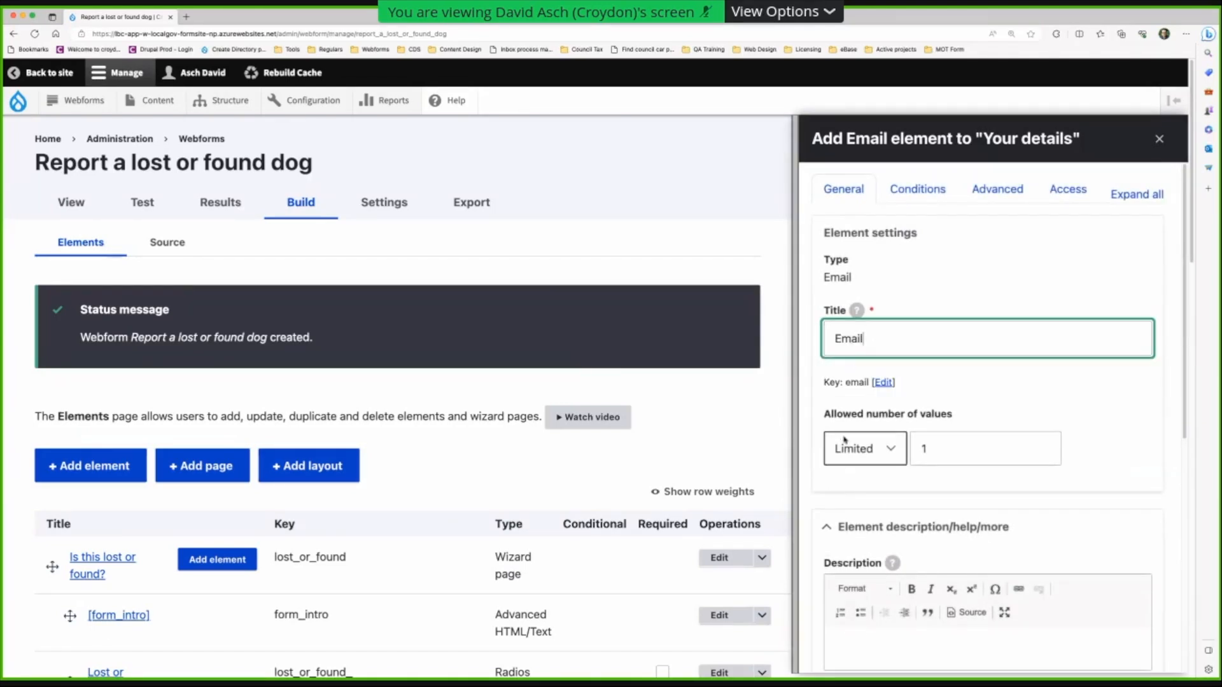
pyautogui.scroll(-7, 849, 442)
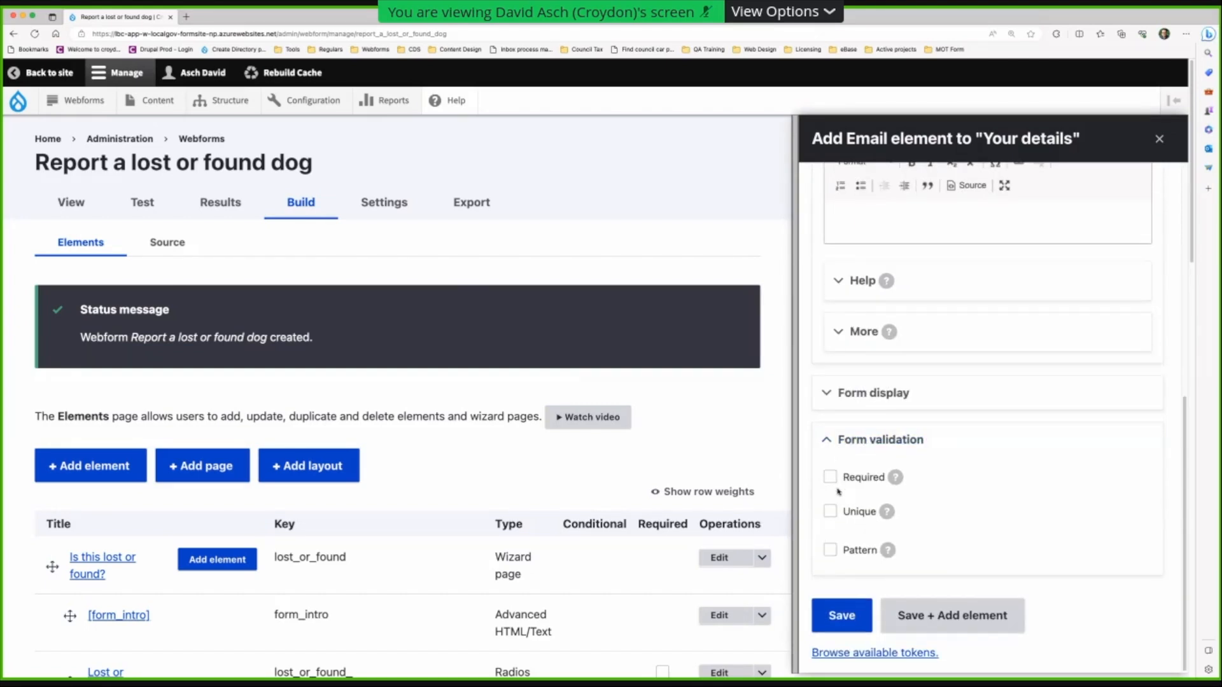
pyautogui.click(952, 616)
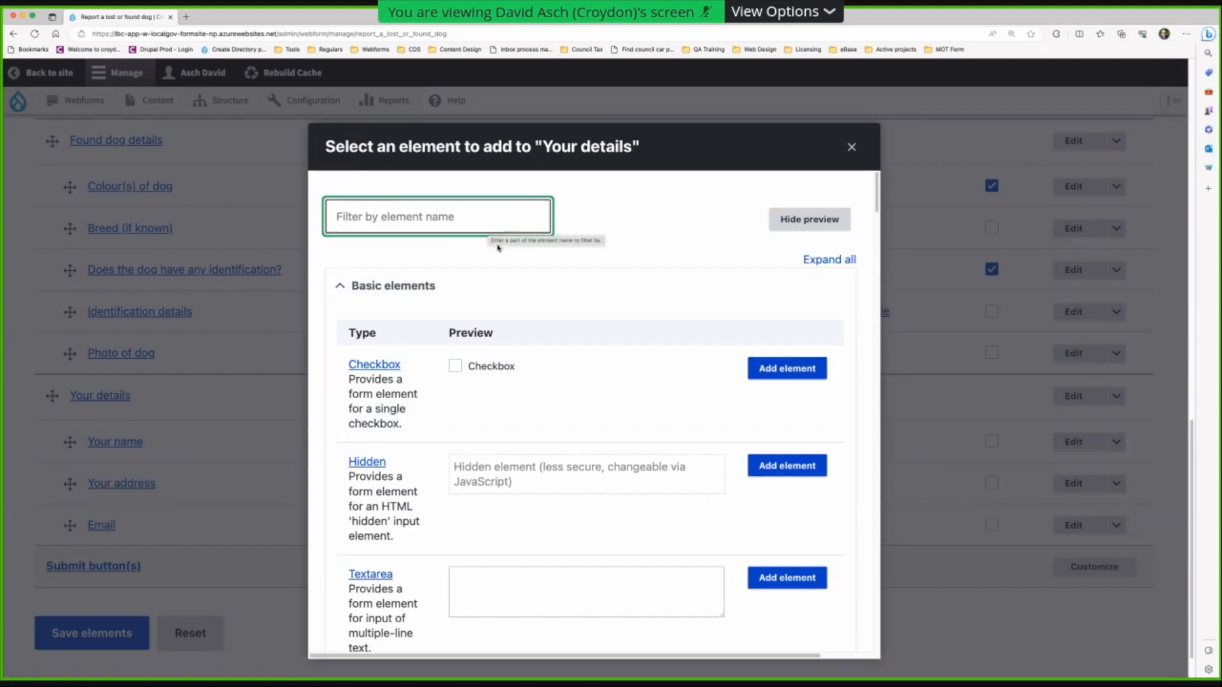
# - Add a Text field titled 'Phone number' to Your details and save it
pyautogui.scroll(-20, 510, 267)
pyautogui.scroll(5, 670, 375)
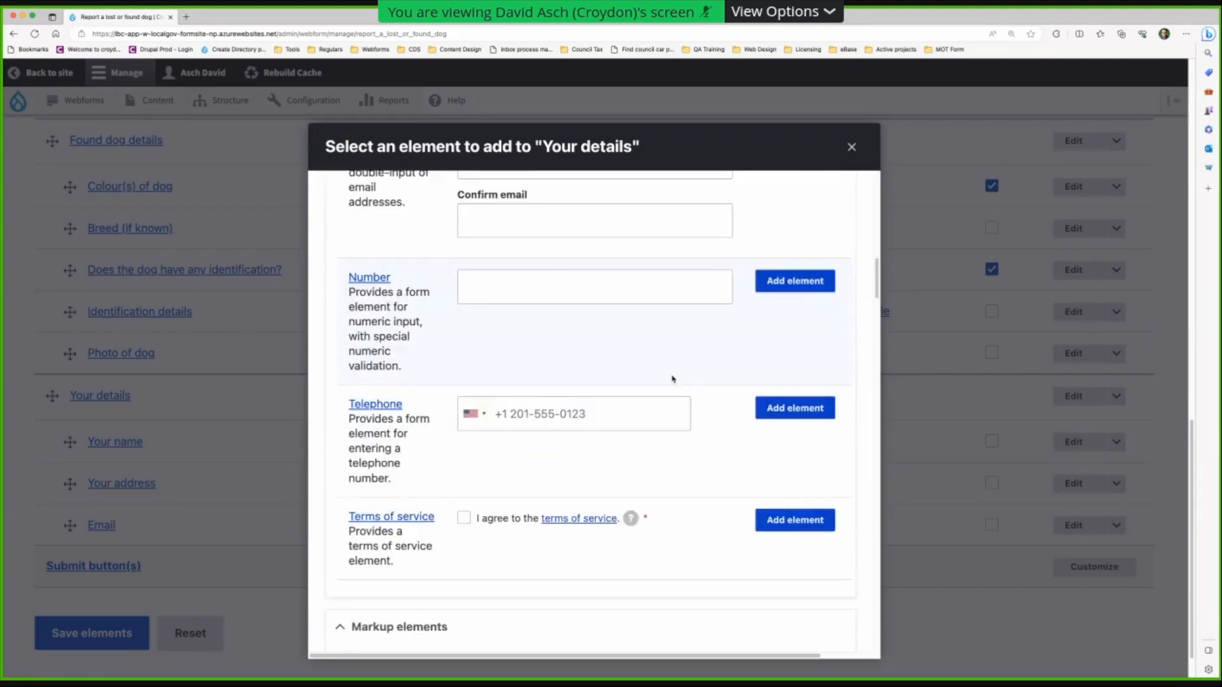
pyautogui.scroll(-3, 795, 396)
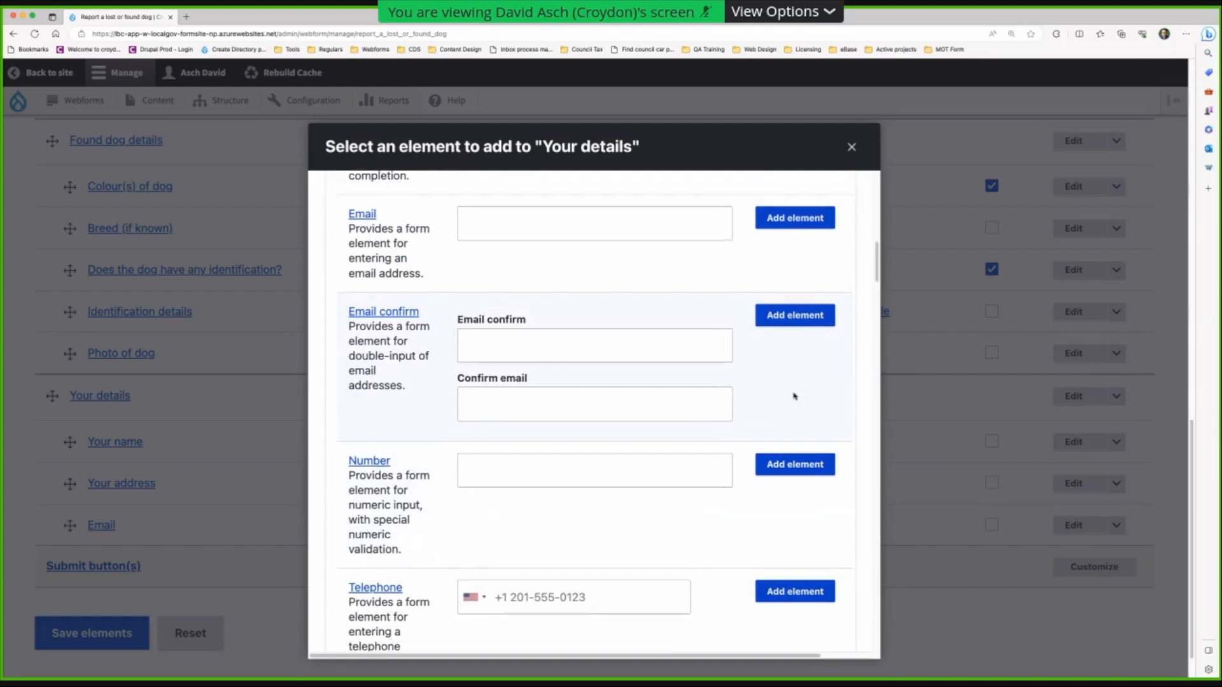
pyautogui.scroll(5, 782, 389)
pyautogui.scroll(-5, 781, 389)
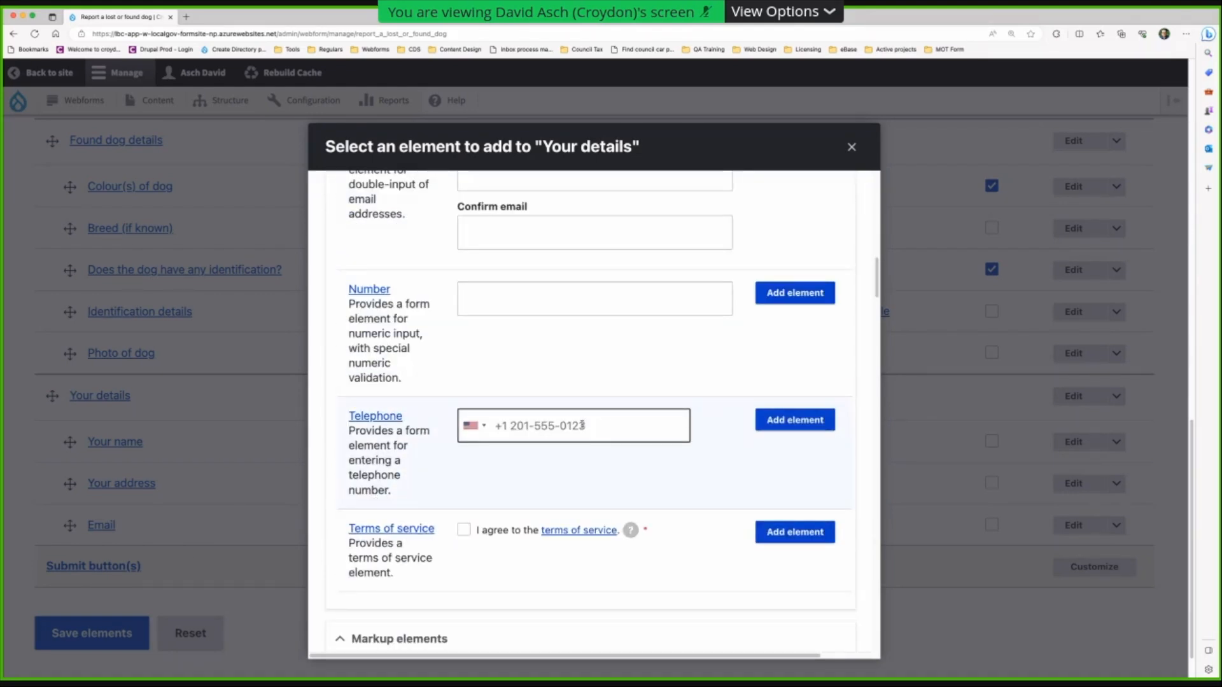
pyautogui.scroll(3, 610, 433)
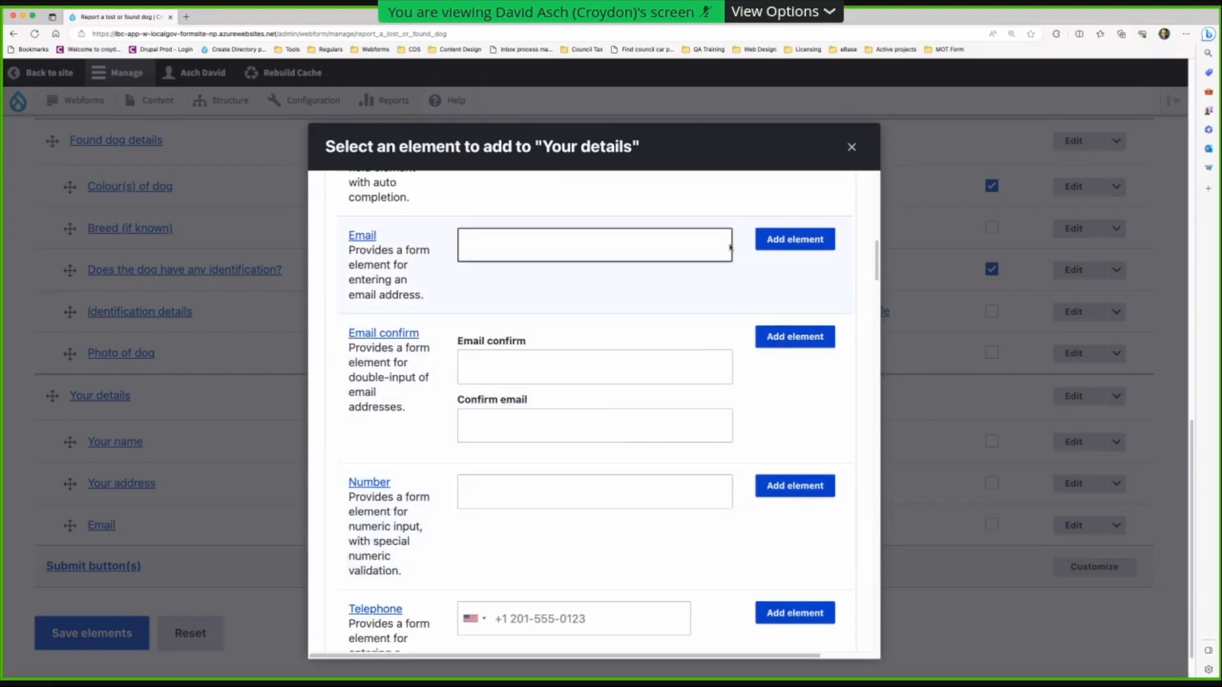
pyautogui.scroll(8, 791, 255)
pyautogui.click(811, 386)
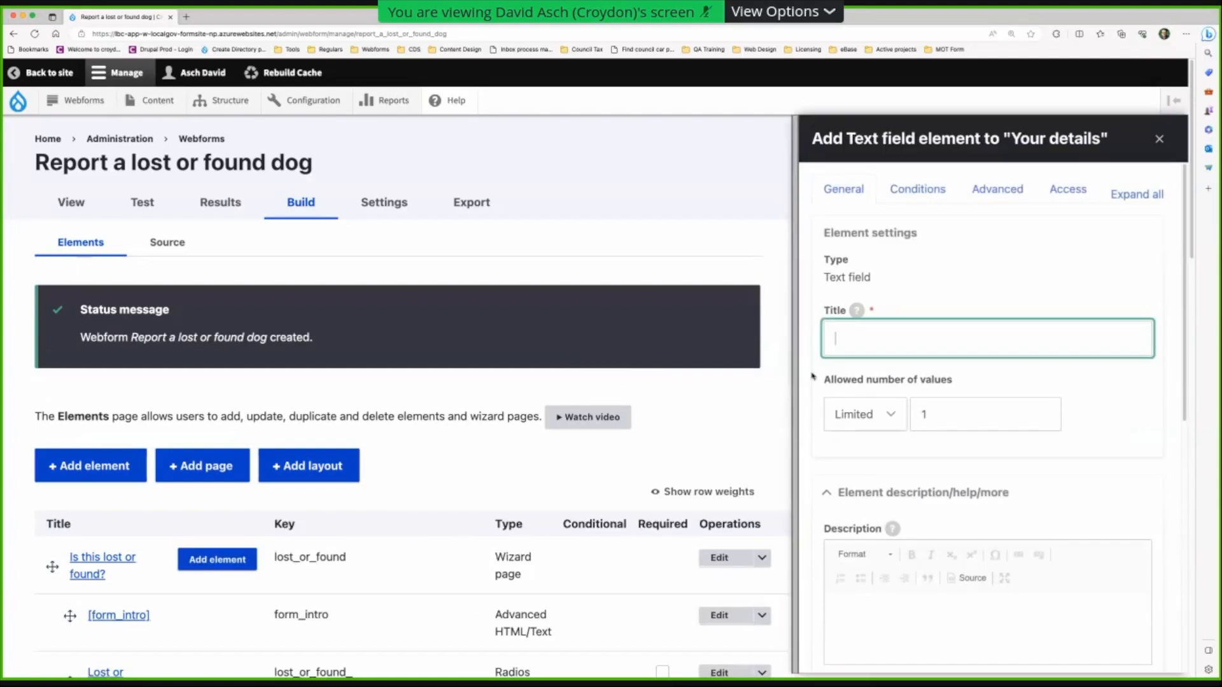
pyautogui.write('Phone')
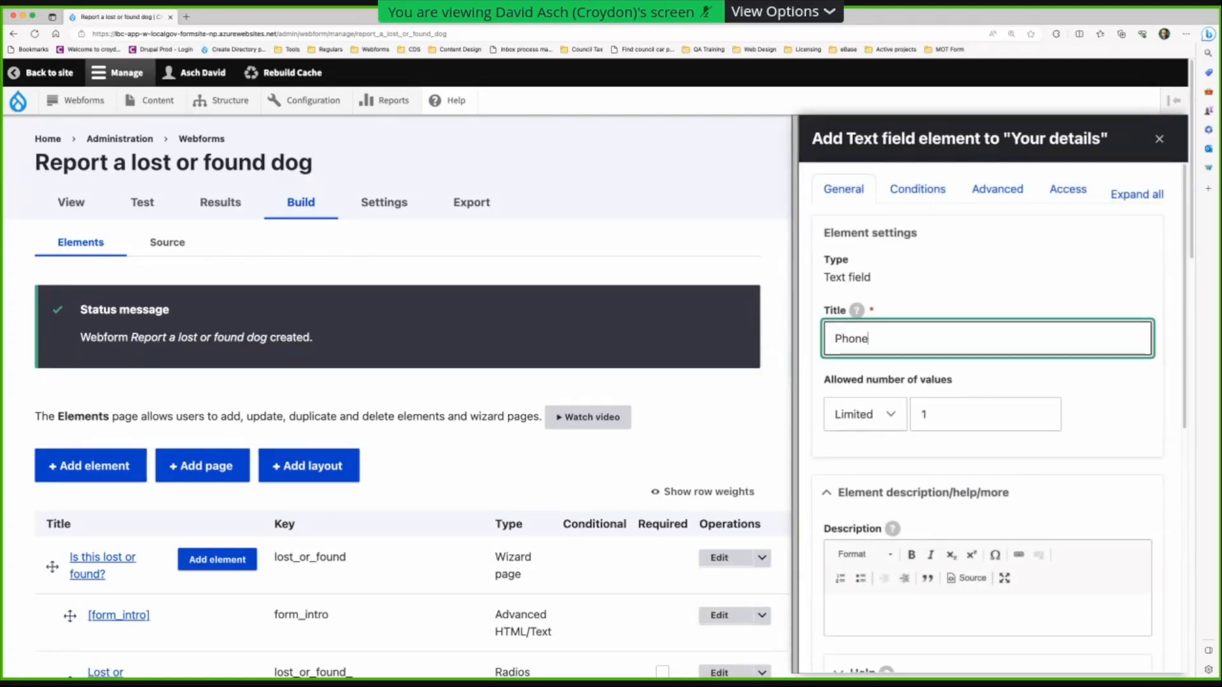
pyautogui.write(' number')
pyautogui.click(852, 372)
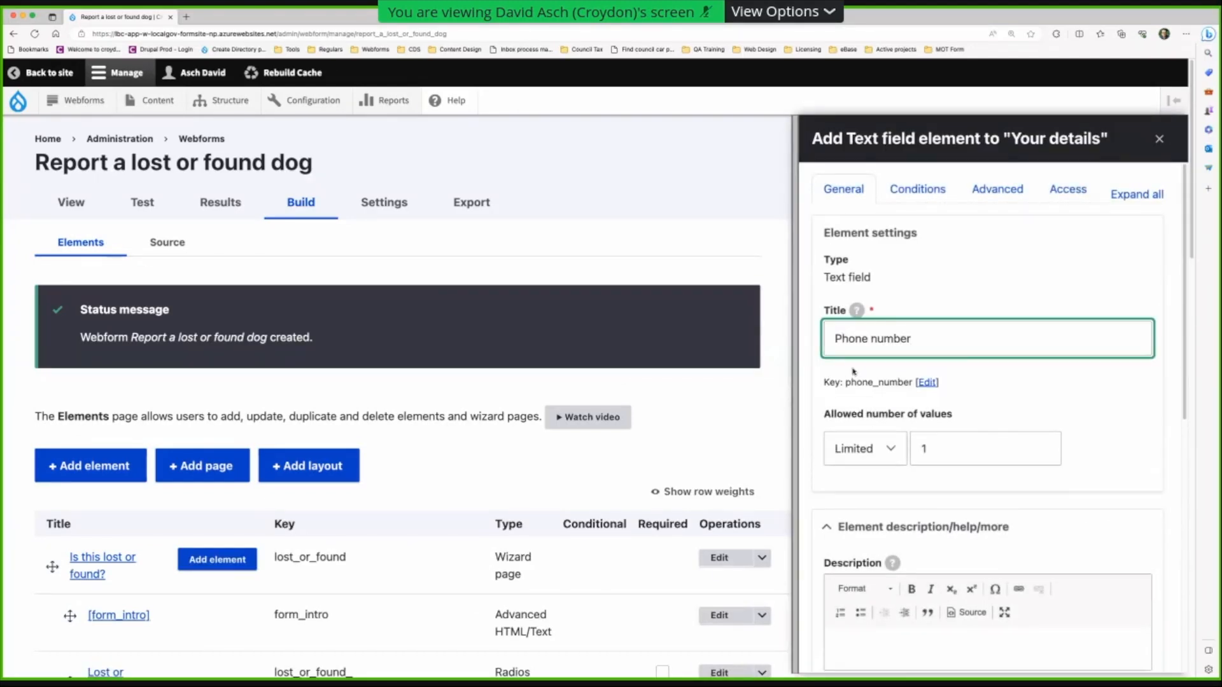
pyautogui.scroll(-5, 853, 376)
pyautogui.scroll(-5, 853, 377)
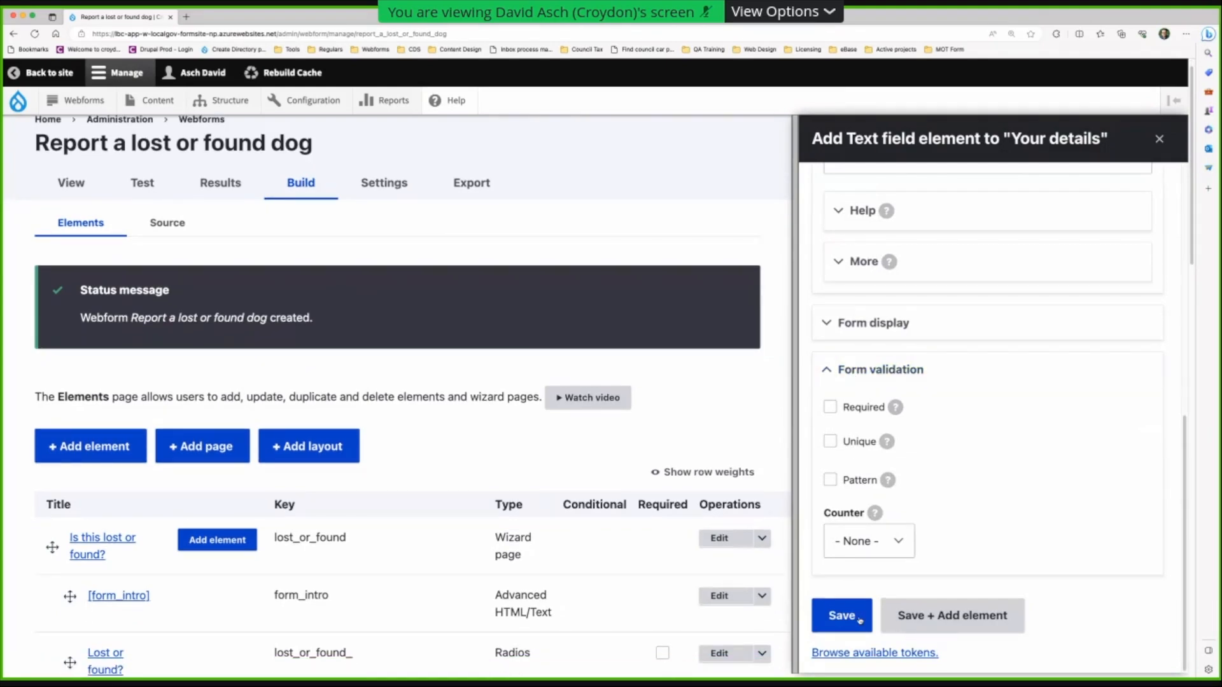
pyautogui.click(841, 616)
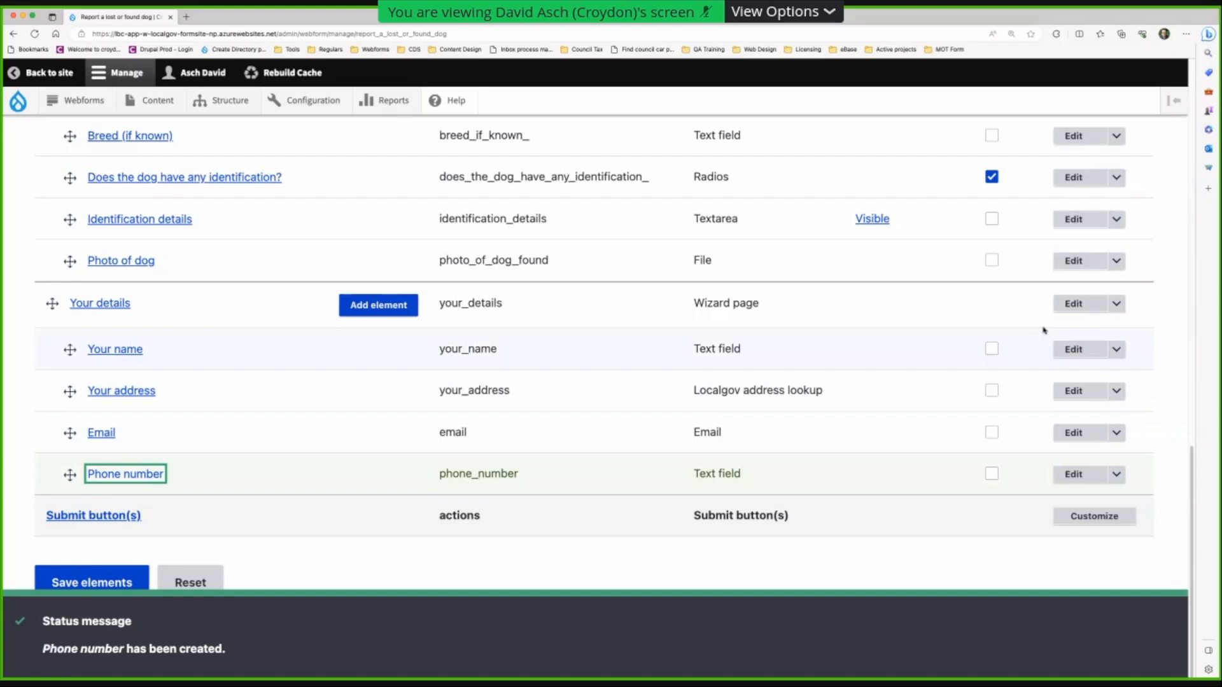
# - On the Email field's Conditions, choose the Required state with All matching
pyautogui.click(99, 435)
pyautogui.click(98, 435)
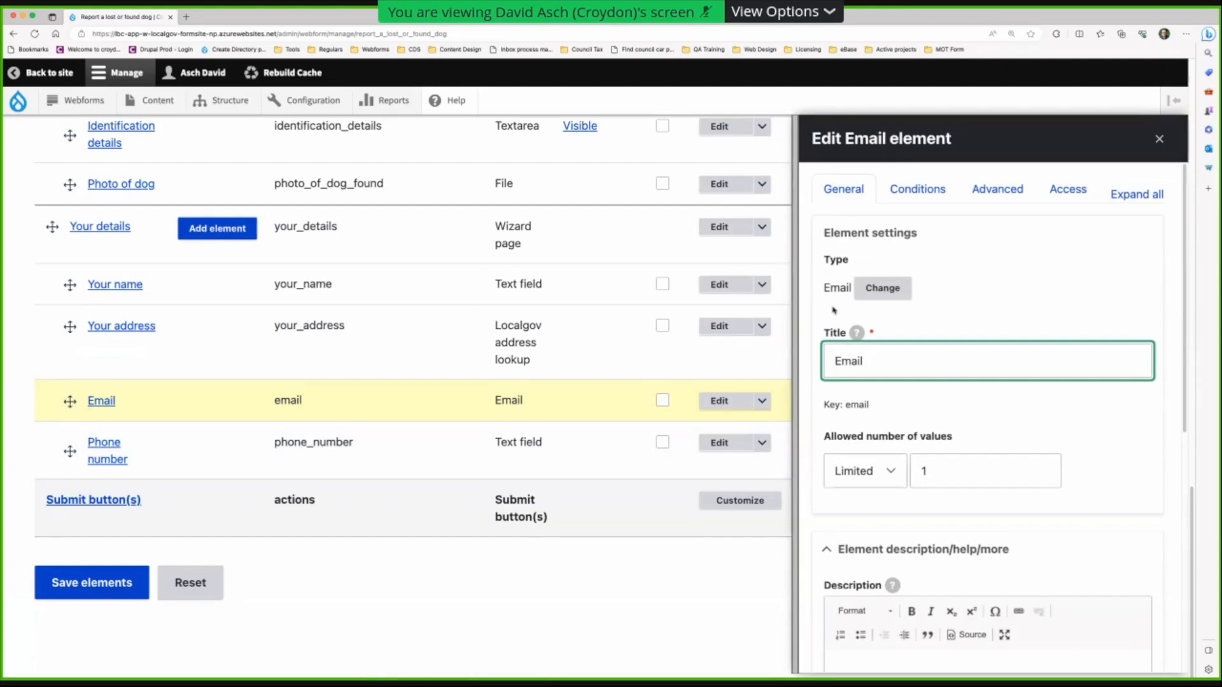
pyautogui.click(919, 194)
pyautogui.click(854, 325)
pyautogui.click(147, 320)
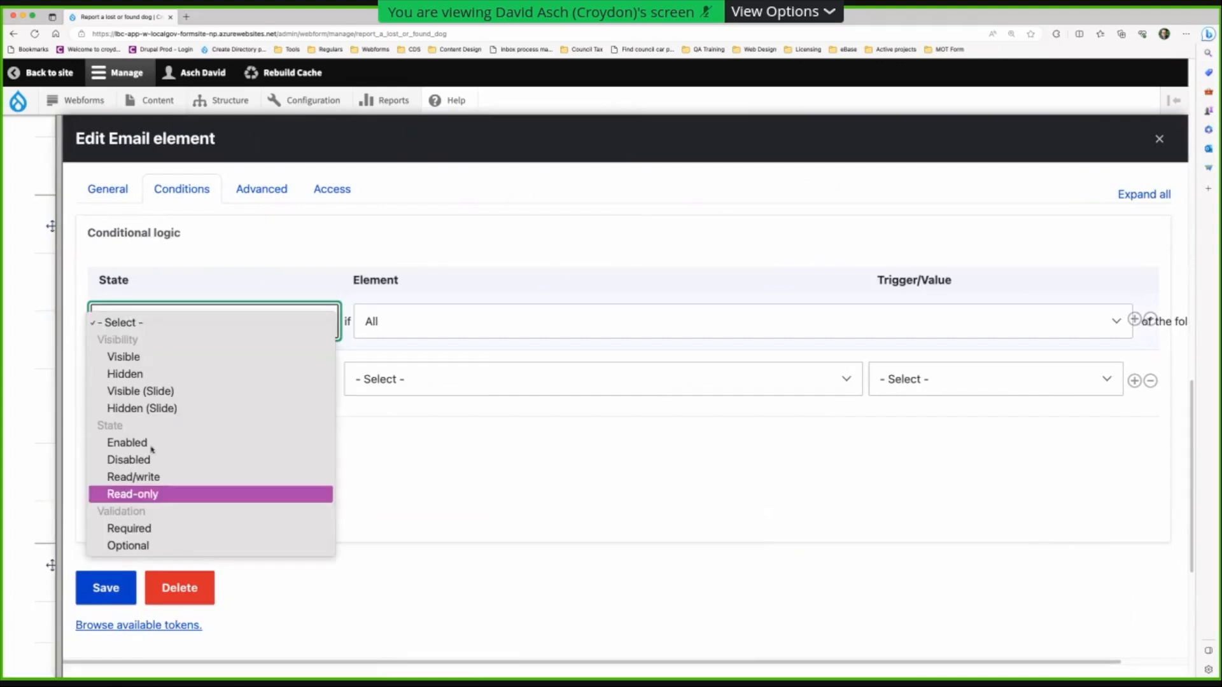
pyautogui.click(154, 522)
pyautogui.click(505, 329)
pyautogui.click(505, 329)
# - Trigger the Email requirement when Phone number [Text field] is Empty, and save
pyautogui.click(494, 377)
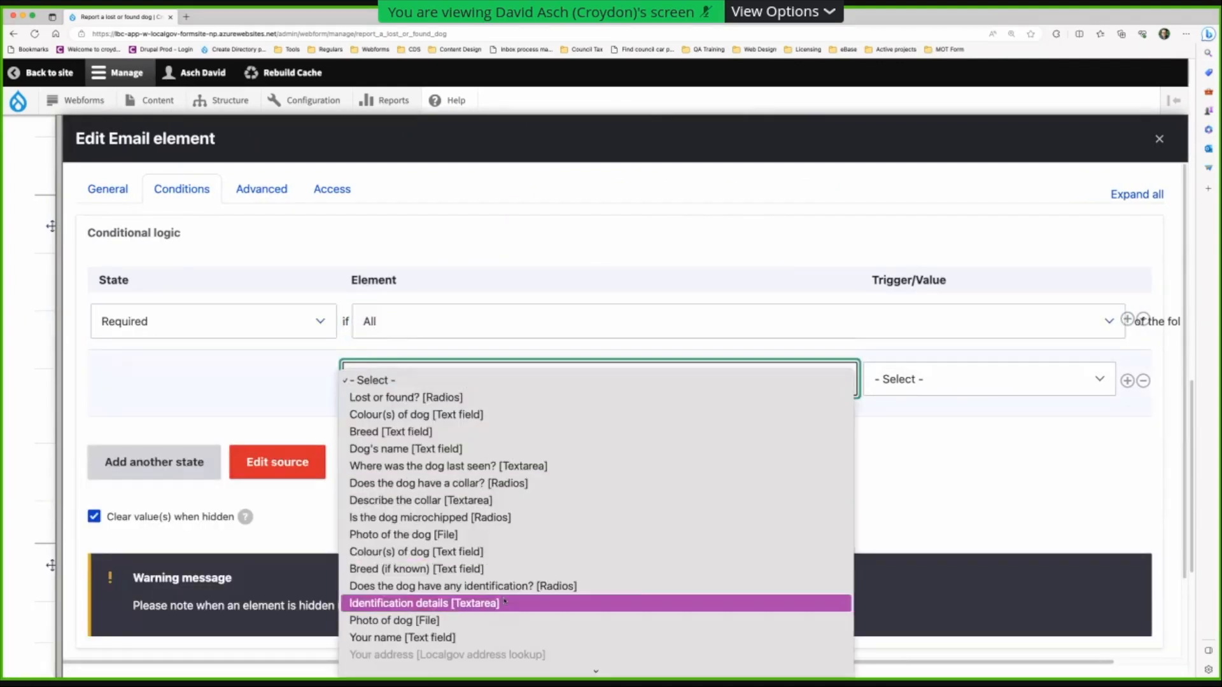
pyautogui.scroll(-3, 504, 601)
pyautogui.click(446, 666)
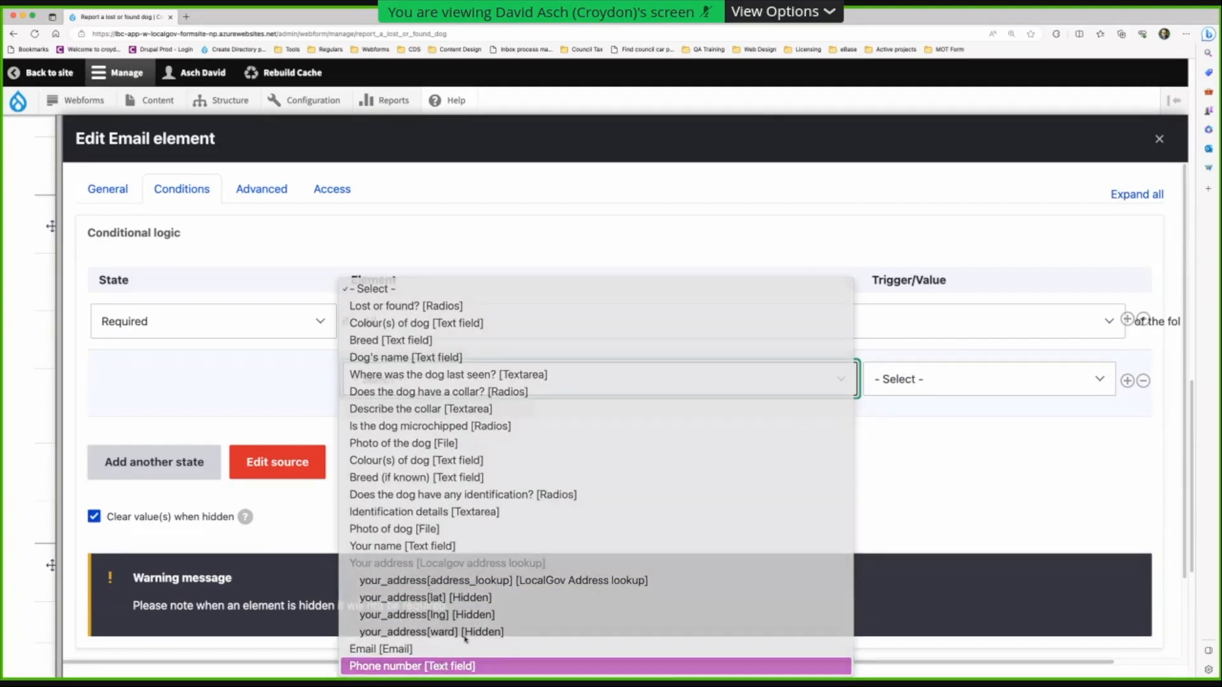
pyautogui.click(974, 378)
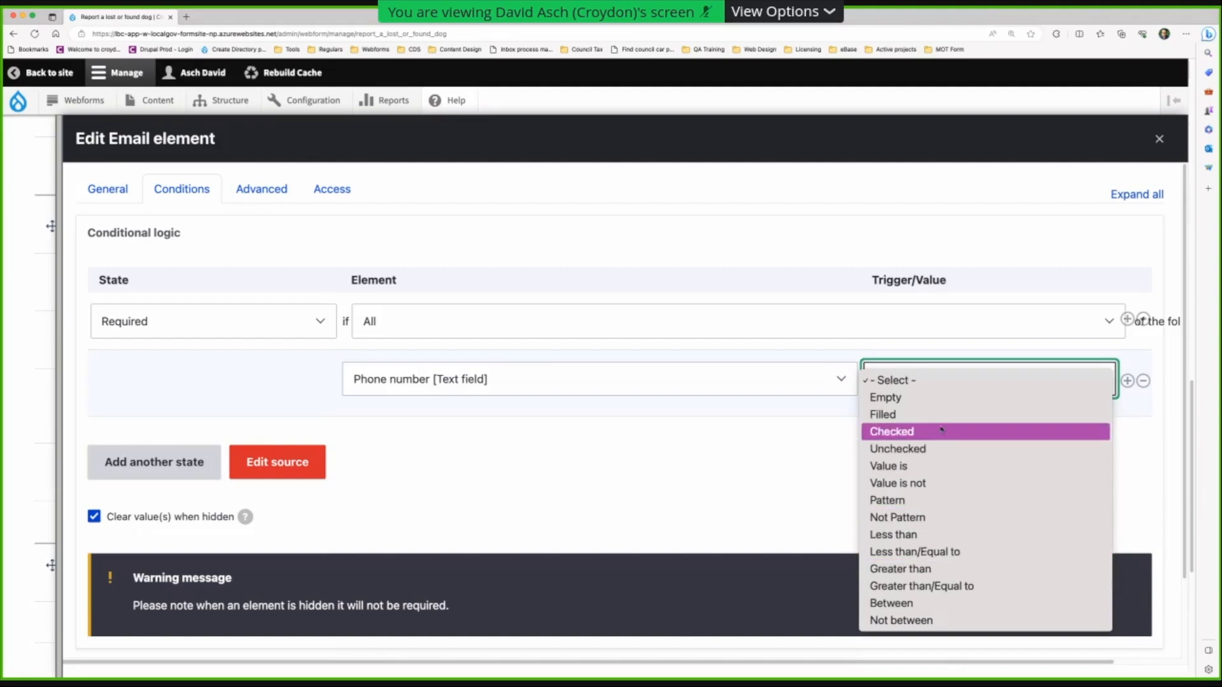
pyautogui.click(945, 401)
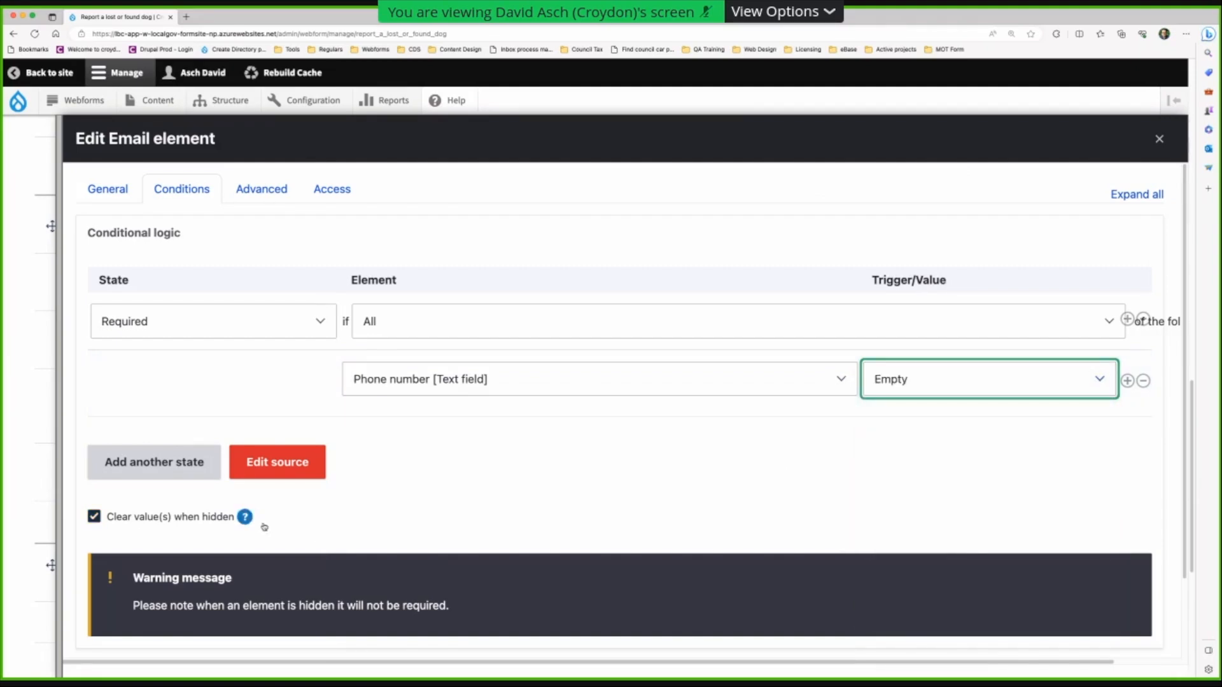
pyautogui.scroll(-2, 223, 533)
pyautogui.click(106, 609)
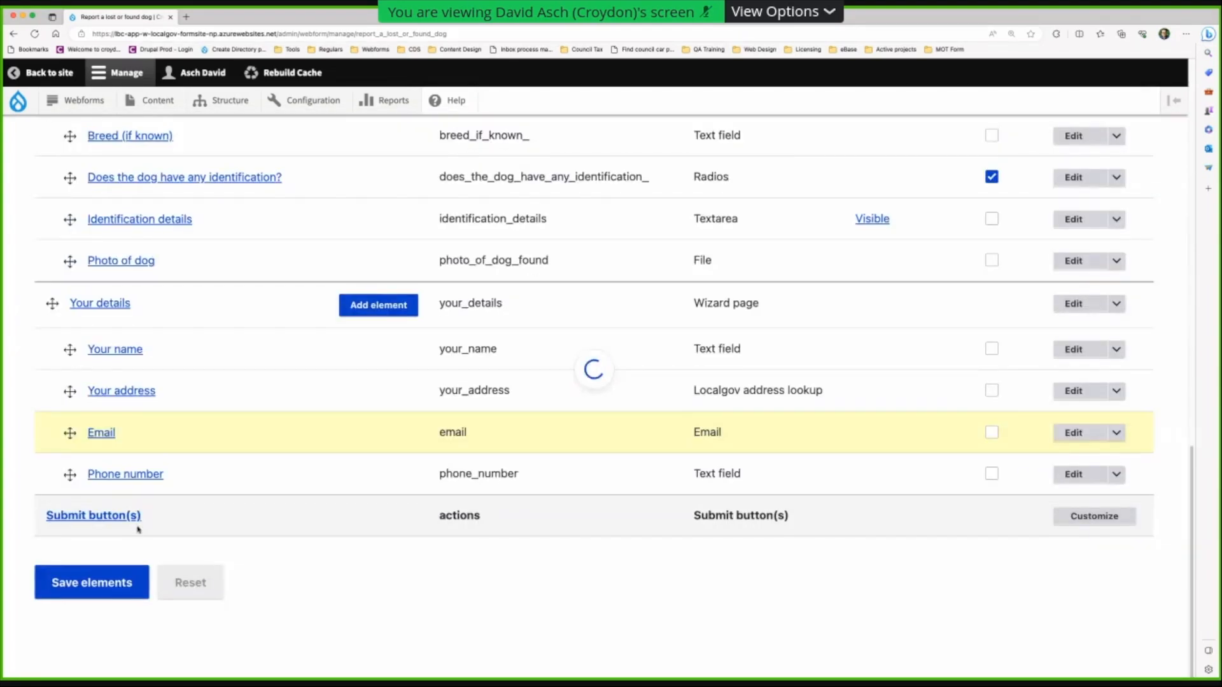
pyautogui.click(116, 477)
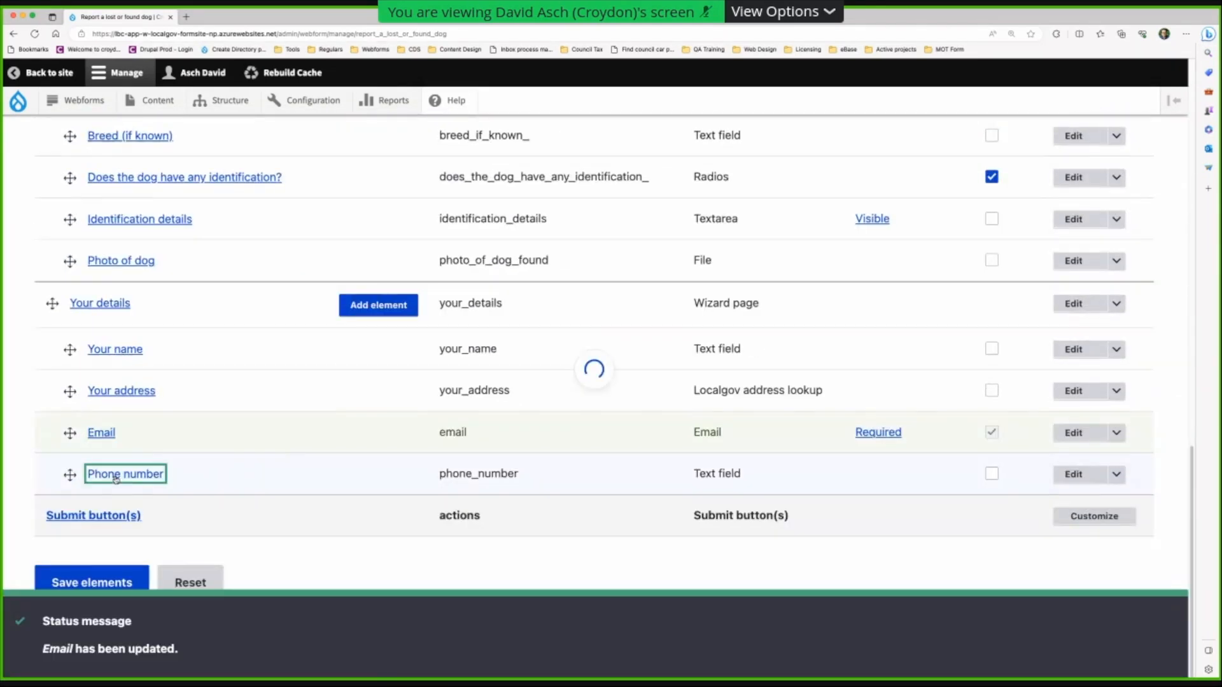
# - On the Phone number field's Conditions, choose the Required state with All matching
pyautogui.click(917, 191)
pyautogui.moveTo(800, 320); pyautogui.dragTo(141, 323)
pyautogui.click(205, 325)
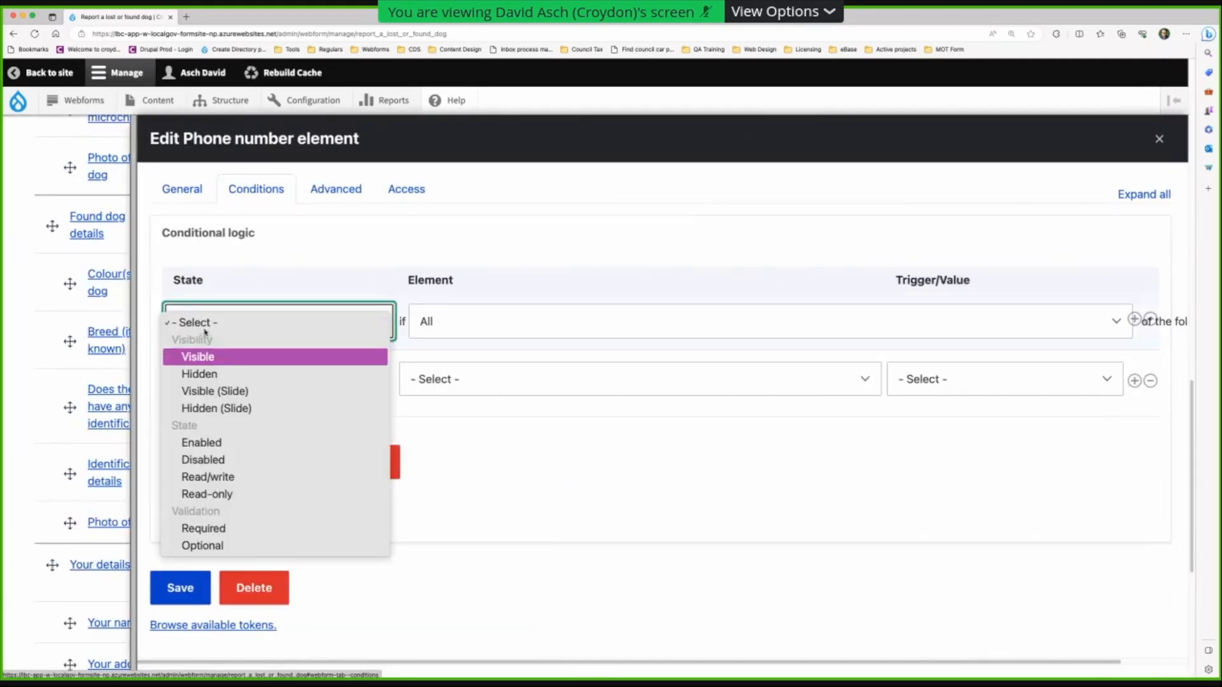
pyautogui.click(249, 528)
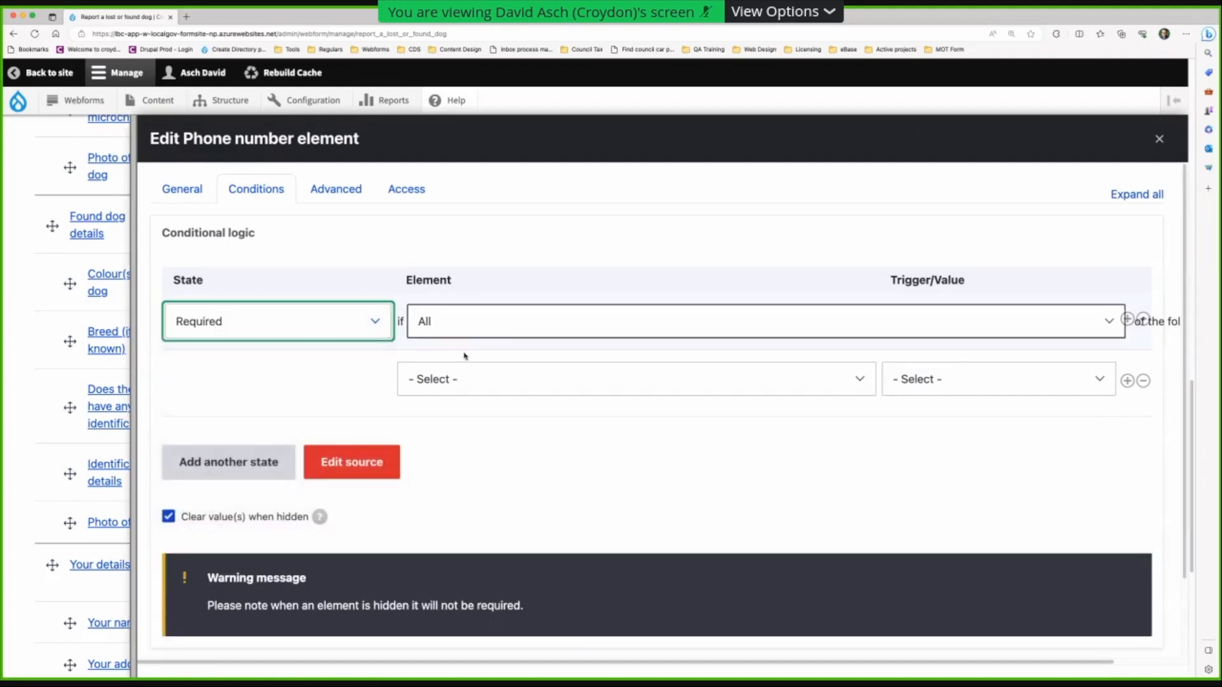
pyautogui.click(510, 320)
pyautogui.click(512, 323)
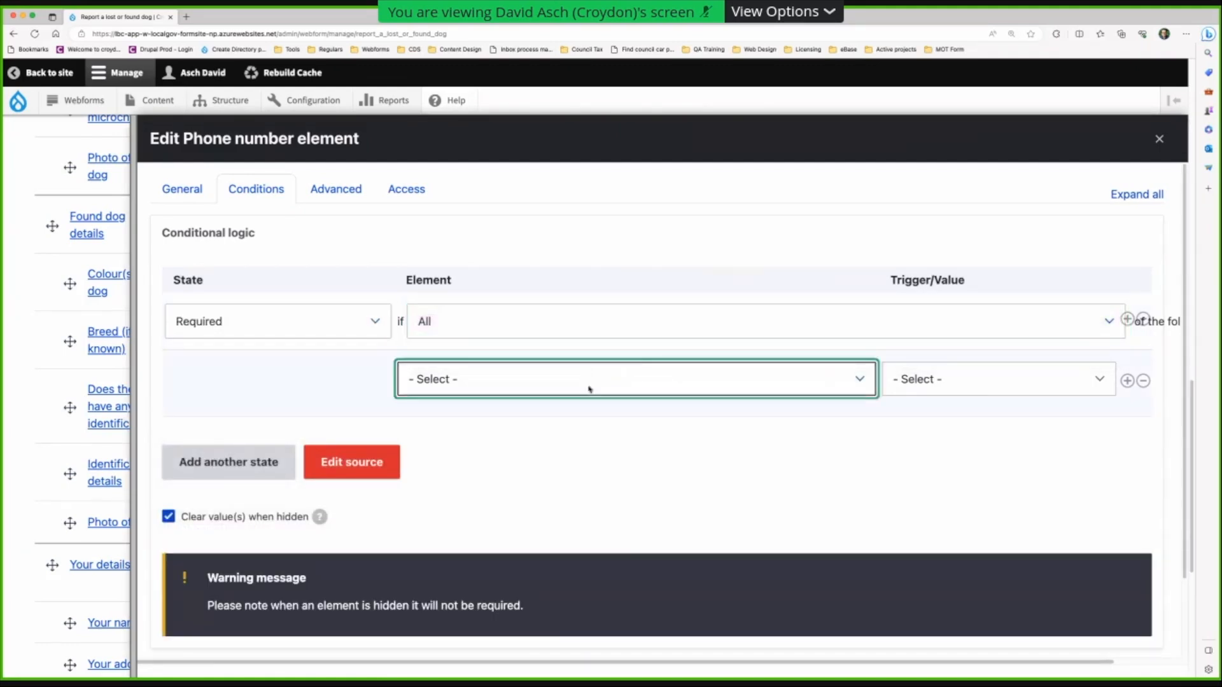
# - Trigger the Phone number requirement when Email [Email] is Empty, and save
pyautogui.click(590, 382)
pyautogui.scroll(-2, 581, 643)
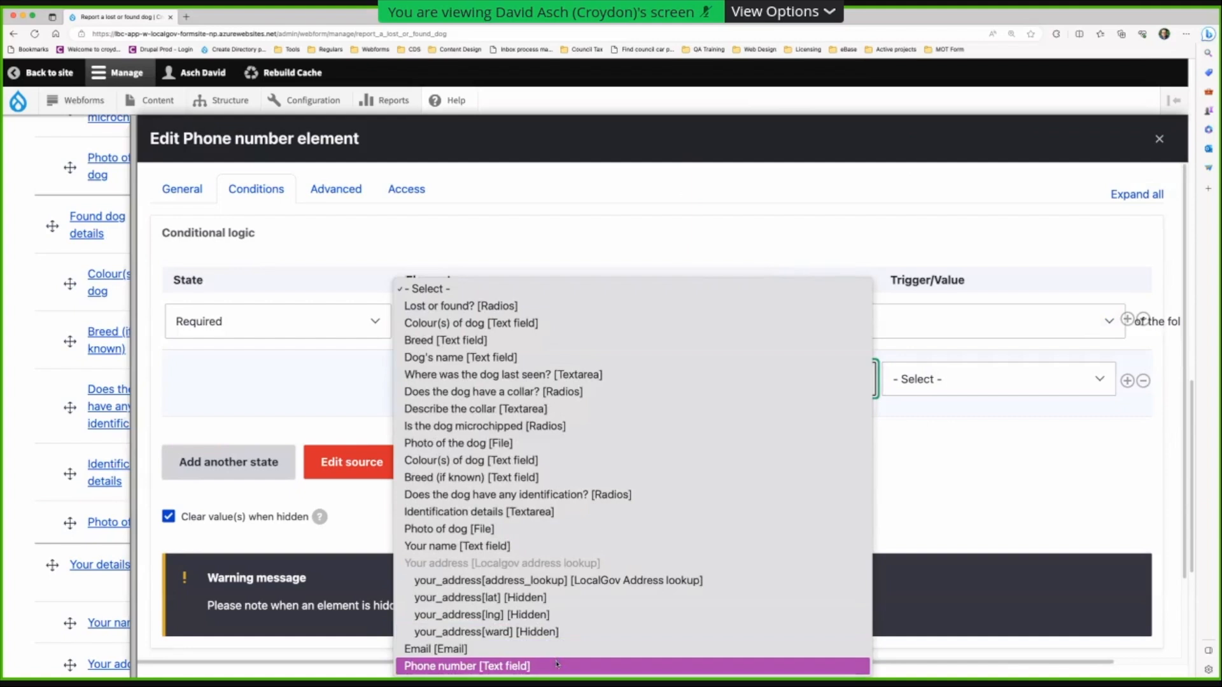
pyautogui.click(619, 648)
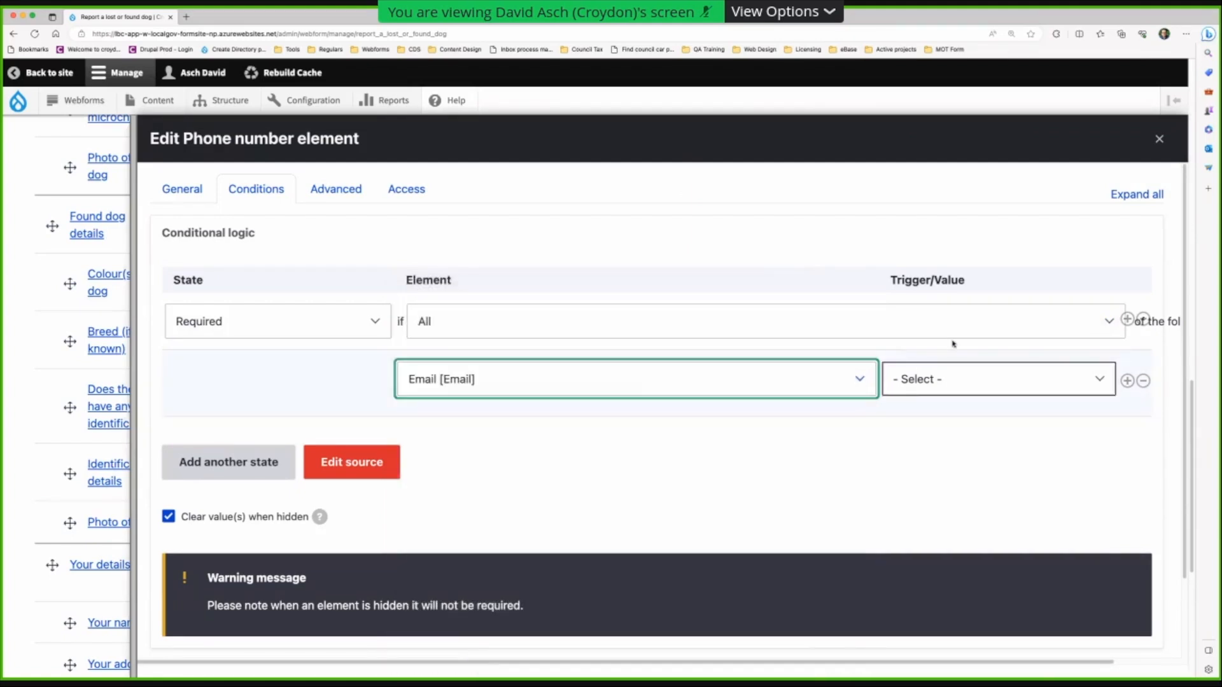
pyautogui.click(956, 389)
pyautogui.click(956, 403)
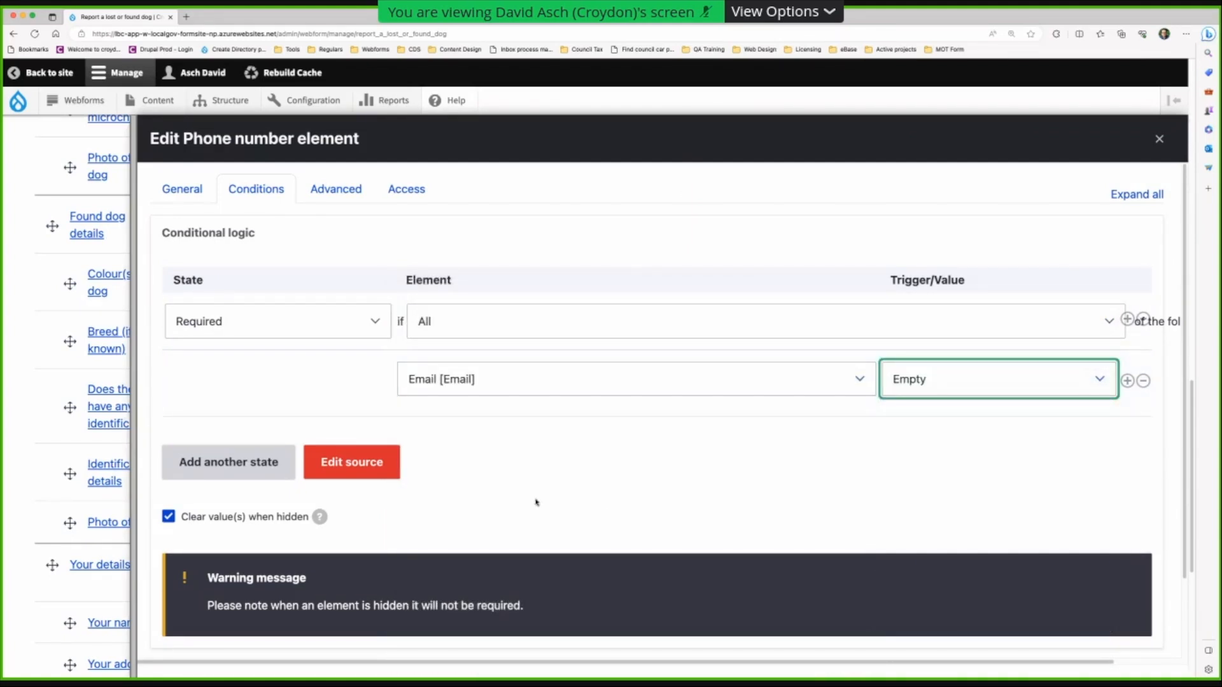
pyautogui.scroll(-2, 311, 474)
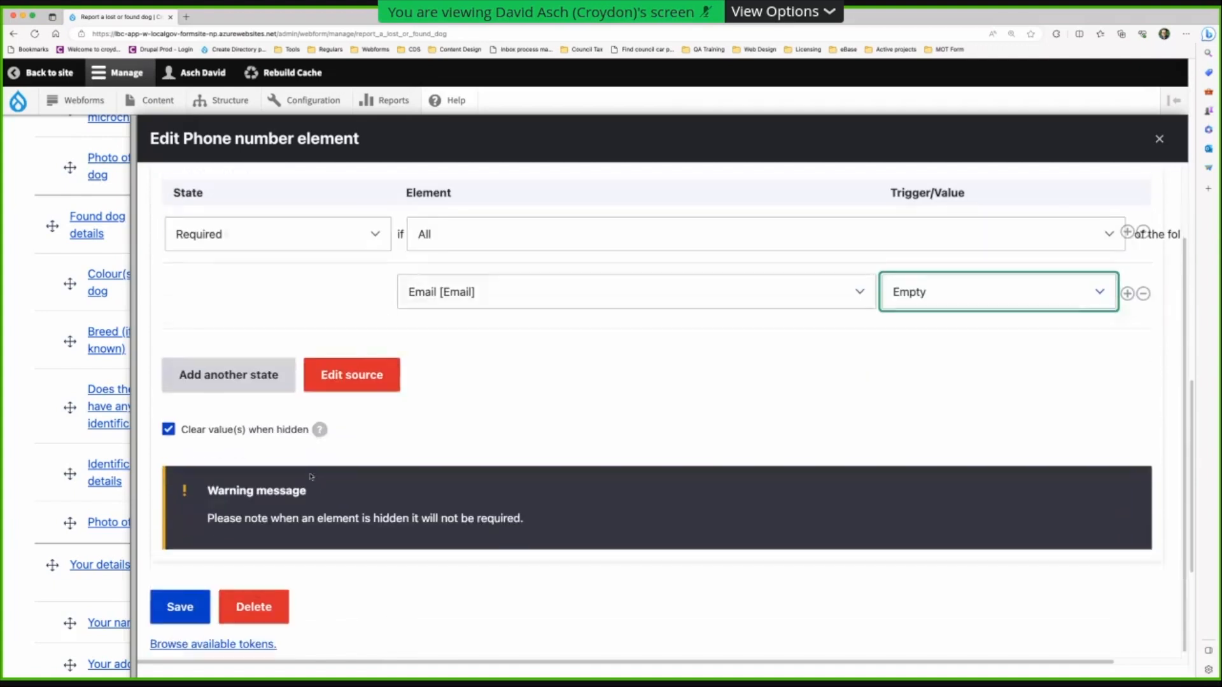
pyautogui.click(185, 602)
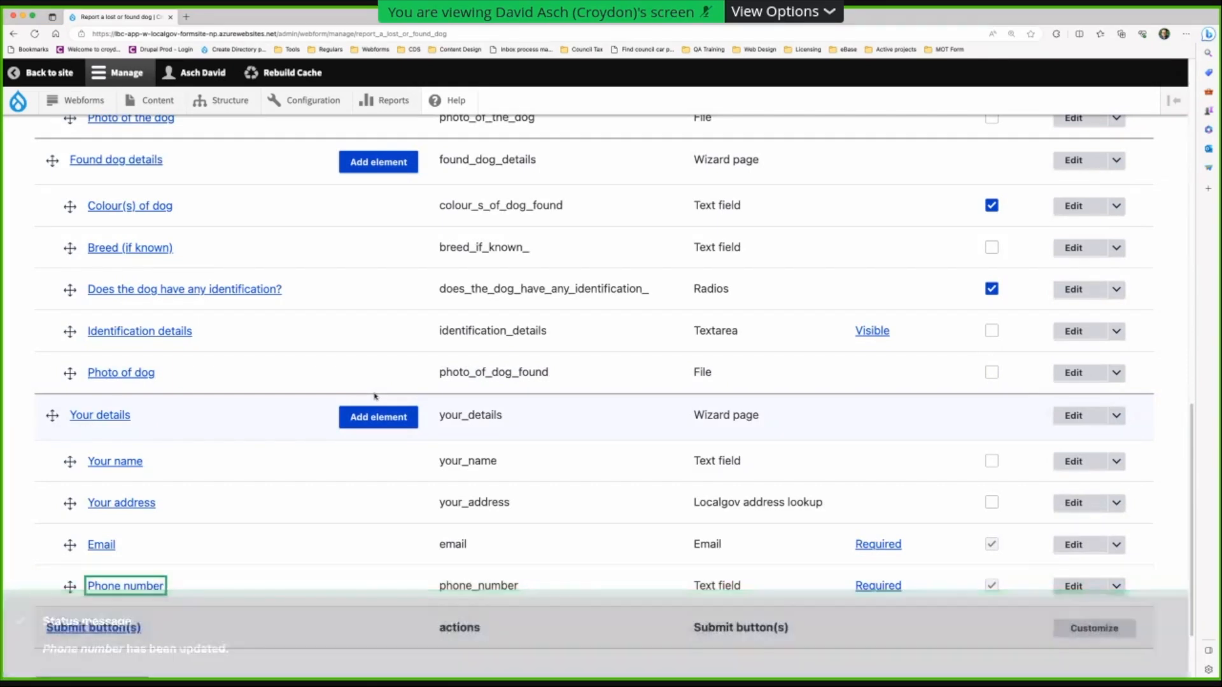
# - Review the Build > Elements table and open the Lost dog details page for editing
pyautogui.scroll(-3, 384, 391)
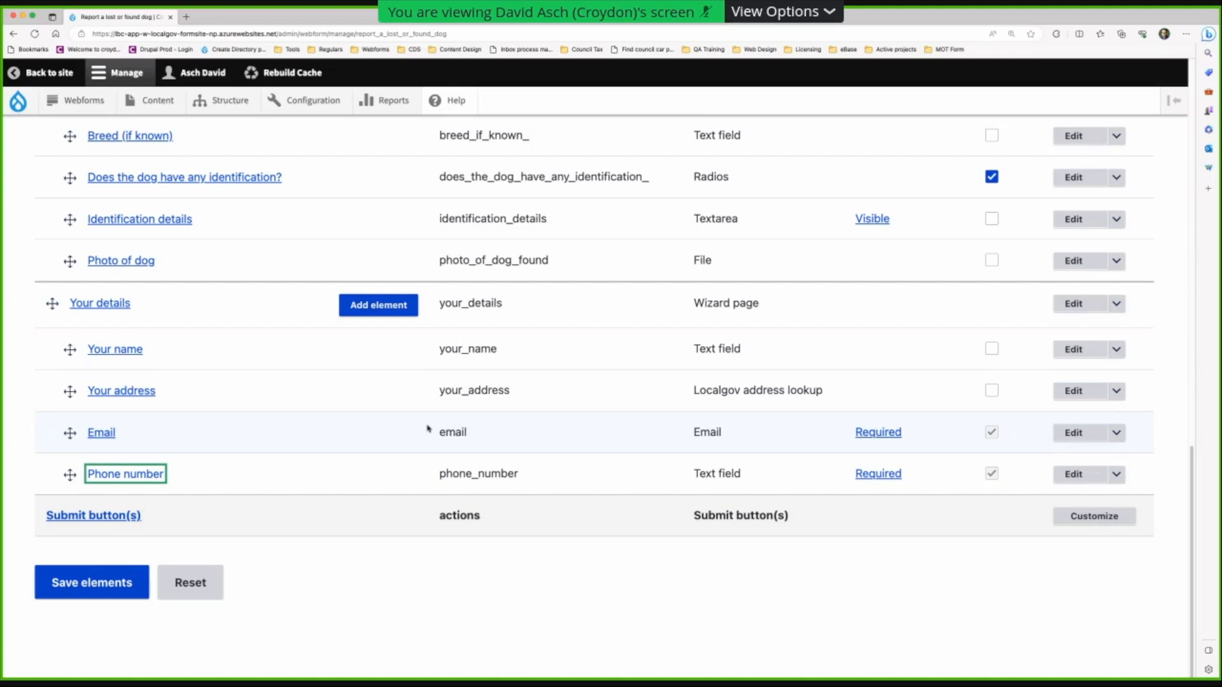
pyautogui.scroll(15, 308, 366)
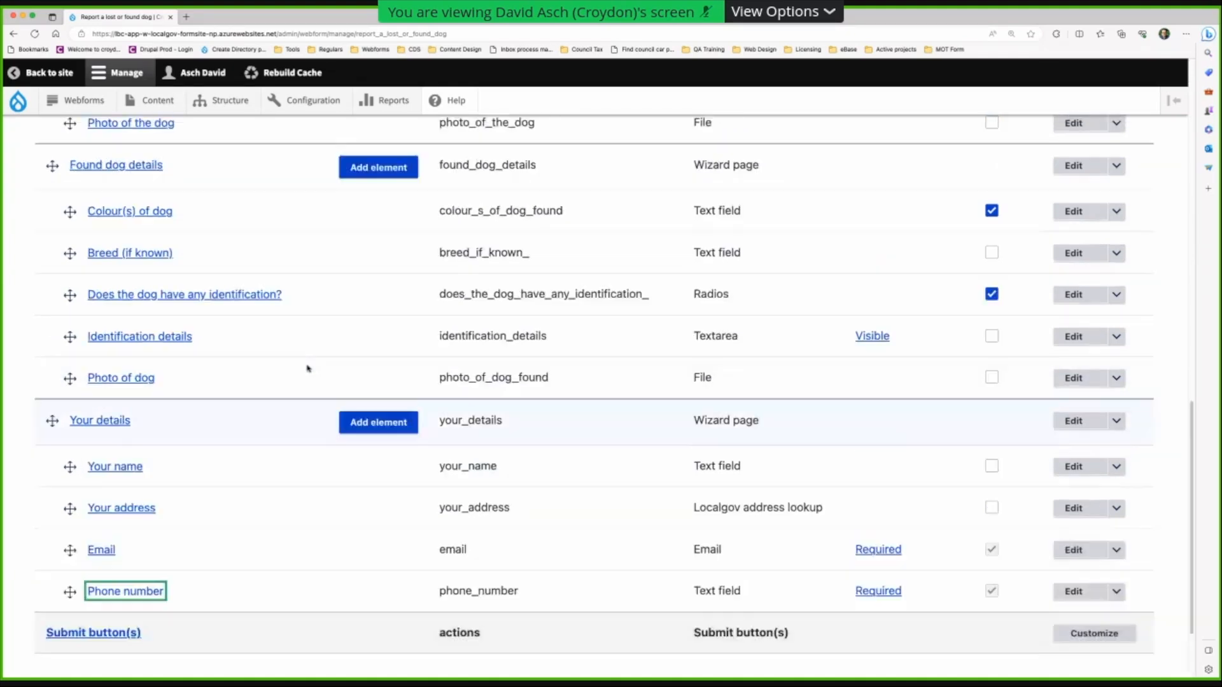
pyautogui.scroll(-5, 254, 376)
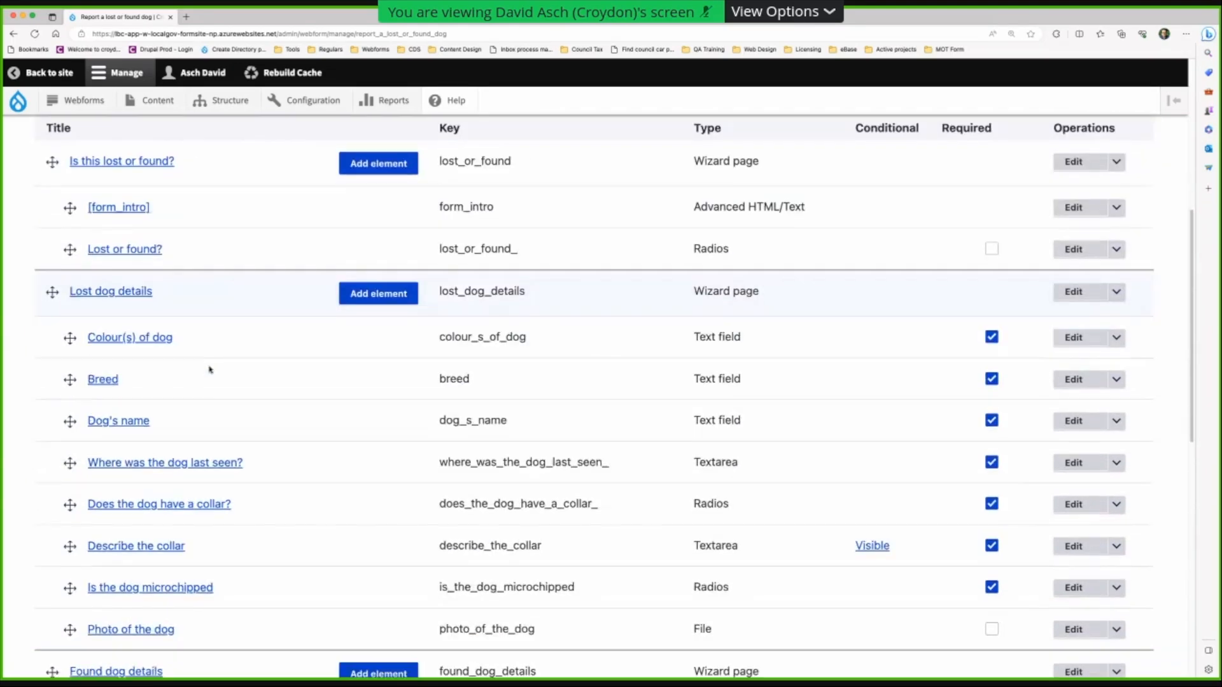
pyautogui.scroll(-1, 178, 331)
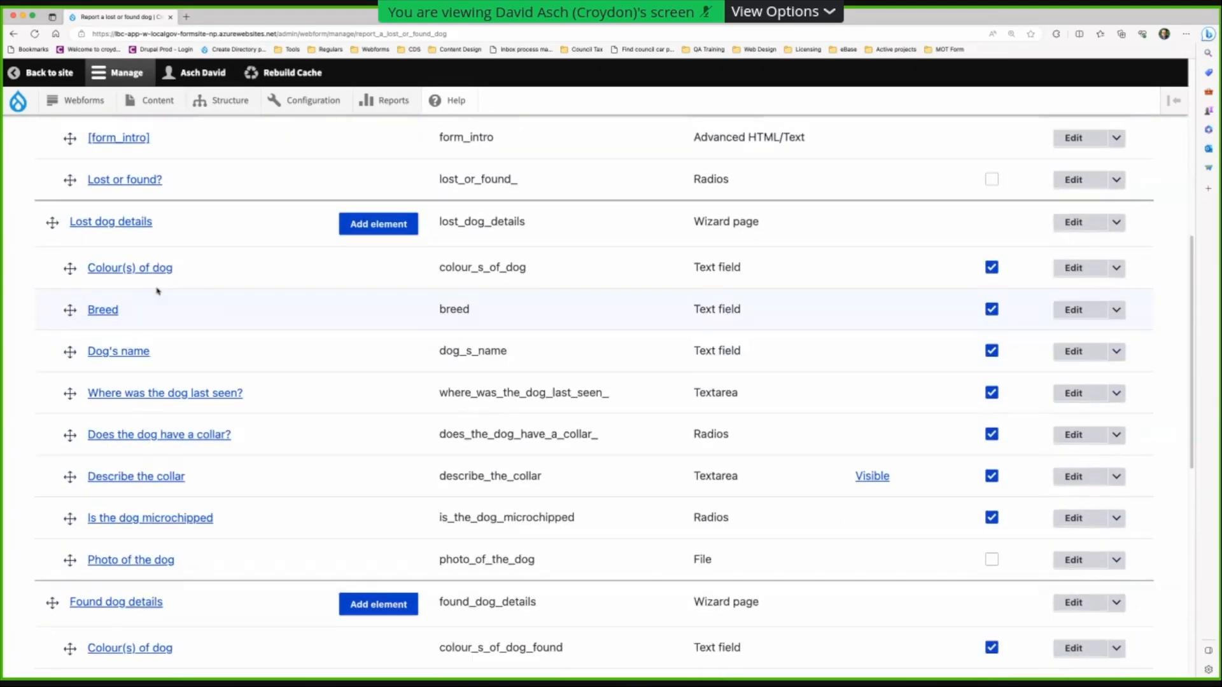
pyautogui.click(132, 225)
# - Give Lost dog details a Visible condition, All matching, based on Lost or found? [Radios]
pyautogui.click(905, 193)
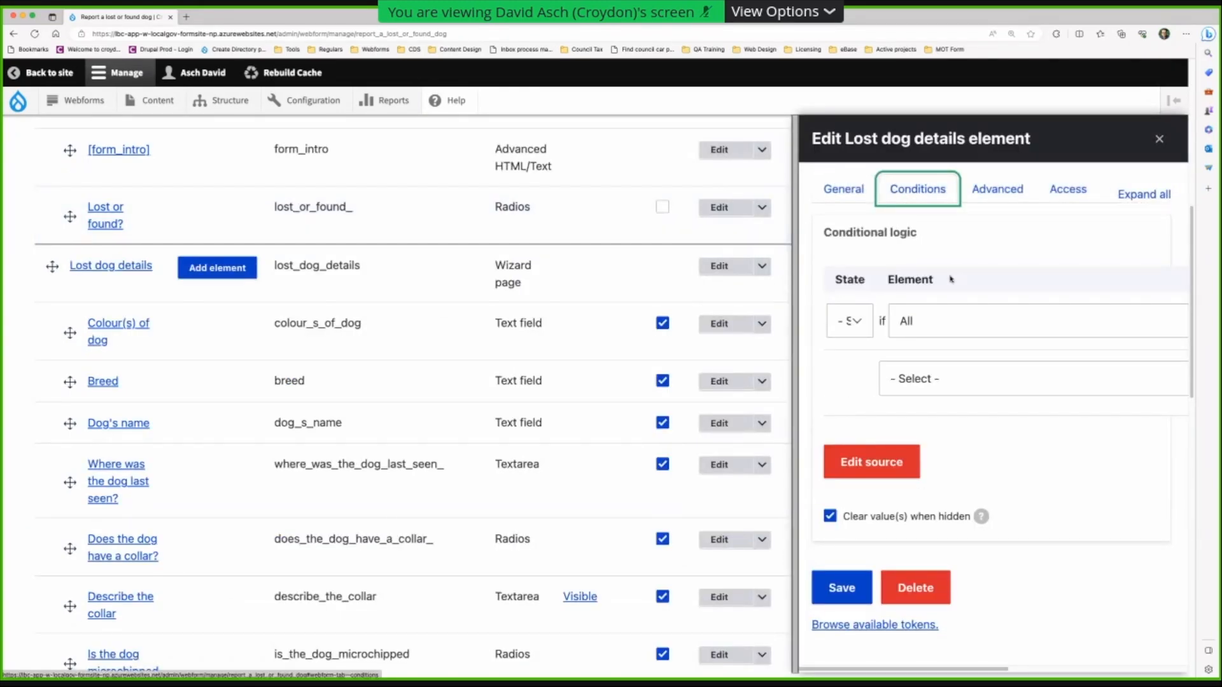
pyautogui.moveTo(755, 329); pyautogui.dragTo(108, 324)
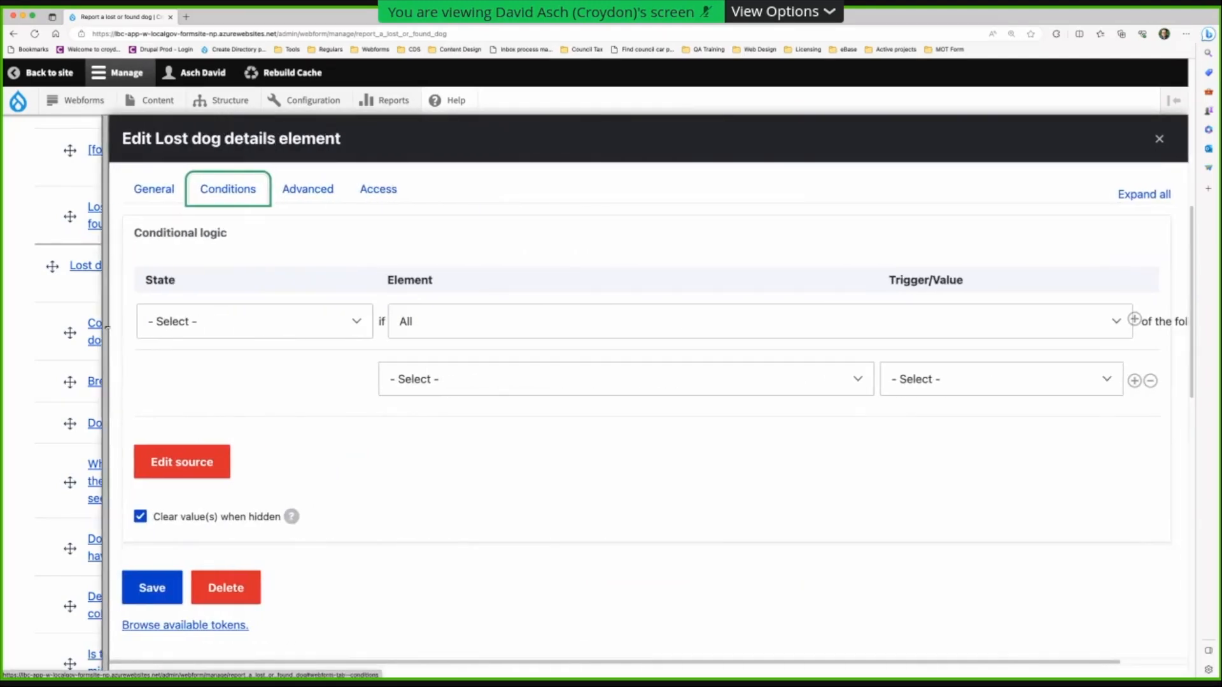
pyautogui.click(235, 327)
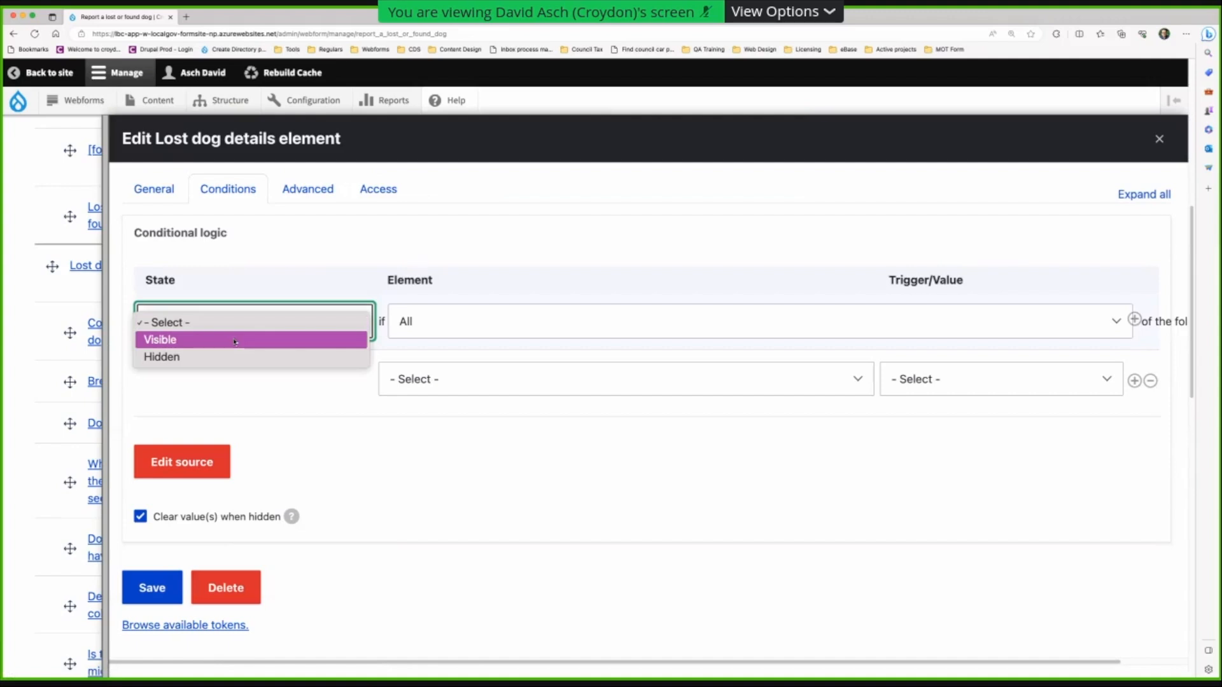
pyautogui.click(236, 341)
pyautogui.click(536, 326)
pyautogui.click(535, 323)
pyautogui.click(541, 380)
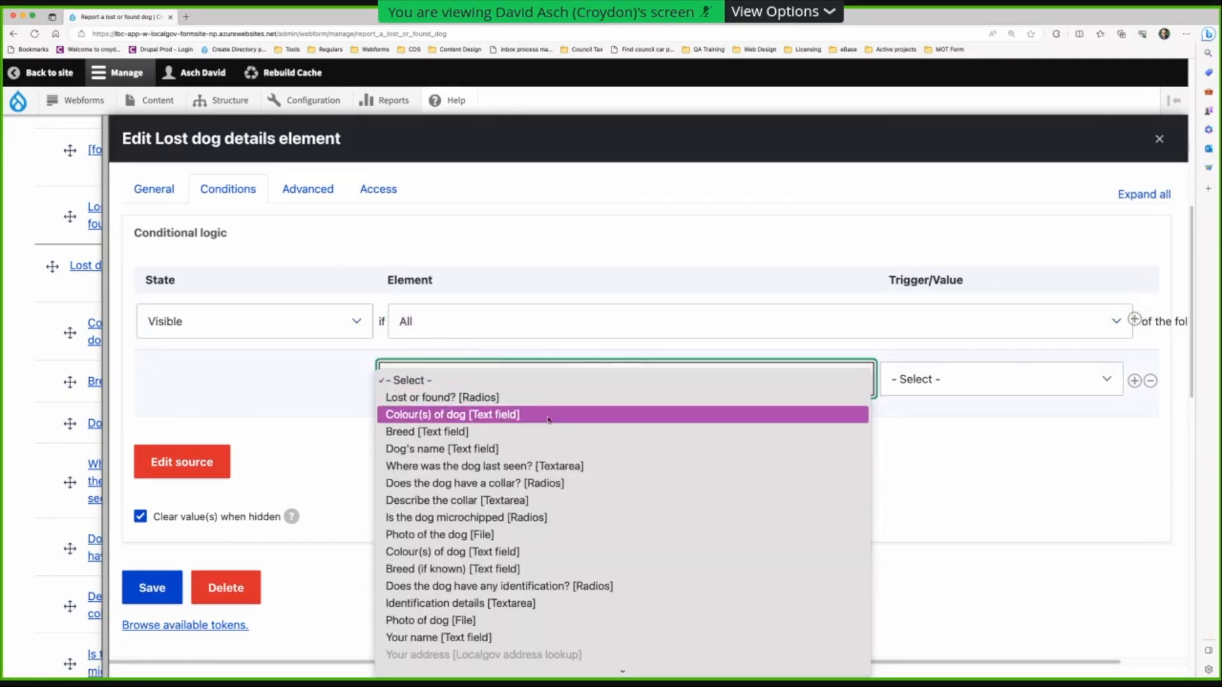
pyautogui.click(548, 401)
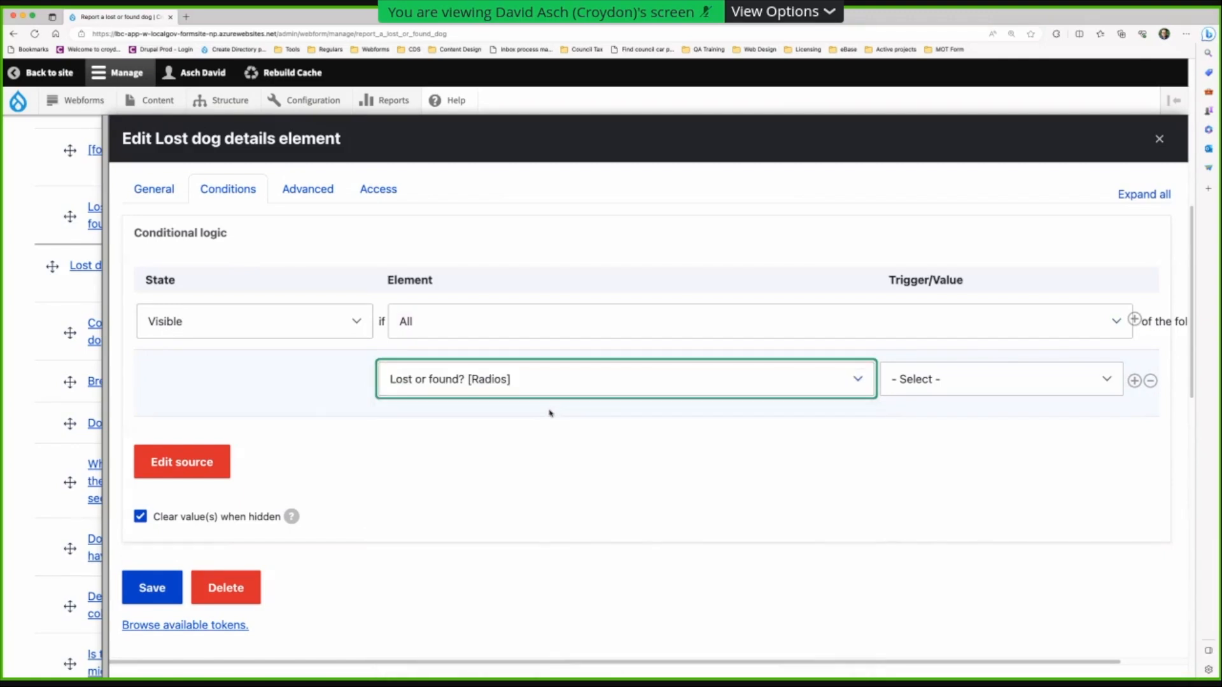
# - Trigger the Lost dog details visibility when the value is Yes, and save
pyautogui.click(923, 380)
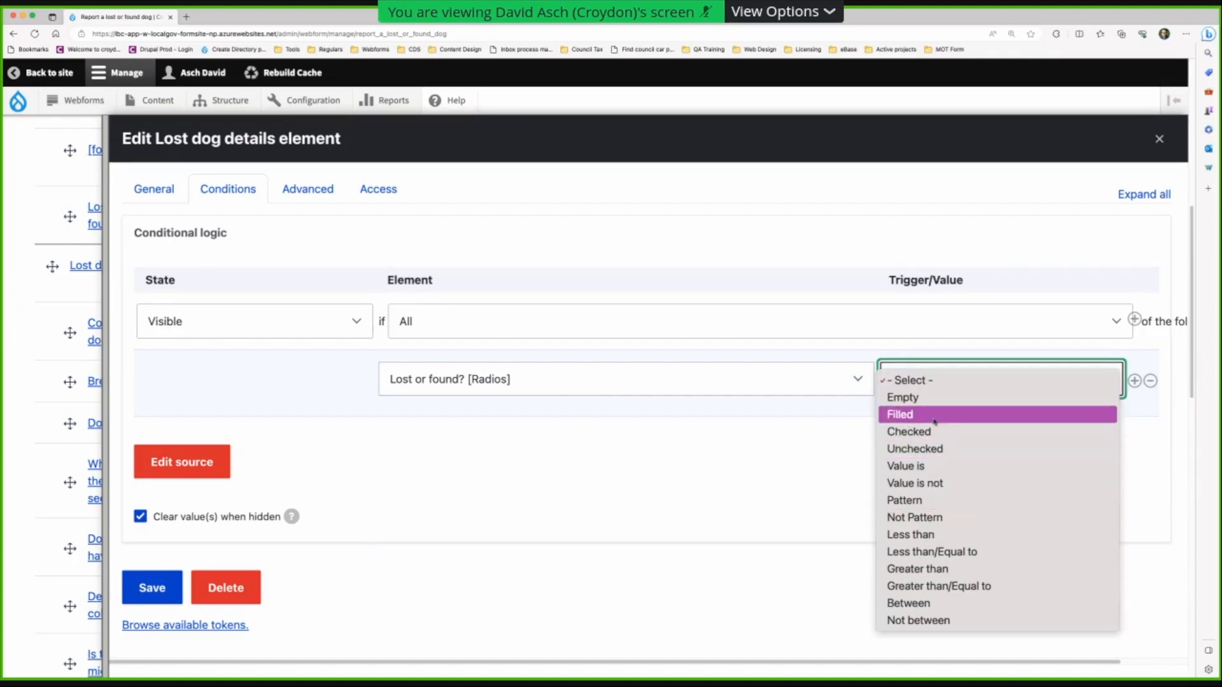
pyautogui.click(936, 466)
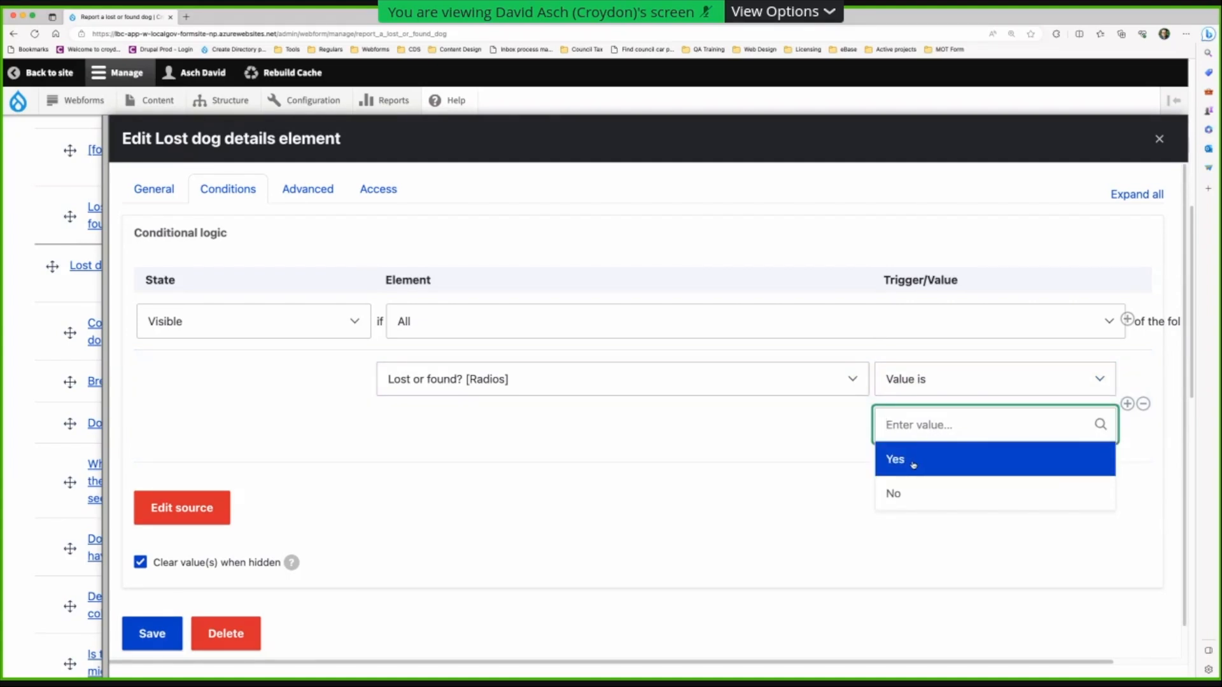
pyautogui.click(914, 464)
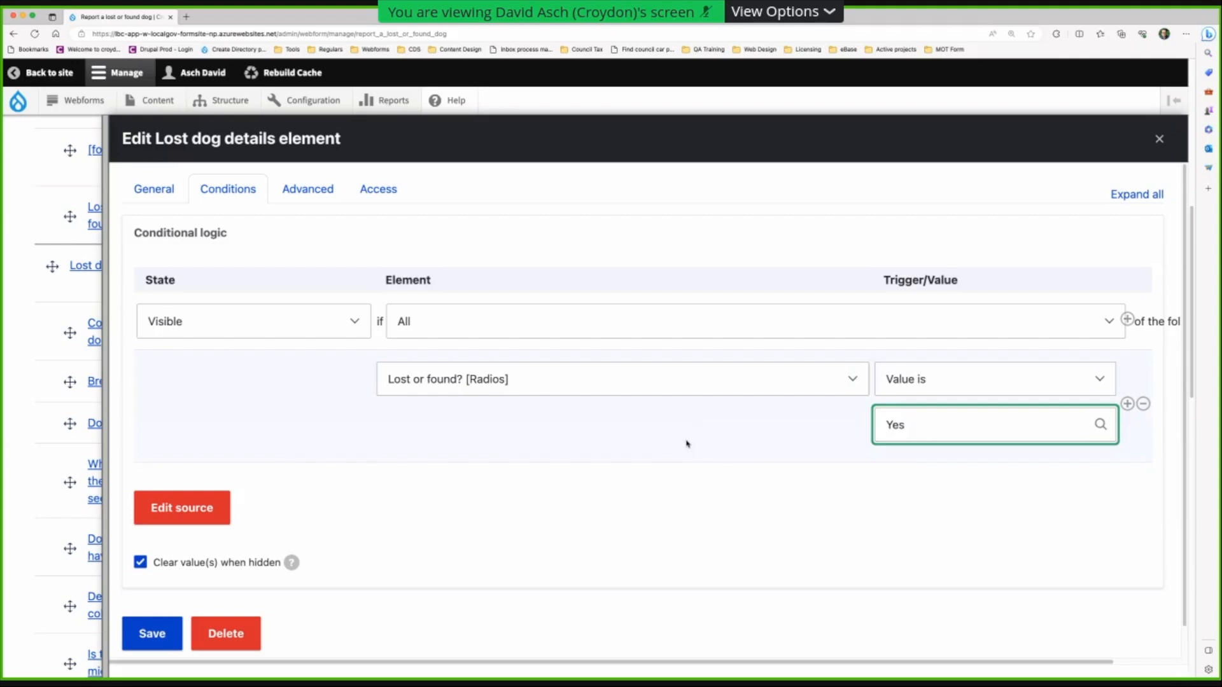
pyautogui.scroll(-1, 180, 545)
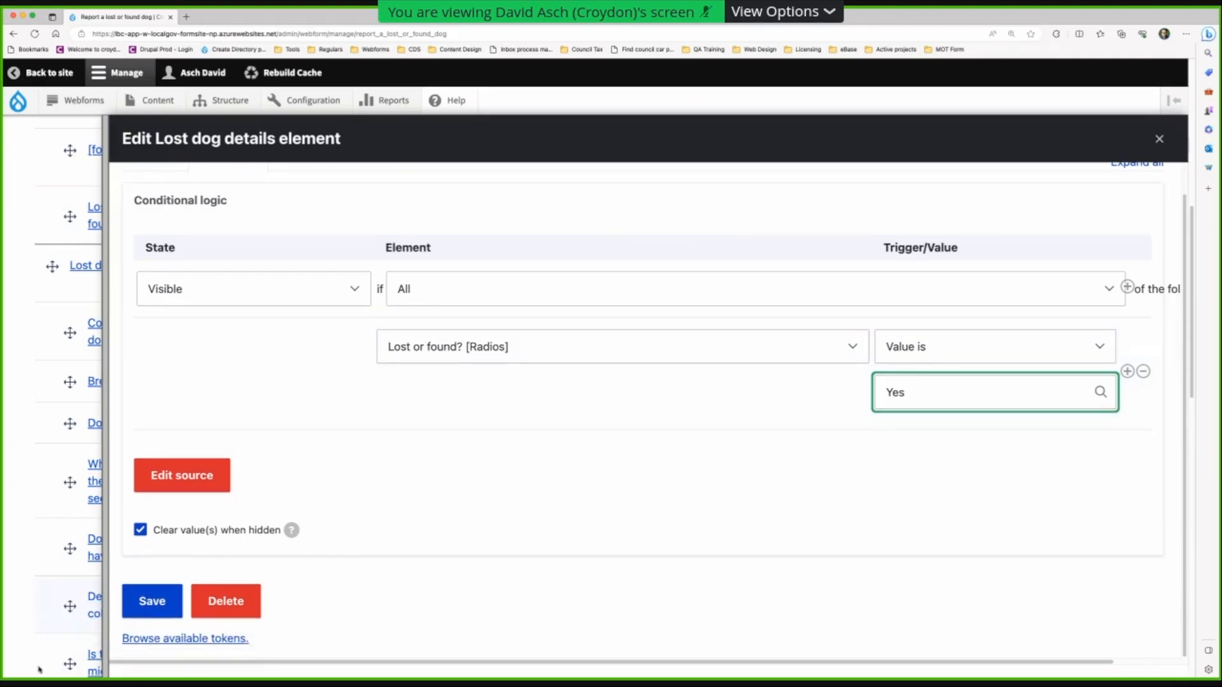
pyautogui.click(132, 605)
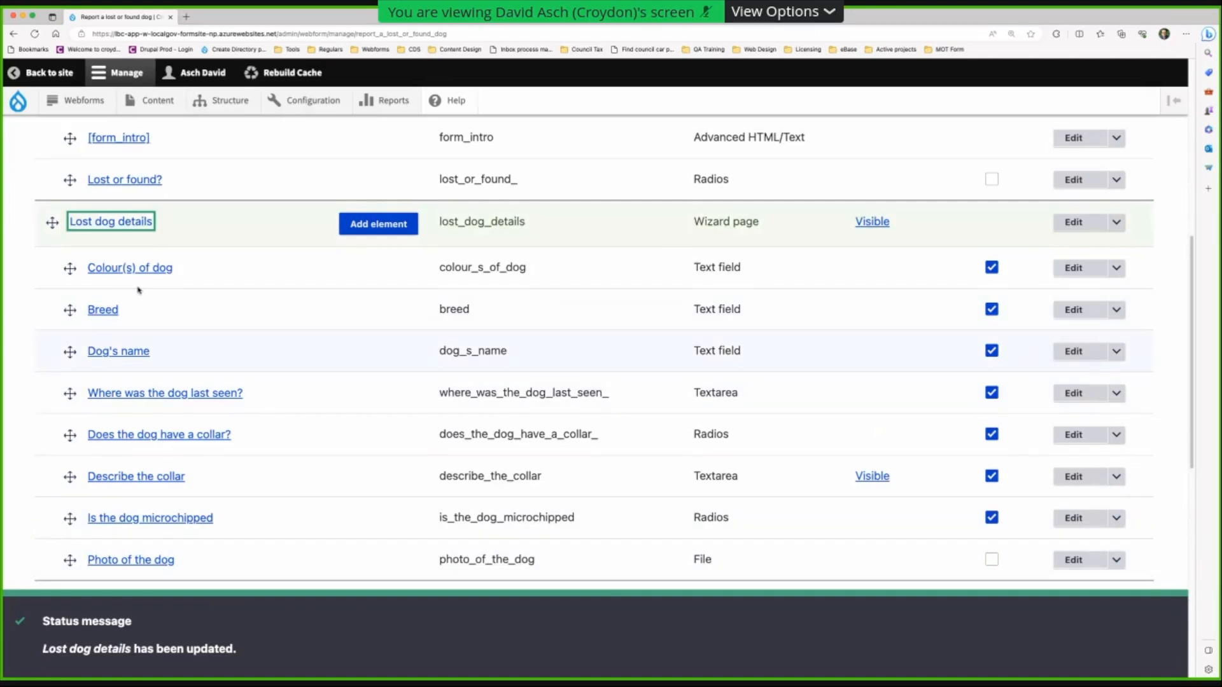
pyautogui.scroll(-5, 149, 432)
pyautogui.click(108, 313)
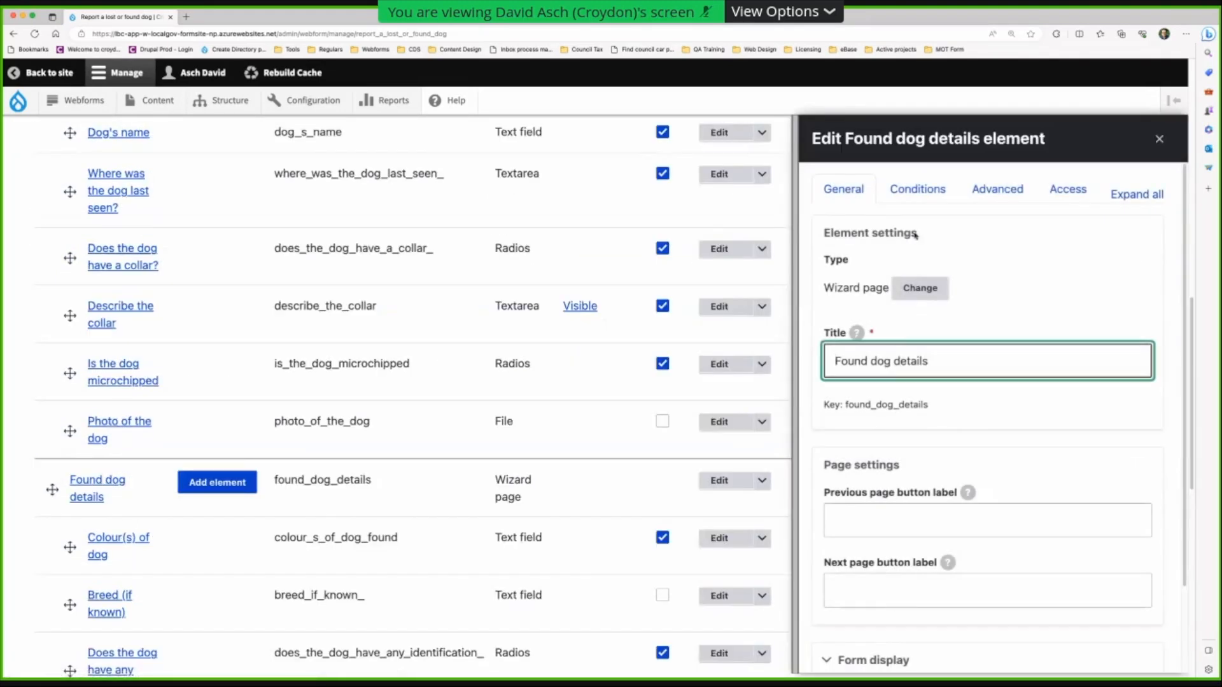
# - Give Found dog details a Visible condition, All matching, based on Lost or found? [Radios]
pyautogui.click(920, 188)
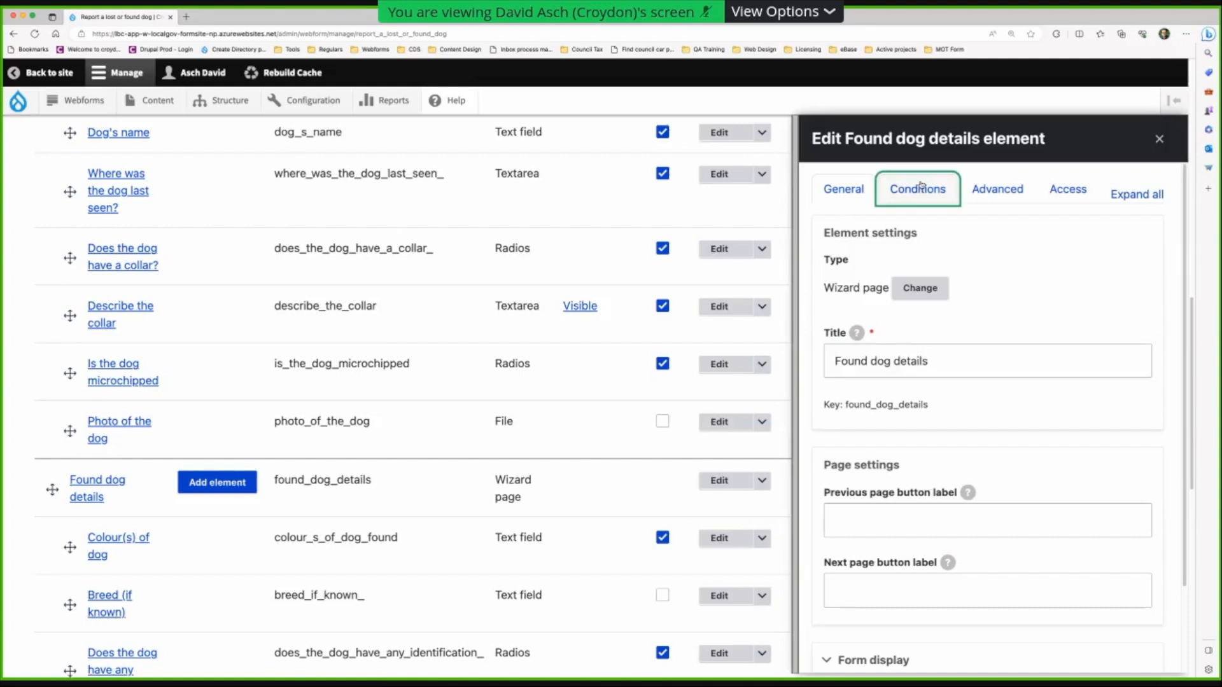
pyautogui.click(851, 322)
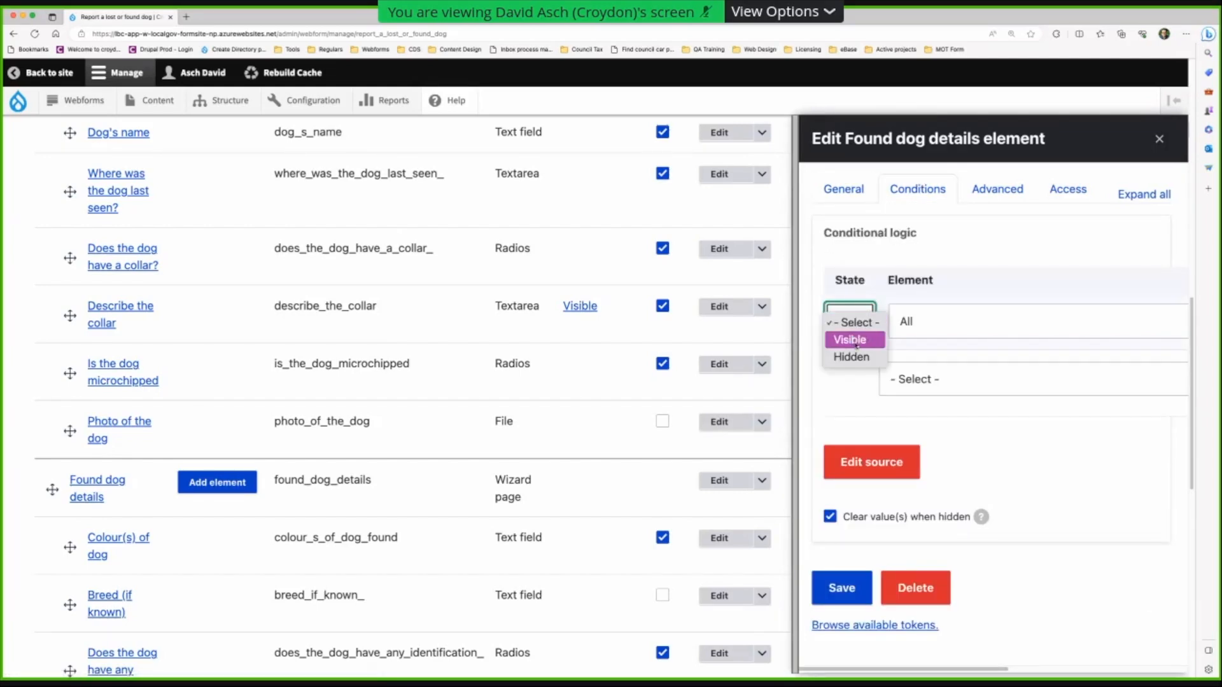
pyautogui.click(855, 341)
pyautogui.click(909, 326)
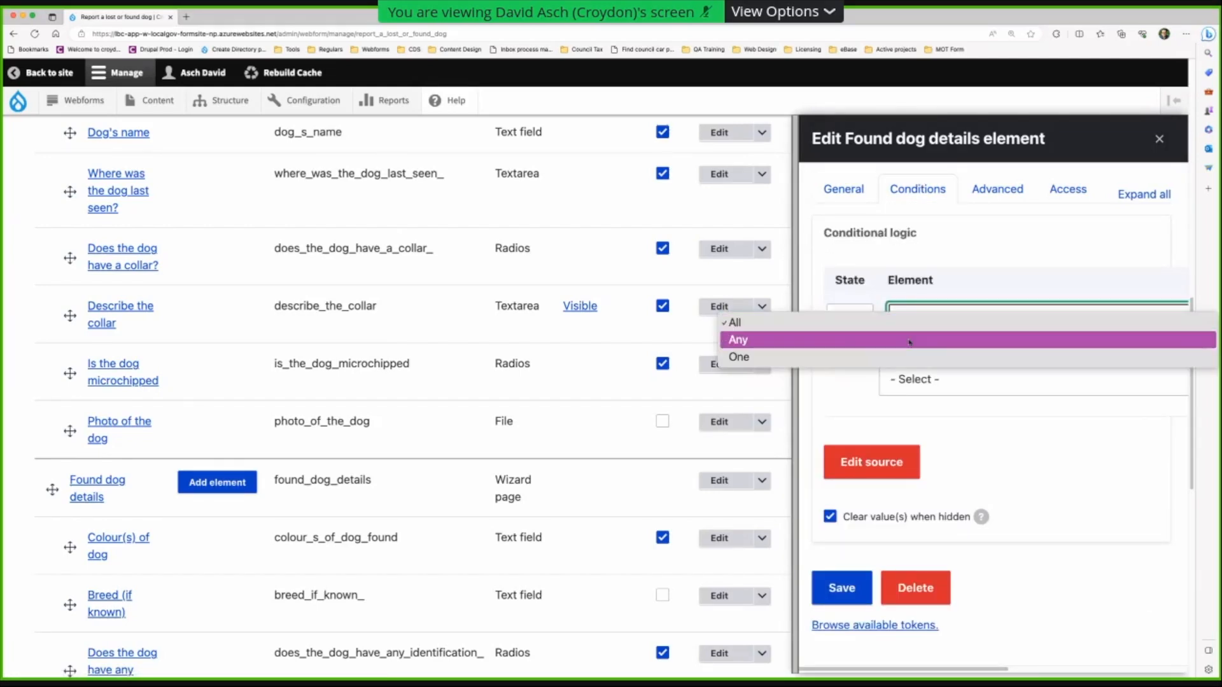
pyautogui.click(909, 340)
pyautogui.click(926, 325)
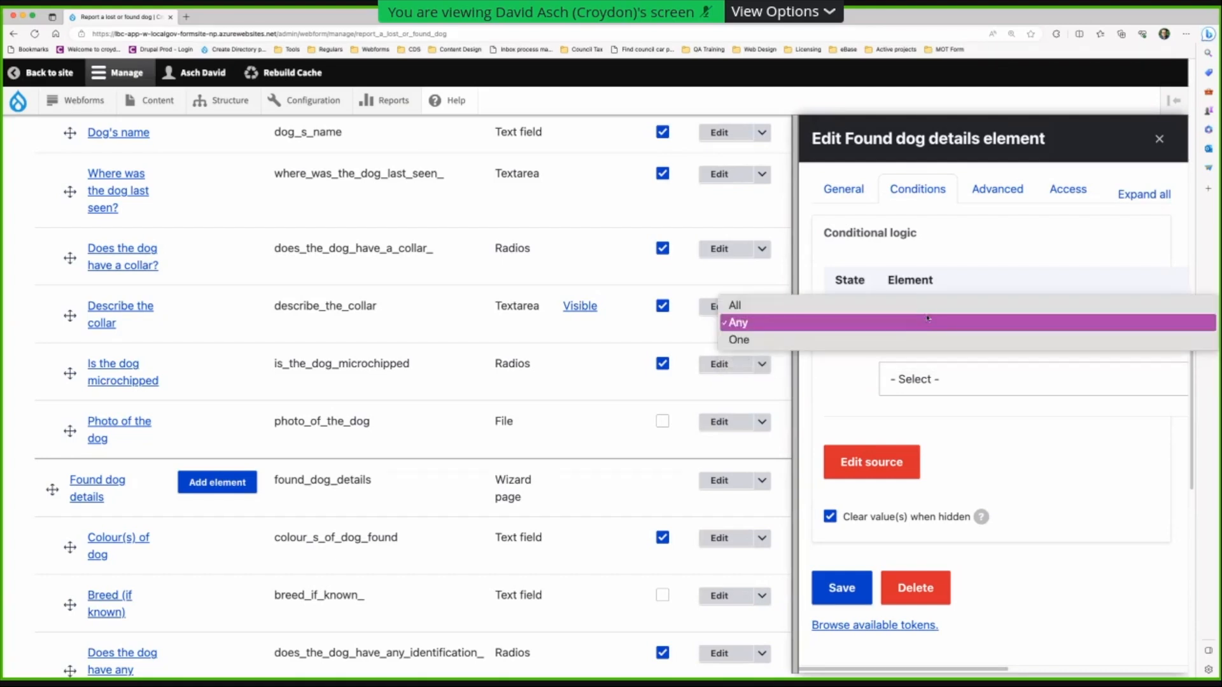
pyautogui.click(925, 305)
pyautogui.click(930, 376)
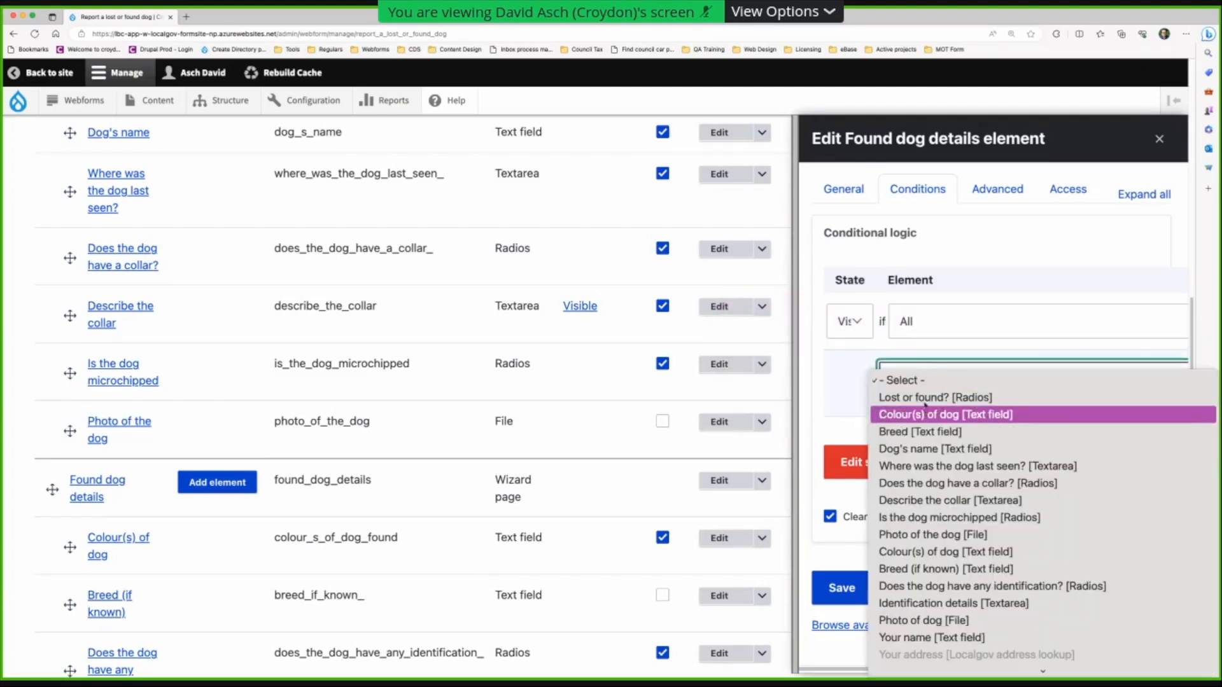
pyautogui.click(932, 397)
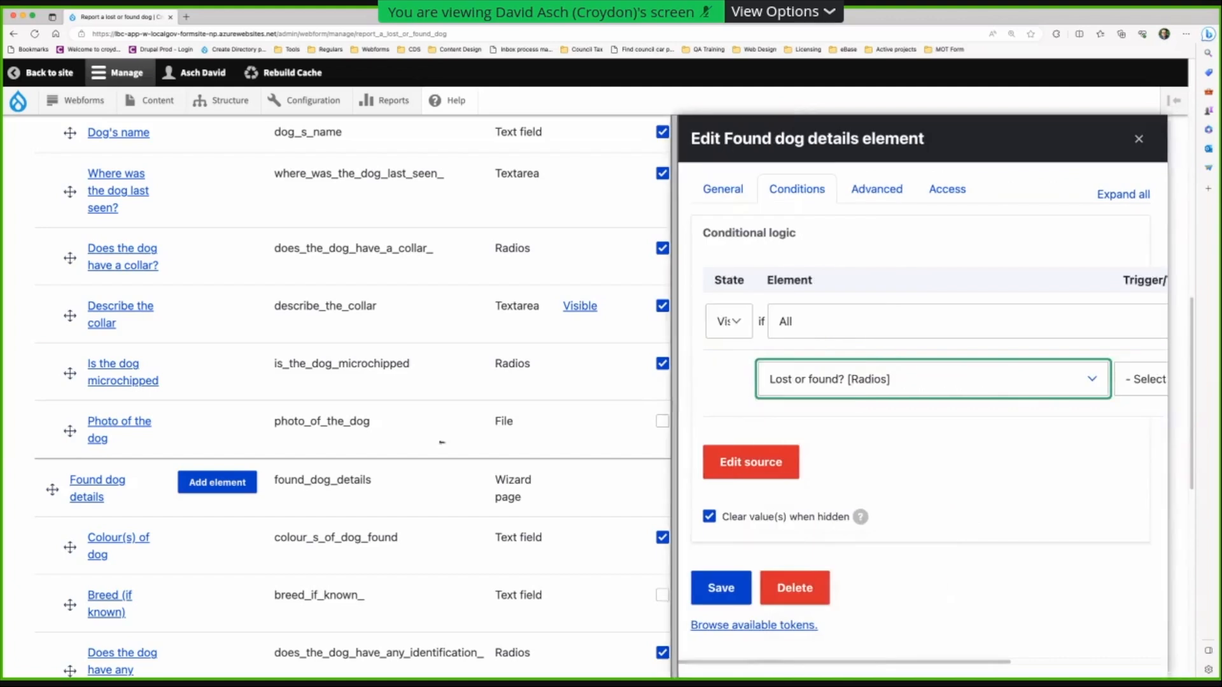
# - Trigger the Found dog details visibility when the value is No, and save
pyautogui.click(964, 386)
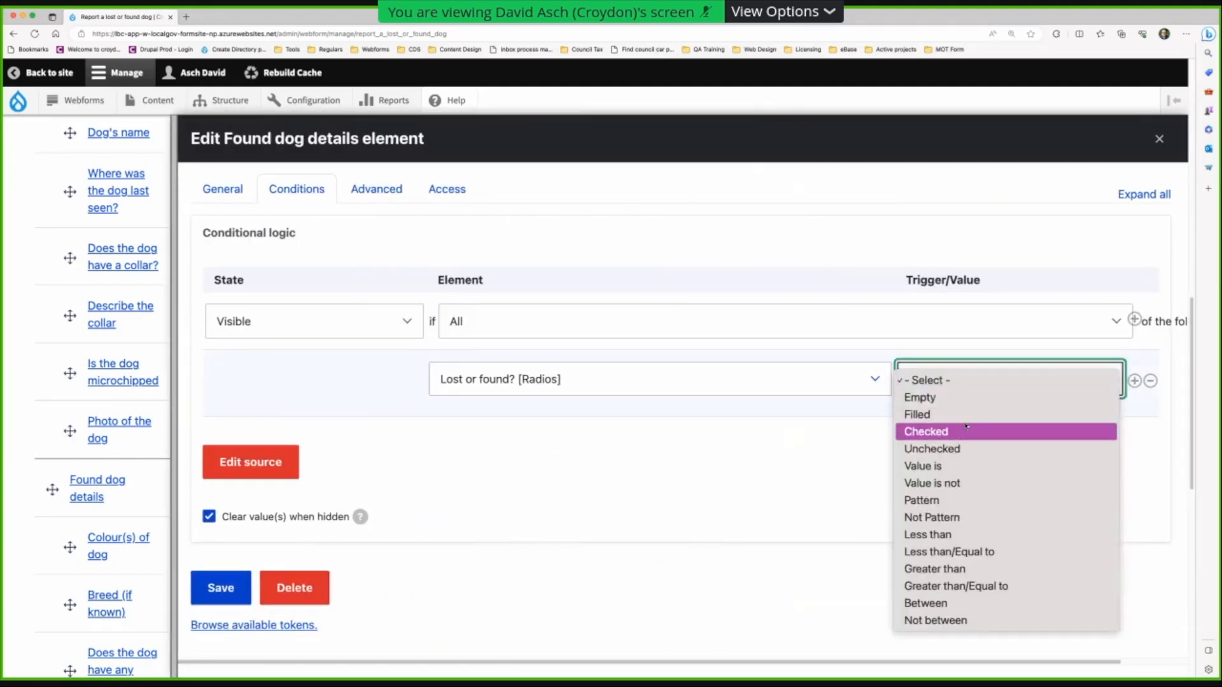
pyautogui.click(953, 474)
pyautogui.click(961, 425)
pyautogui.click(941, 492)
pyautogui.scroll(-1, 616, 499)
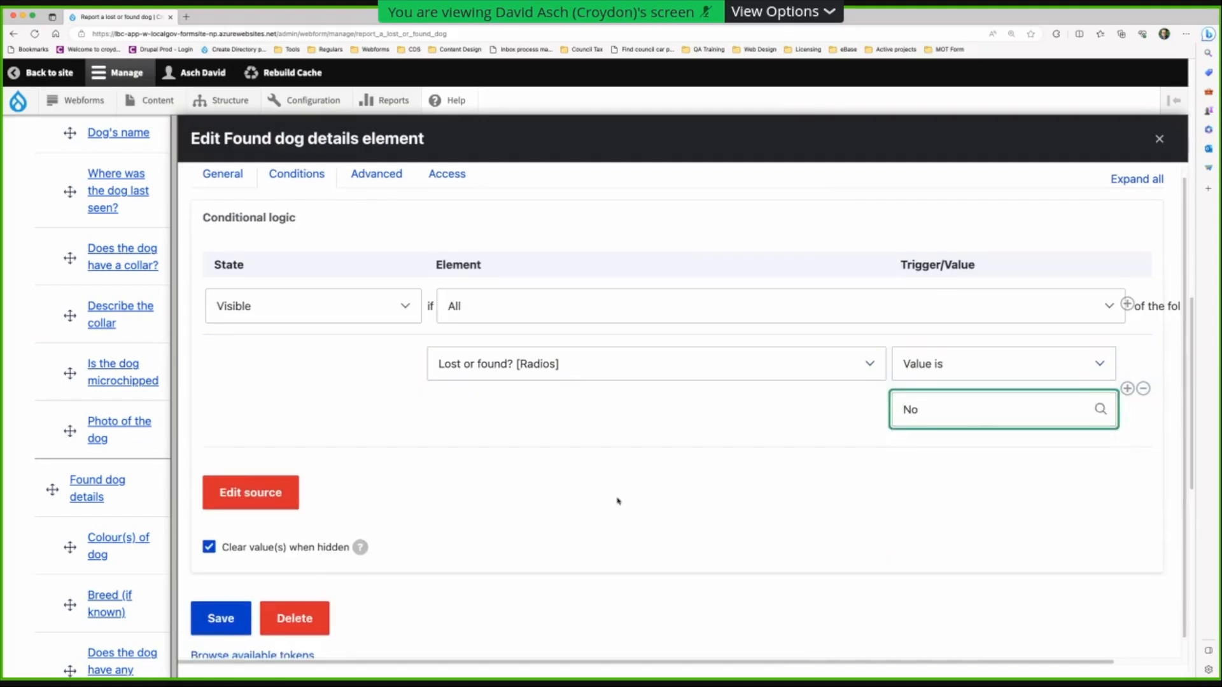
pyautogui.click(221, 602)
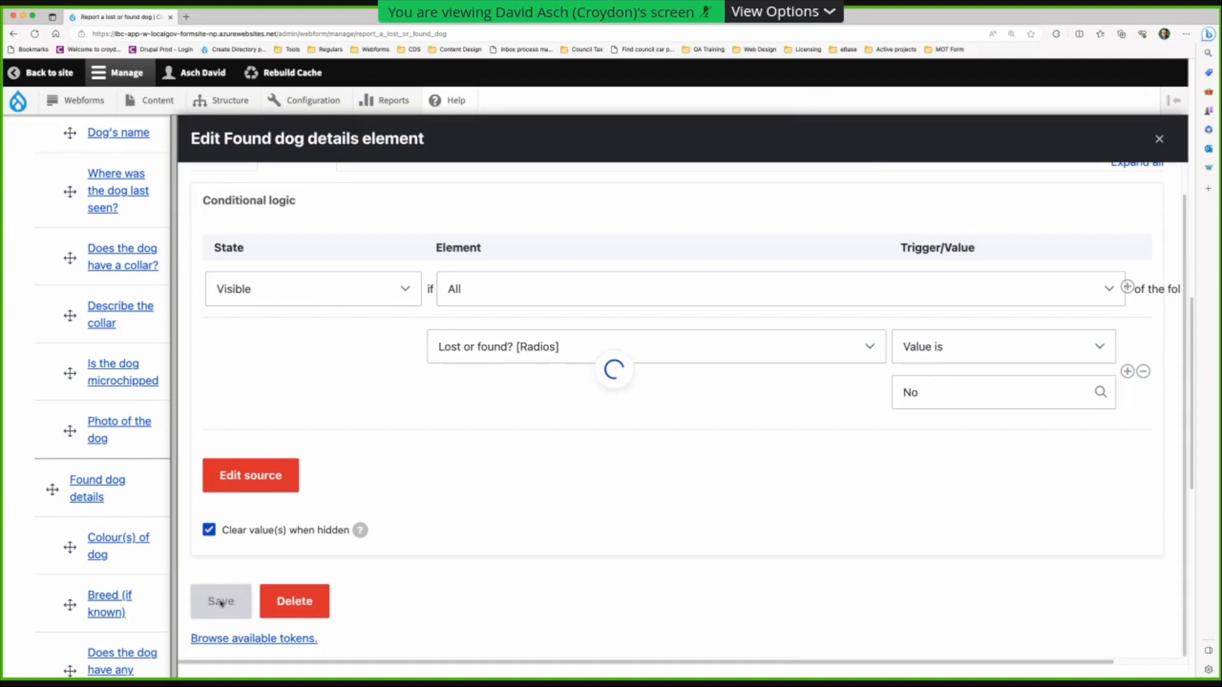
pyautogui.scroll(15, 354, 283)
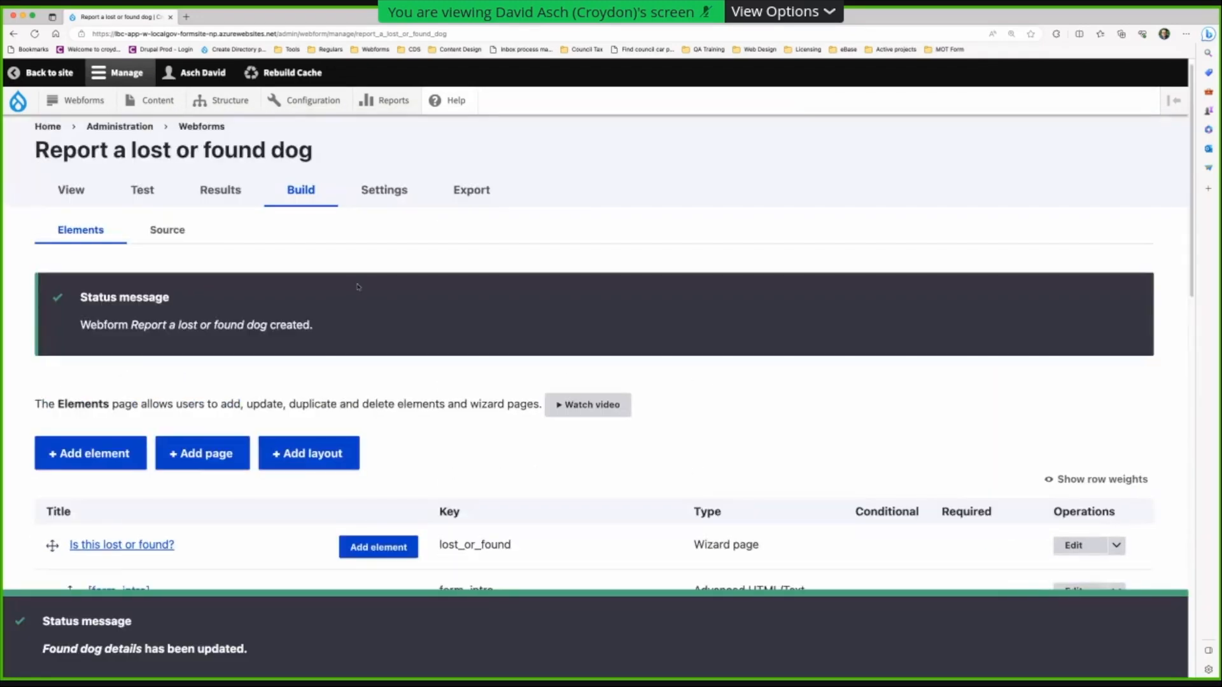
# - Preview the form, answer Yes to Lost or found?, and go to the next page
pyautogui.click(79, 203)
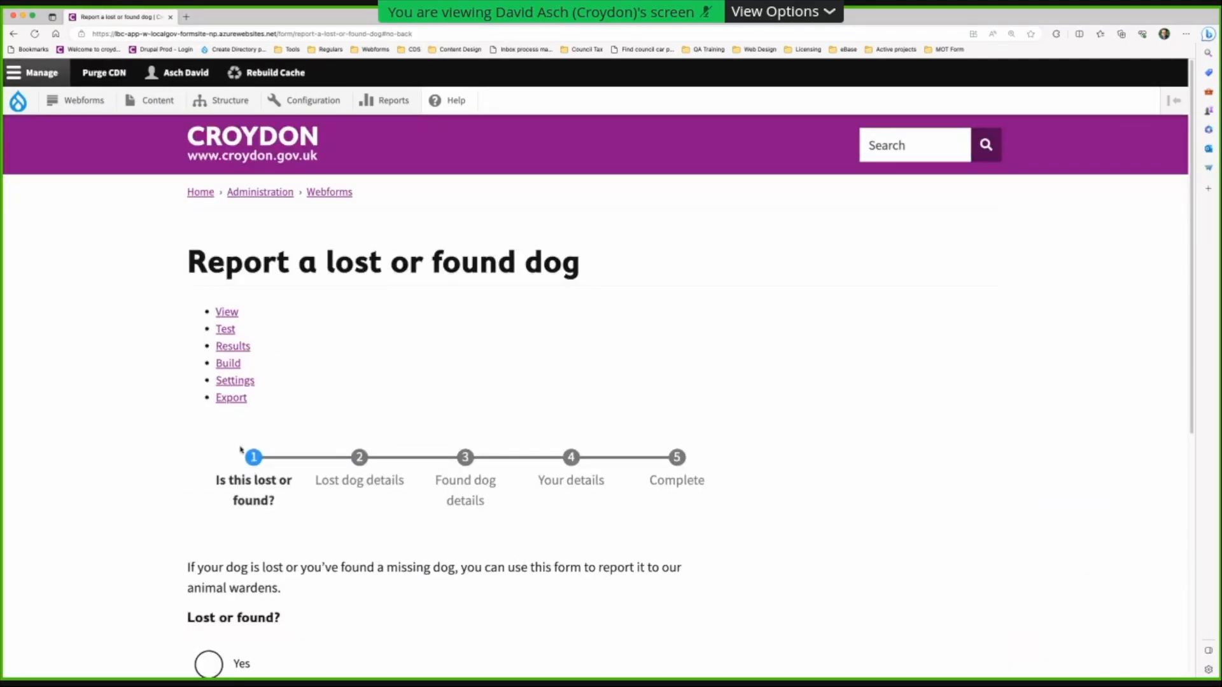
pyautogui.scroll(-3, 955, 567)
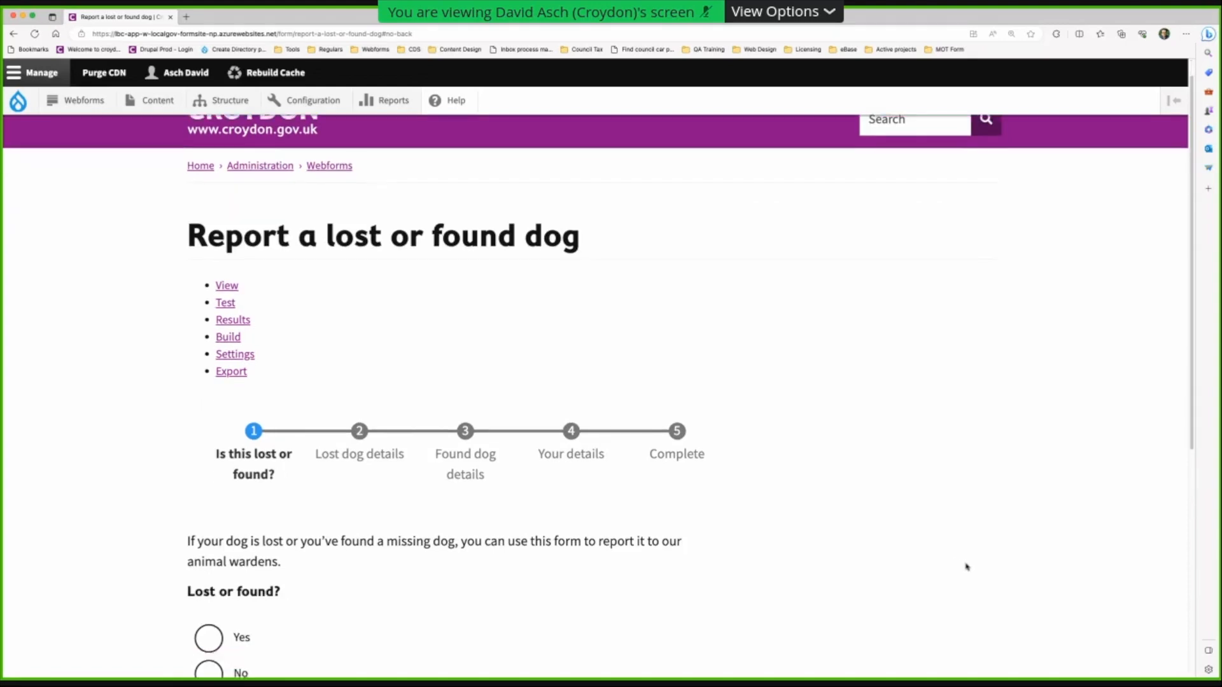
pyautogui.scroll(-1, 965, 567)
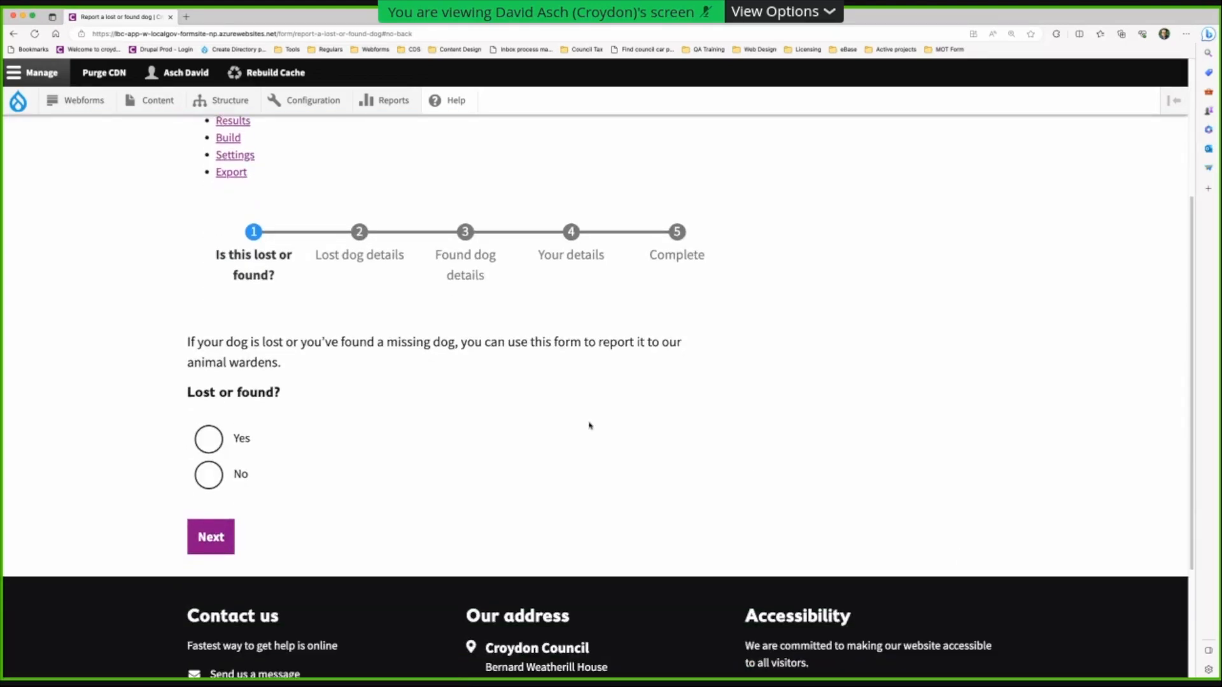
pyautogui.click(210, 440)
pyautogui.click(212, 533)
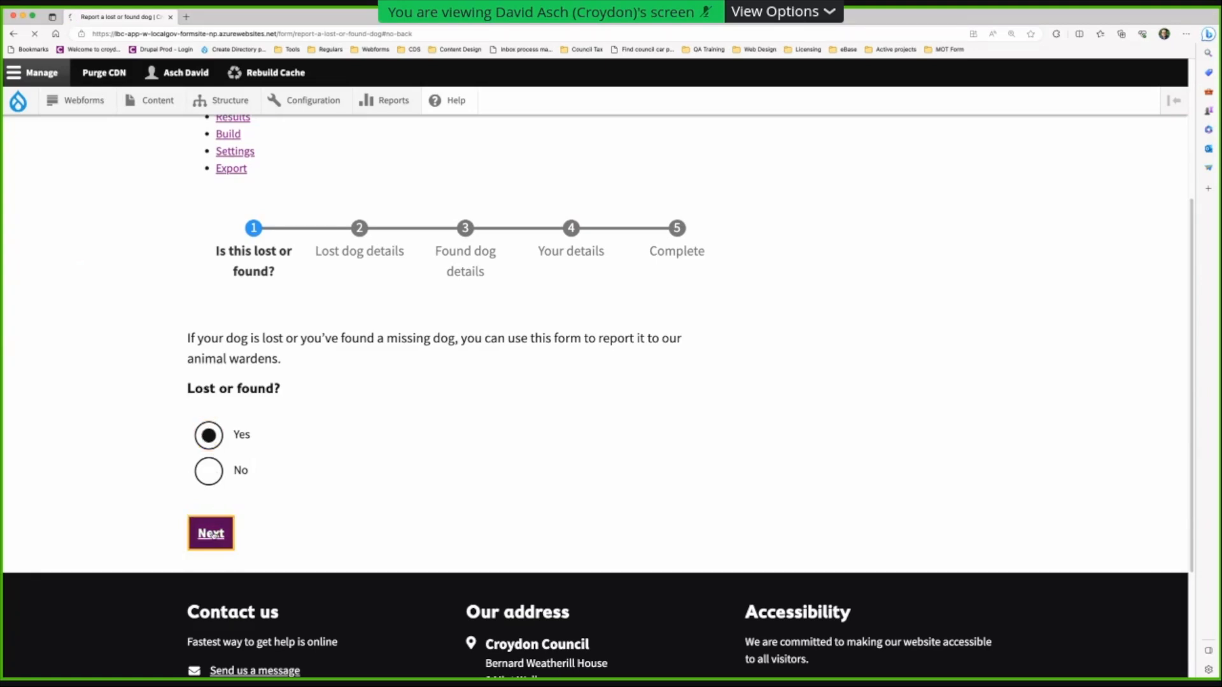
# - Check the Lost dog details page, go back, change the answer to No, and continue
pyautogui.scroll(-4, 498, 527)
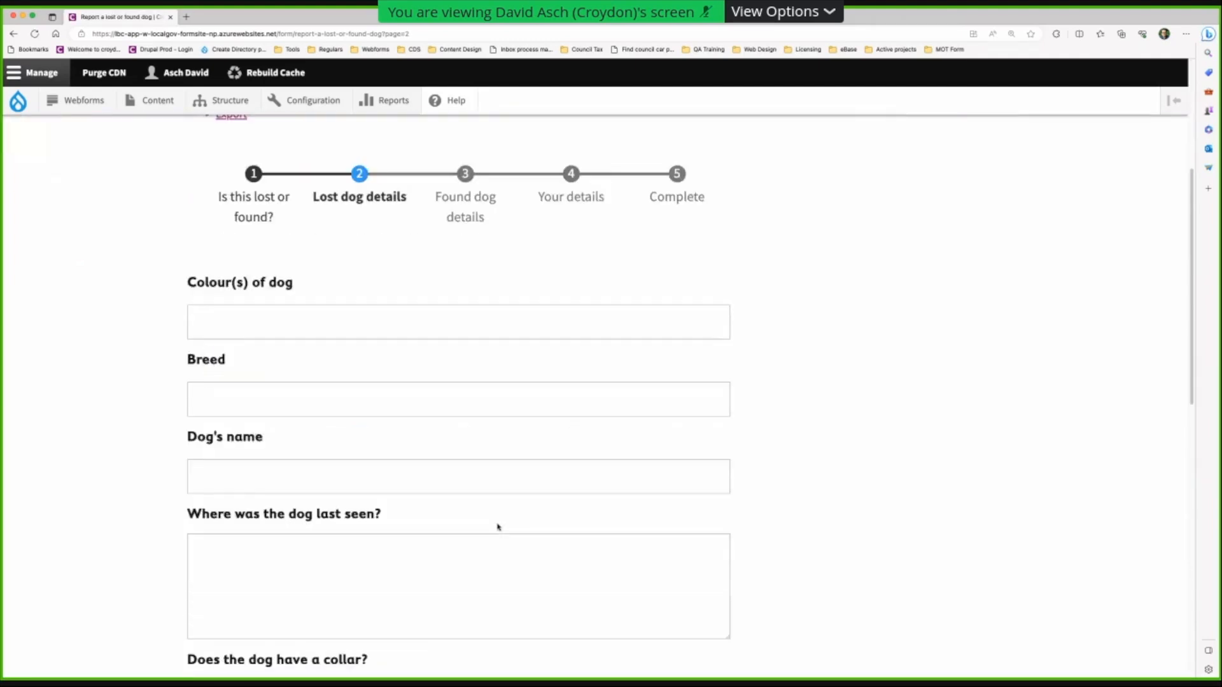
pyautogui.scroll(5, 498, 527)
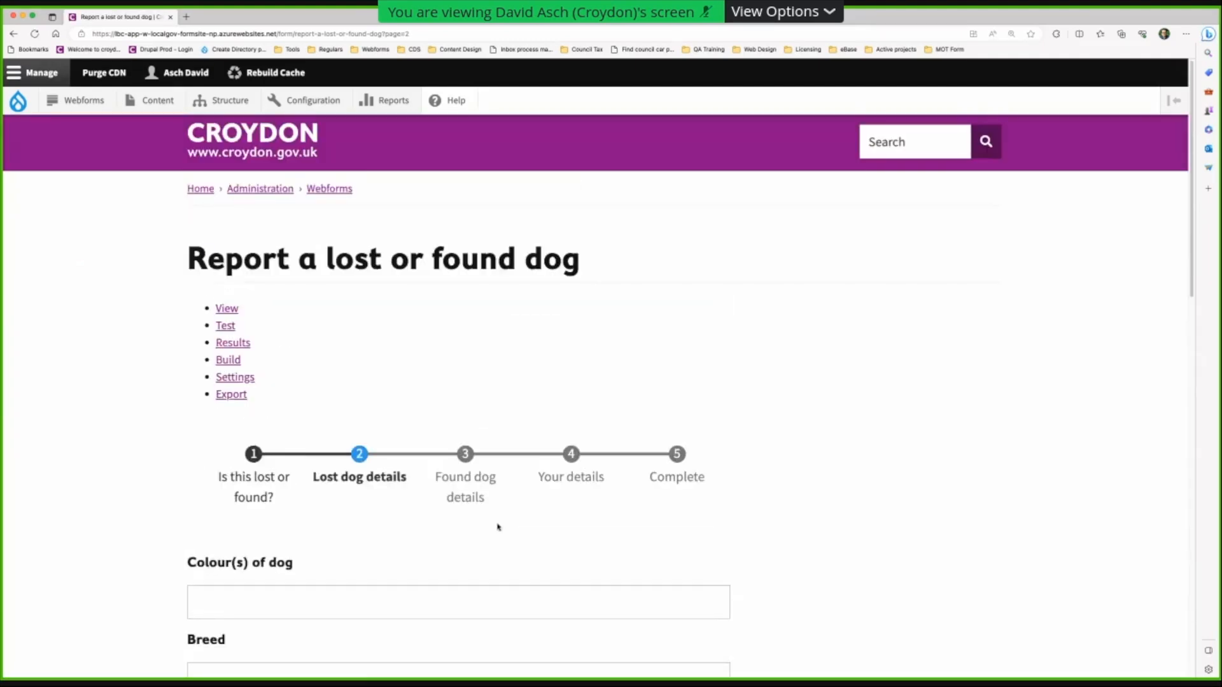
pyautogui.scroll(-3, 474, 490)
pyautogui.scroll(-3, 456, 455)
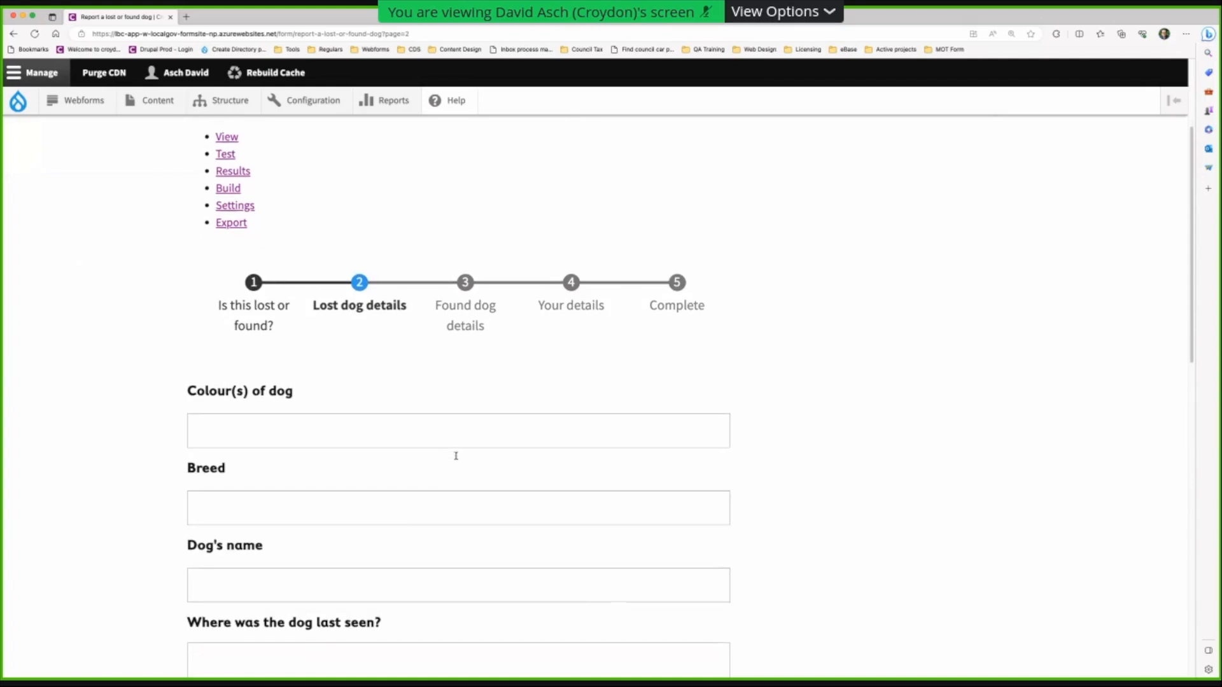
pyautogui.scroll(-6, 514, 465)
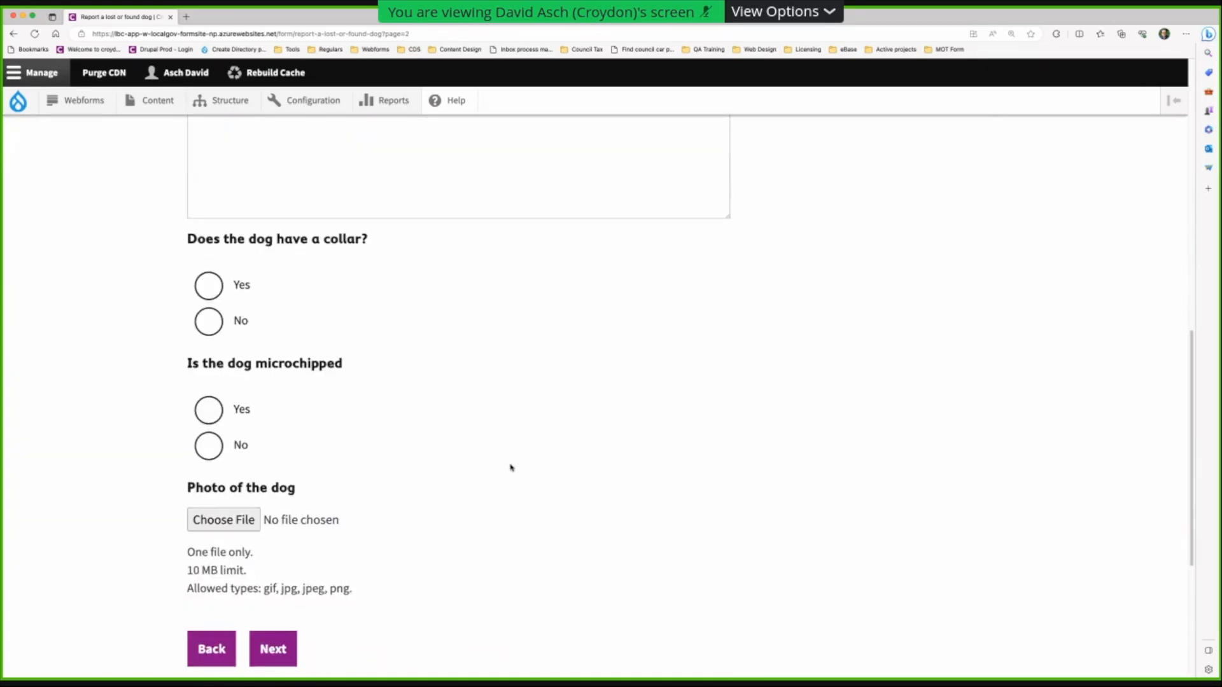
pyautogui.scroll(10, 510, 469)
pyautogui.scroll(-14, 319, 409)
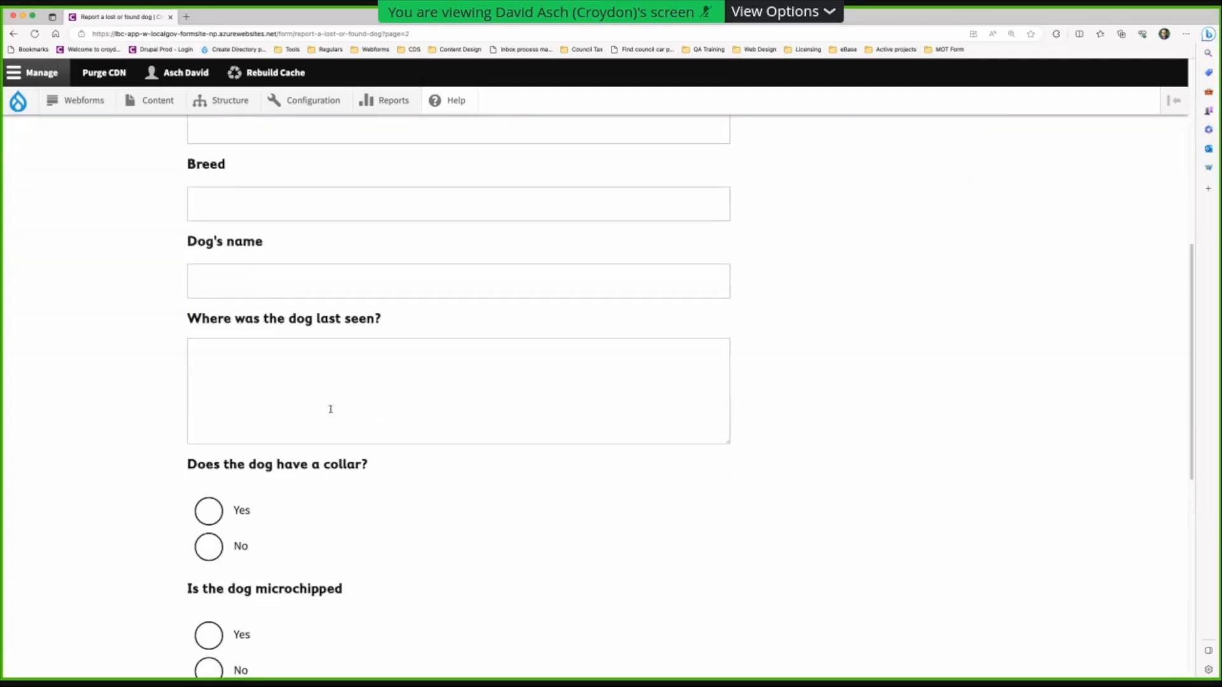
pyautogui.click(212, 357)
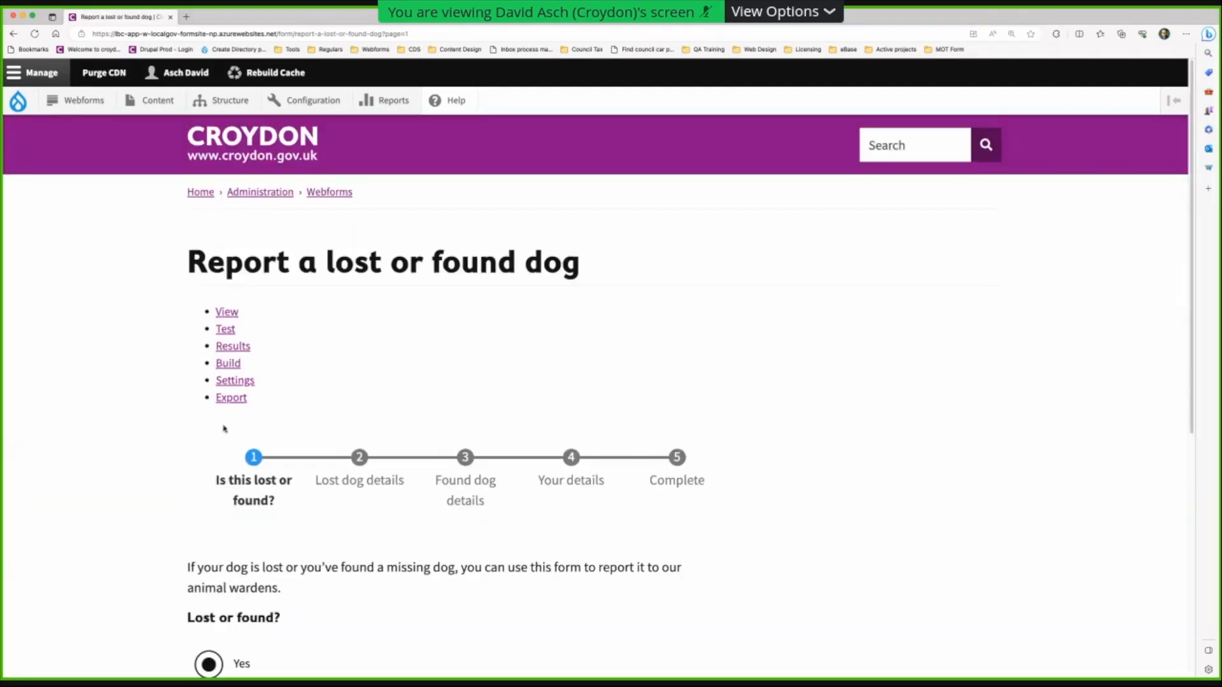
pyautogui.scroll(-5, 224, 429)
pyautogui.click(208, 296)
pyautogui.click(210, 360)
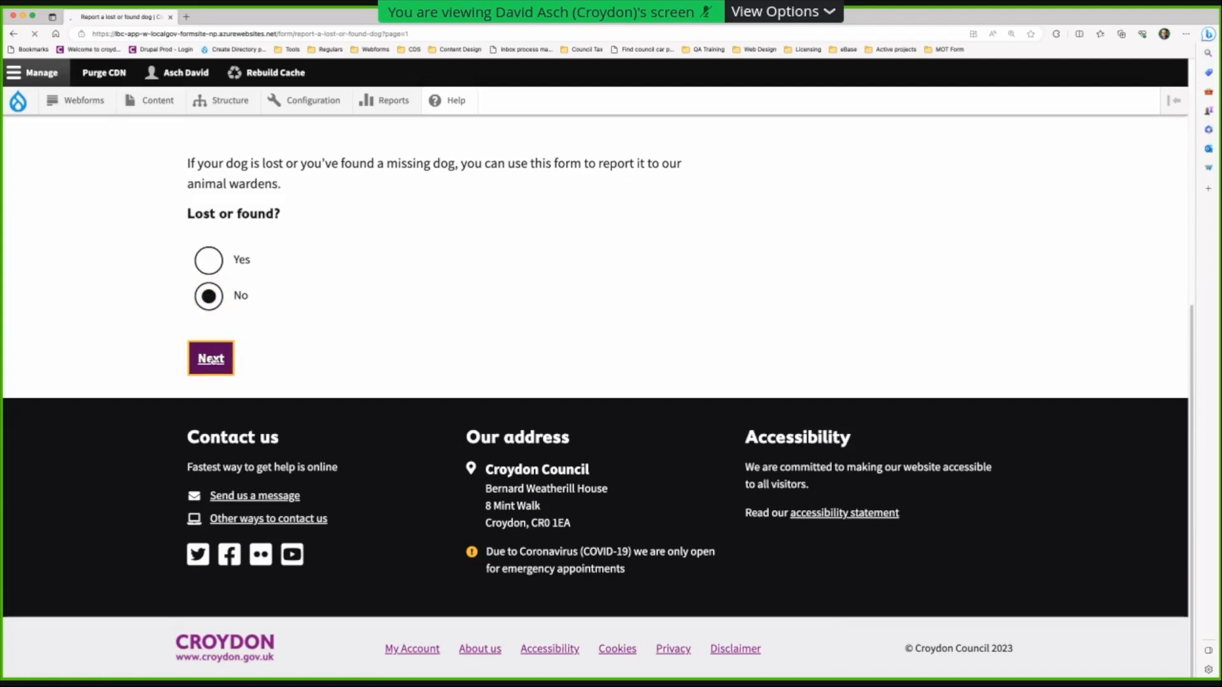
# - Enter Brown as the dog's colour, answer No to identification, and continue to Your details
pyautogui.scroll(-6, 772, 490)
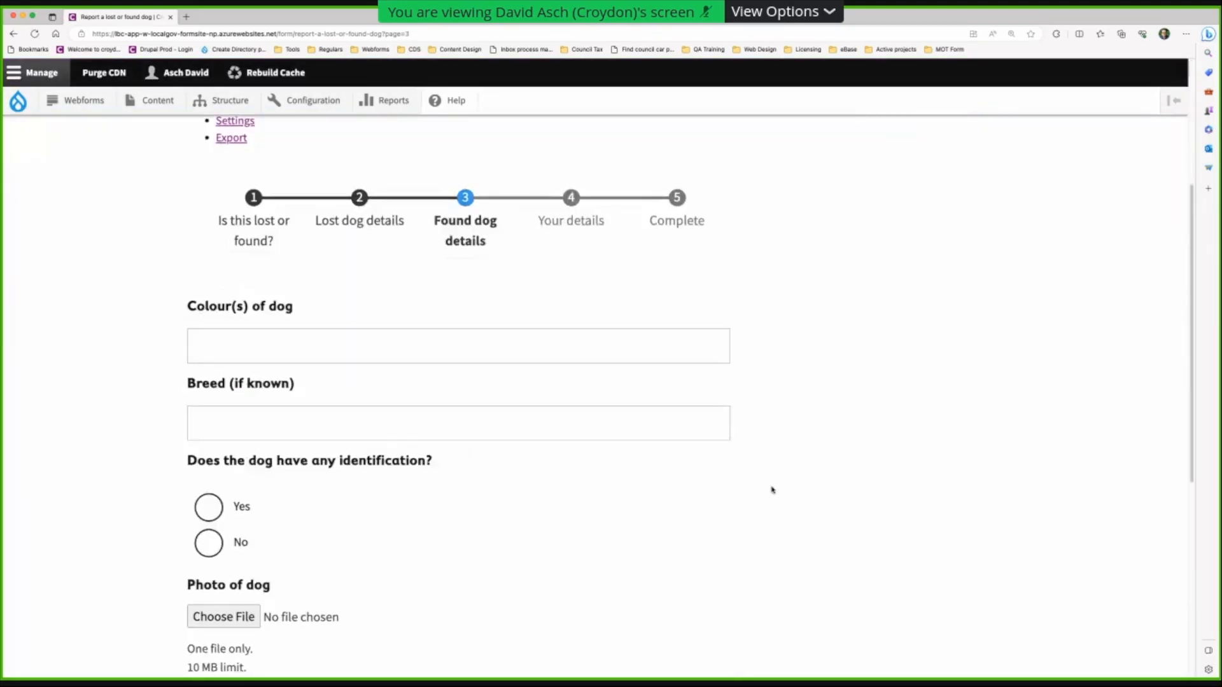
pyautogui.scroll(-1, 772, 490)
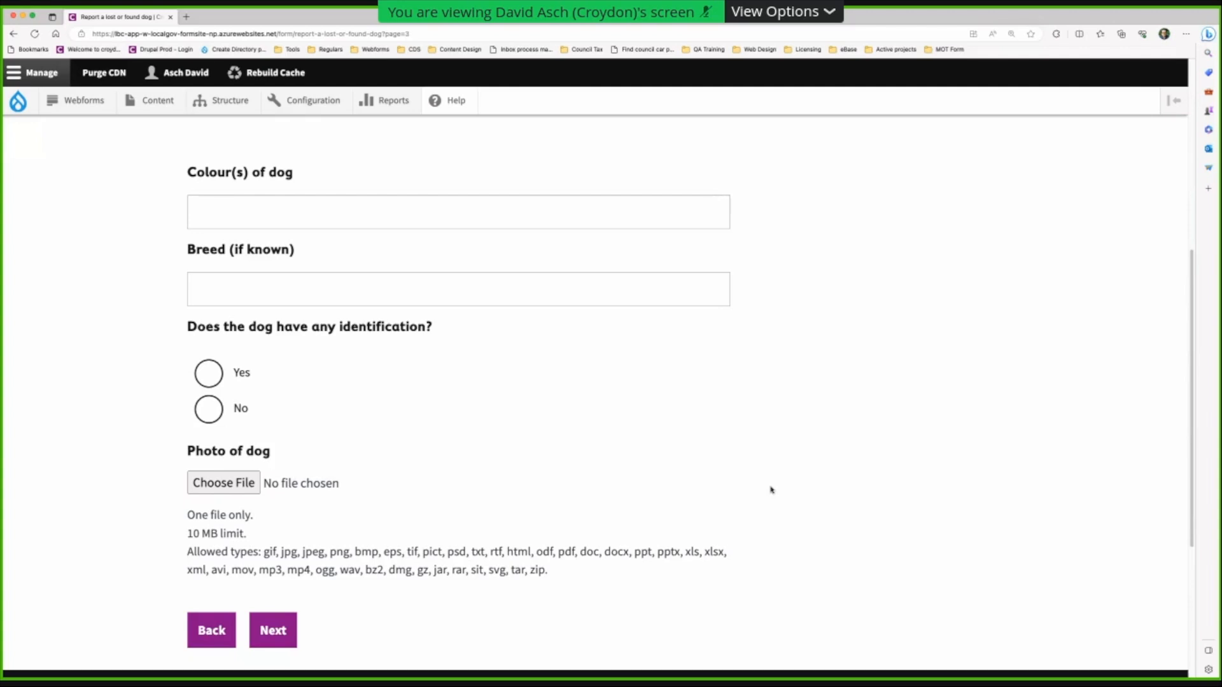
pyautogui.scroll(3, 770, 490)
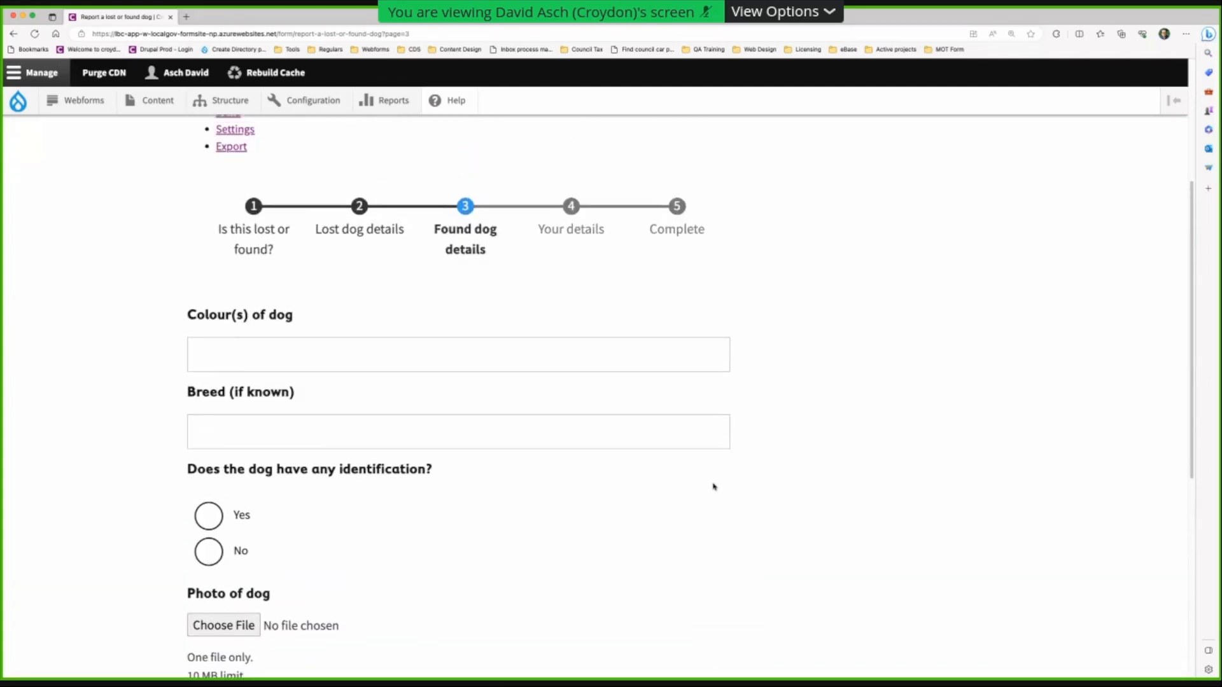
pyautogui.click(285, 362)
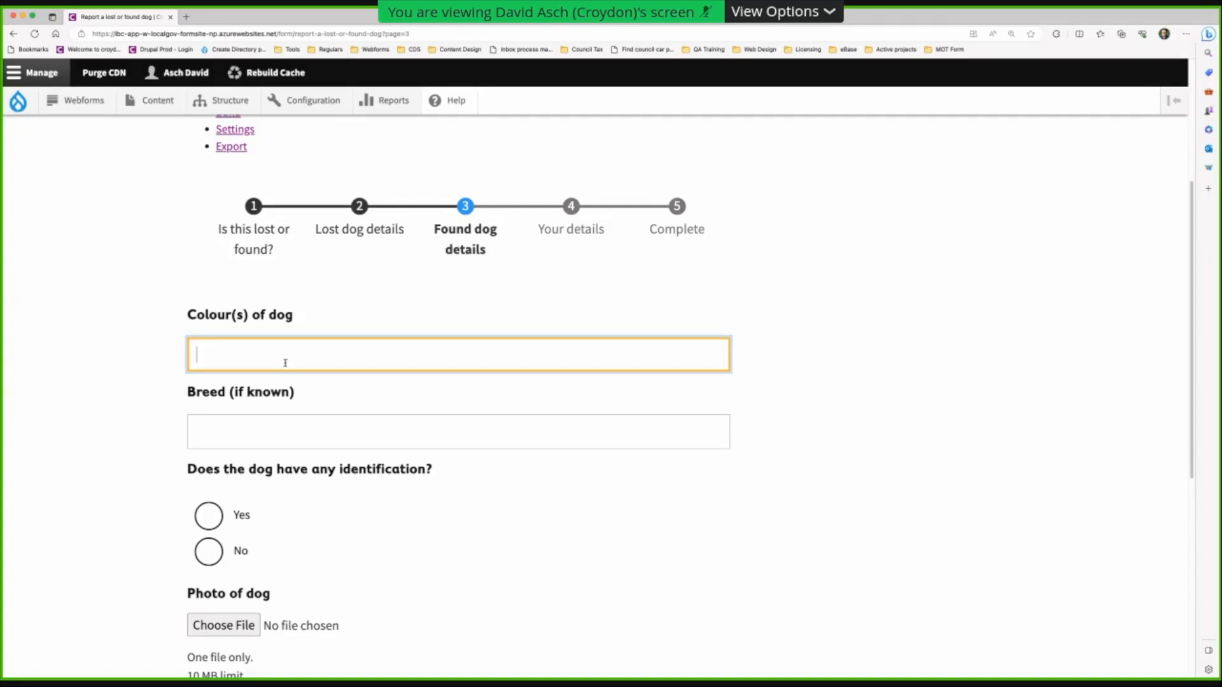
pyautogui.write('Brown')
pyautogui.press('Tab')
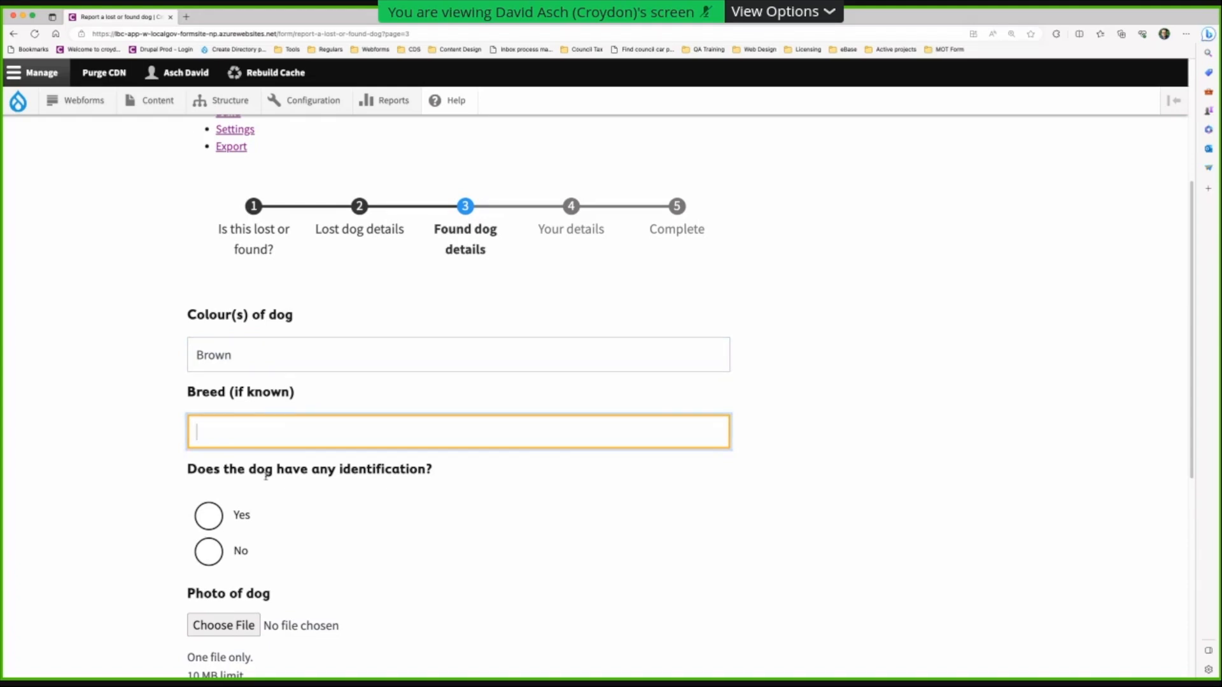
pyautogui.click(209, 551)
pyautogui.click(209, 520)
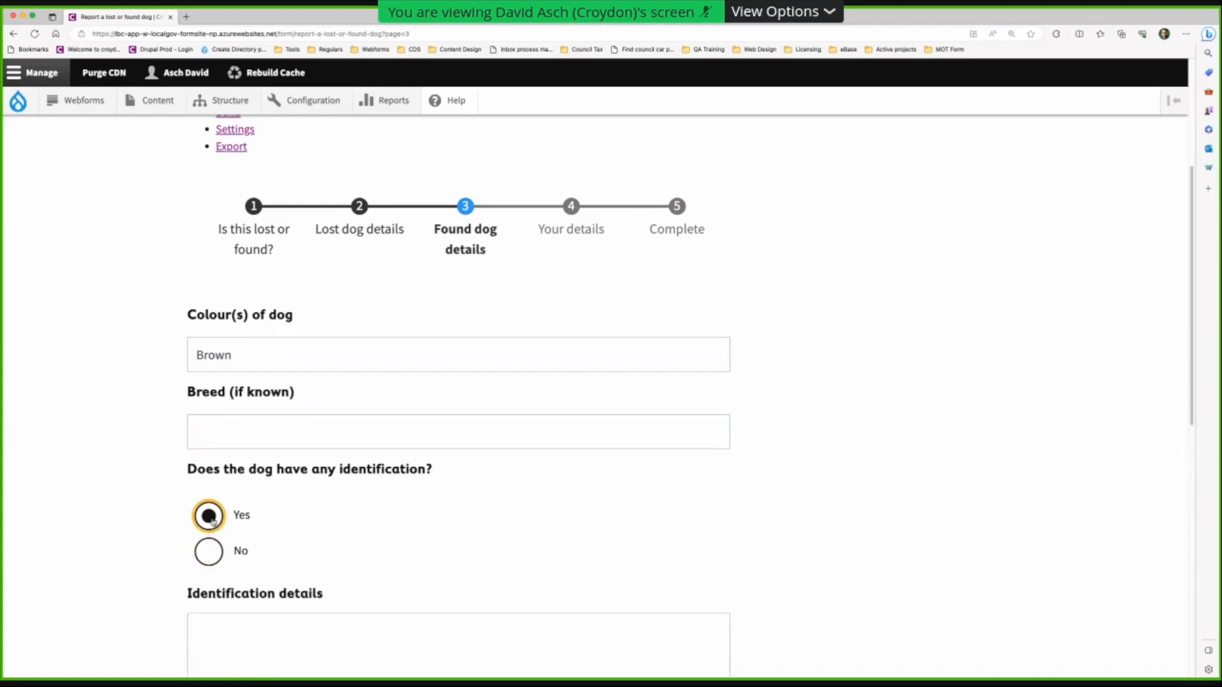
pyautogui.scroll(-3, 263, 274)
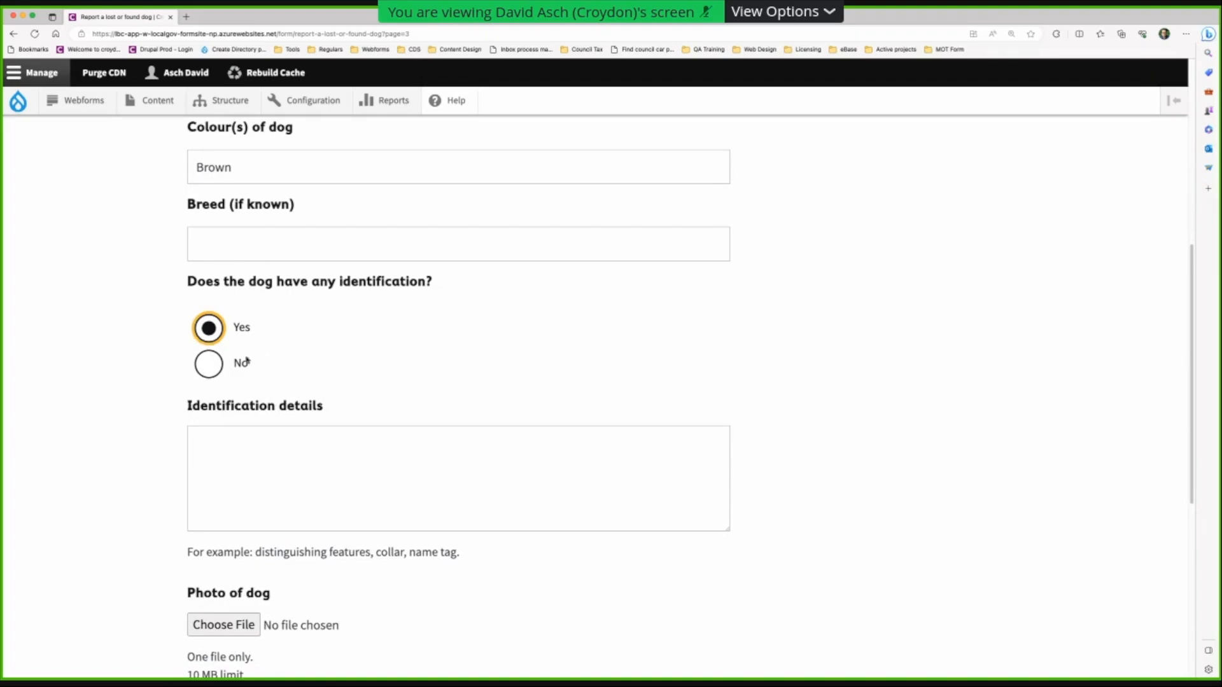
pyautogui.click(208, 364)
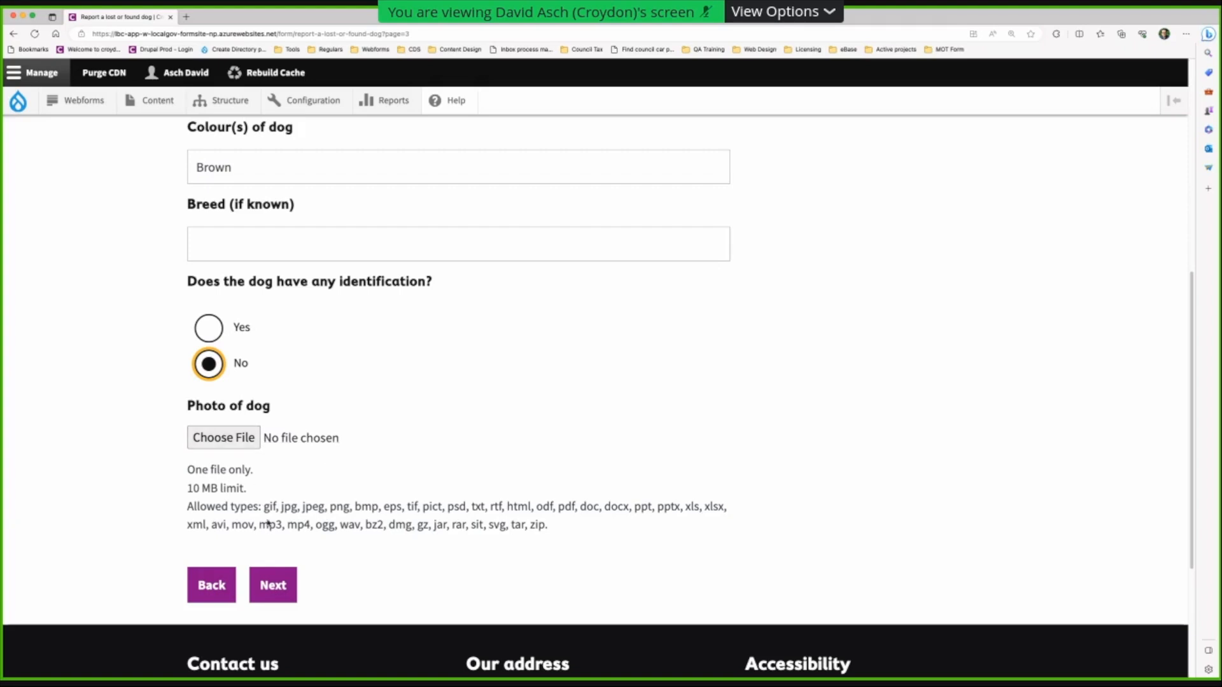
pyautogui.click(280, 588)
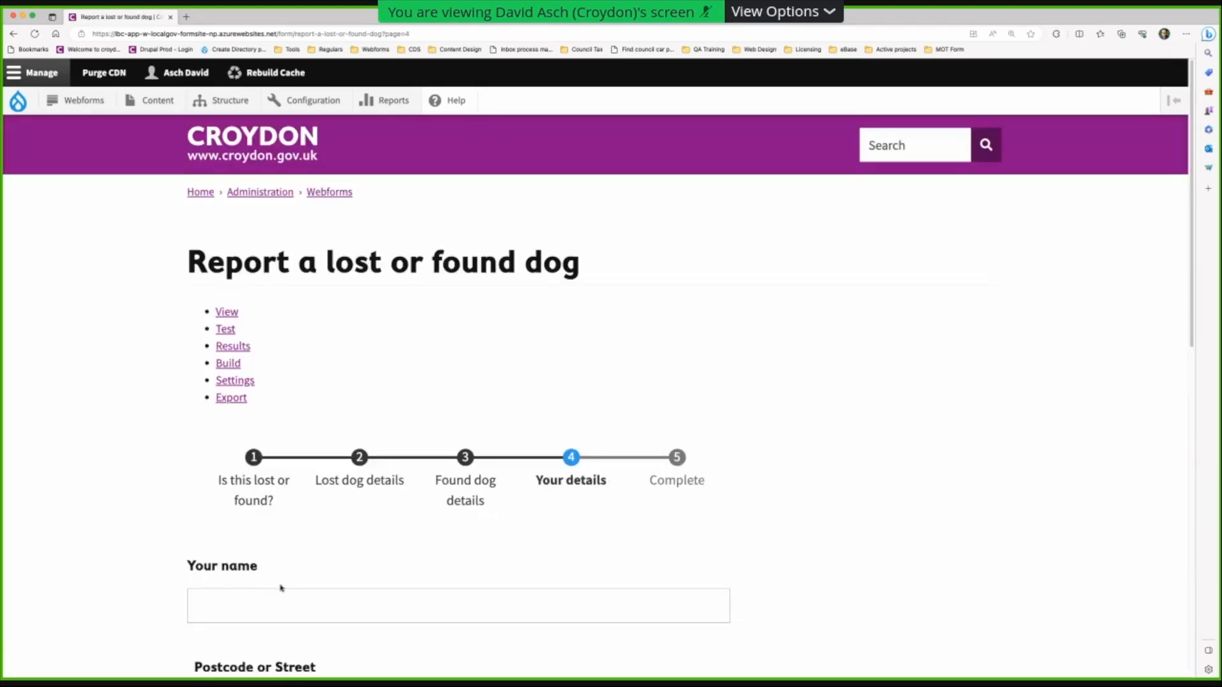
# - Enter the reporter's name and e-mail address, submit, and highlight the confirmation message
pyautogui.click(331, 340)
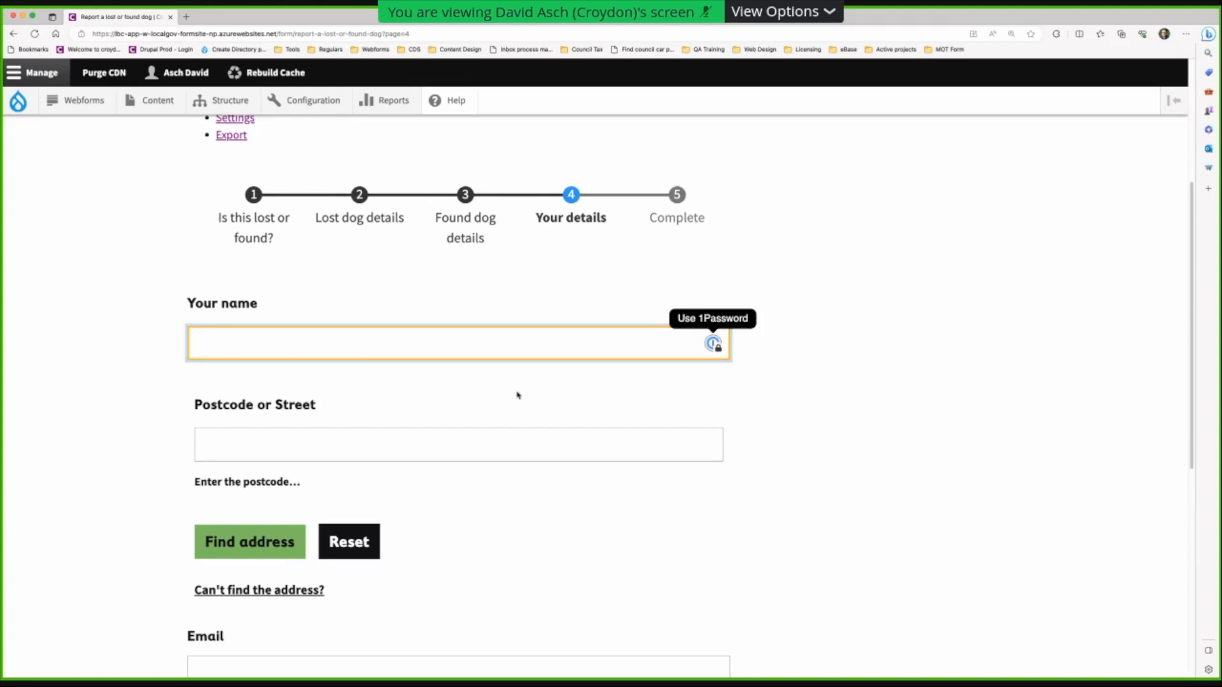
pyautogui.write('Fred Smith')
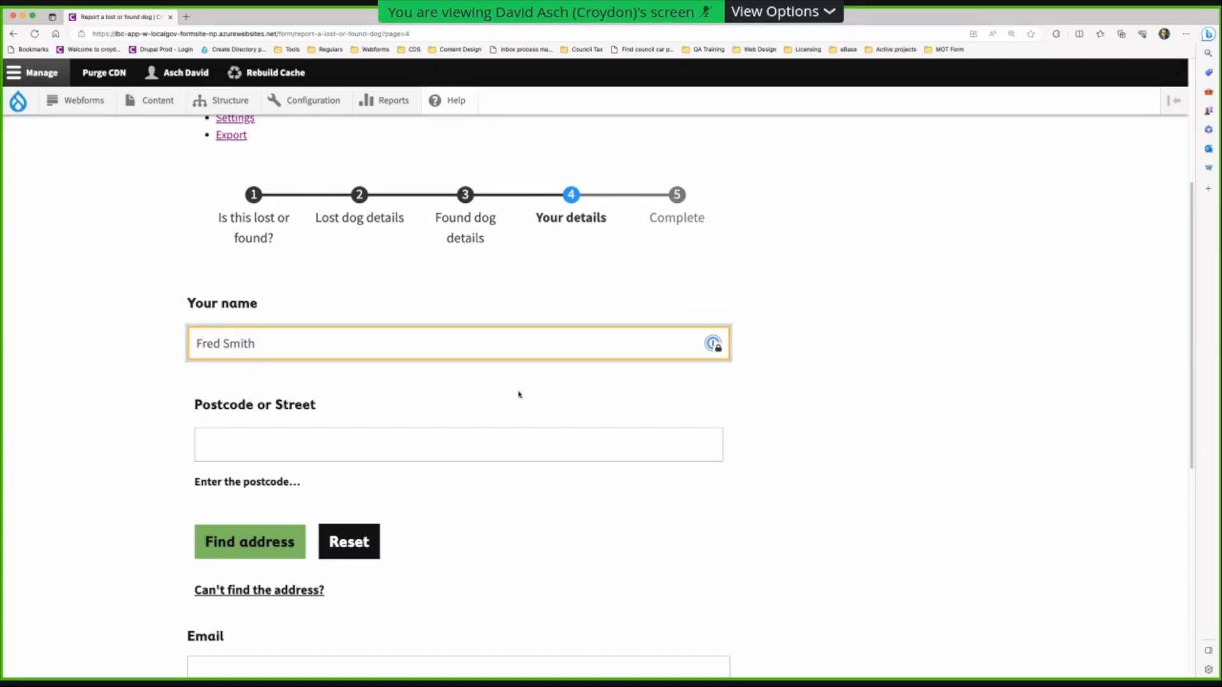
pyautogui.scroll(-5, 520, 395)
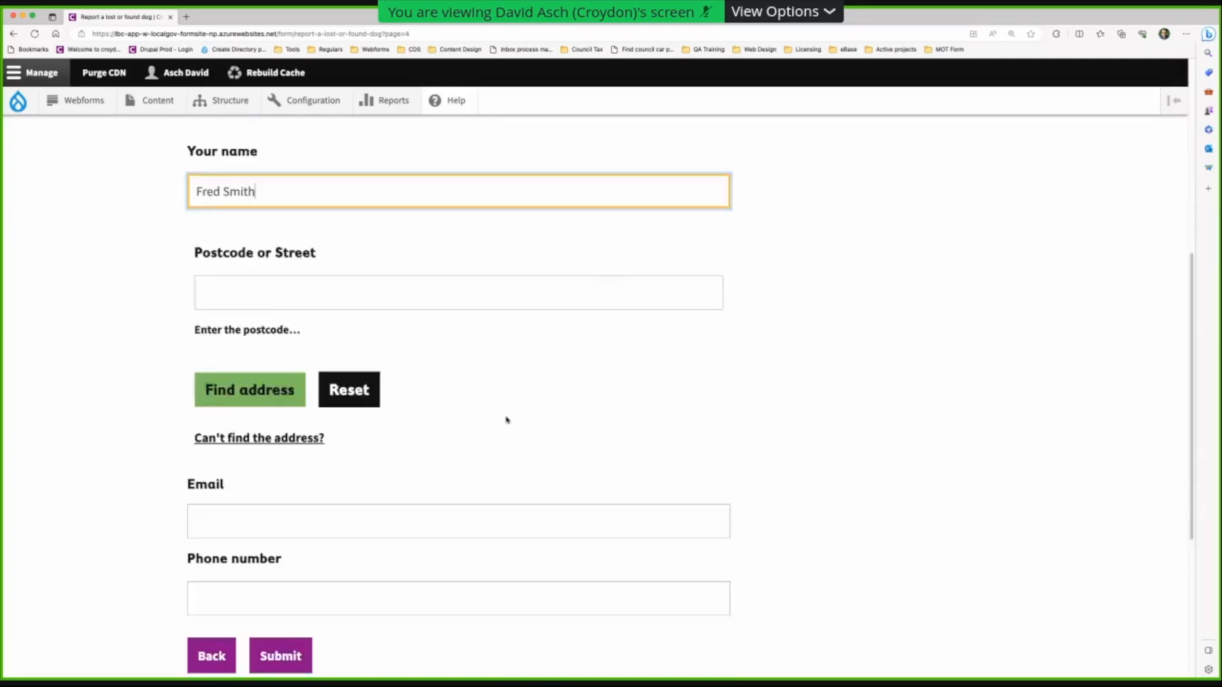
pyautogui.click(287, 507)
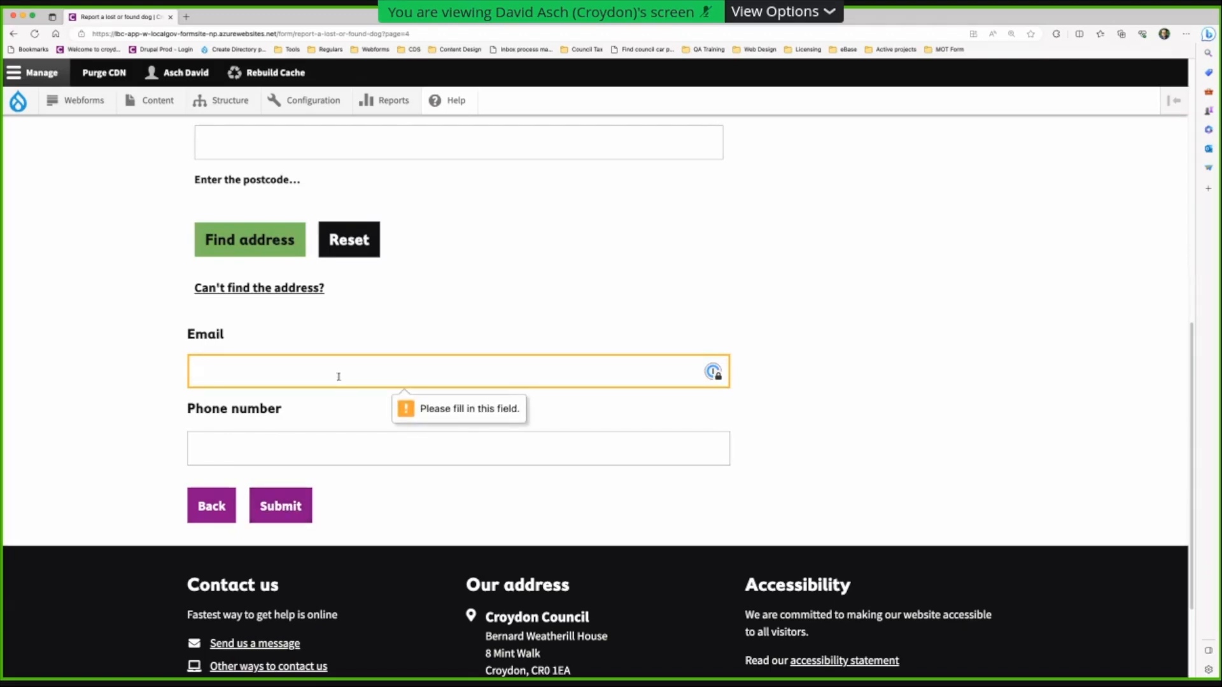
pyautogui.write('test@test.com')
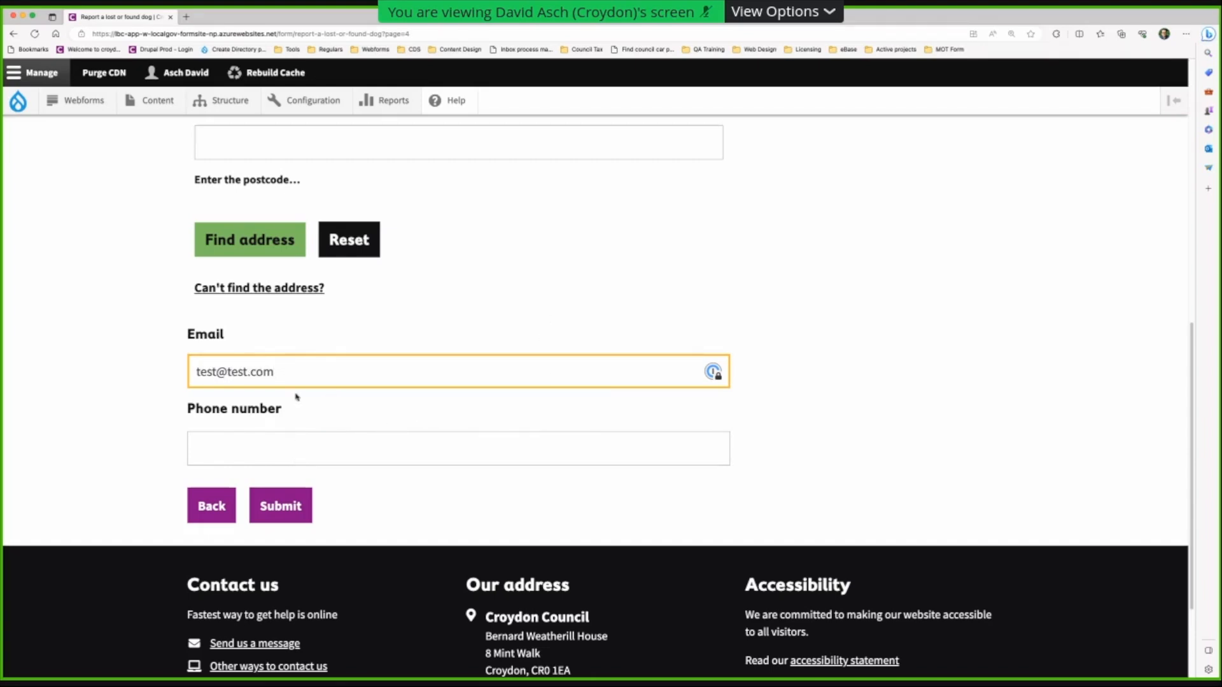
pyautogui.click(281, 506)
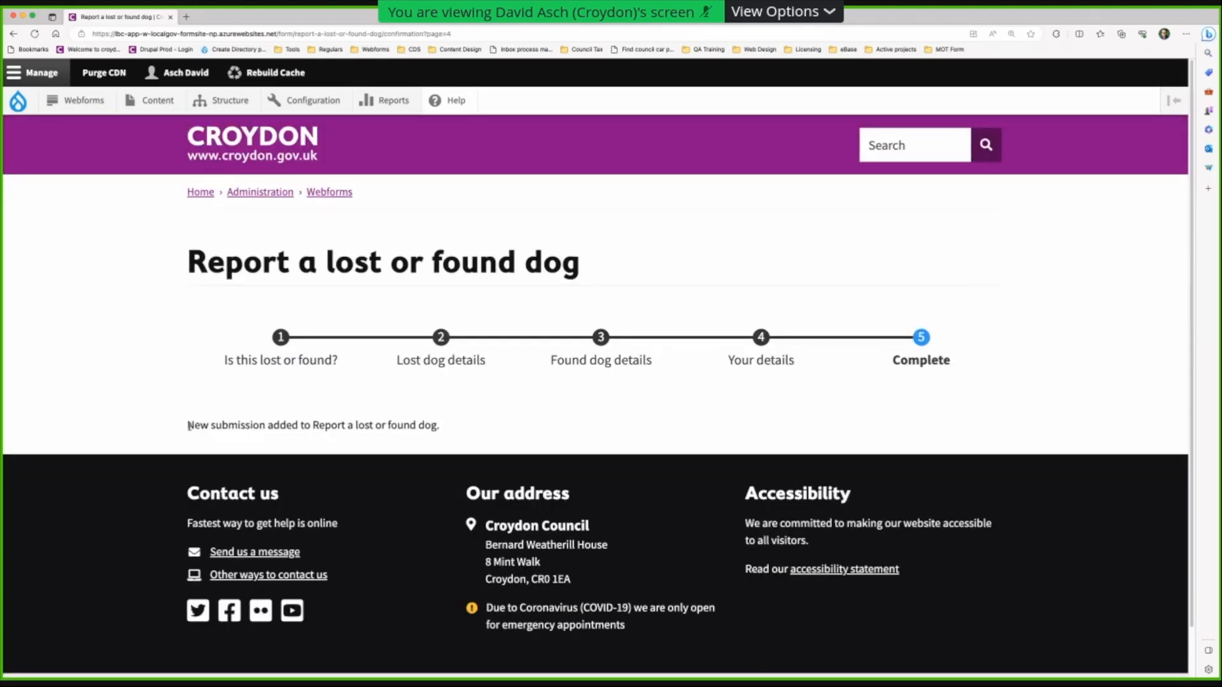
pyautogui.moveTo(224, 426); pyautogui.dragTo(509, 445)
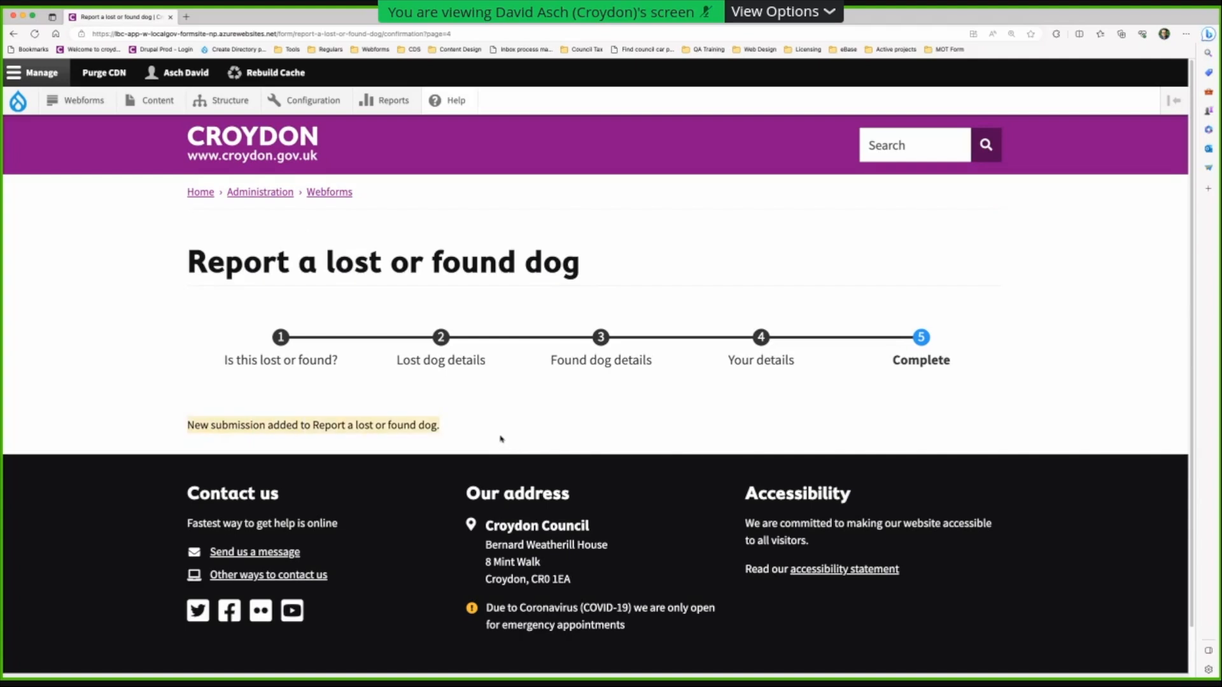